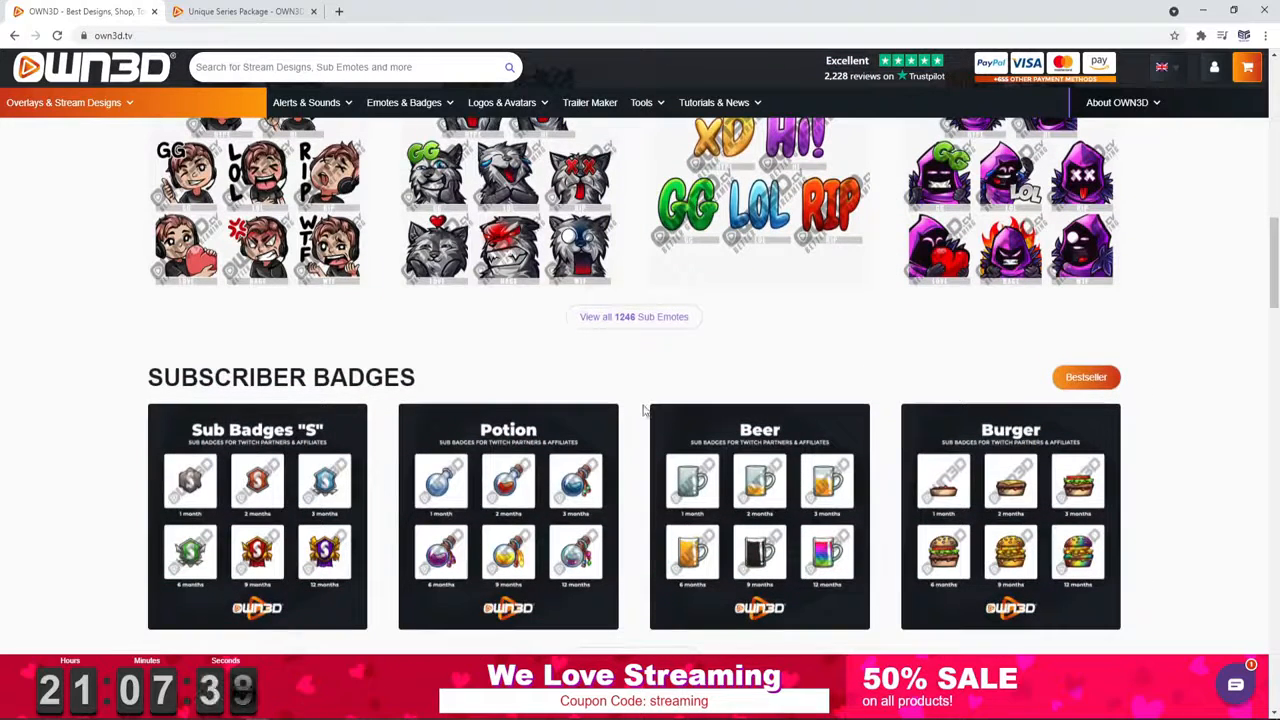
Browse the OWN3D homepage from the subscriber badges to the do-it-yourself makers and the sections below.
scroll(645, 410, down, 4)
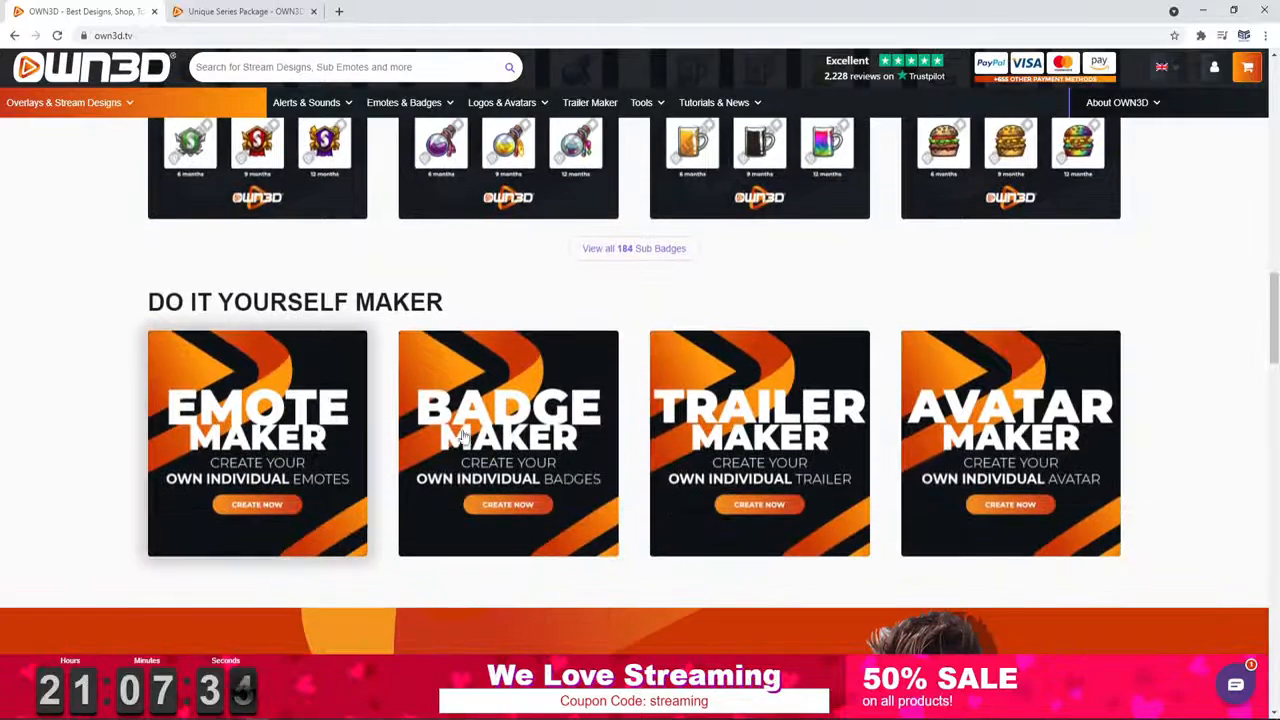
scroll(915, 455, down, 3)
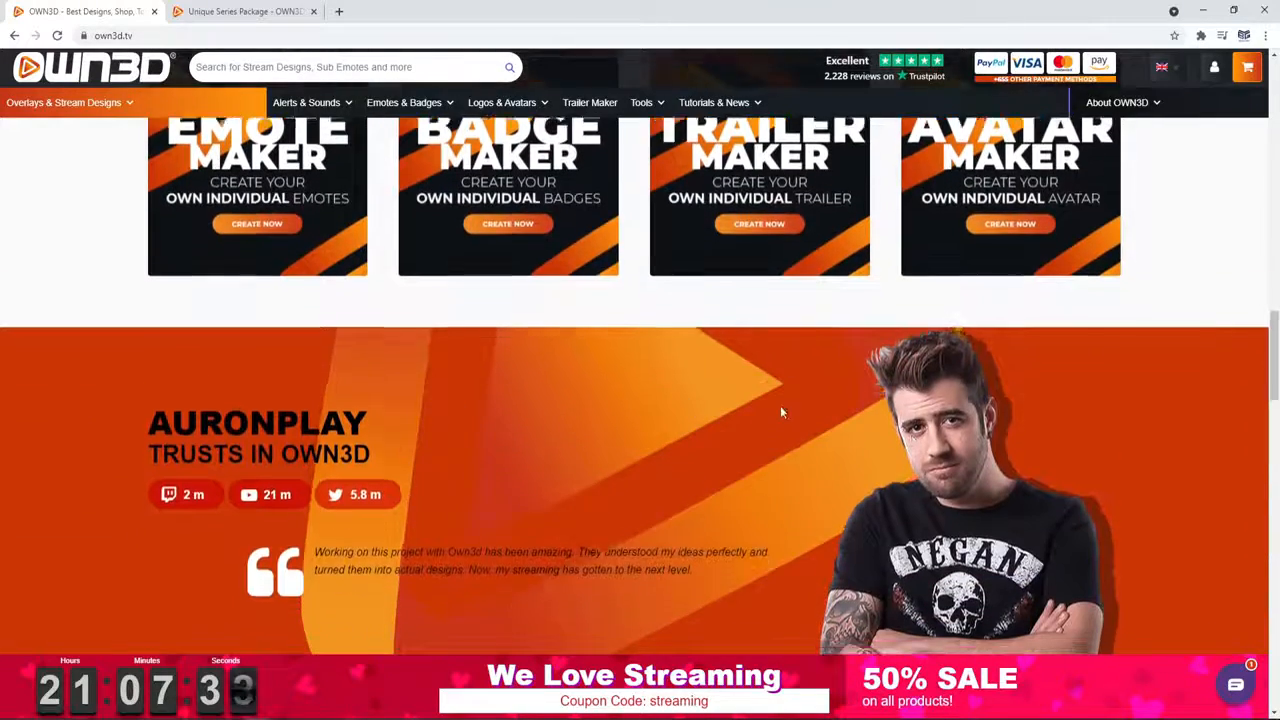
scroll(780, 405, down, 10)
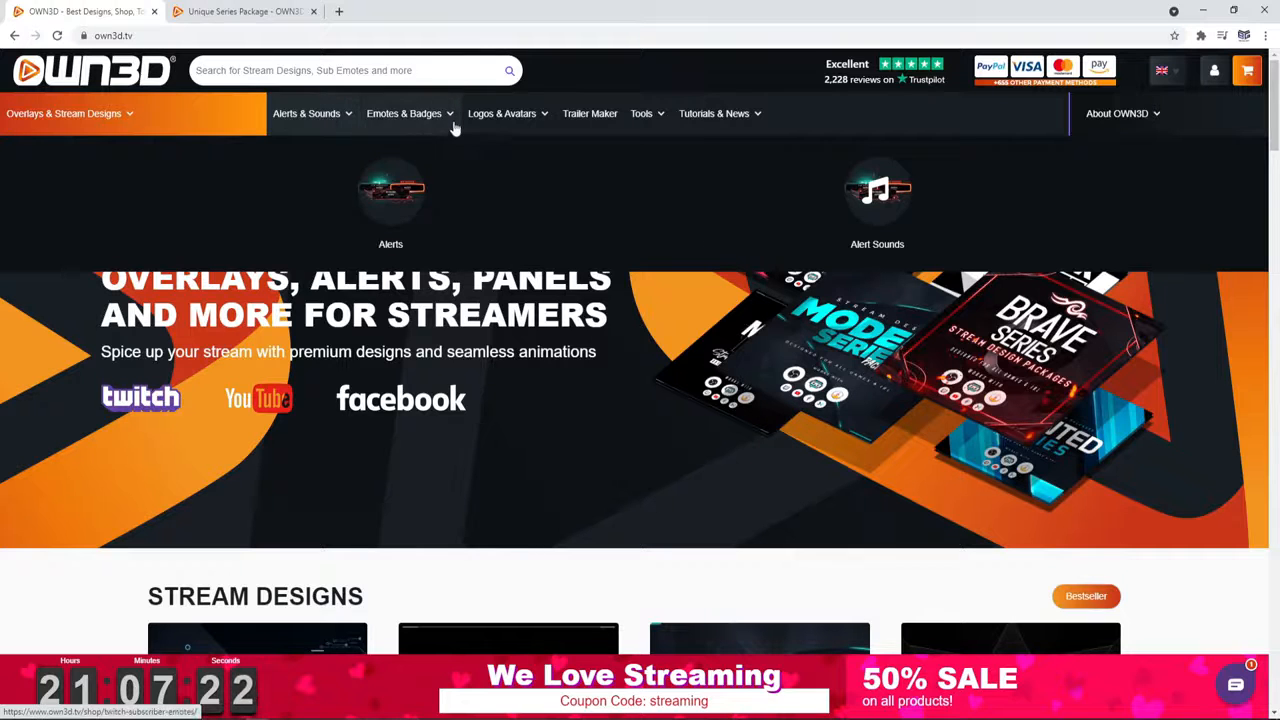
Preview the Unique Series Package's pause, starting, ending and talking banners and its new cheer alert in the interactive showcase.
click(234, 11)
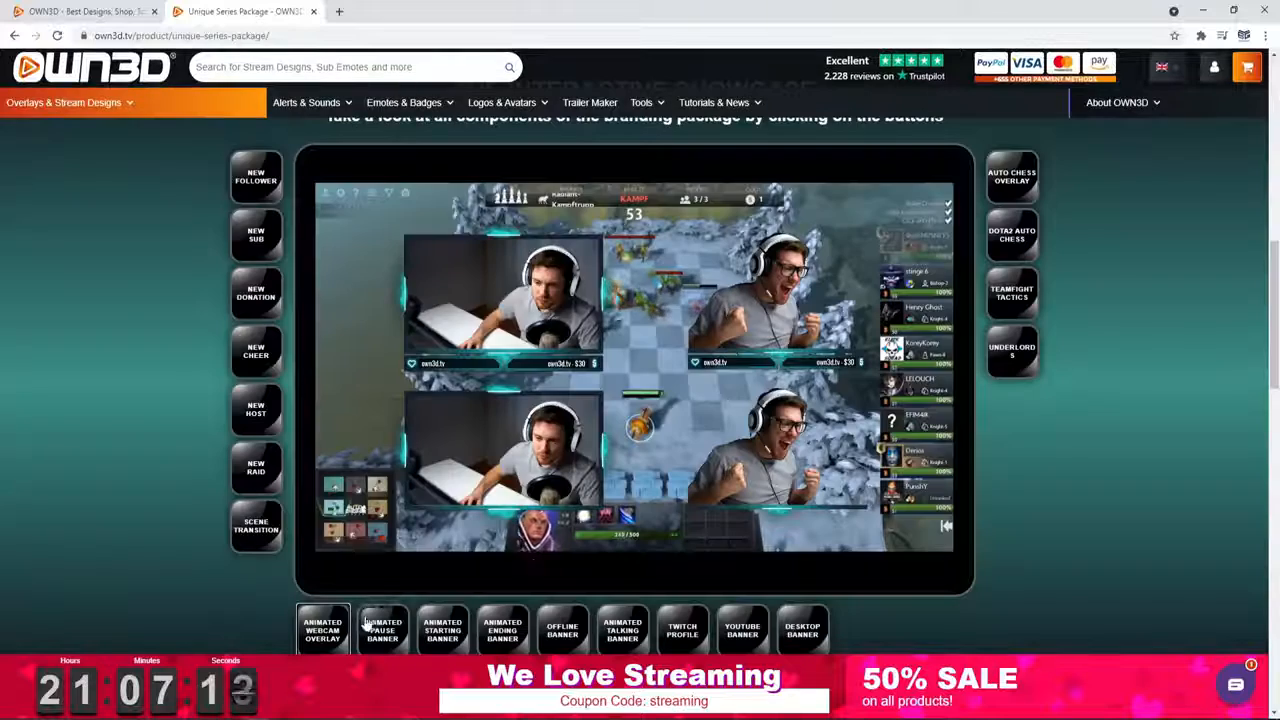
scroll(636, 364, down, 3)
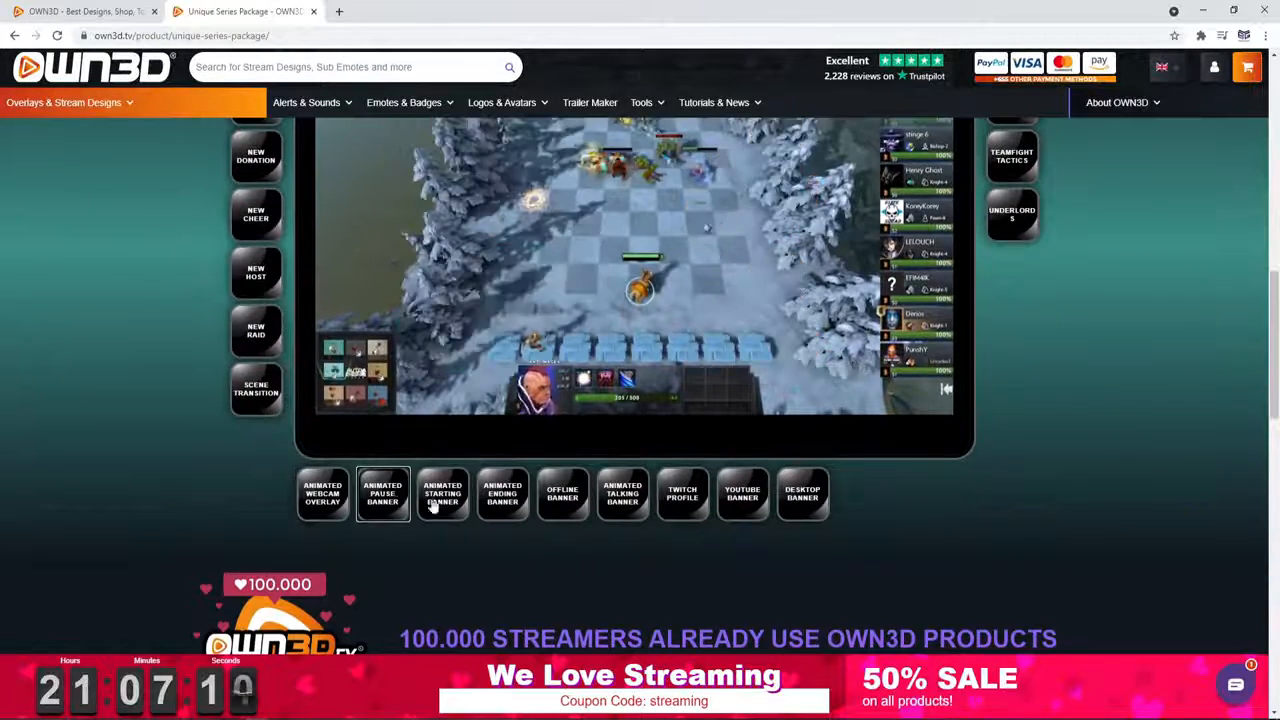
click(393, 498)
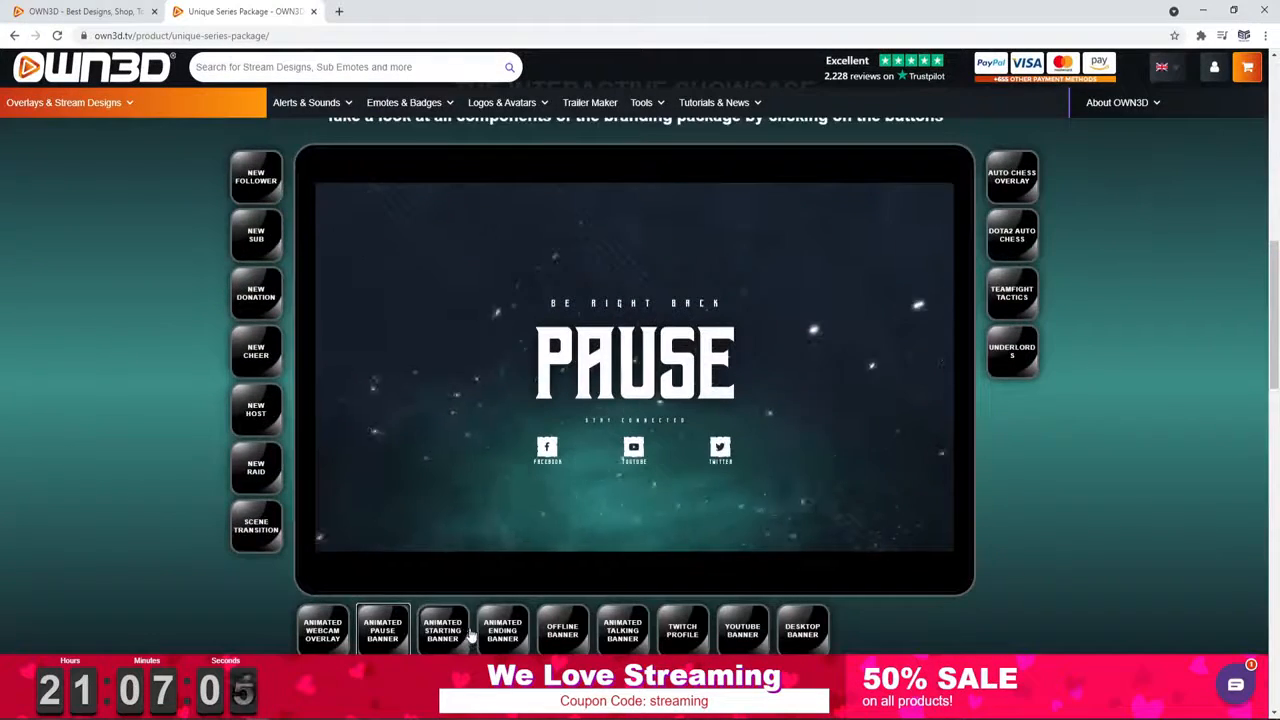
click(447, 638)
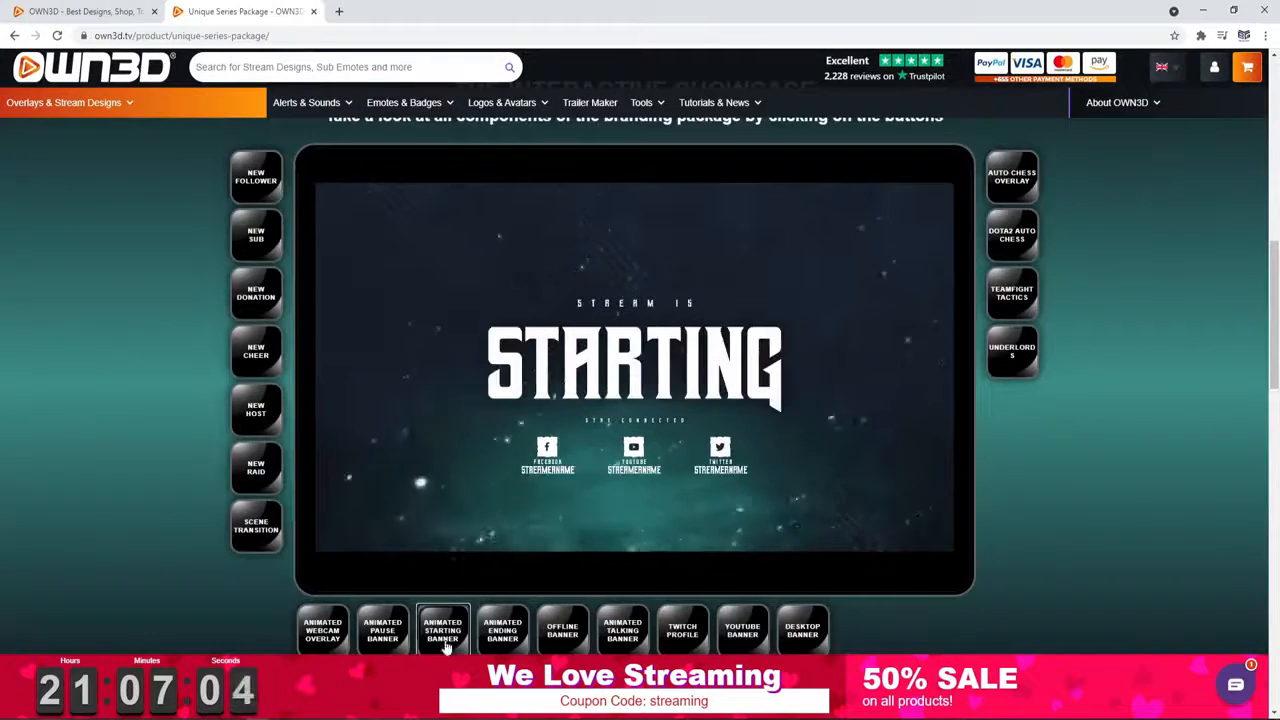
click(503, 640)
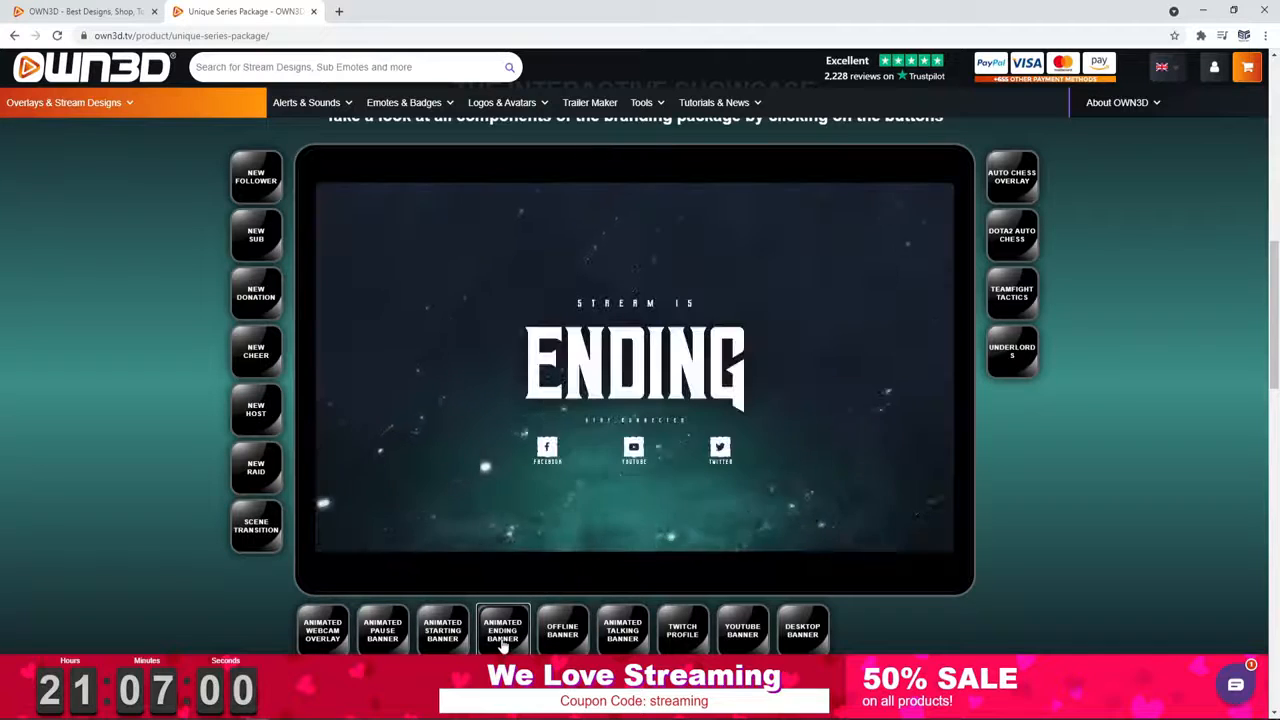
click(628, 640)
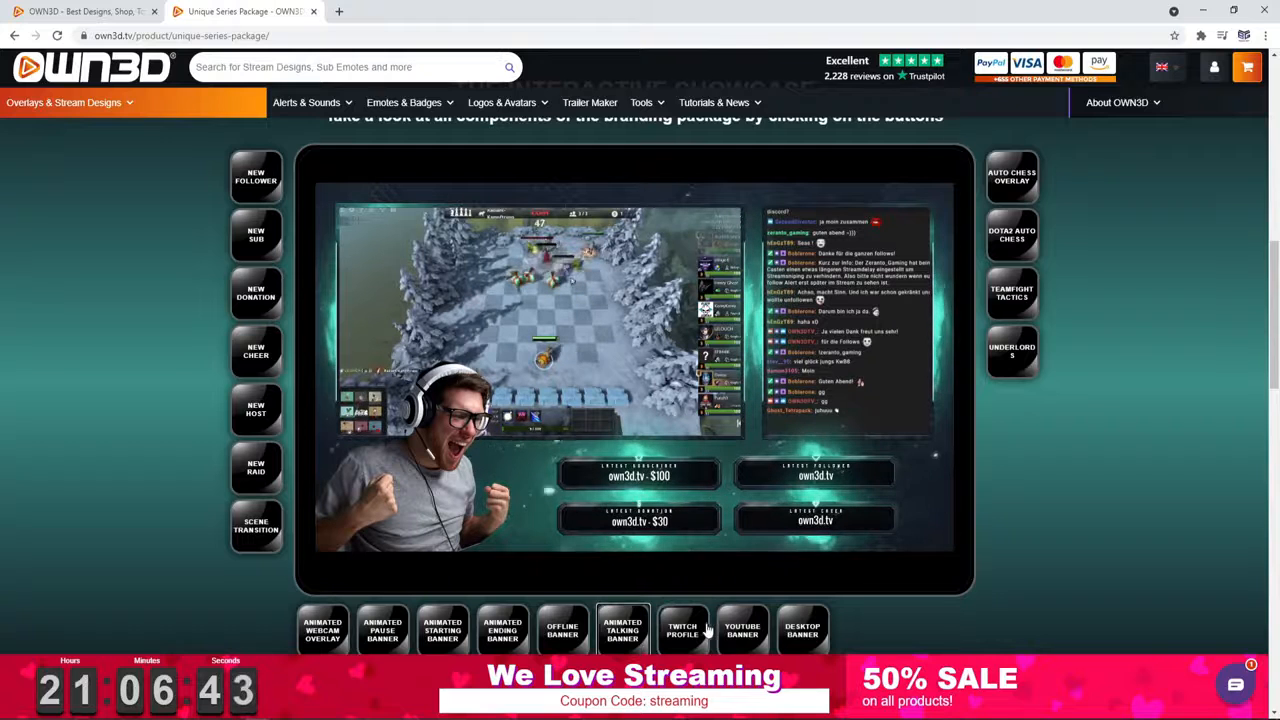
click(256, 351)
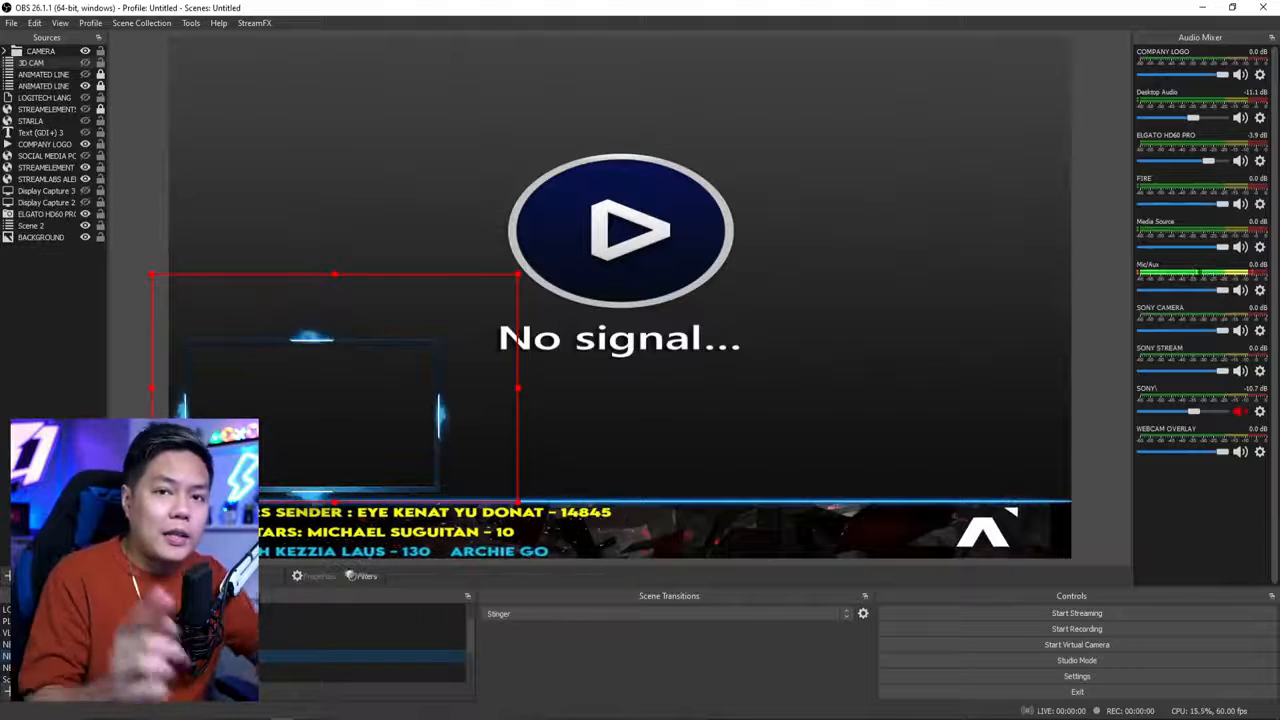
Switch to OBS and add a new scene named LARO SCENE.
scroll(362, 644, down, 2)
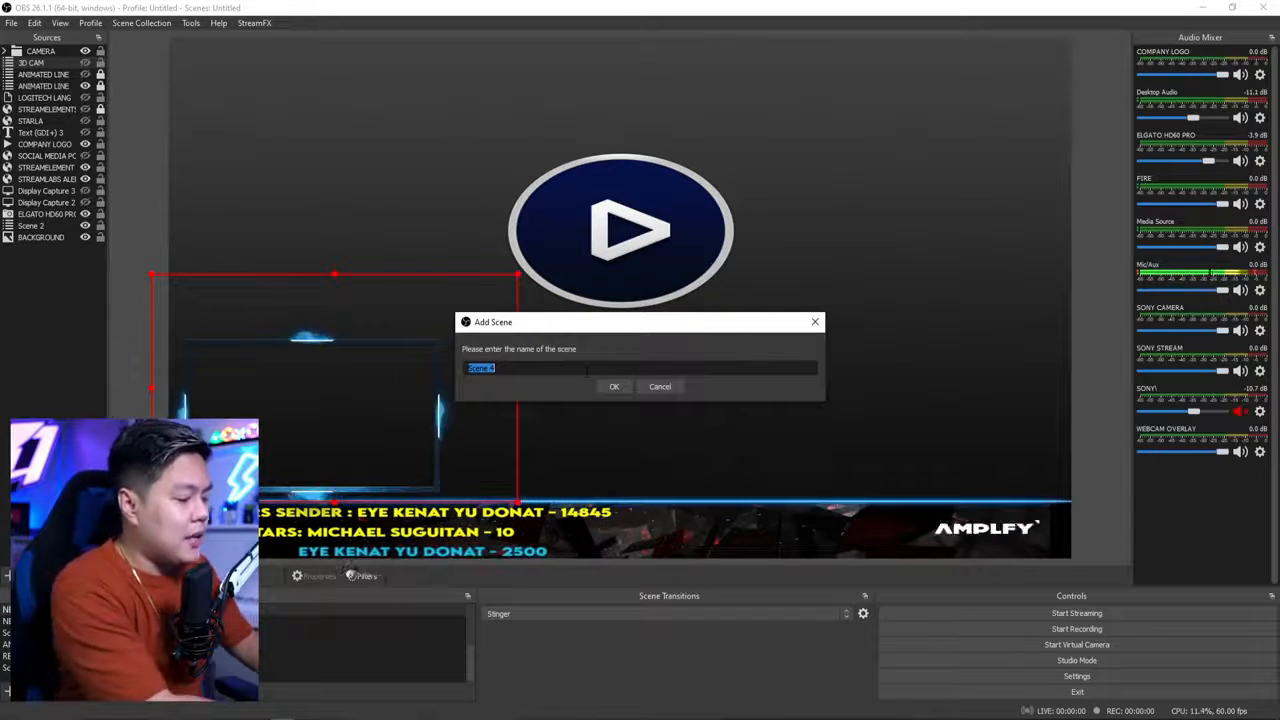
text(LARO SCENE)
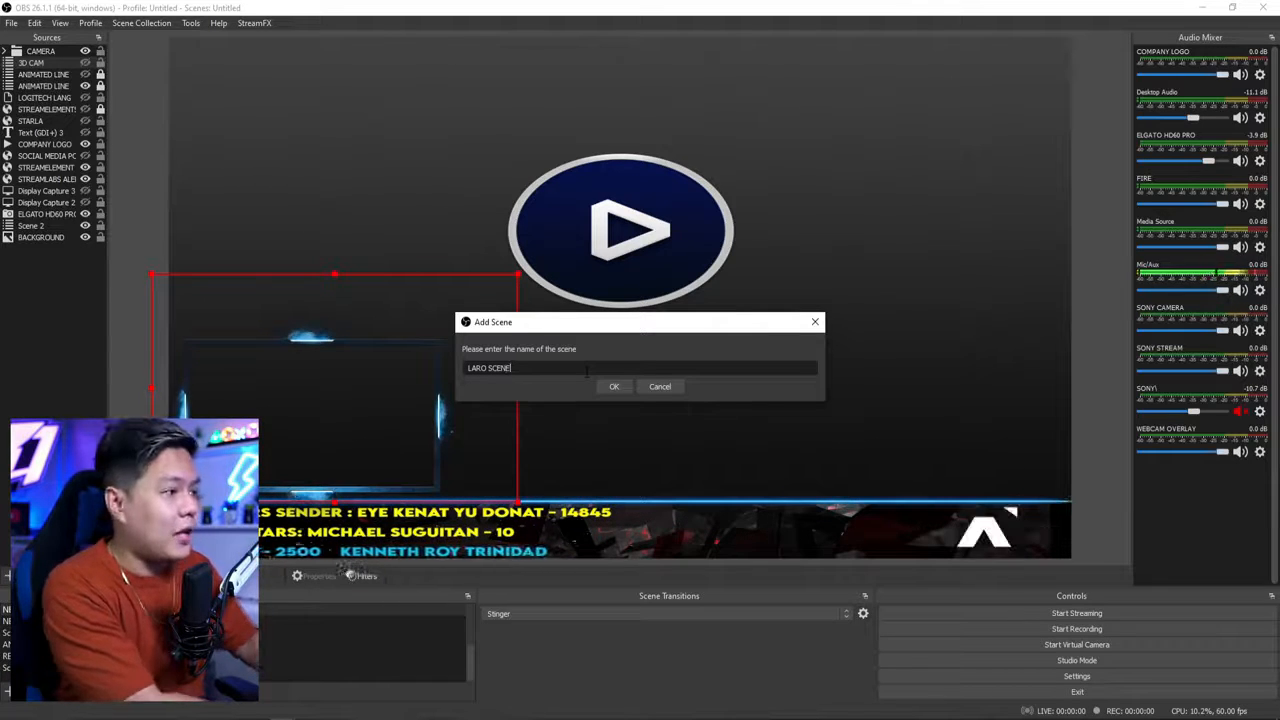
key(Return)
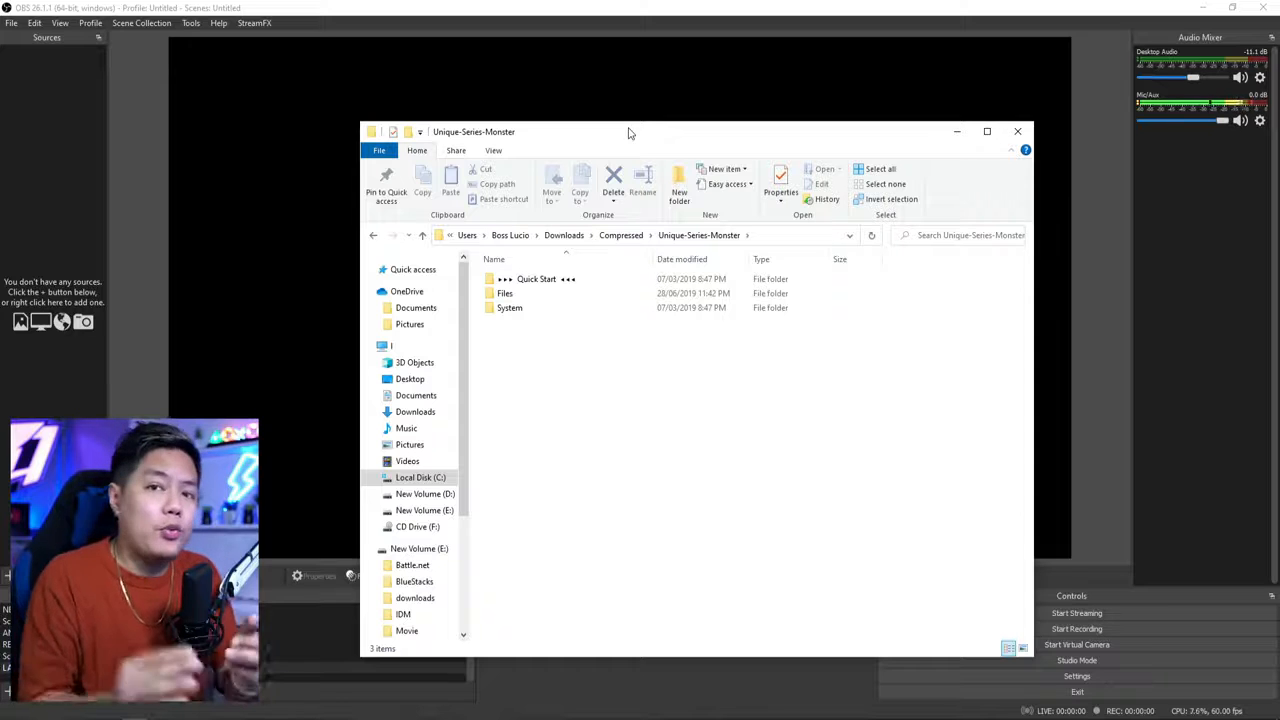
In the Unique-Series-Monster files, check the Orange and Blue sets of Unique-Animated-Webcam-Overlay and preview a blue overlay video.
double_click(540, 294)
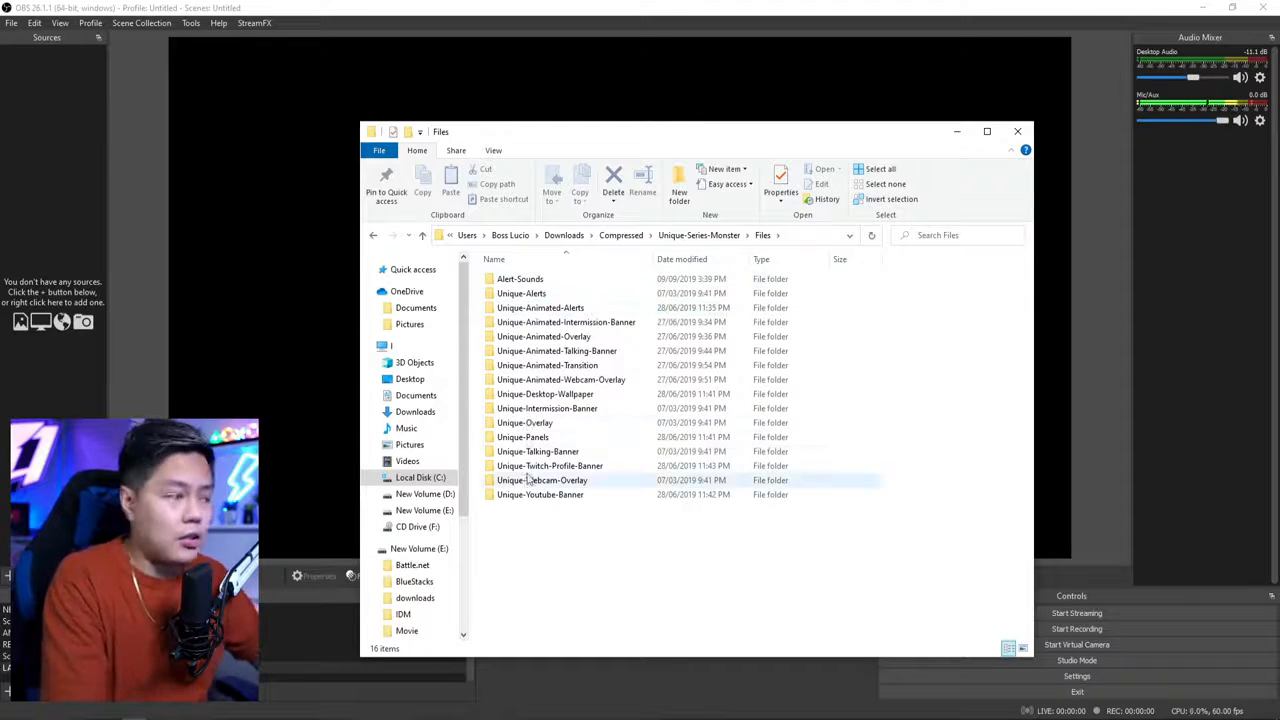
click(703, 378)
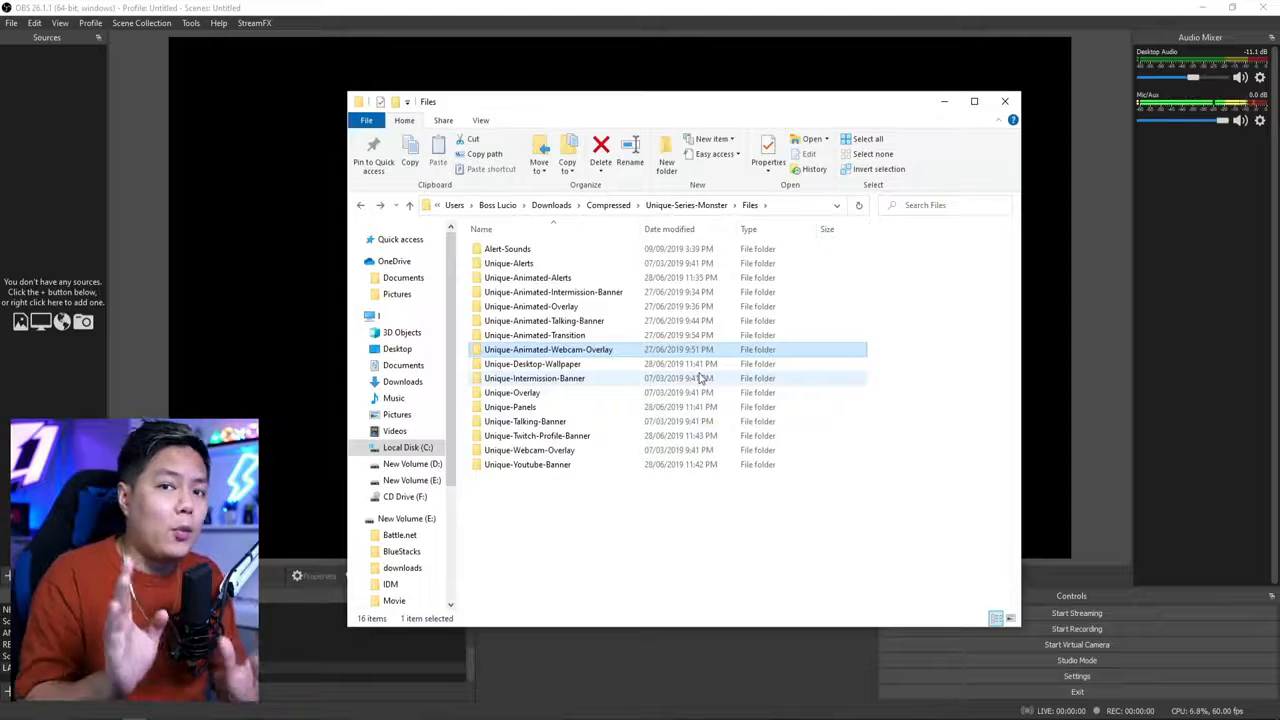
double_click(594, 350)
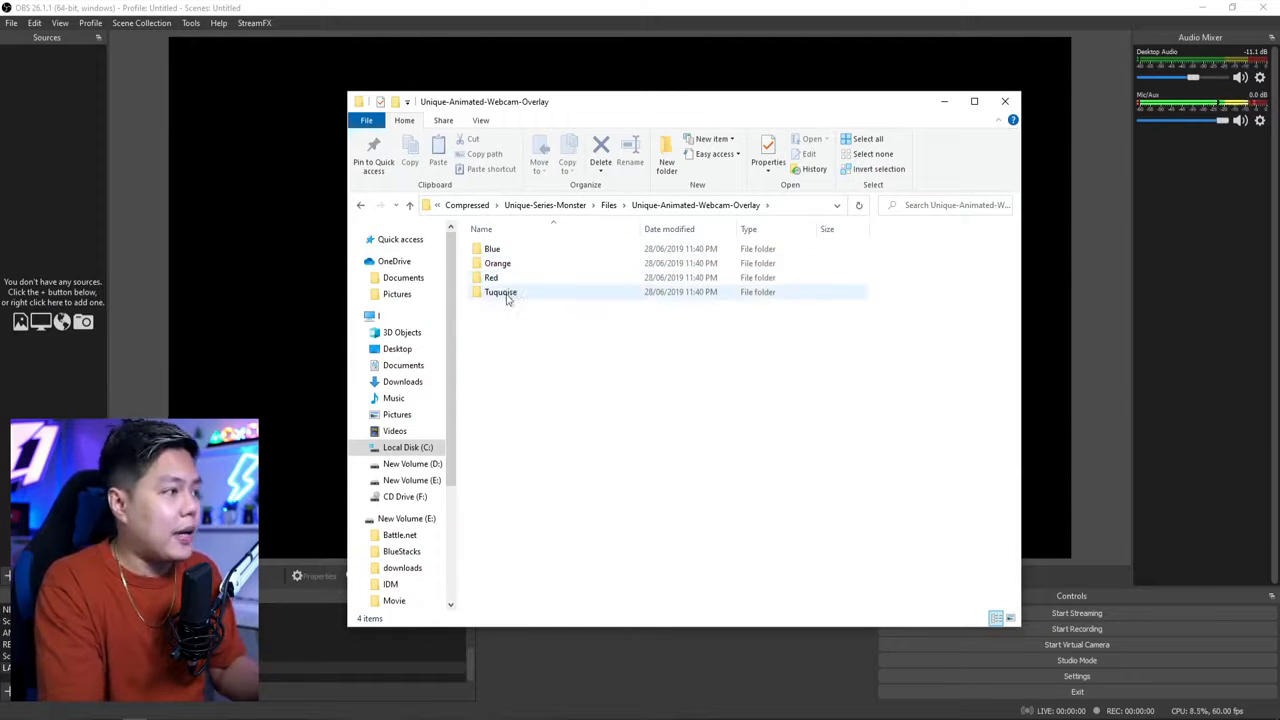
double_click(498, 263)
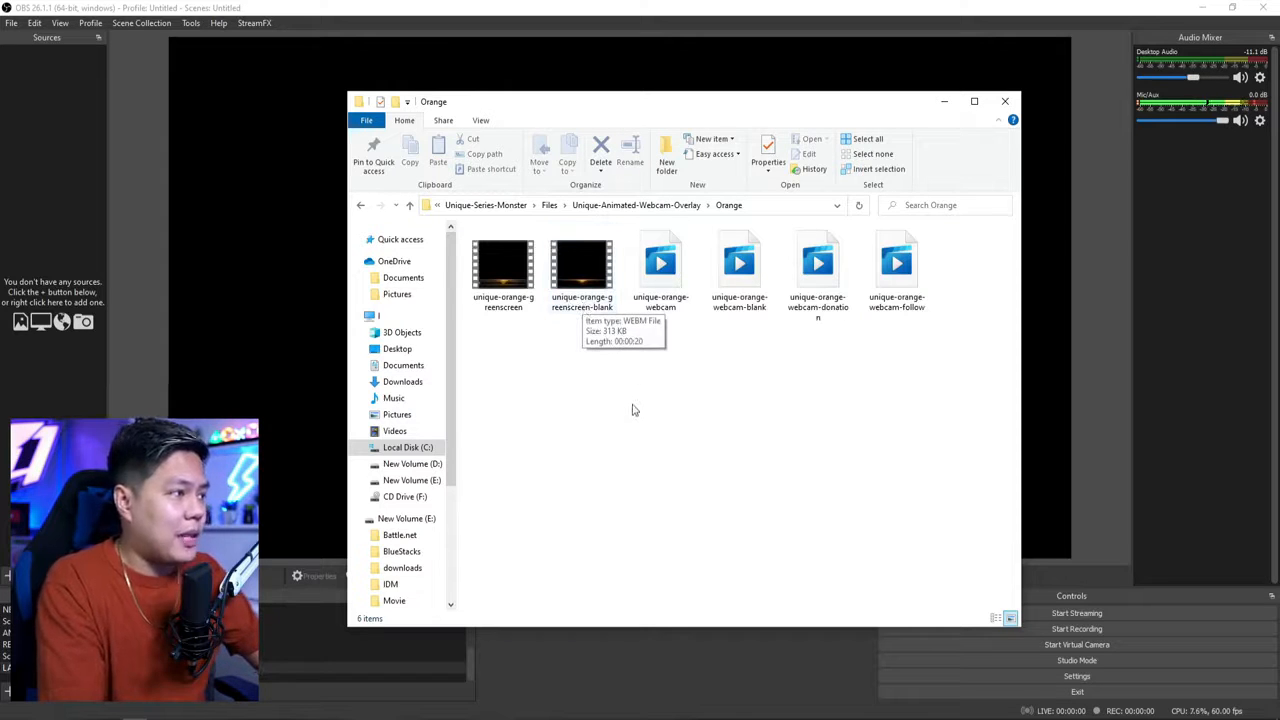
key(alt+Left)
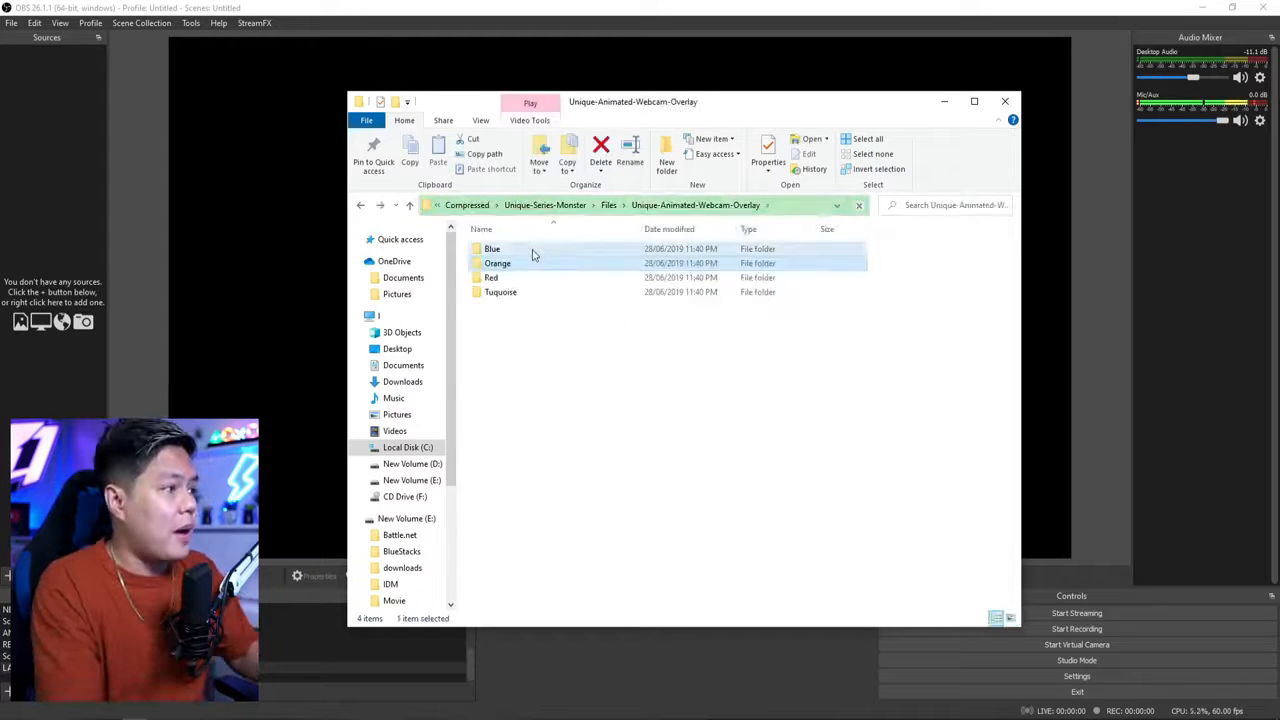
double_click(531, 252)
double_click(503, 265)
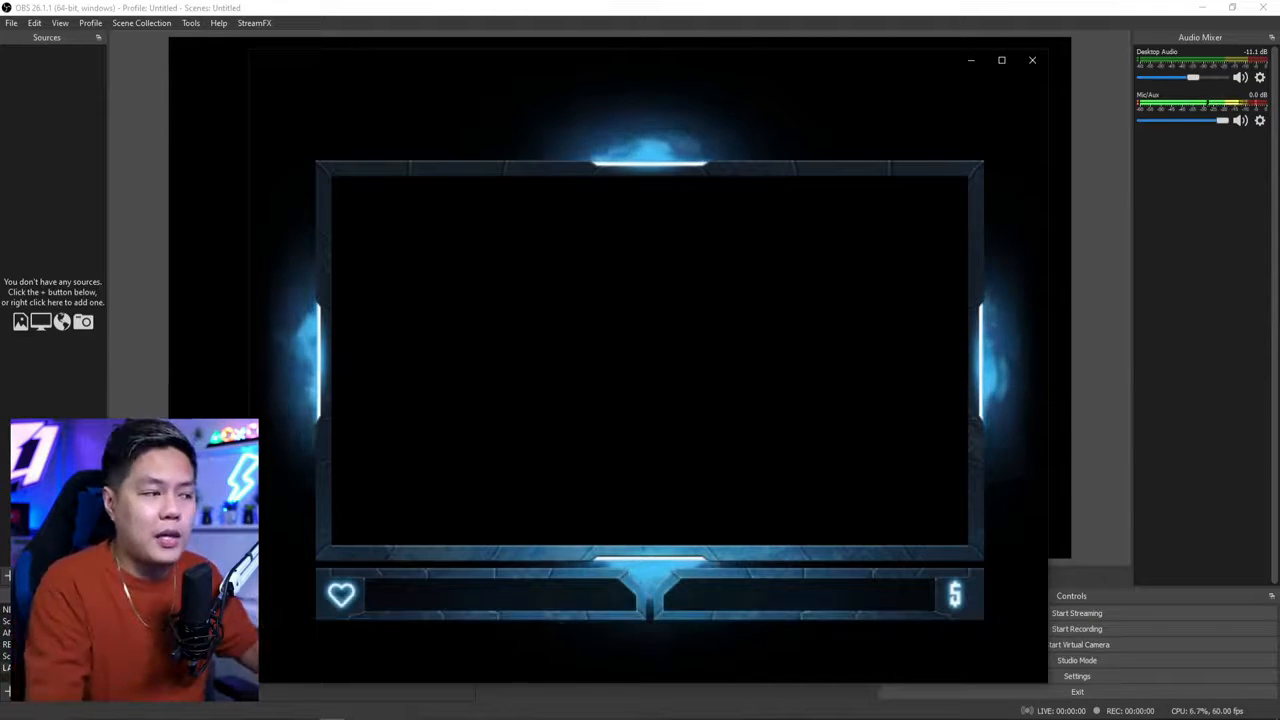
mouse_move(801, 356)
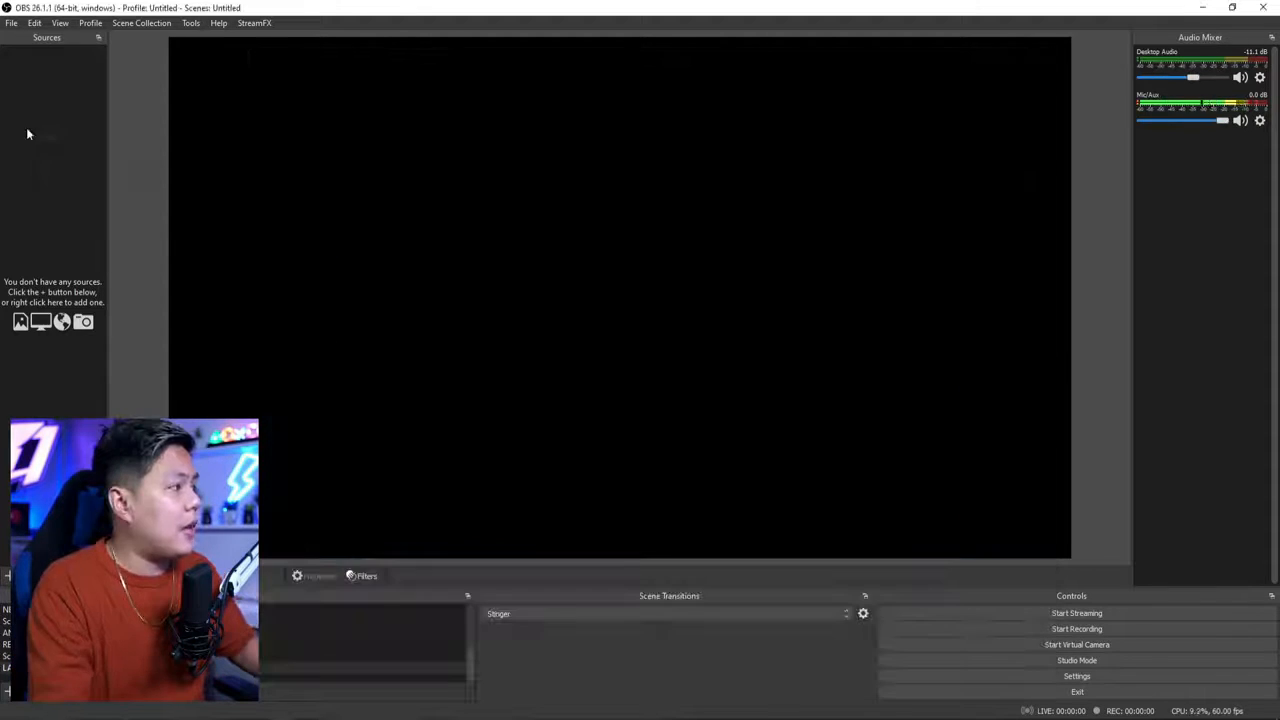
Add a new Media Source named WEBCAM BOARDER to the scene.
right_click(28, 128)
mouse_move(52, 139)
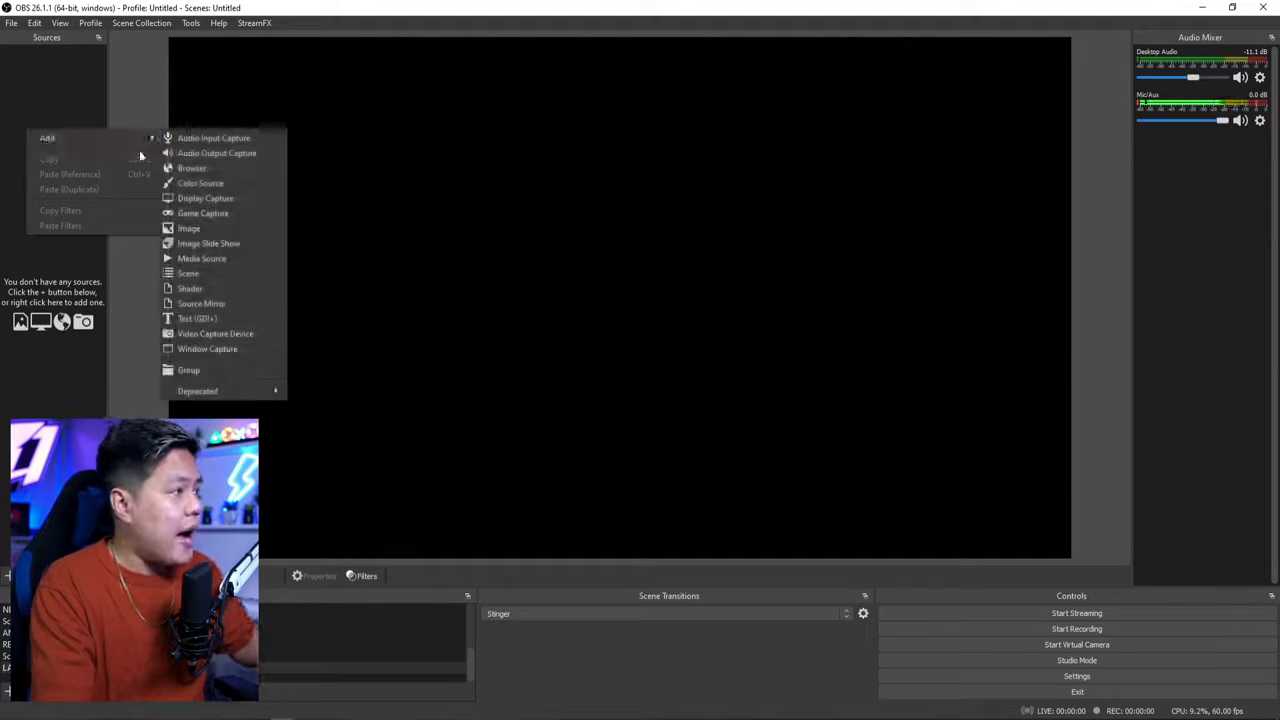
click(225, 267)
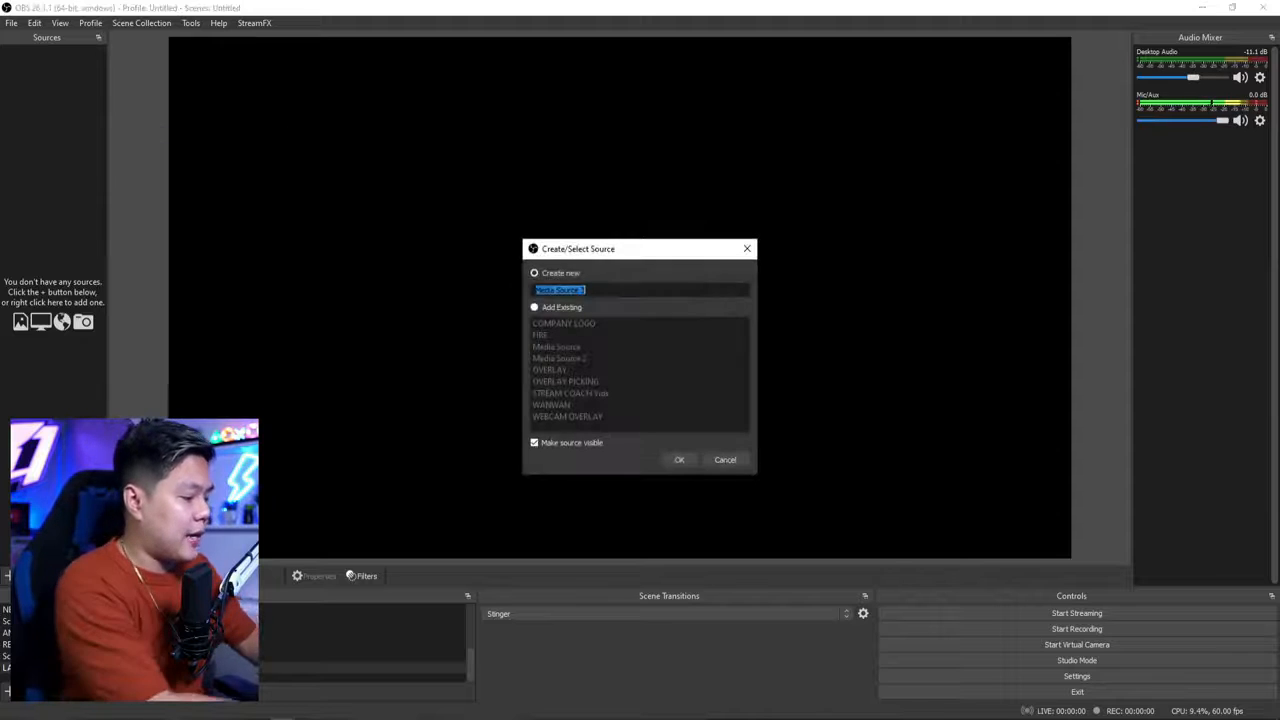
text(WEBCAM BO)
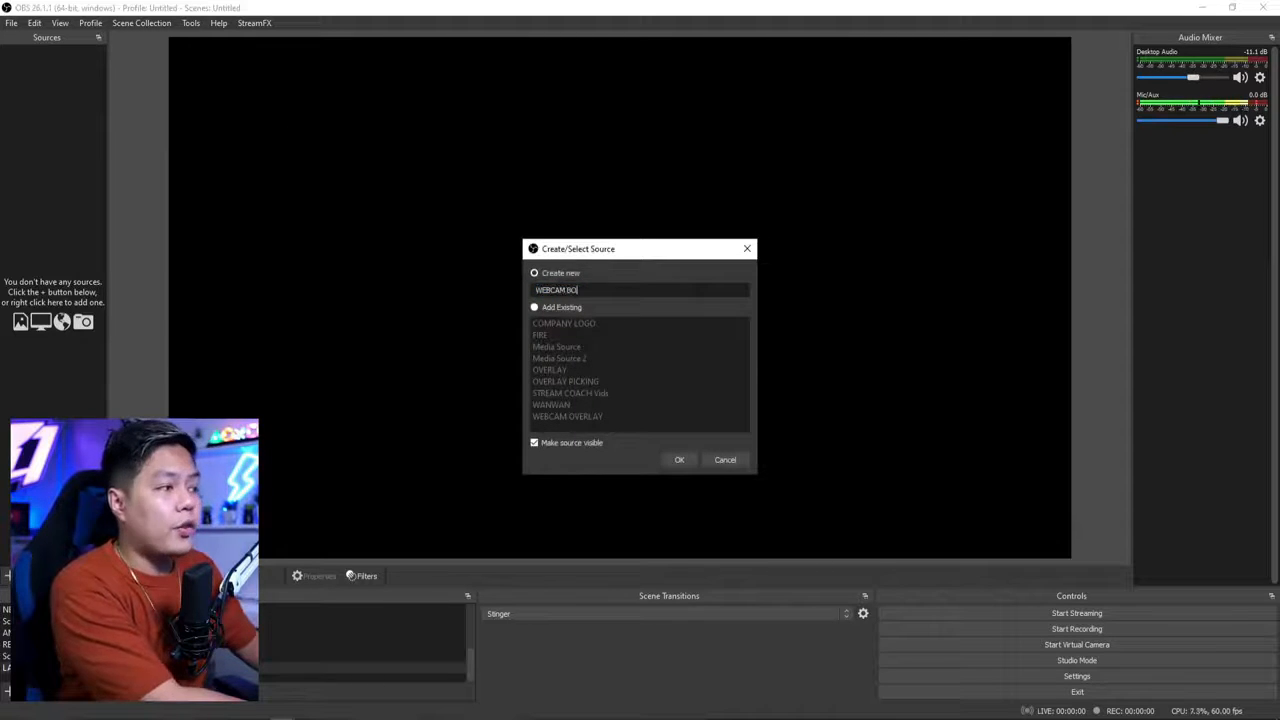
text(ARDER)
key(Return)
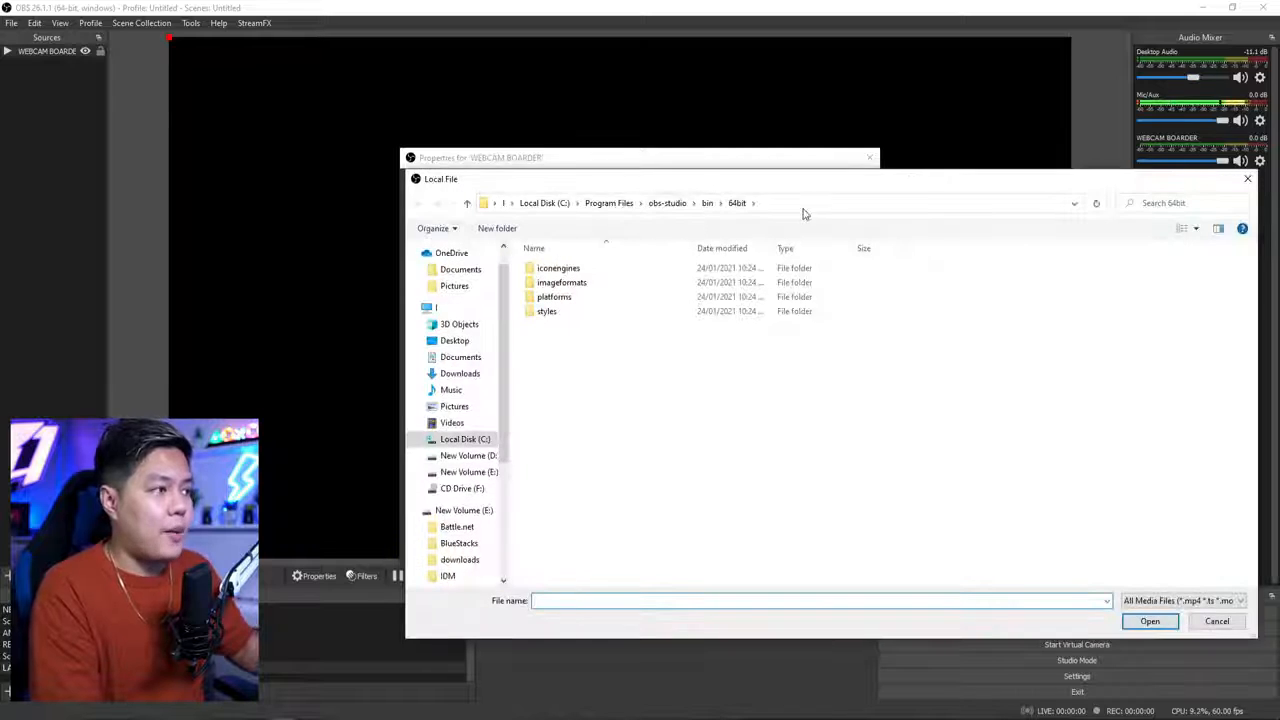
Load unique-blue-webcam-blank from the Unique-Animated-Webcam-Overlay Blue folder as the source's local file and place the border mid-height along the canvas's left edge.
click(806, 204)
text(C:\Users\Boss Lucio\Downloads\Compressed\Unique-Series-Monster\Files\Unique-Animated-Webcam-Overlay\Blue)
key(Return)
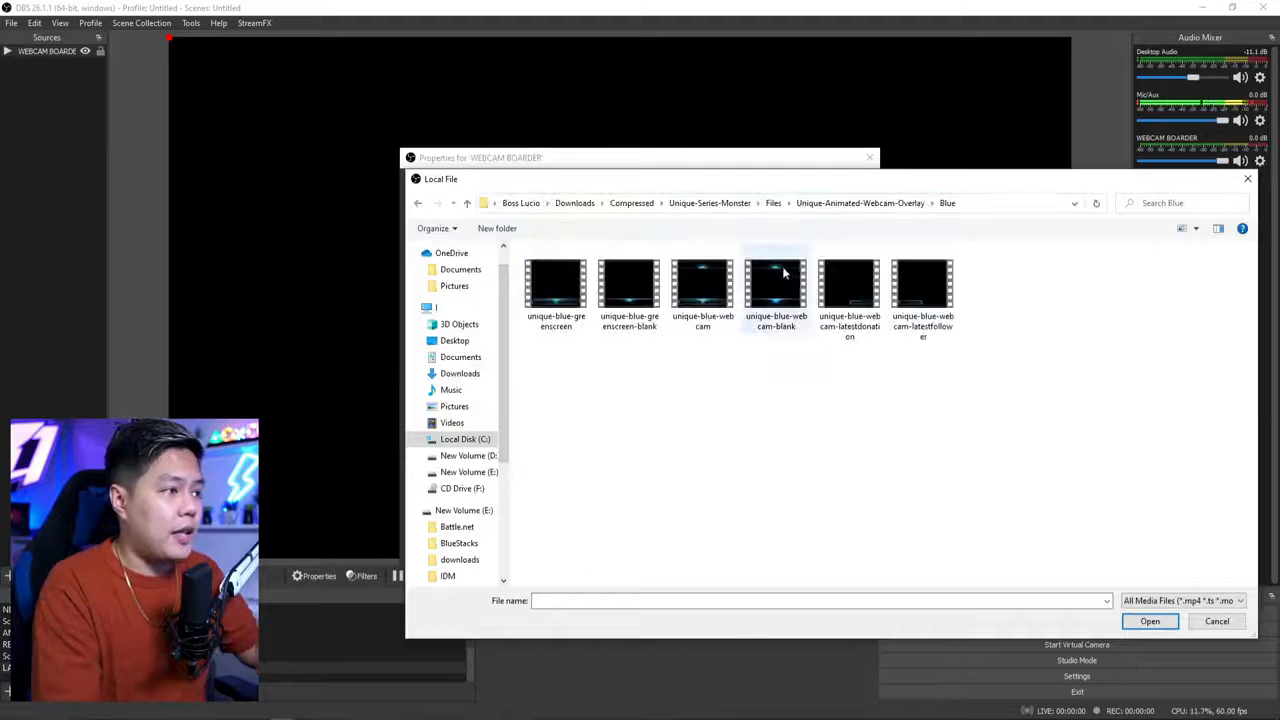
double_click(787, 311)
click(806, 549)
drag(443, 263, 441, 464)
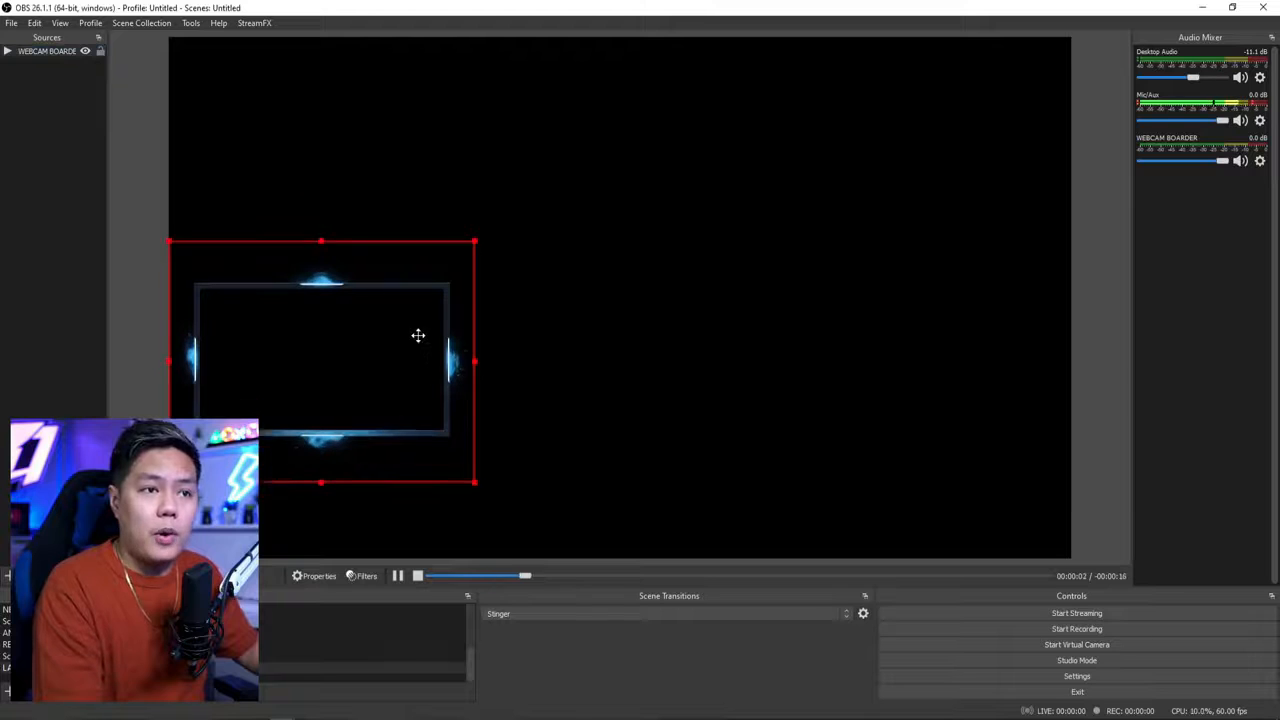
drag(414, 351, 417, 281)
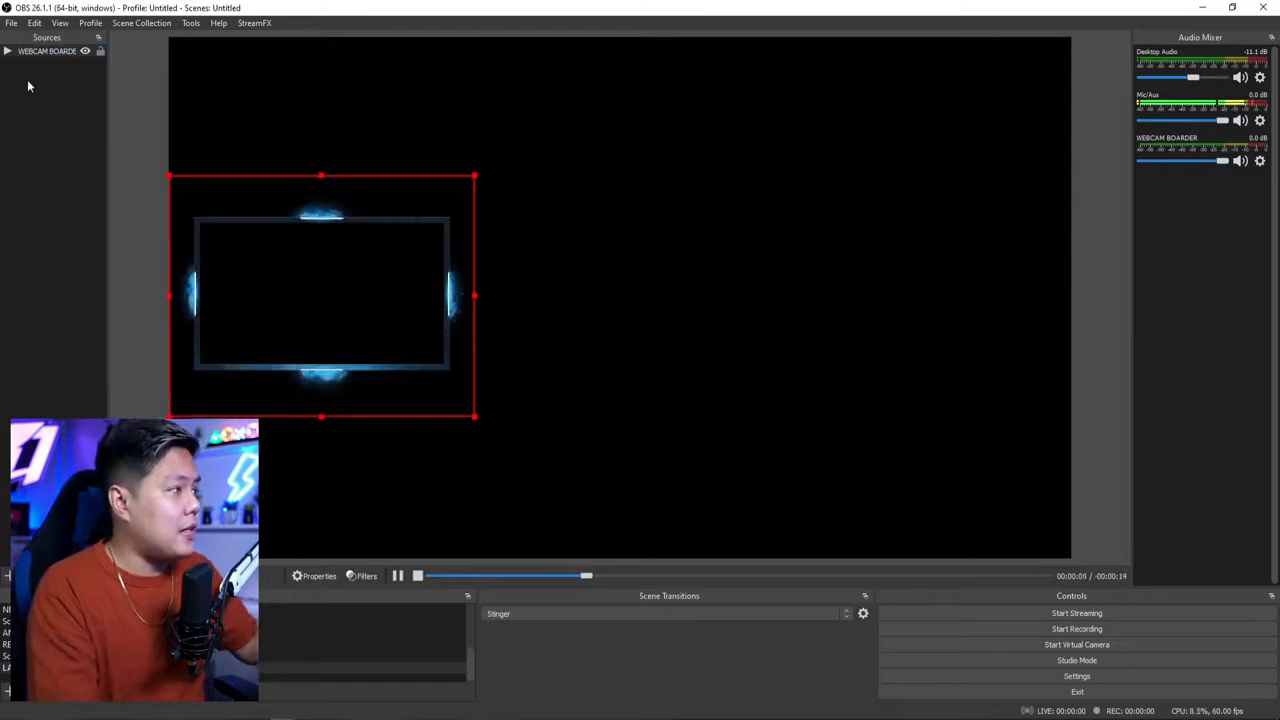
Add a Video Capture Device source named CAMERA LOGITECH using the HD Pro Webcam C920 device.
right_click(27, 79)
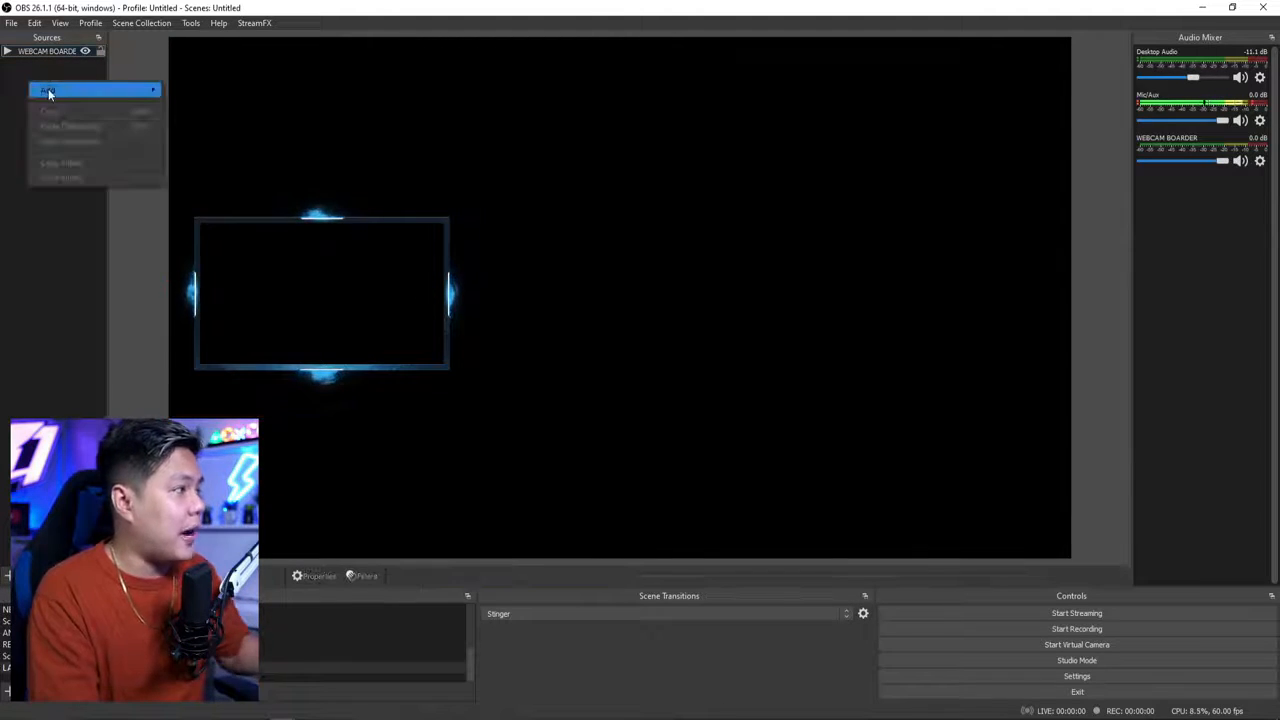
mouse_move(48, 88)
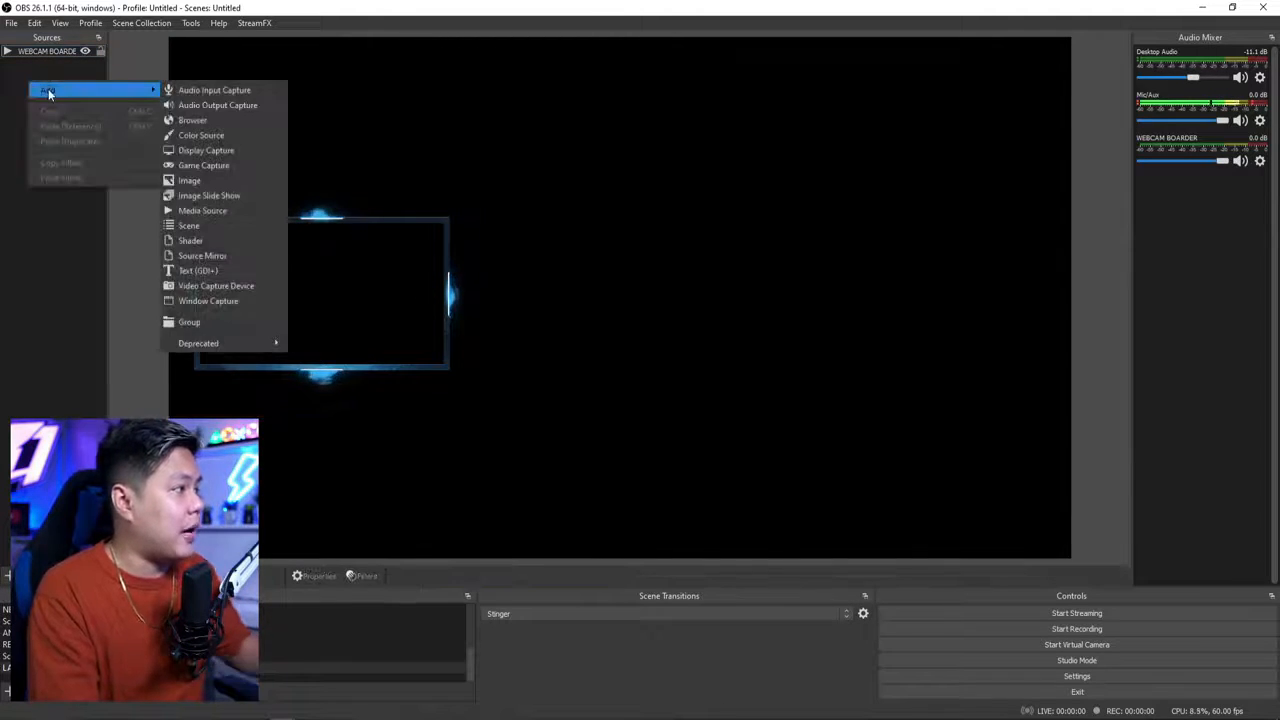
click(257, 285)
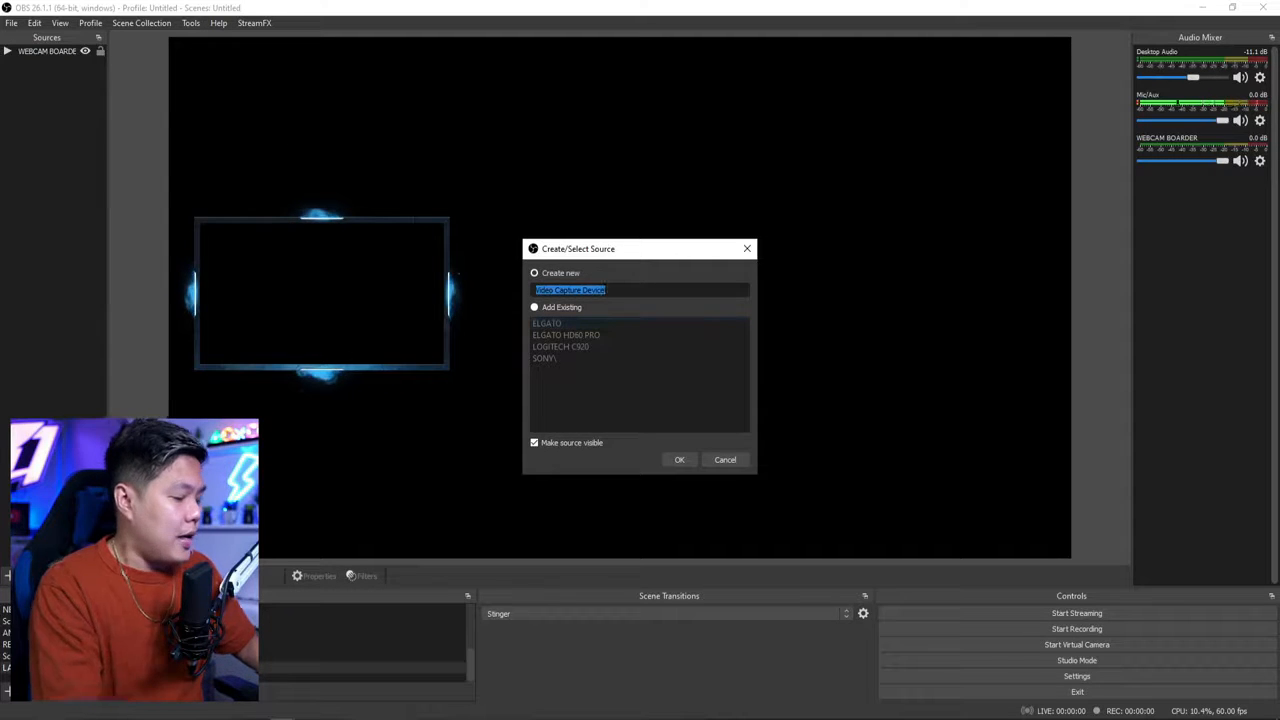
text(CAMERA LOGITECH)
key(Return)
click(539, 341)
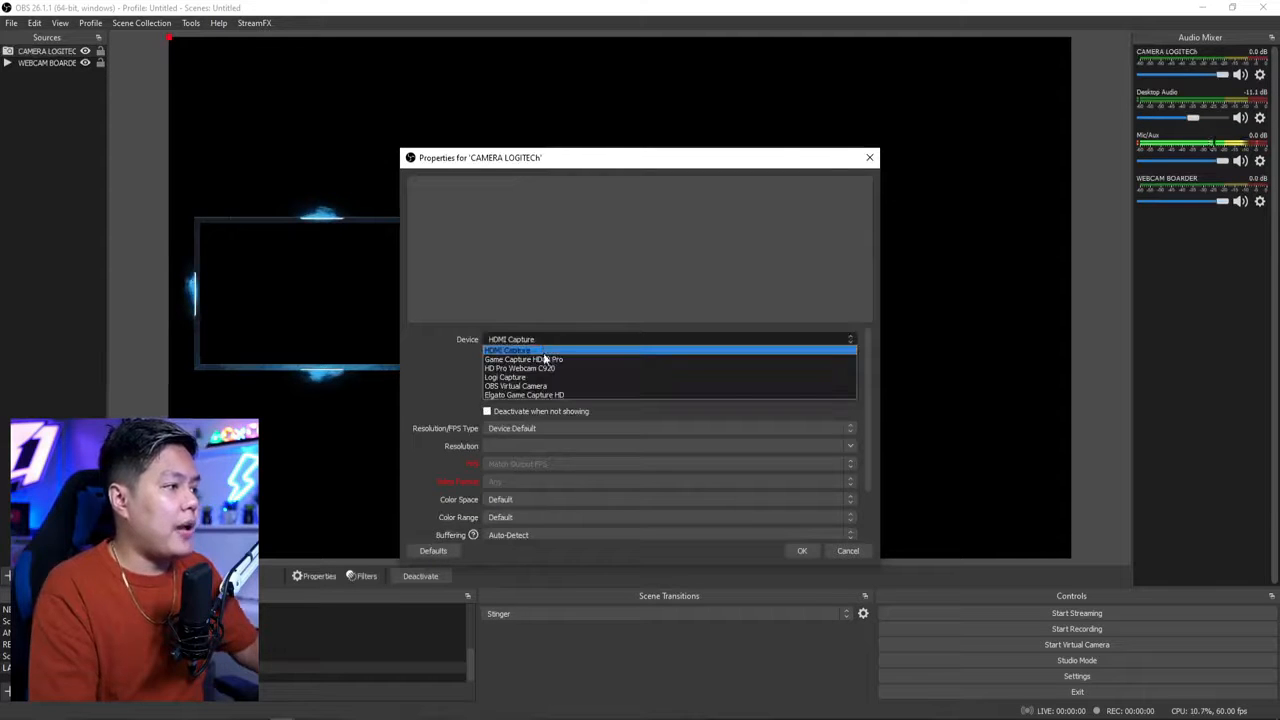
click(530, 368)
click(801, 551)
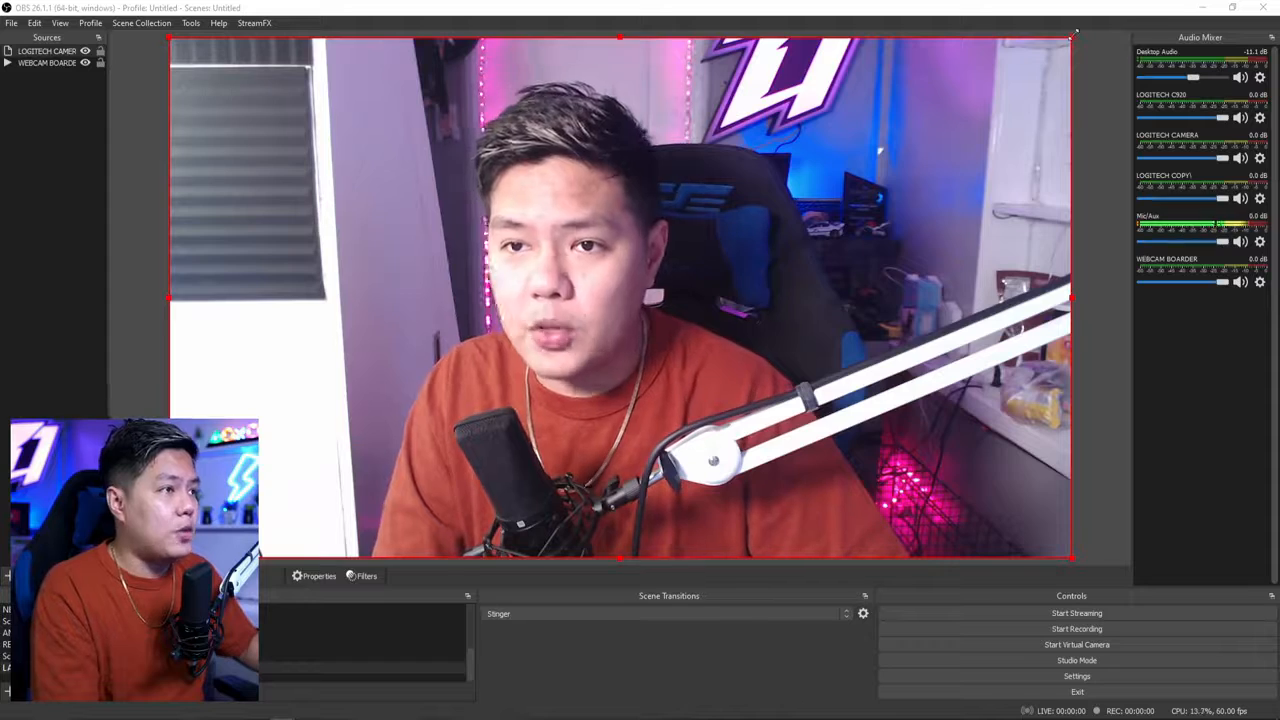
Scale and move the Logitech camera feed to fit the webcam border, and stack the WEBCAM BOARDER source above it.
drag(1072, 37, 463, 371)
drag(356, 475, 381, 322)
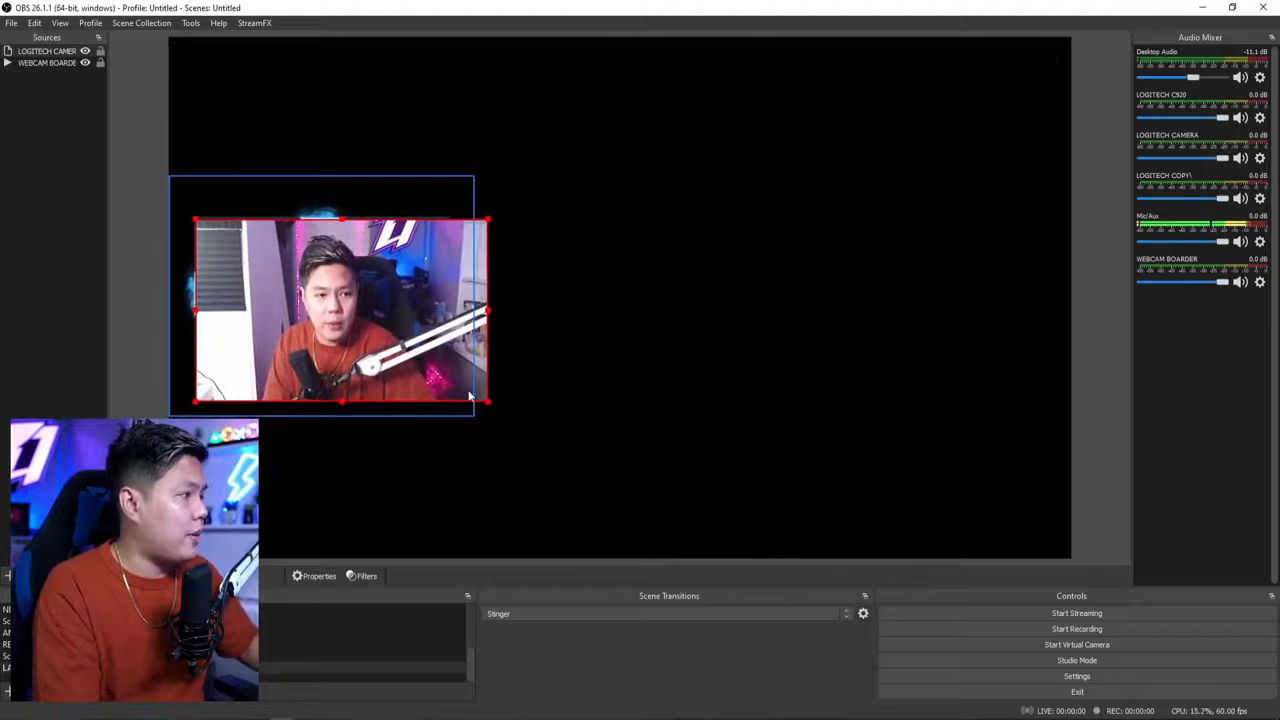
drag(487, 400, 448, 369)
click(73, 63)
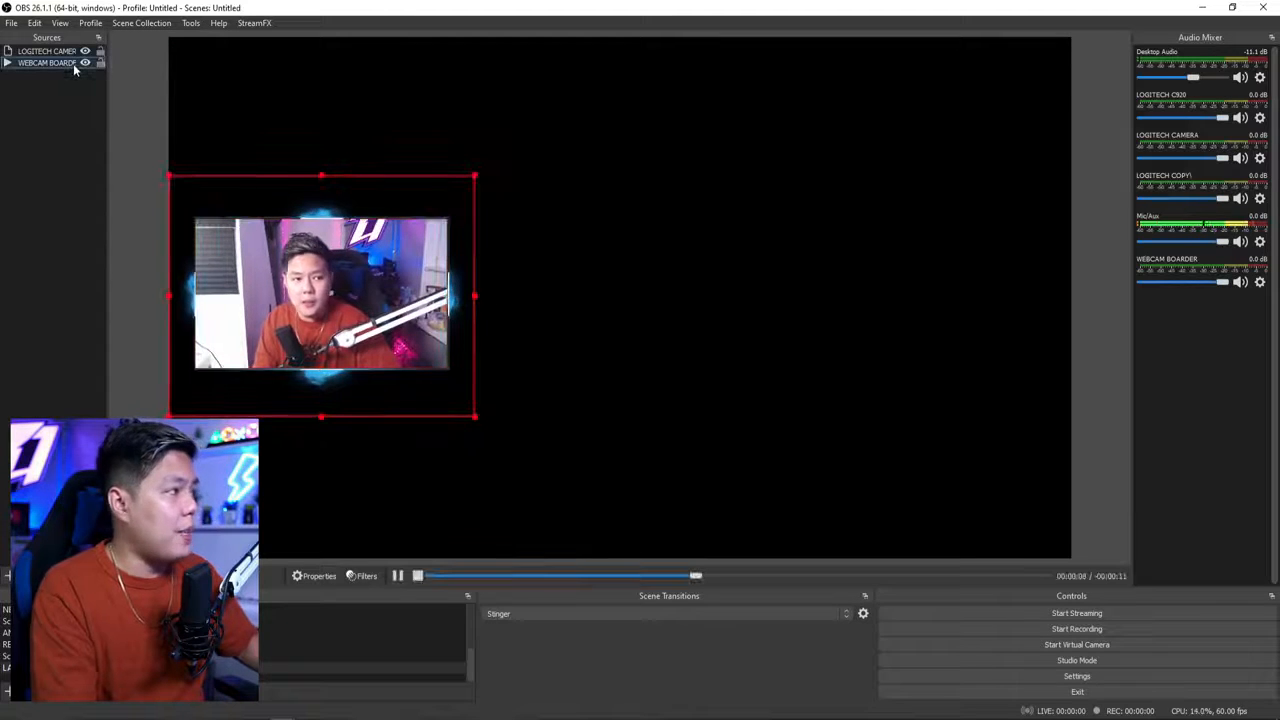
drag(73, 63, 75, 50)
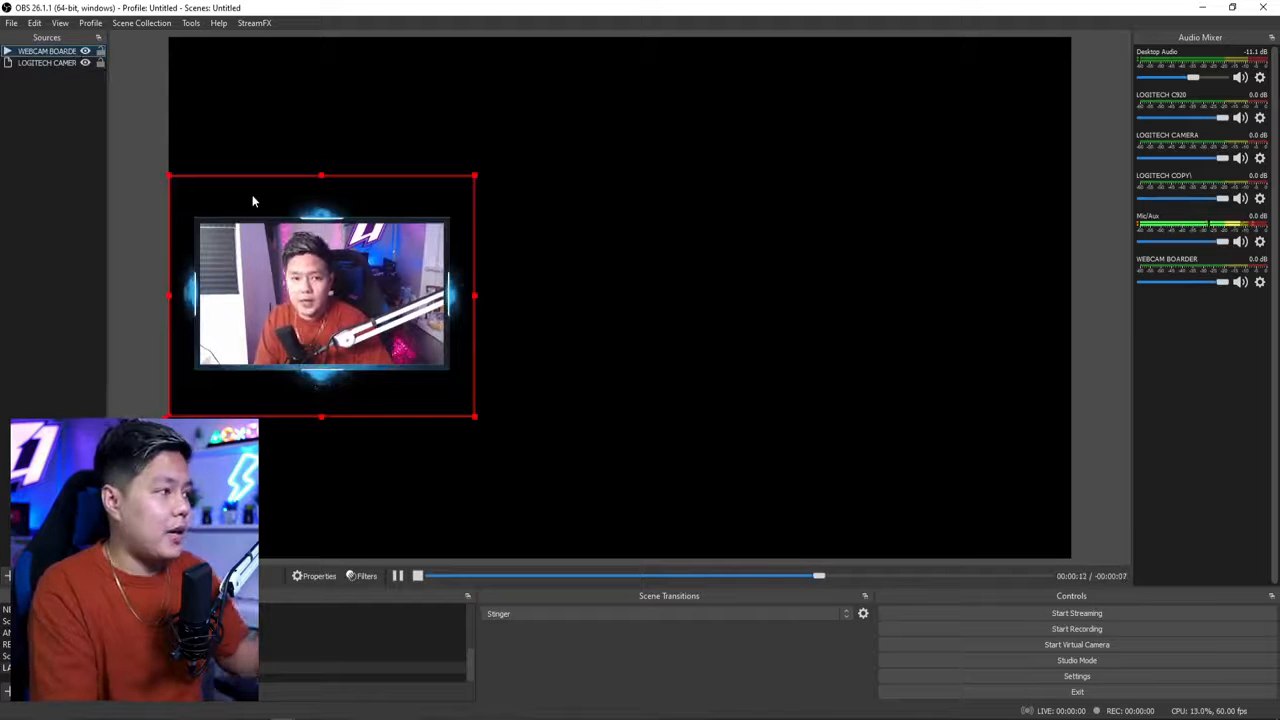
Add a new Video Capture Device source named ELGATO 123 using the Elgato Game Capture HD device.
click(378, 160)
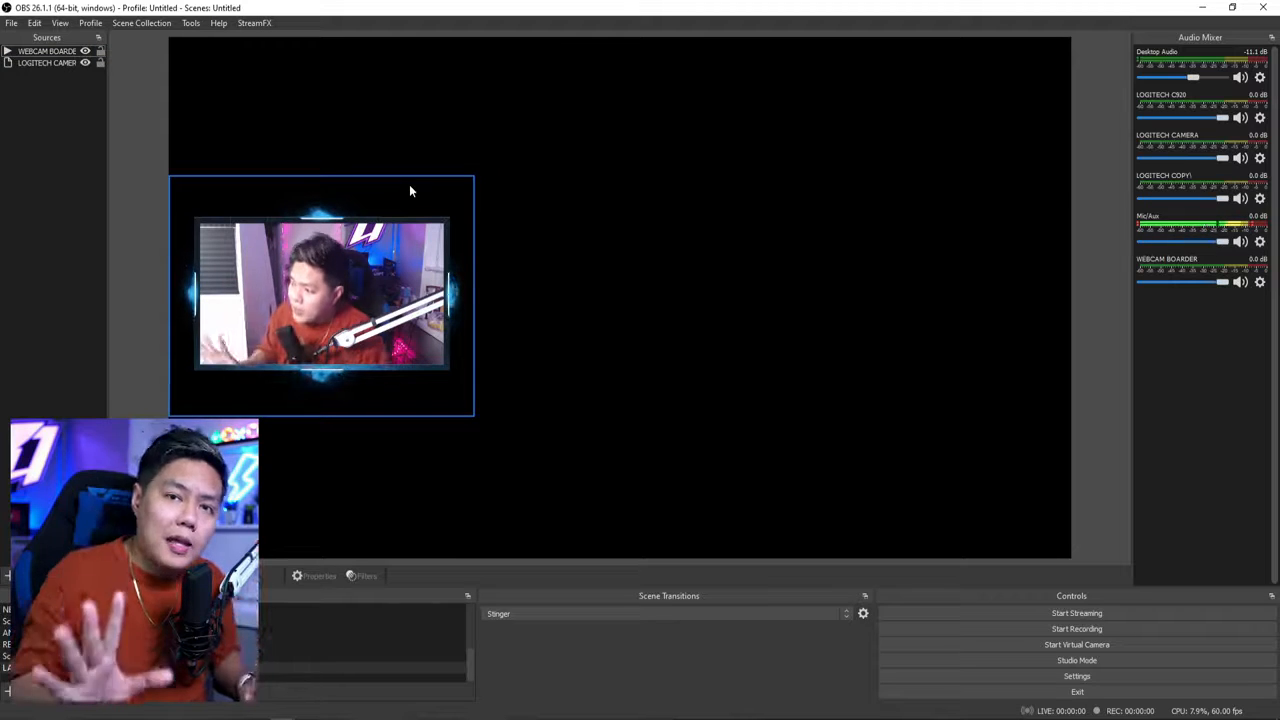
right_click(38, 120)
mouse_move(55, 124)
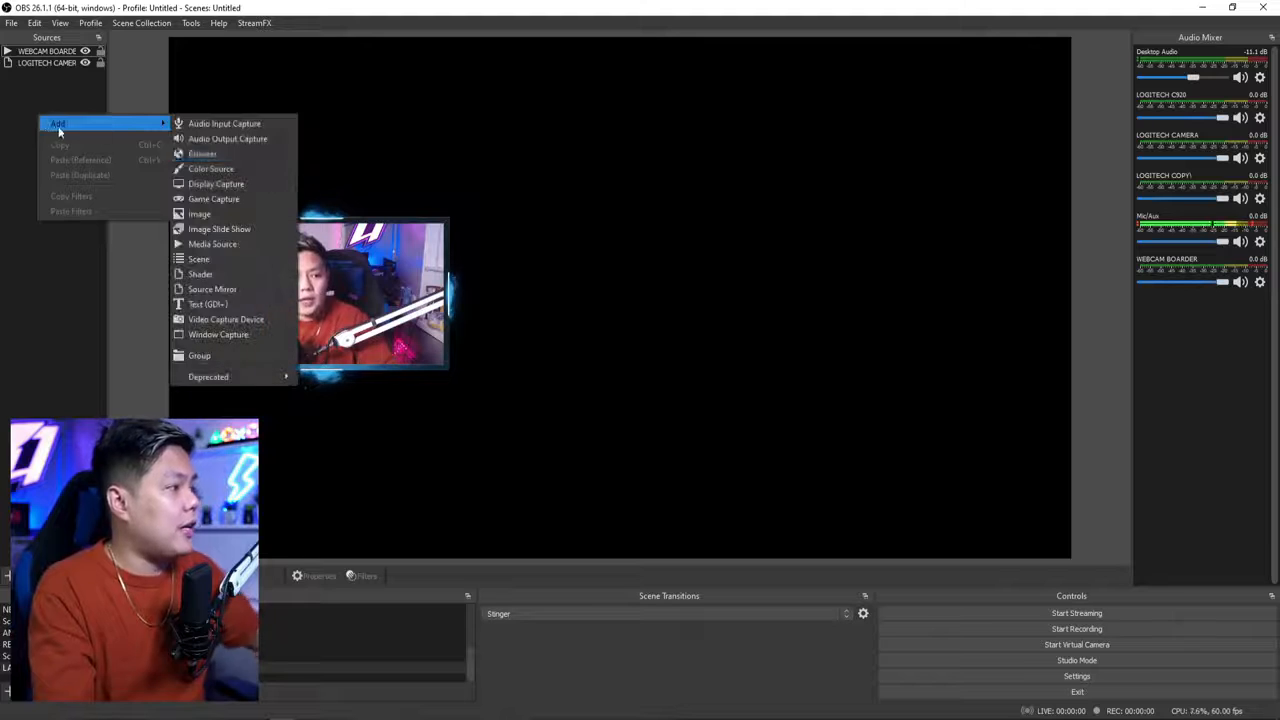
click(222, 316)
text(E)
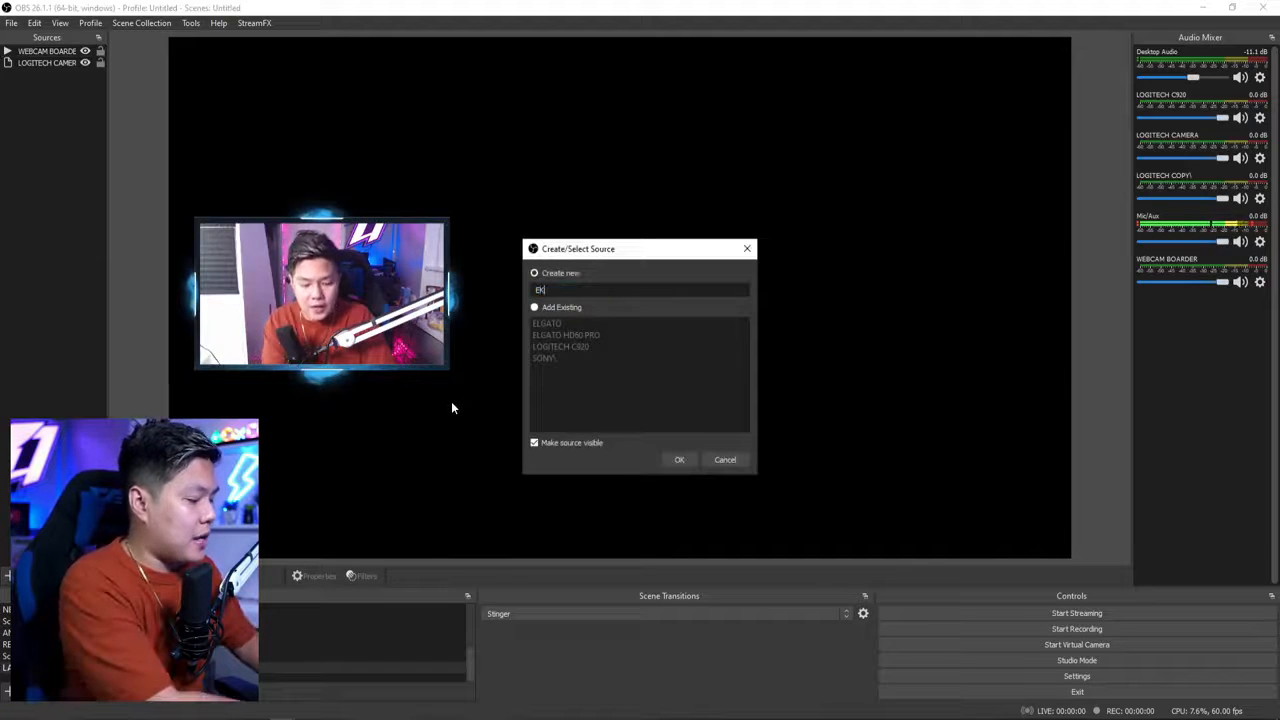
text(LGATO 123)
key(Return)
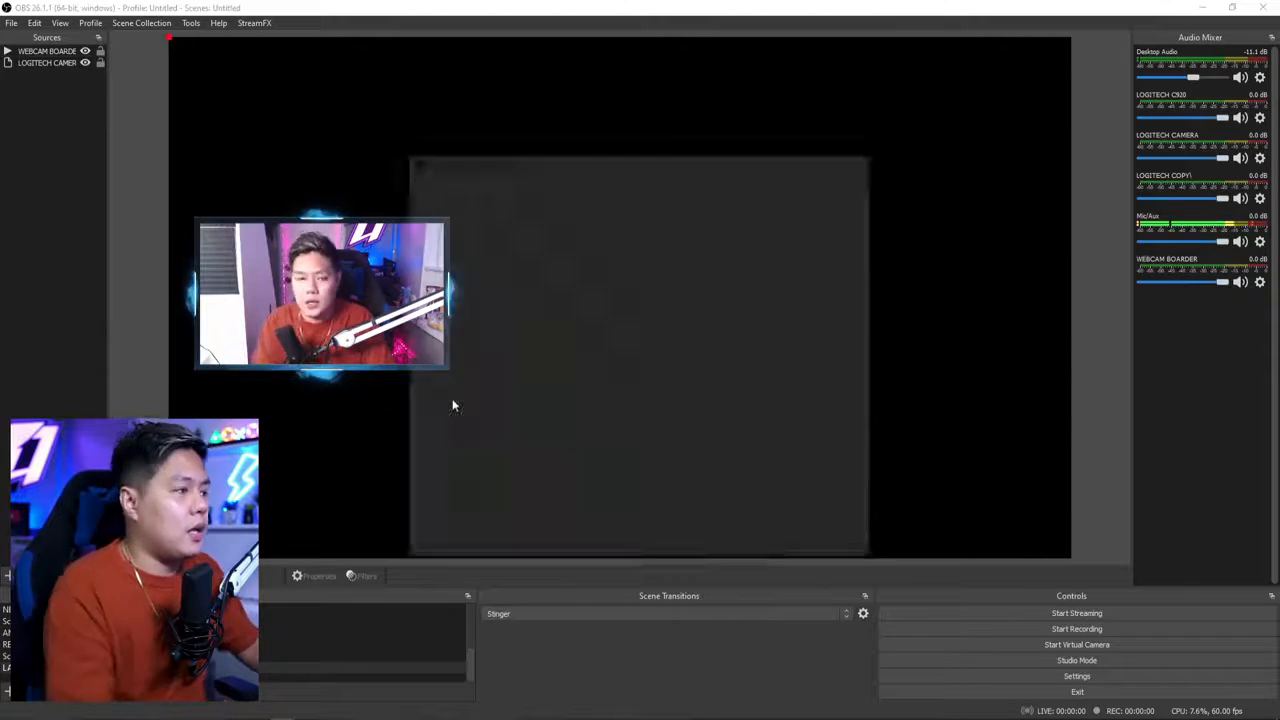
click(557, 341)
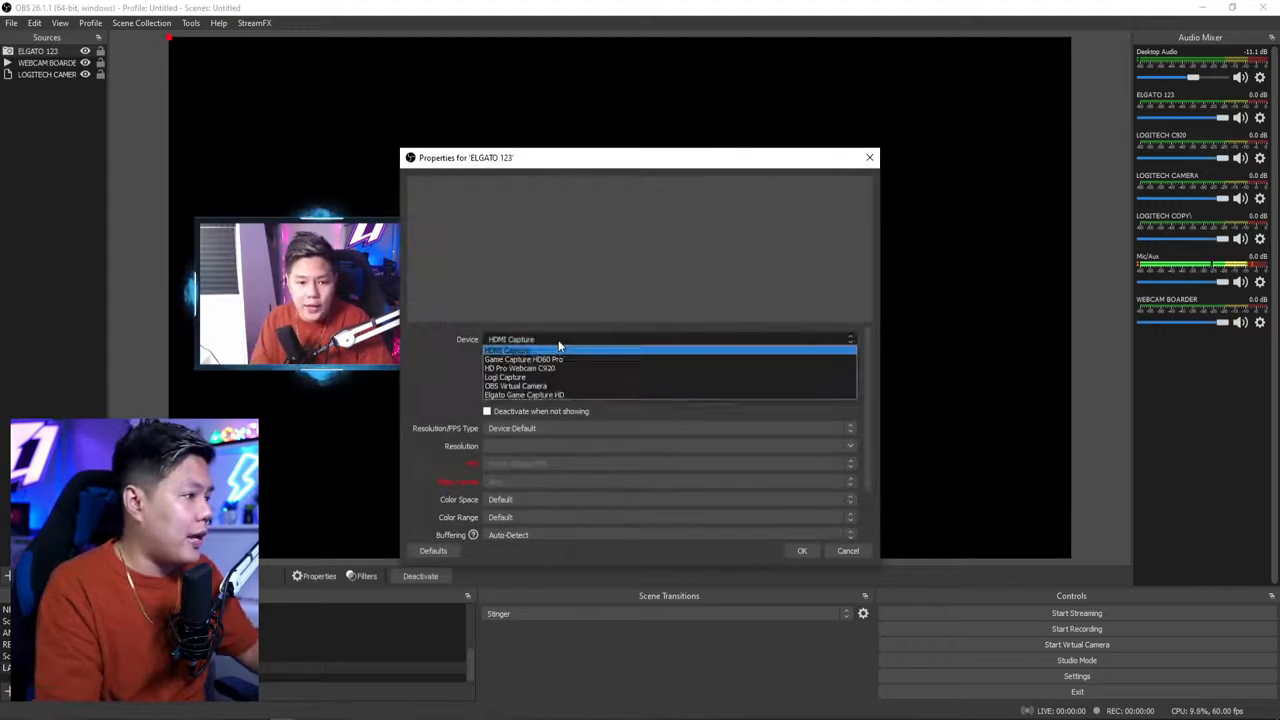
click(575, 395)
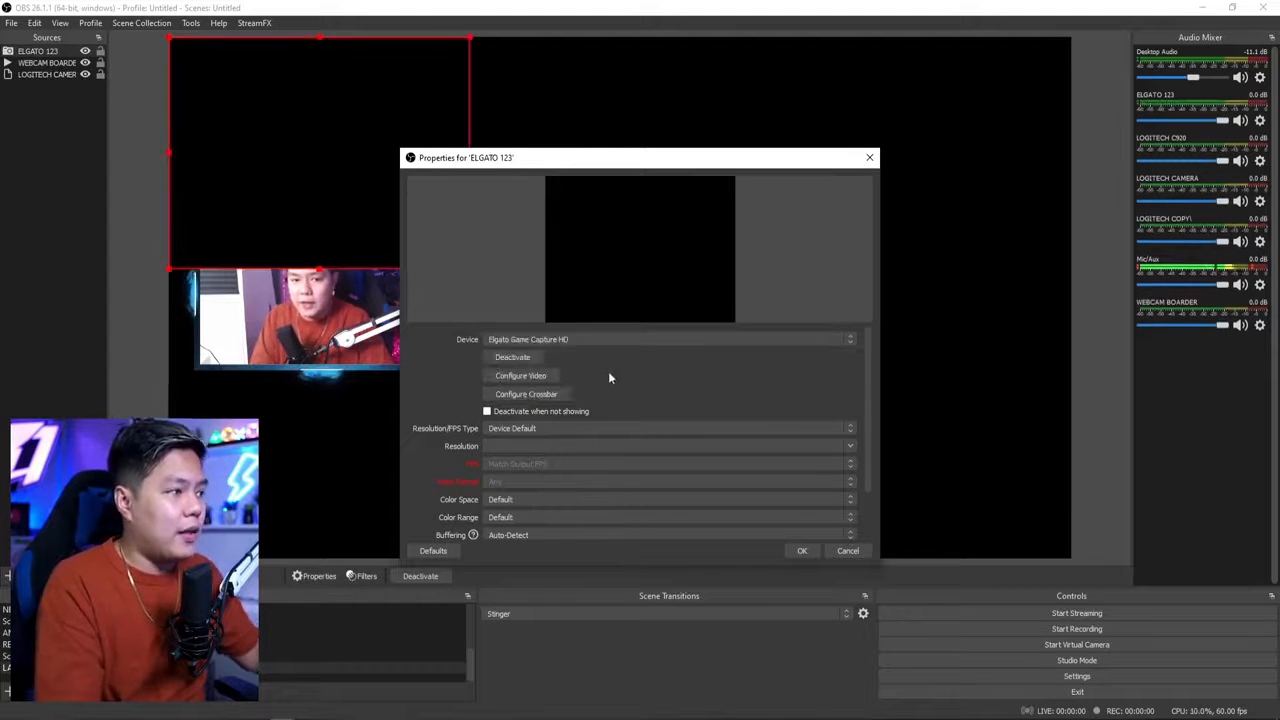
click(802, 551)
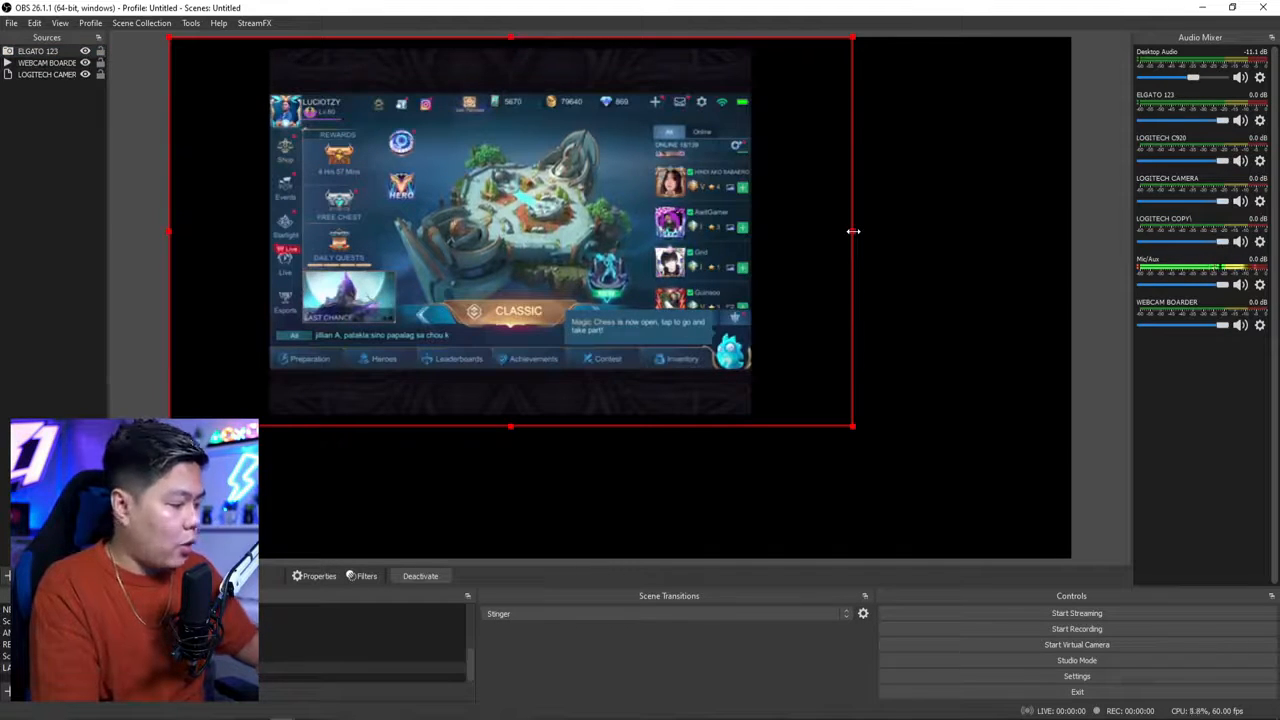
Crop the empty sides and lower edge of the Elgato gameplay capture, align it to the canvas's upper-left corner, and scale it to the full canvas width.
drag(853, 231, 753, 231)
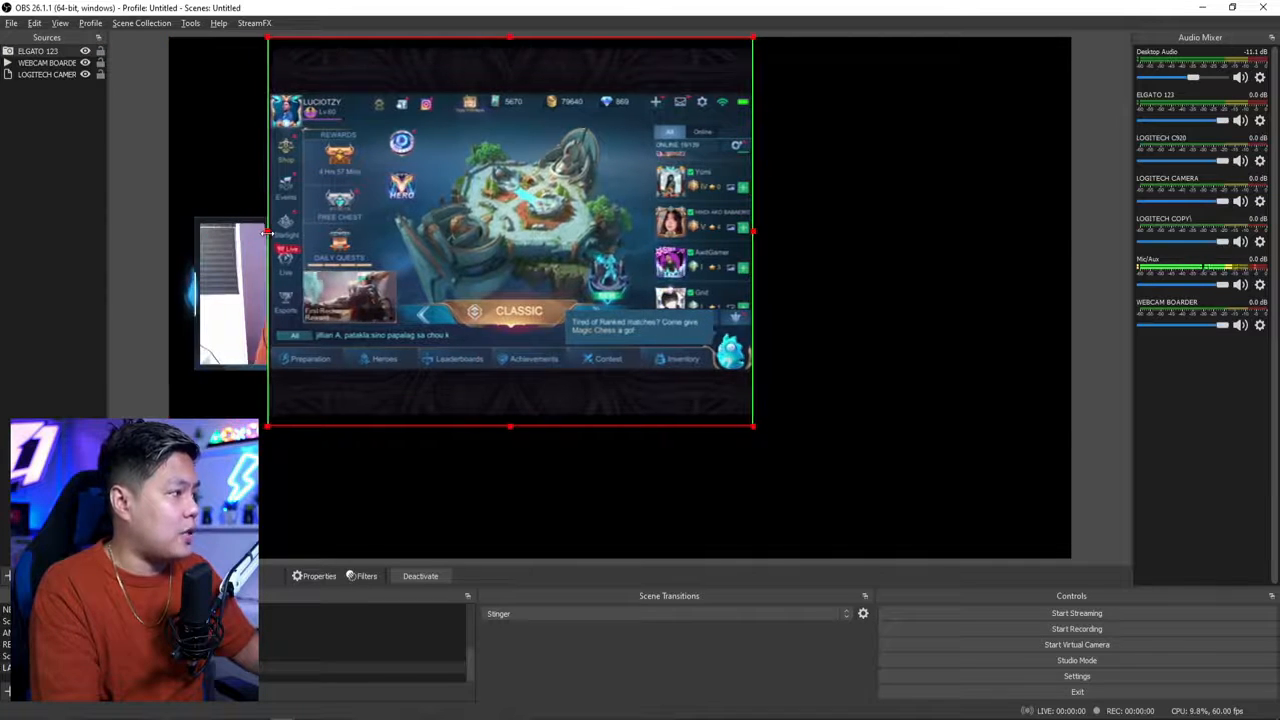
drag(512, 424, 511, 417)
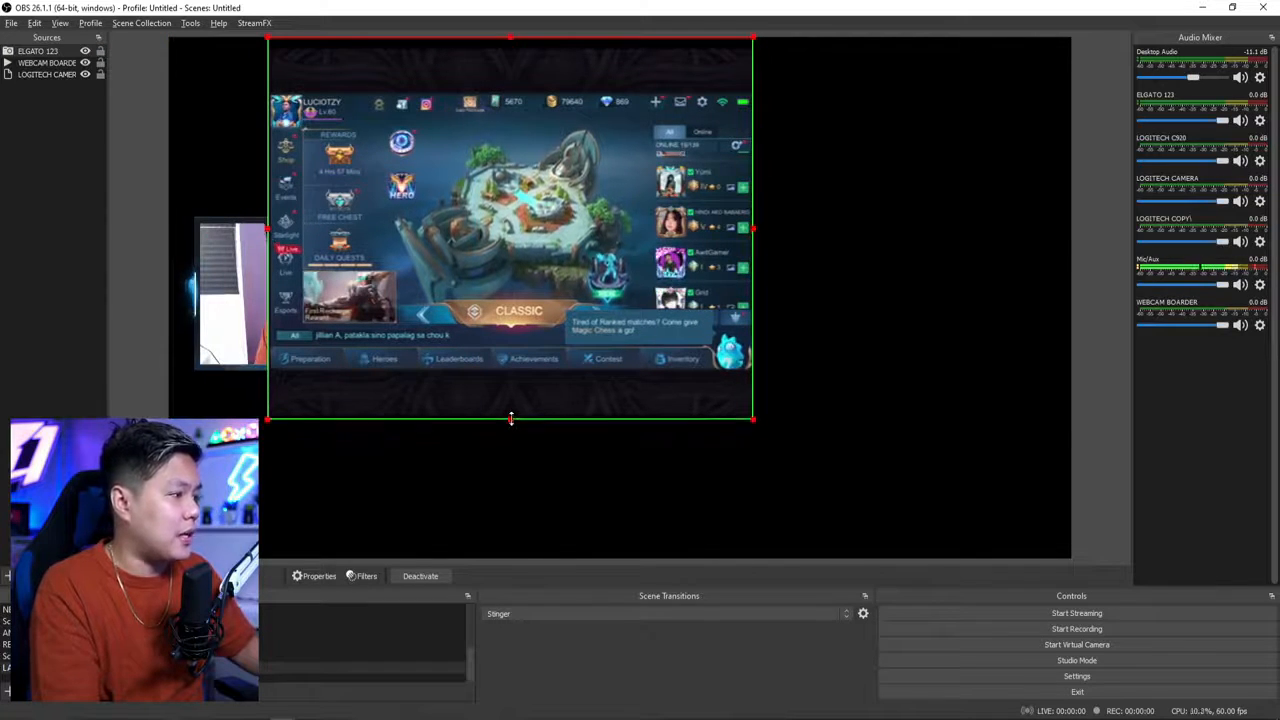
drag(455, 187, 455, 197)
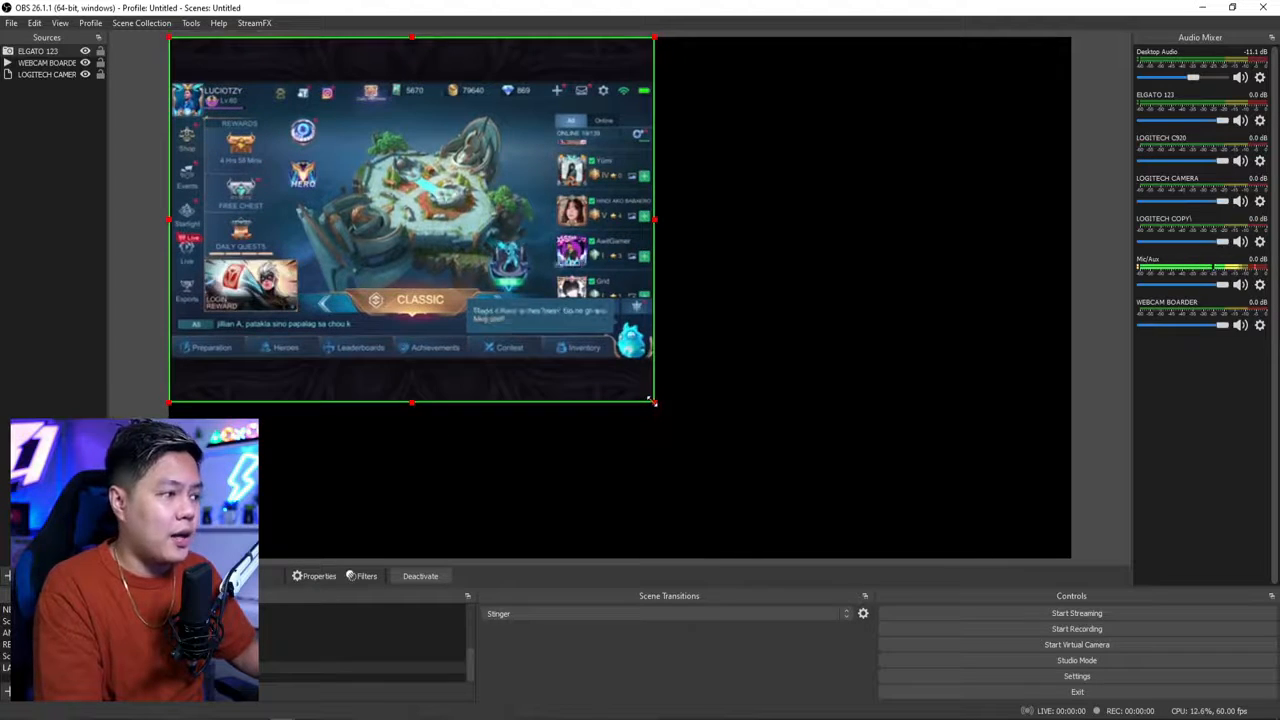
drag(651, 401, 1070, 514)
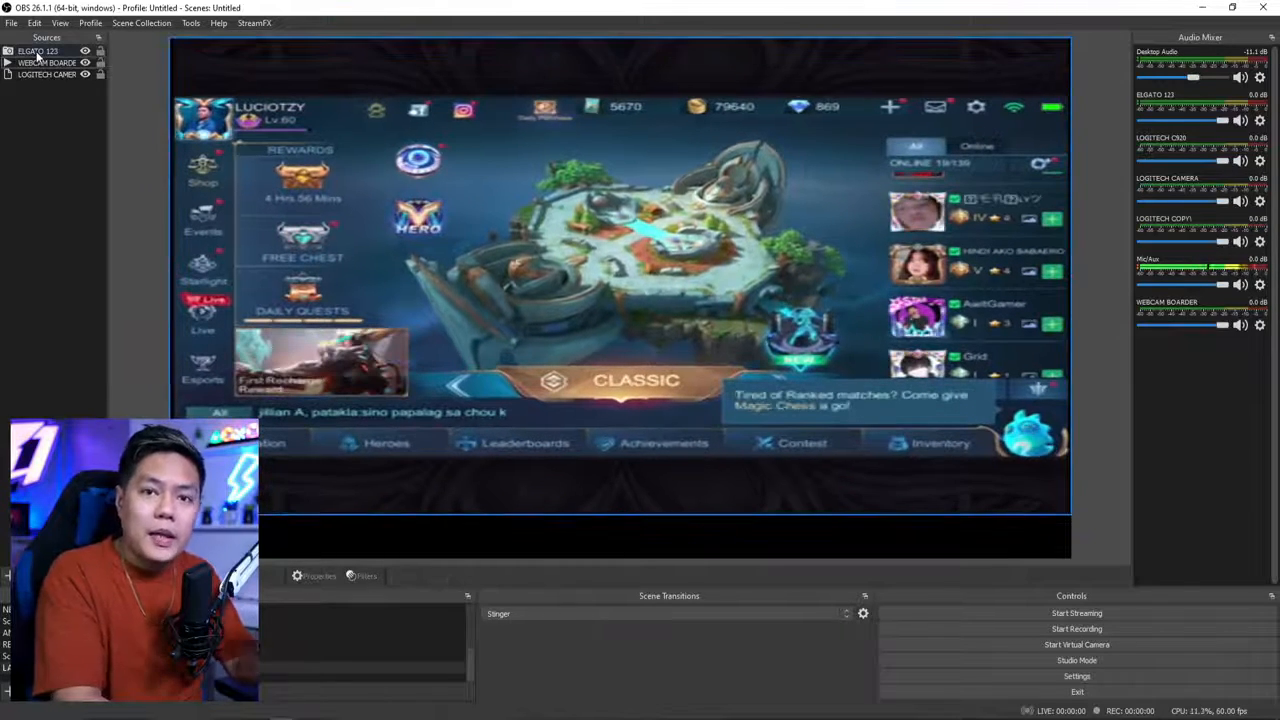
Move the ELGATO 123 source below the webcam border and Logitech camera in the source order.
click(40, 52)
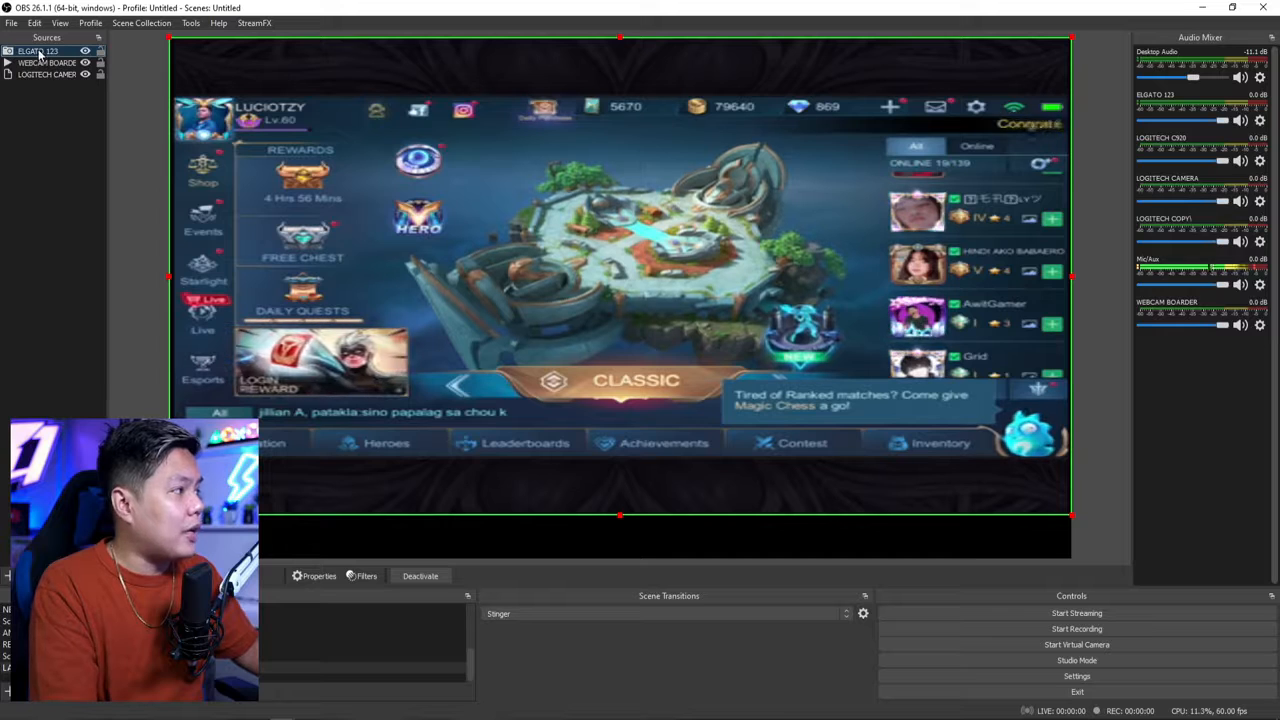
drag(40, 86, 40, 84)
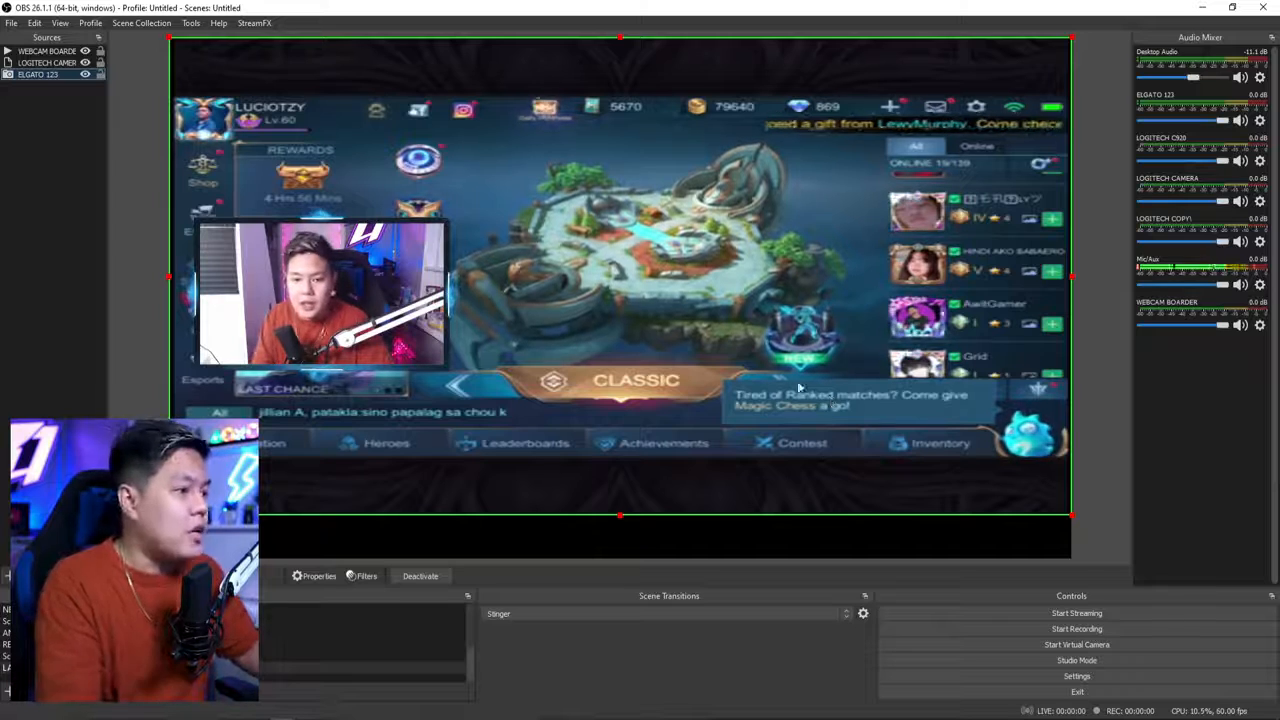
click(1104, 517)
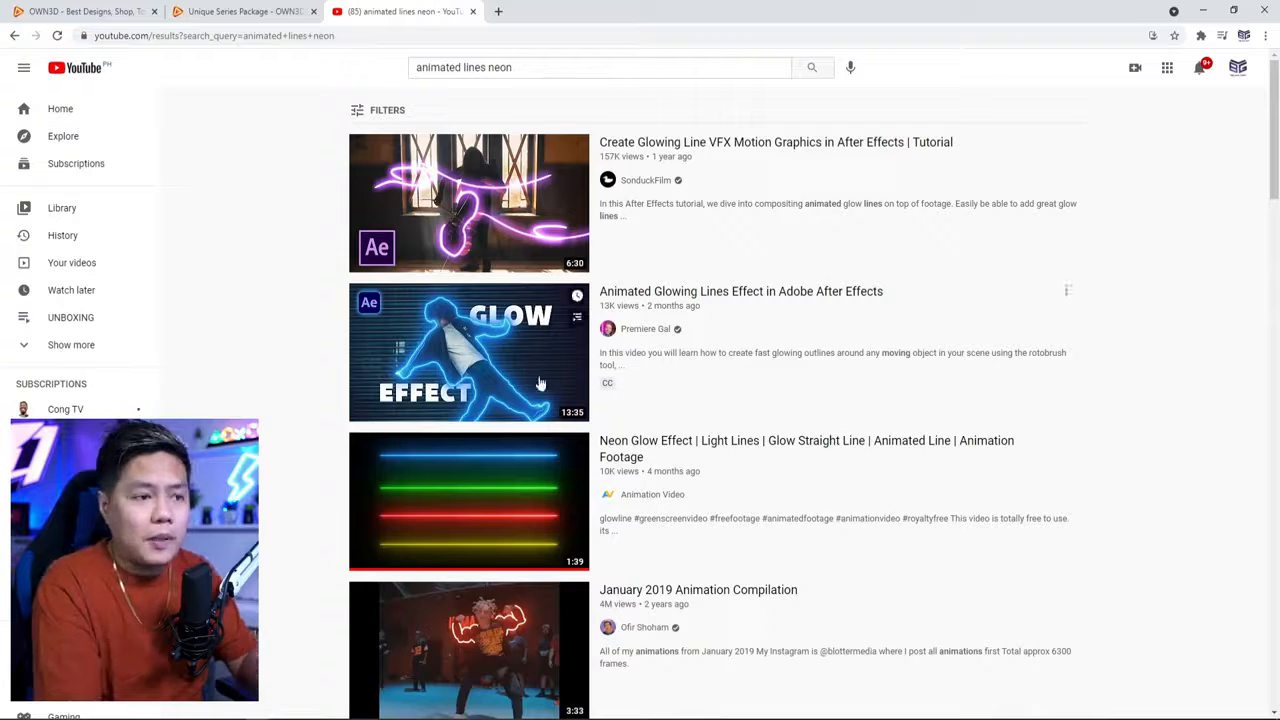
In the browser, open the Neon Glow Effect light lines video from the YouTube results and skip to the green line at about 0:29.
click(533, 515)
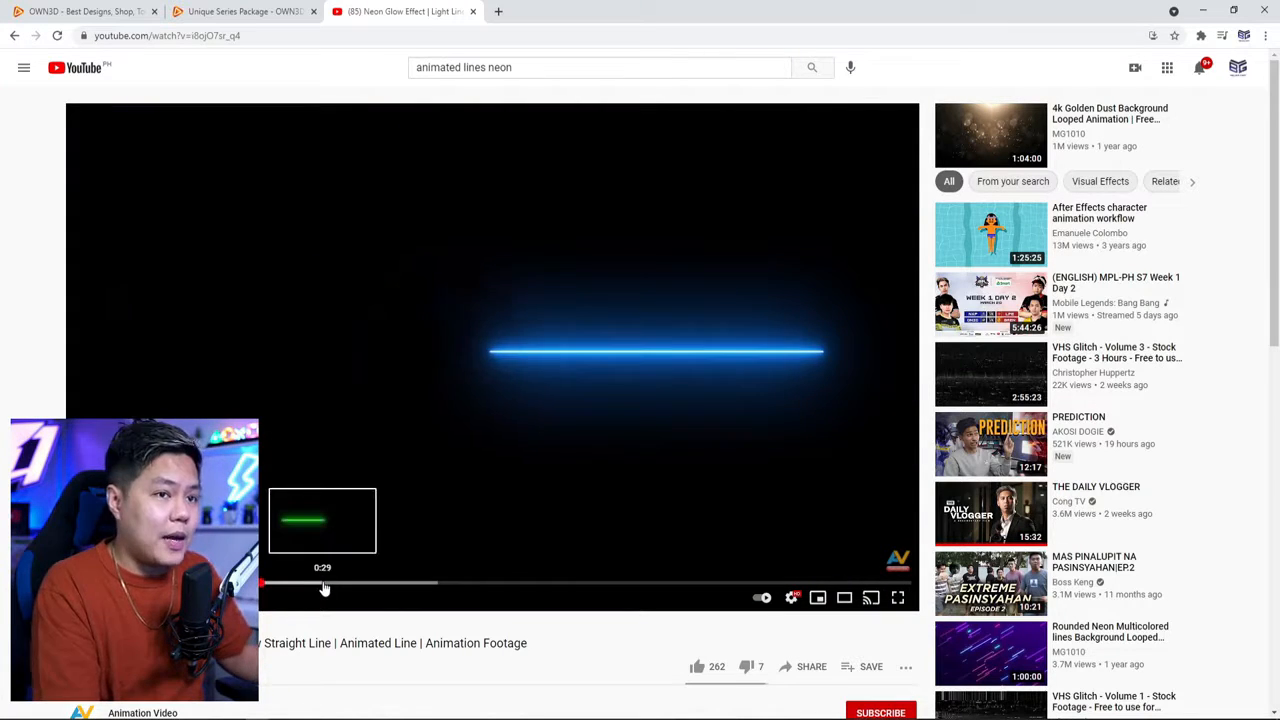
click(325, 584)
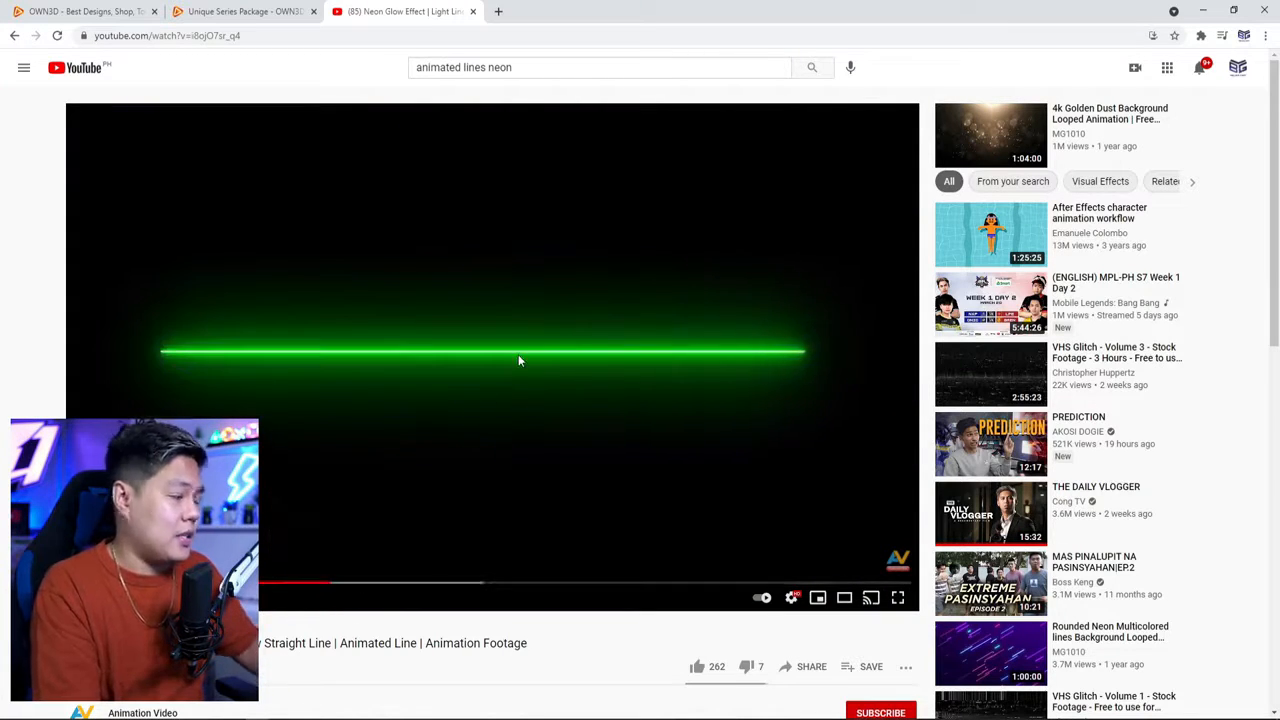
Search the web for a YouTube downloader in a new browser tab and open the savefrom.net video downloader.
click(498, 11)
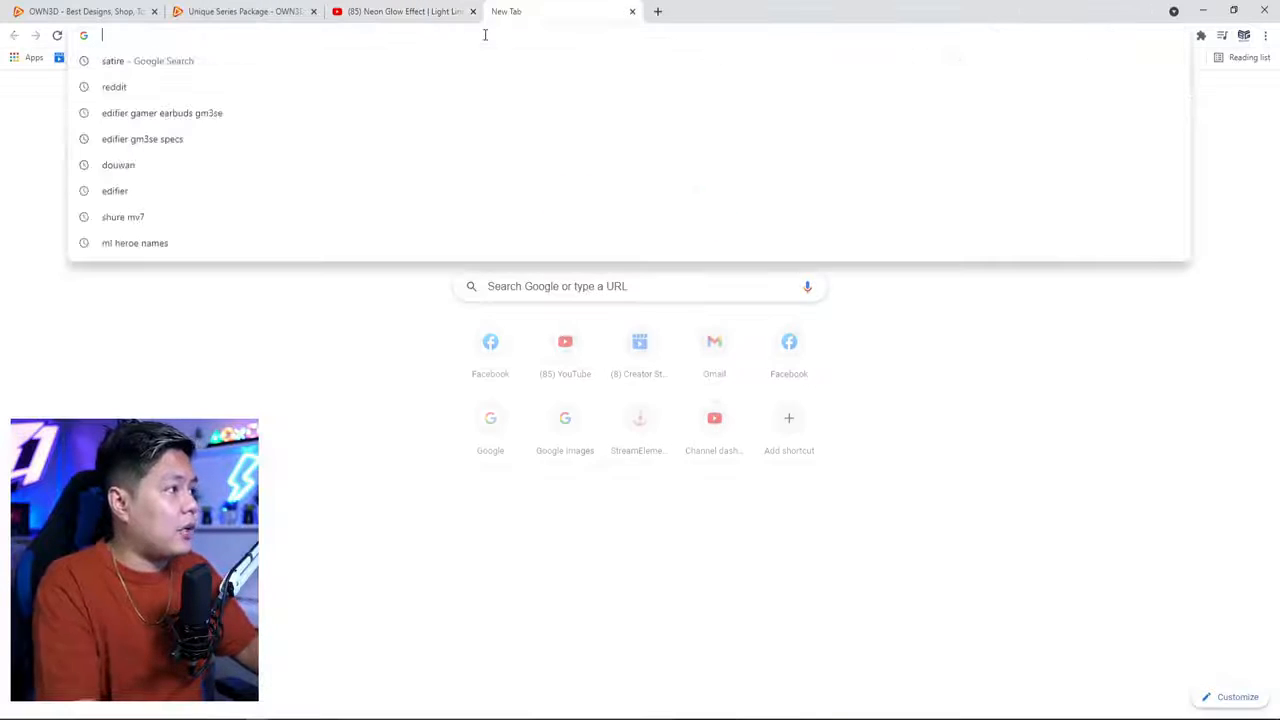
text(youtube downl)
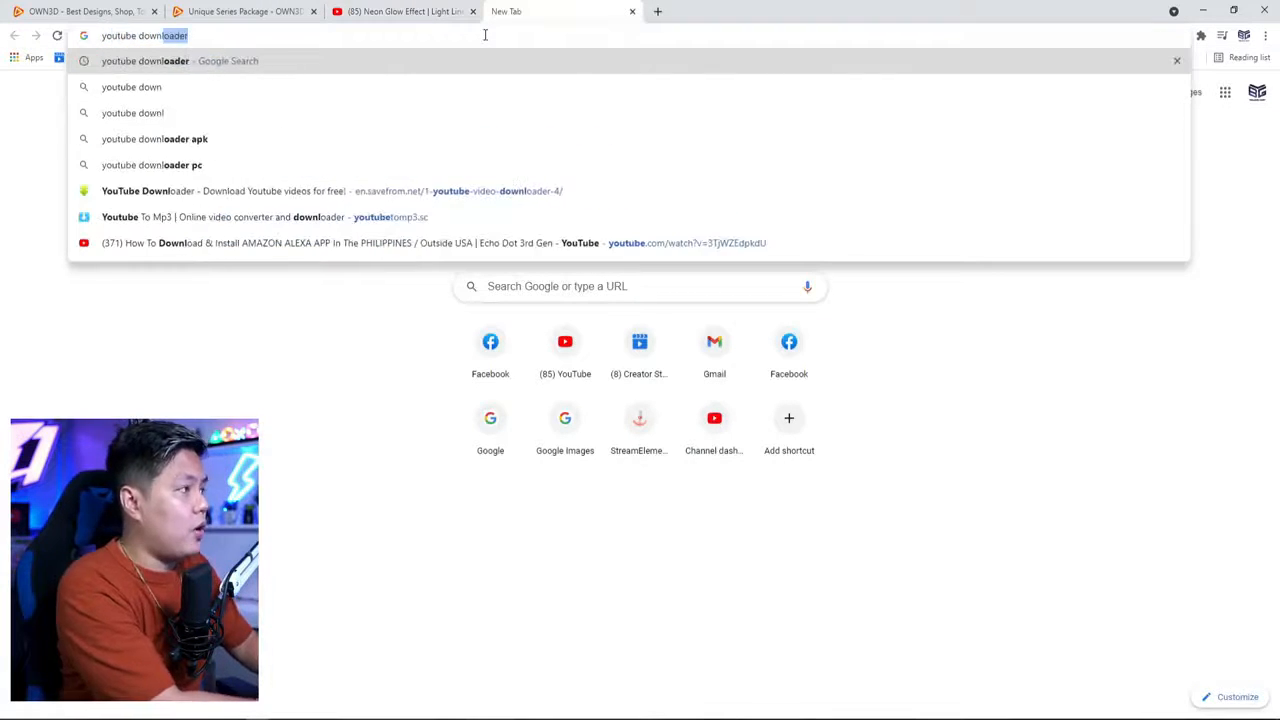
key(Return)
click(318, 306)
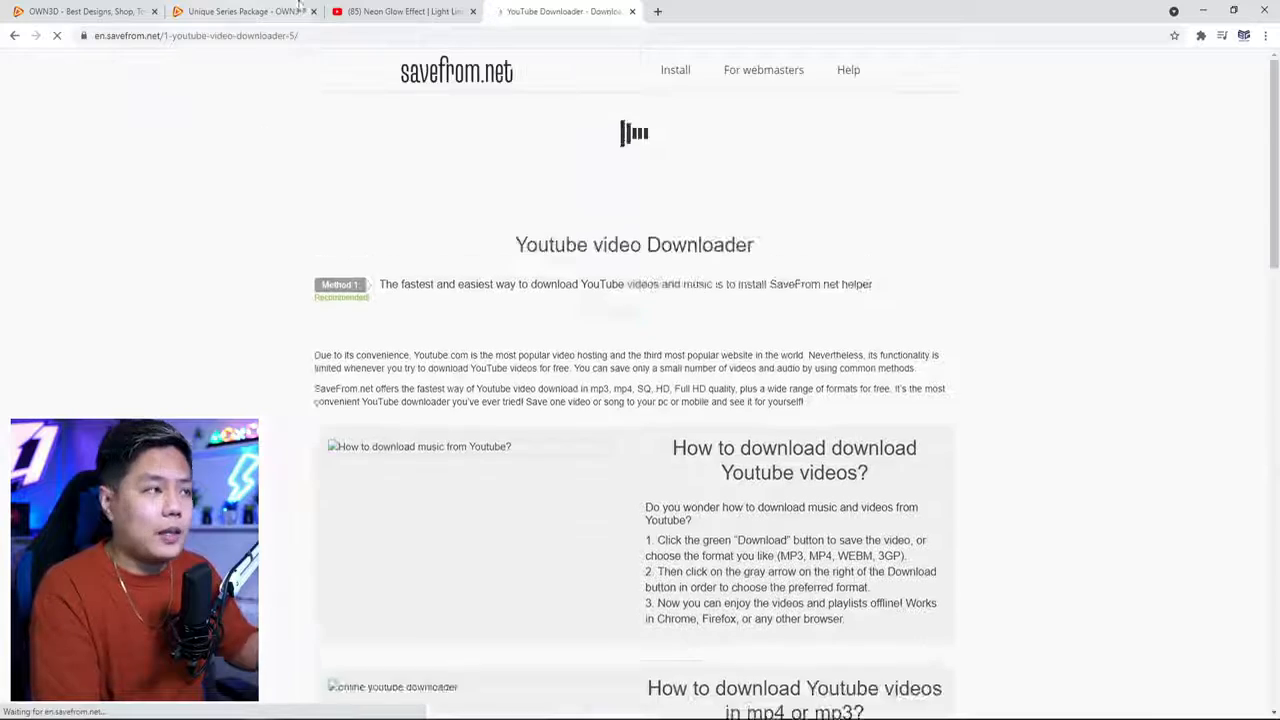
Copy the neon line video's URL from YouTube and submit it to the savefrom.net downloader.
click(445, 11)
click(461, 29)
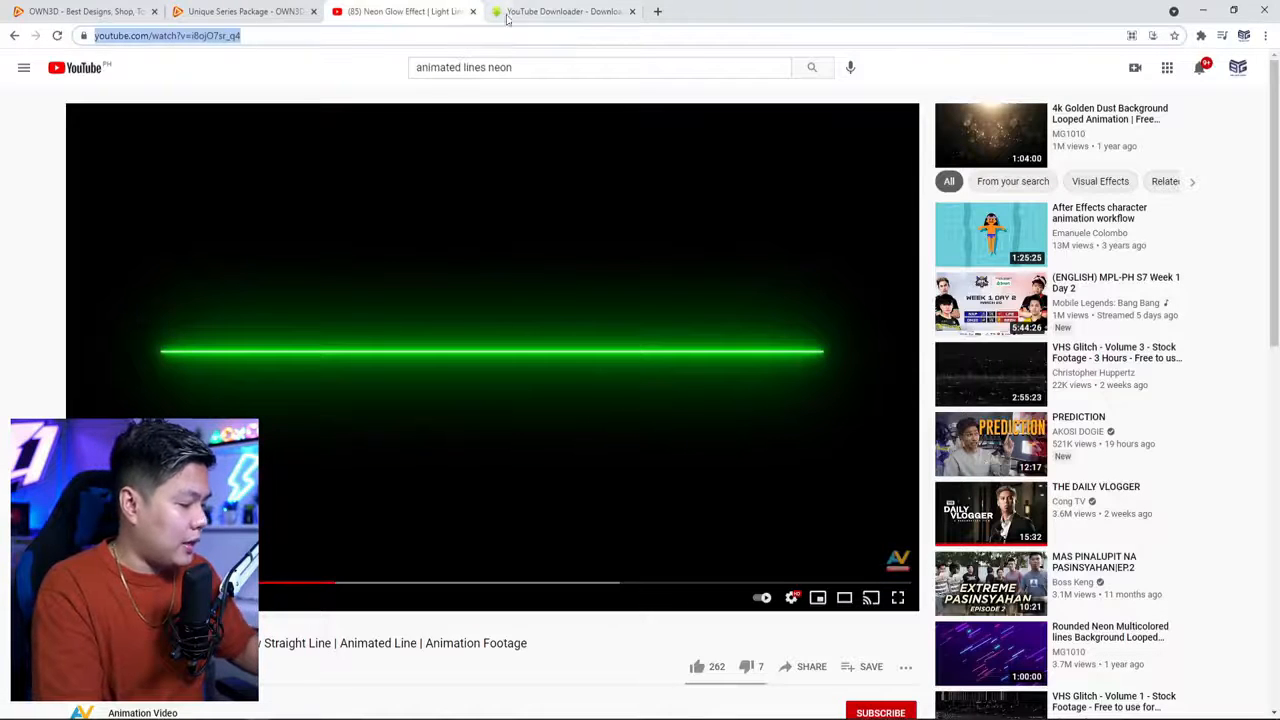
key(ctrl+c)
click(505, 12)
click(594, 214)
key(ctrl+v)
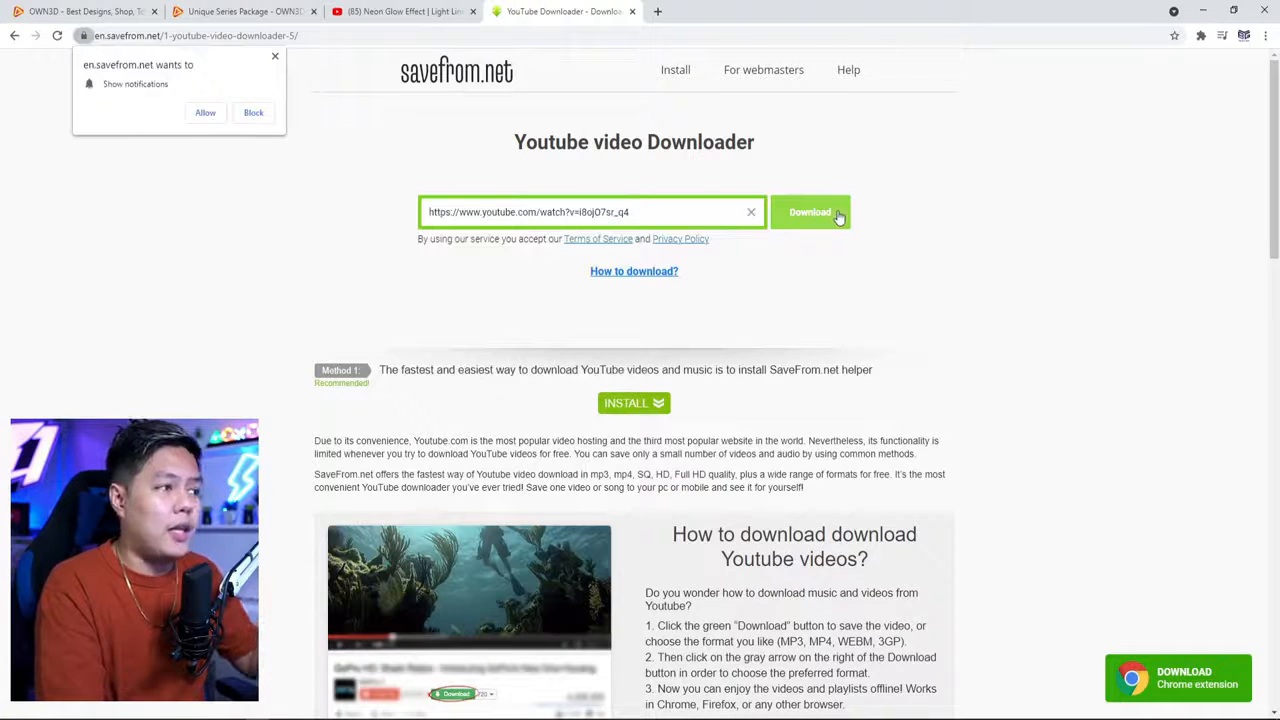
click(838, 216)
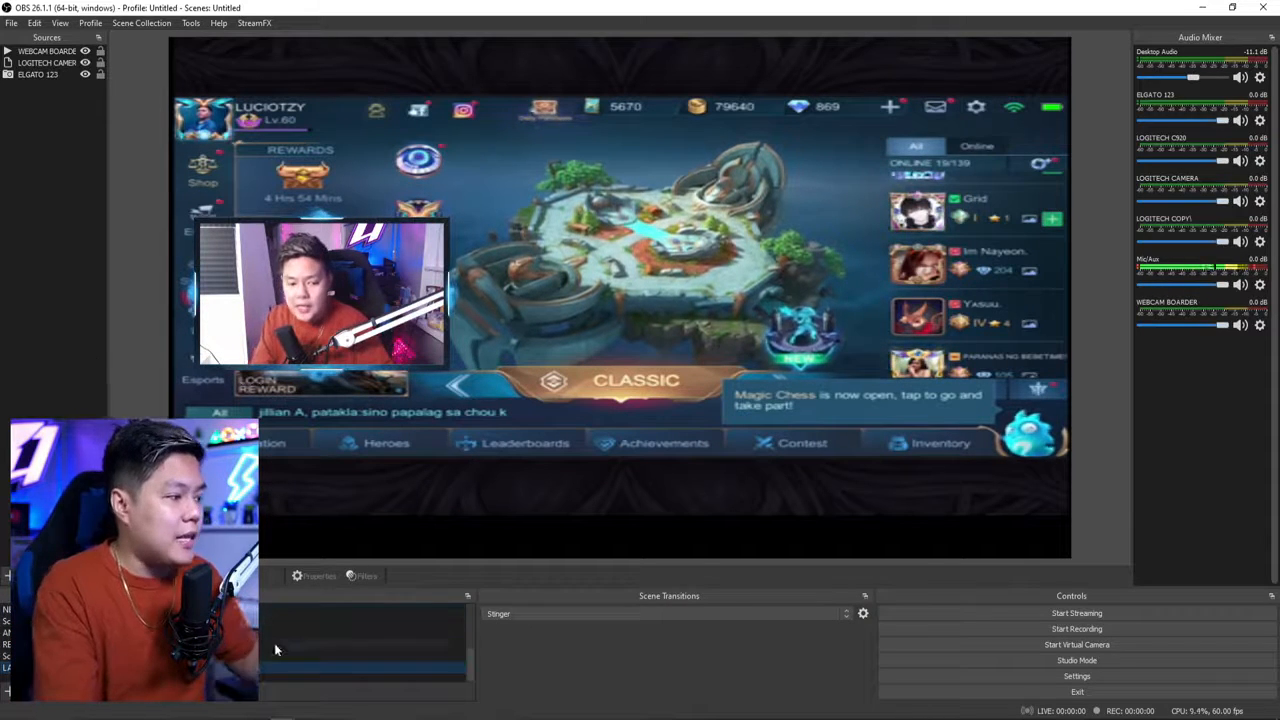
Back in OBS, add a new scene named ANIMATED NEON LINES.
click(8, 691)
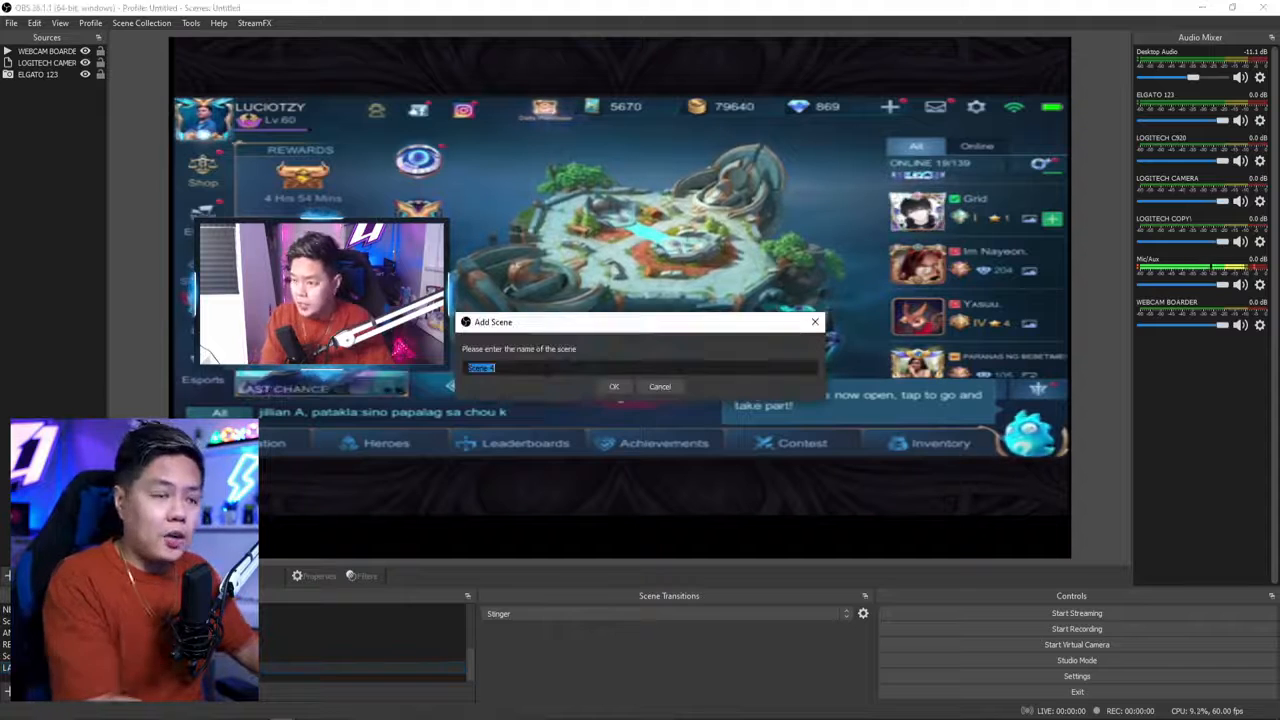
text(ANIMATED NEON LI)
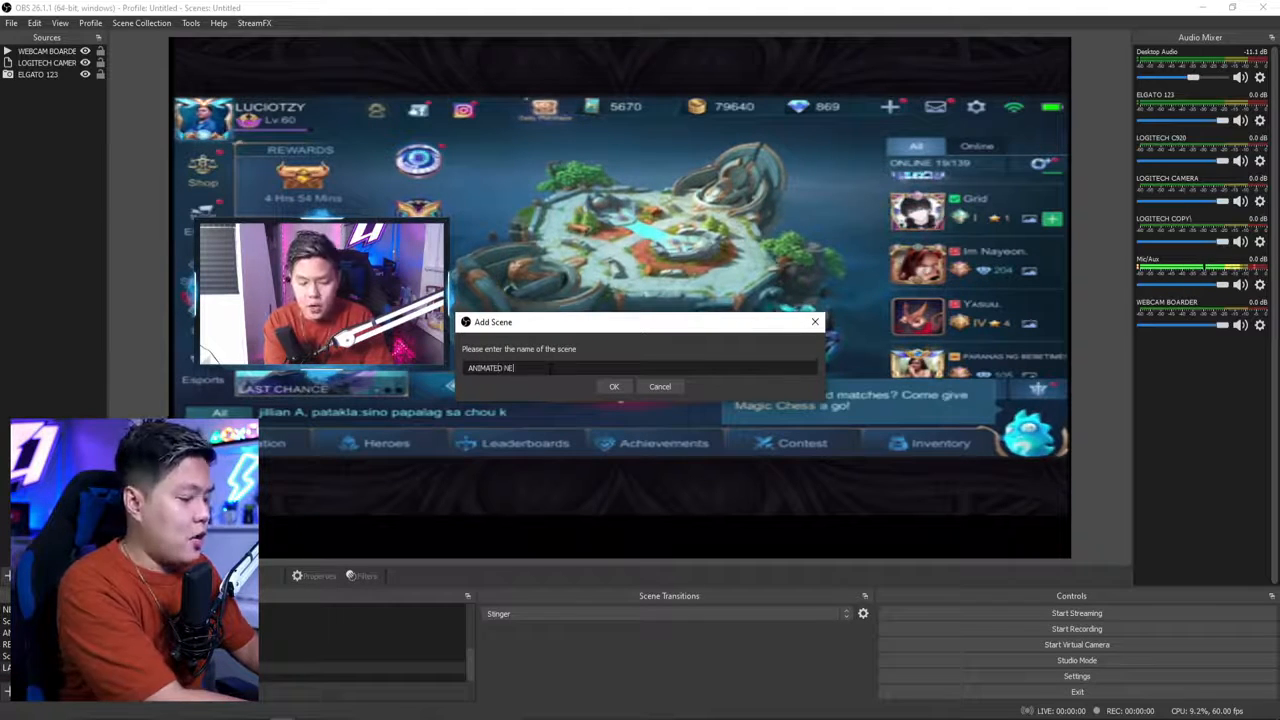
text(NES)
key(Return)
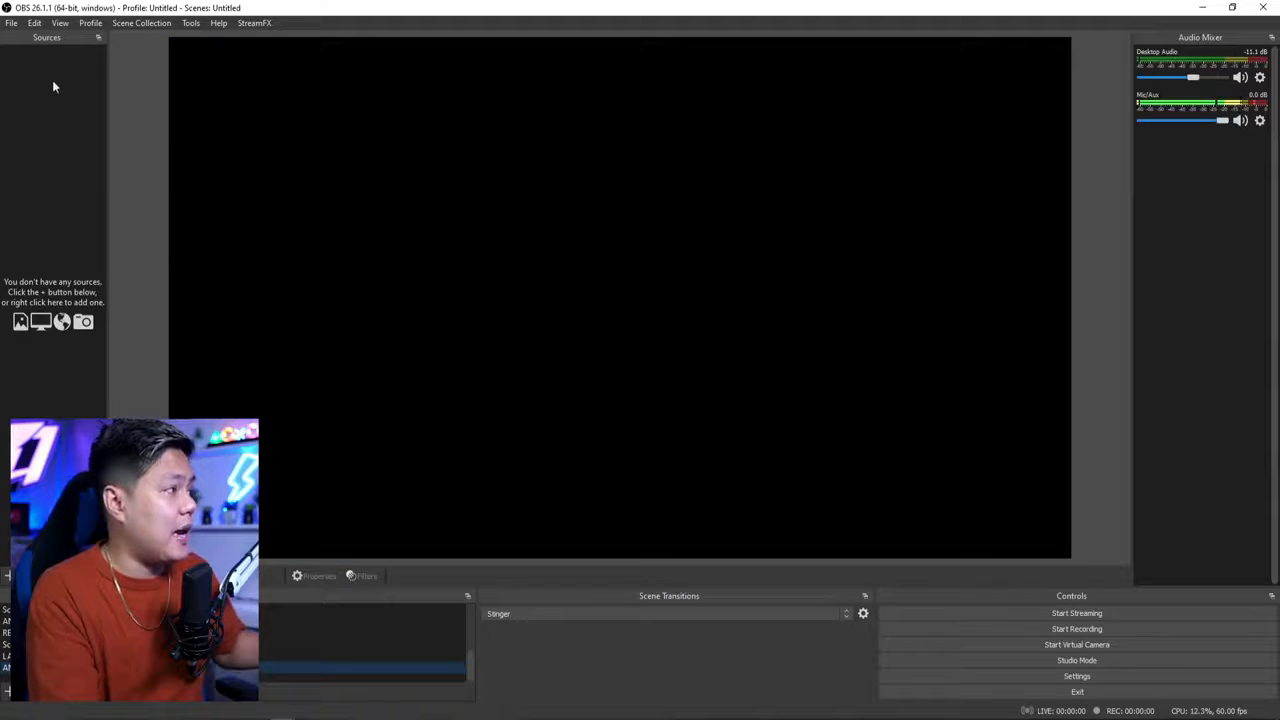
Add a new Media Source named LINE LINE to the empty scene.
right_click(54, 87)
mouse_move(72, 88)
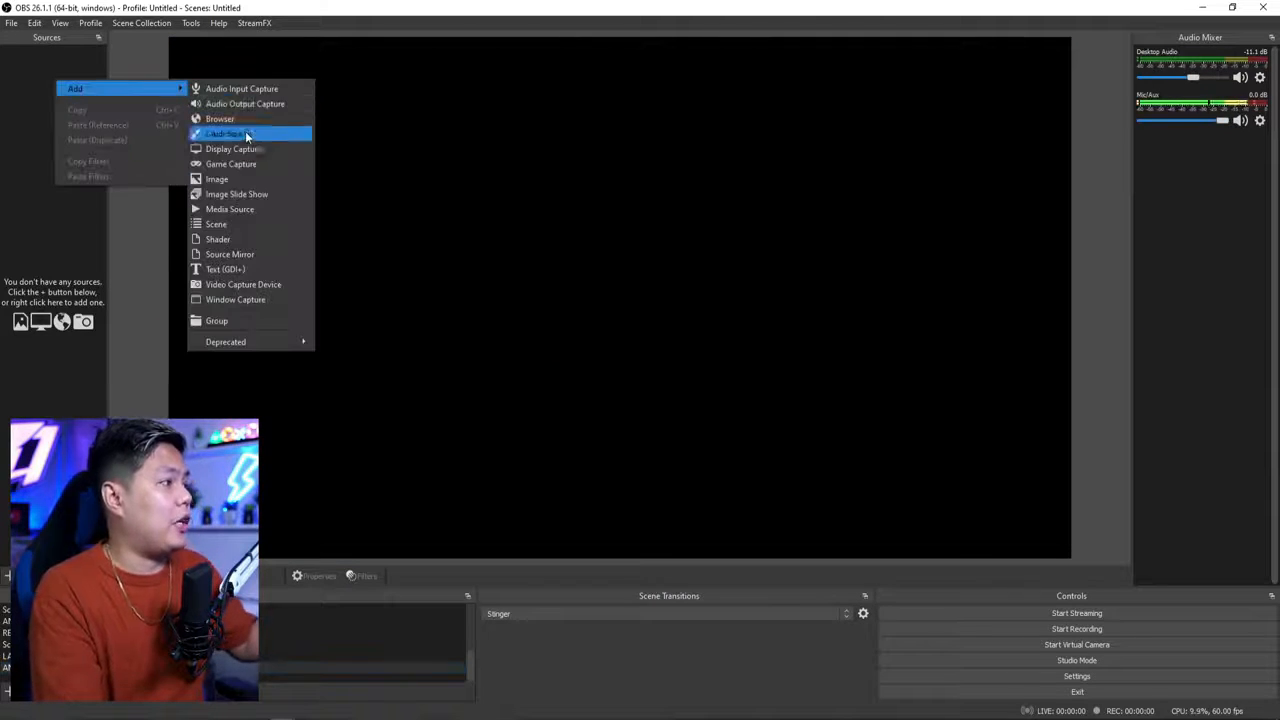
click(231, 210)
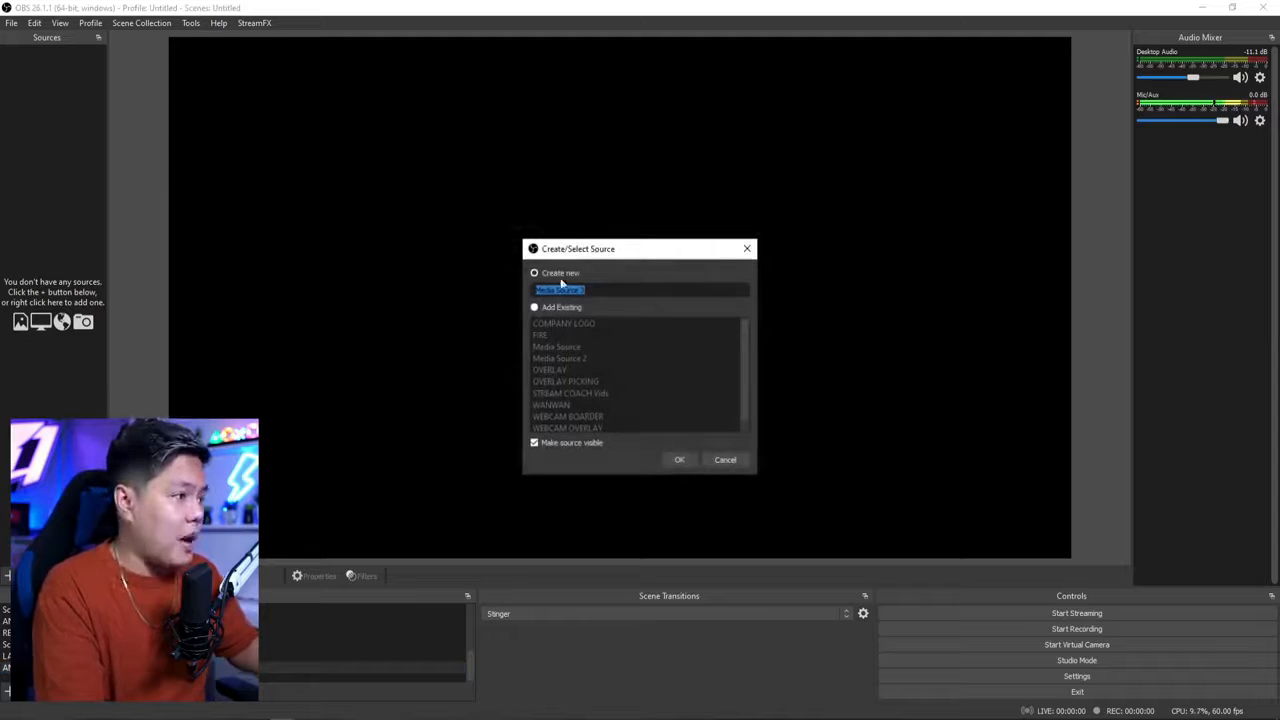
text(LINE LINE)
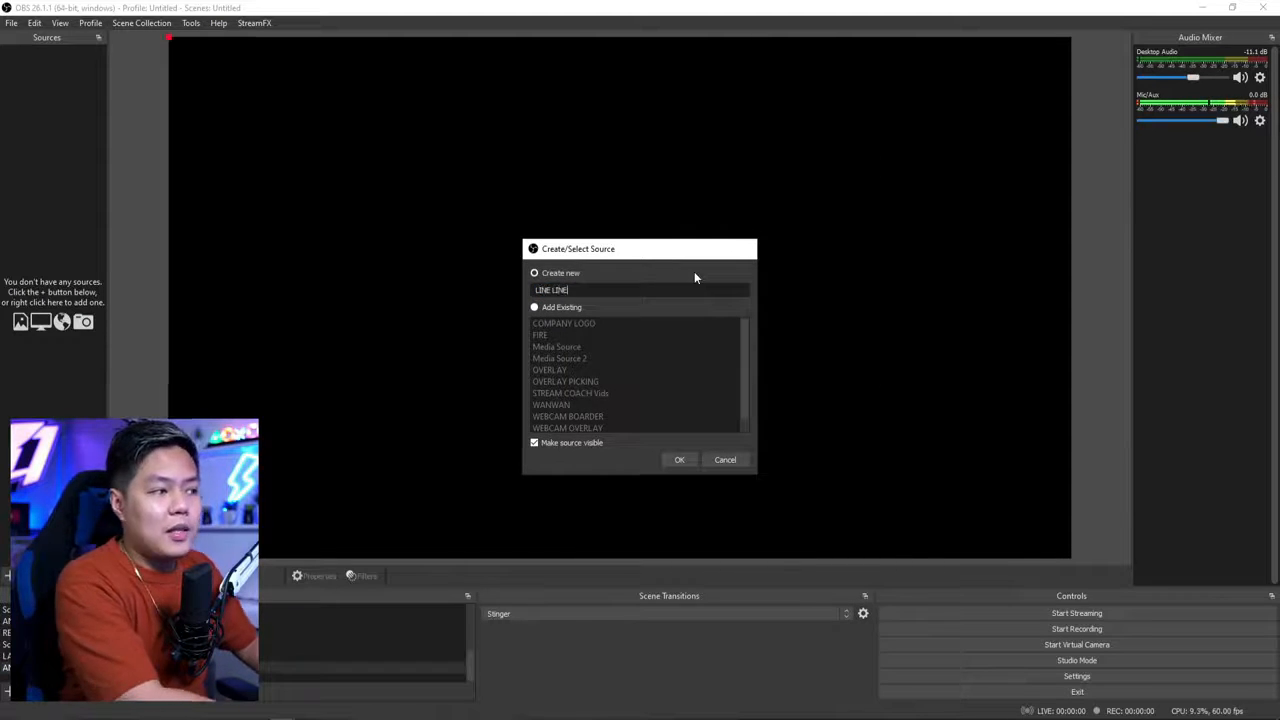
key(Return)
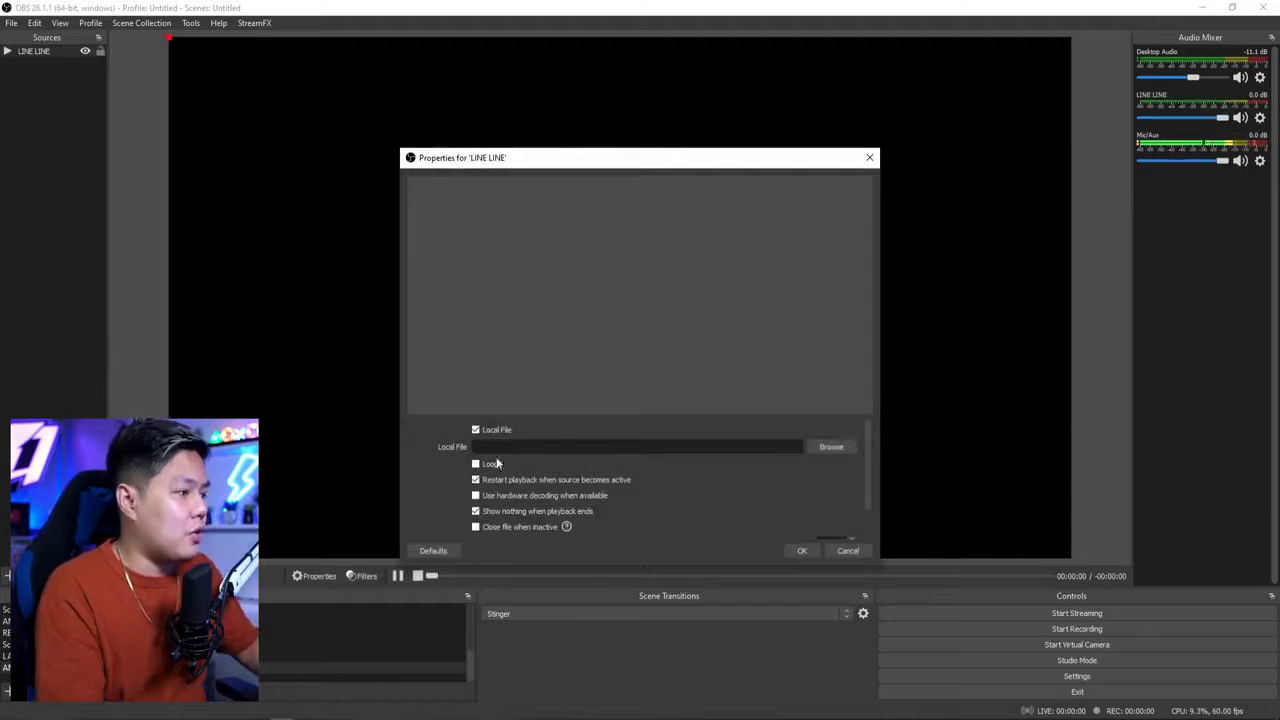
Enable looping for LINE LINE and load animated lines.mp4 from the E:\VLOG YT folder as its local file.
click(821, 445)
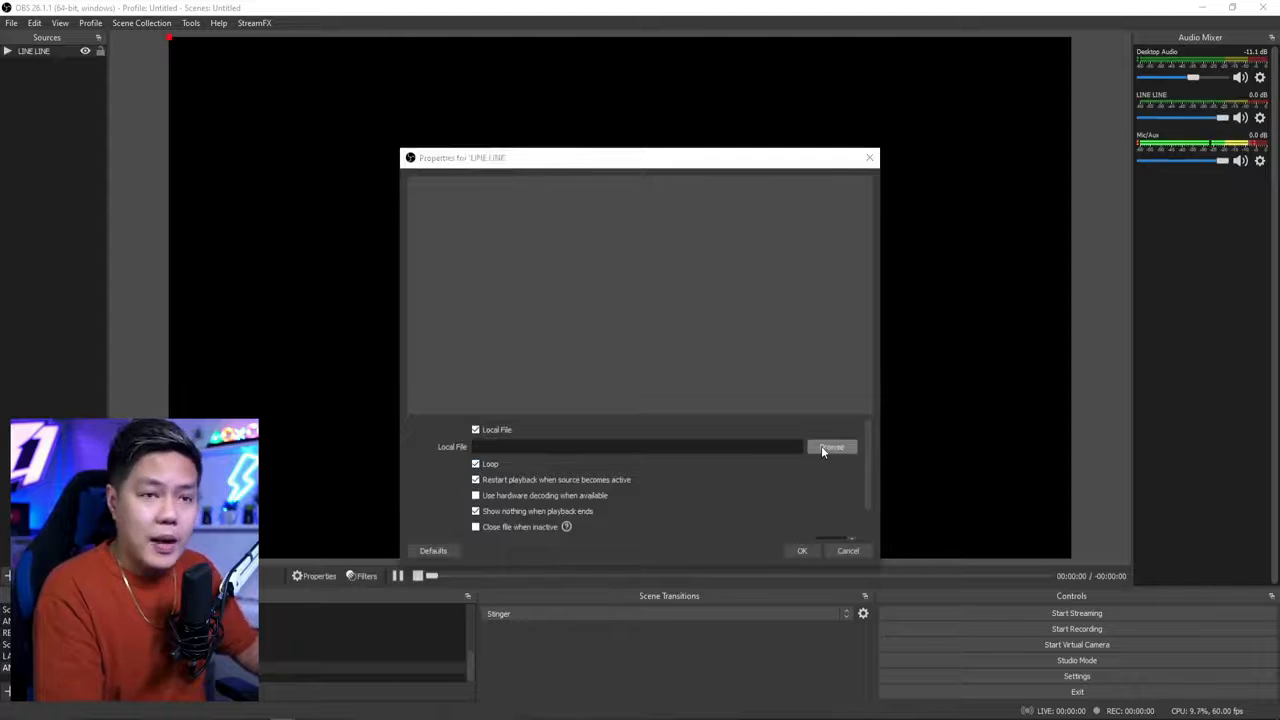
click(579, 170)
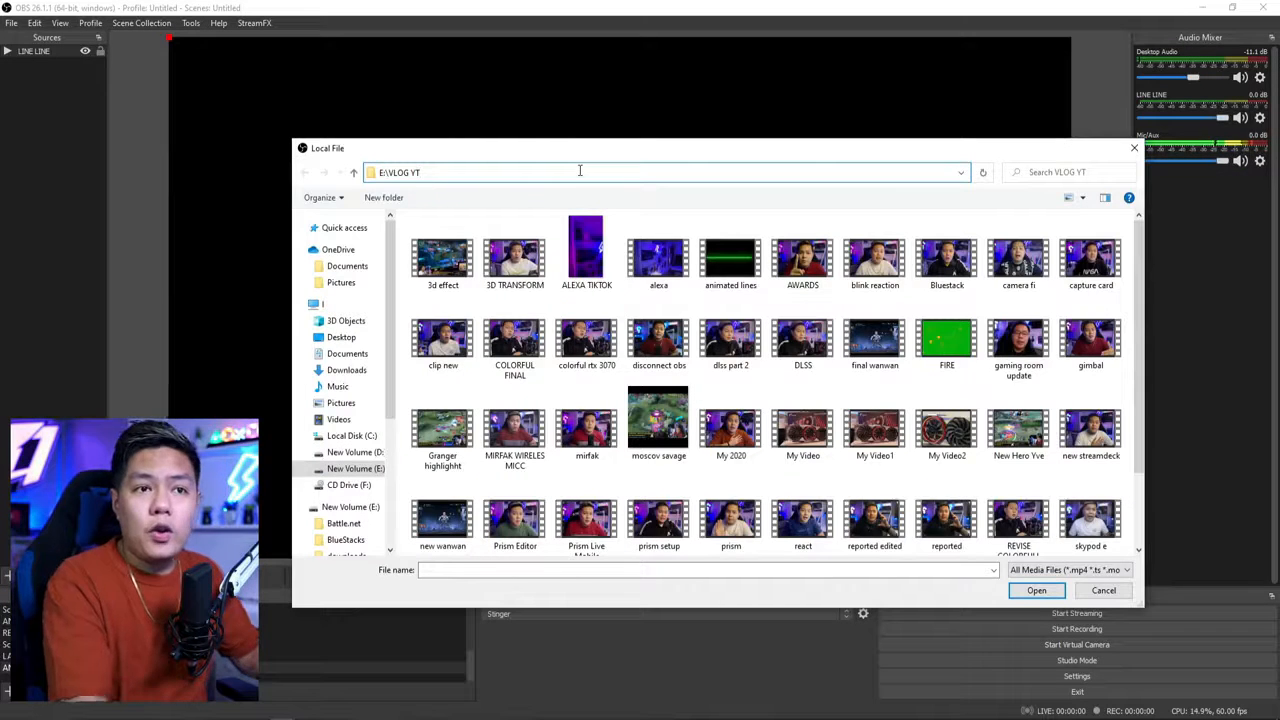
double_click(749, 268)
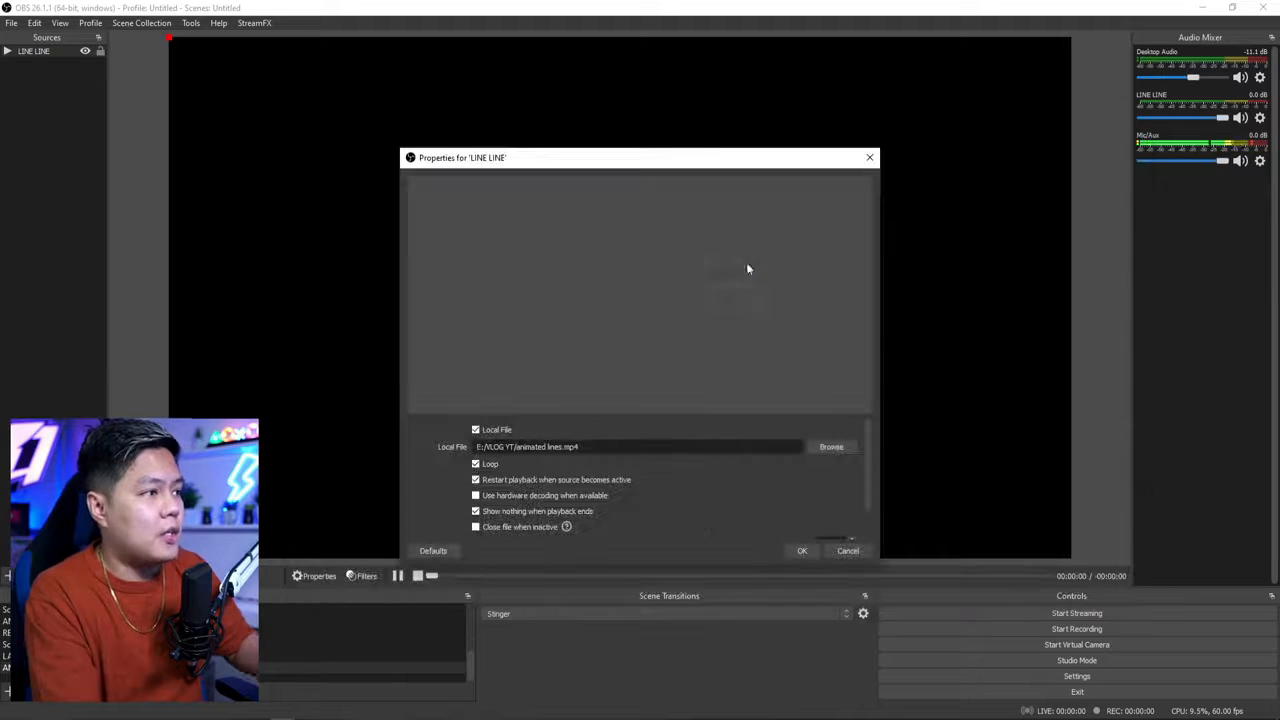
click(801, 551)
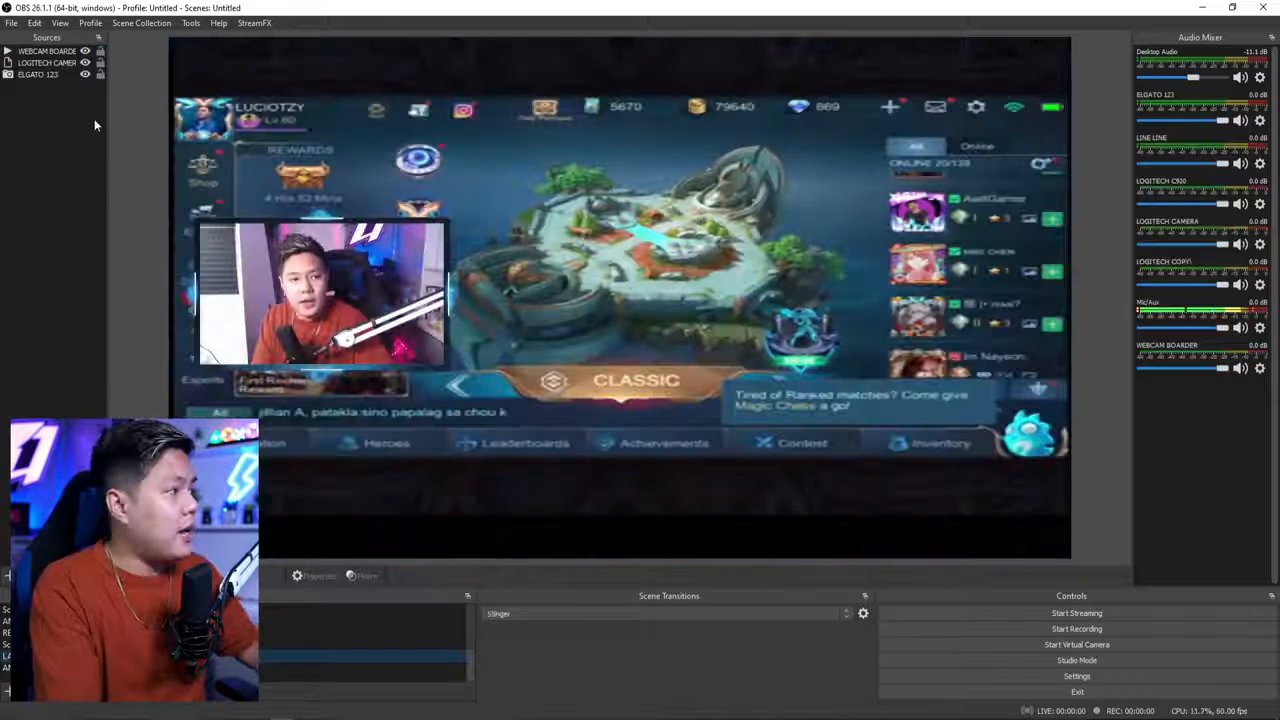
Add the existing ANIMATED NEON LINES scene as a source in the gaming scene and move it lower over the gameplay.
right_click(46, 99)
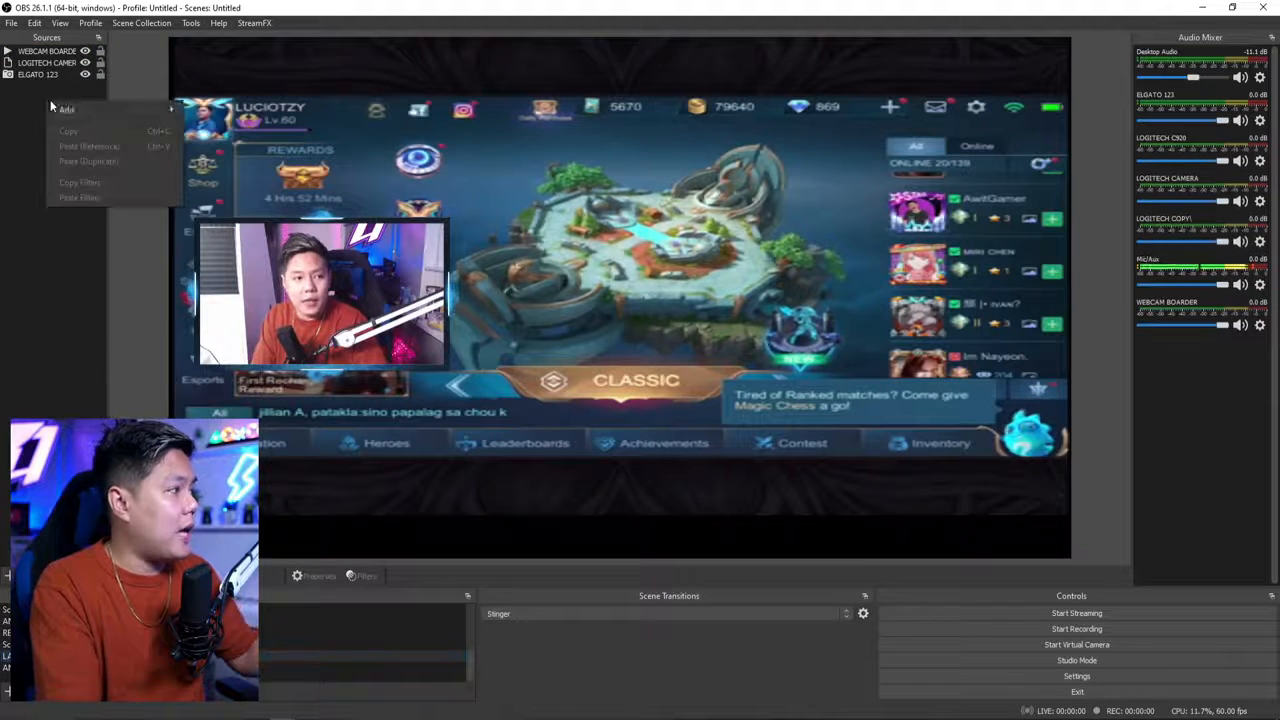
mouse_move(73, 111)
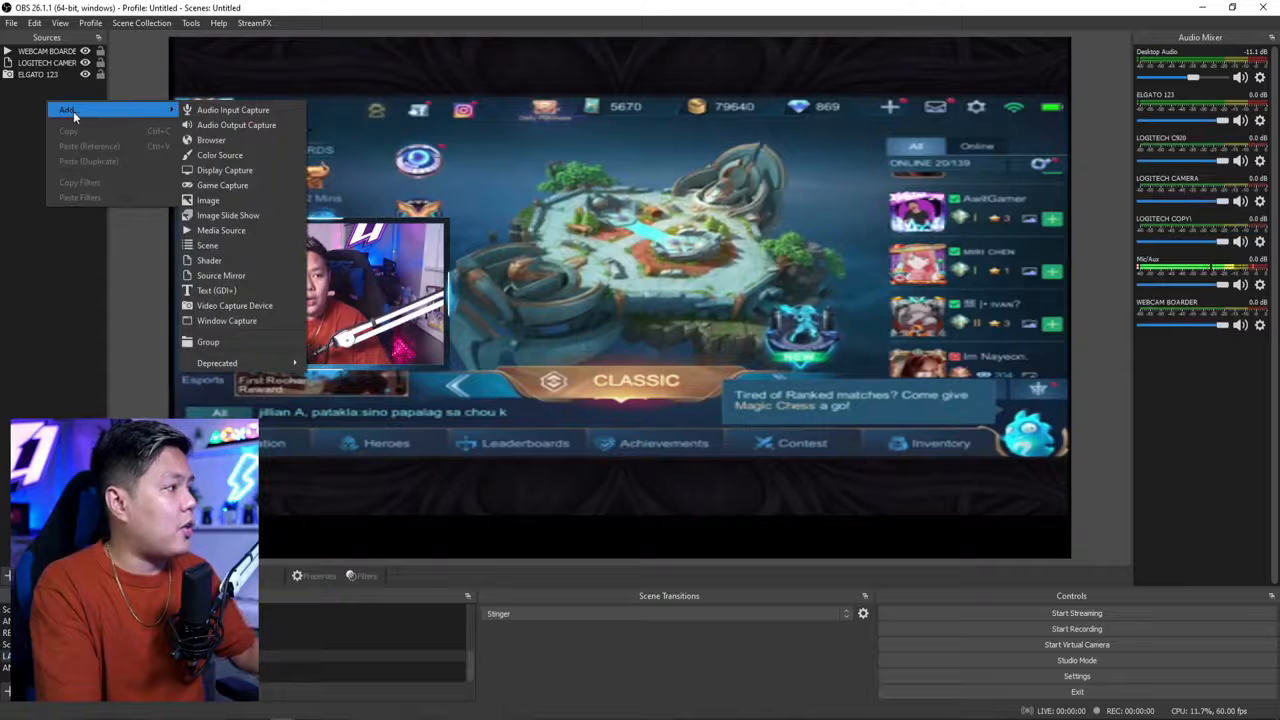
click(222, 246)
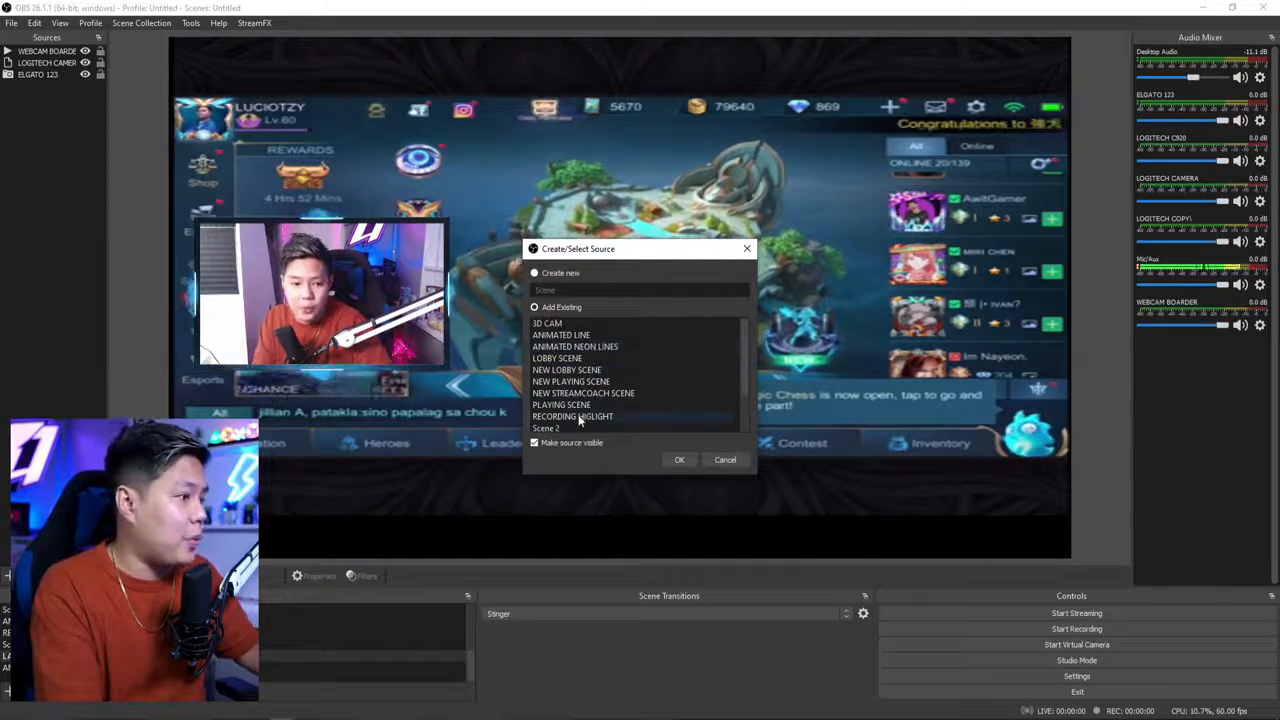
click(557, 347)
click(679, 459)
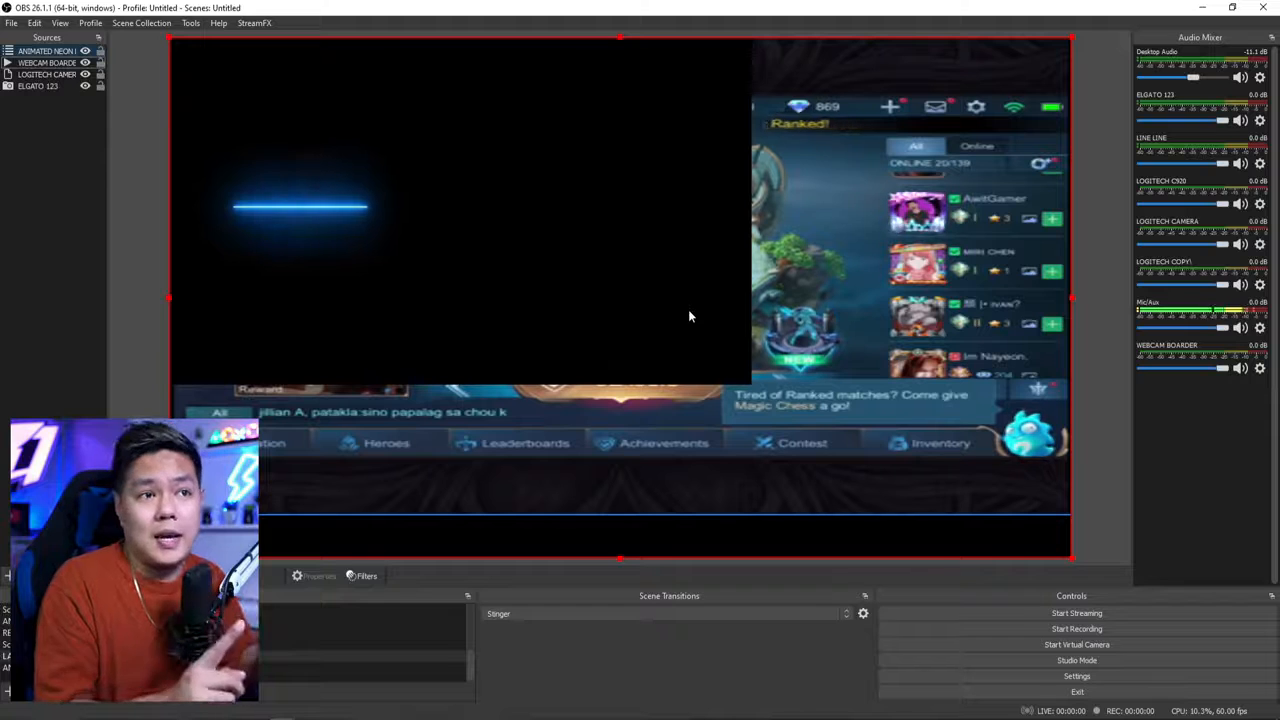
drag(651, 294, 654, 397)
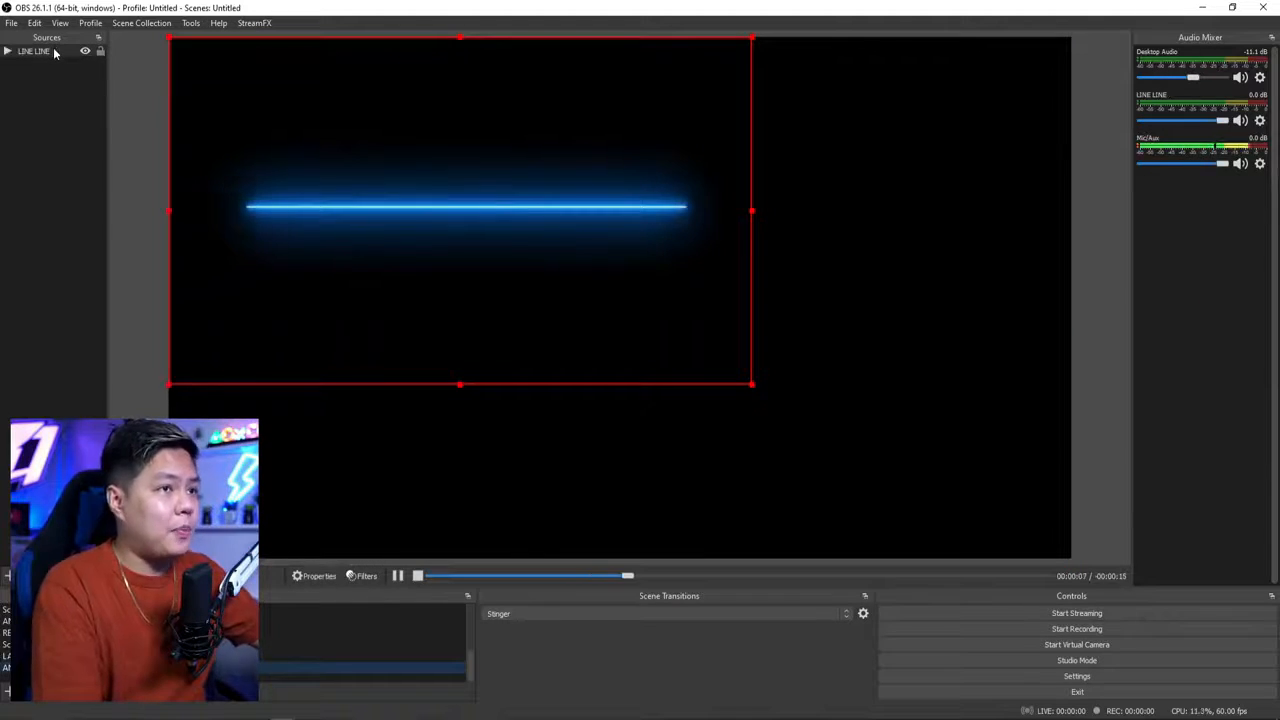
In the ANIMATED NEON LINES scene, add a Color Key effect filter to the LINE LINE source.
click(53, 47)
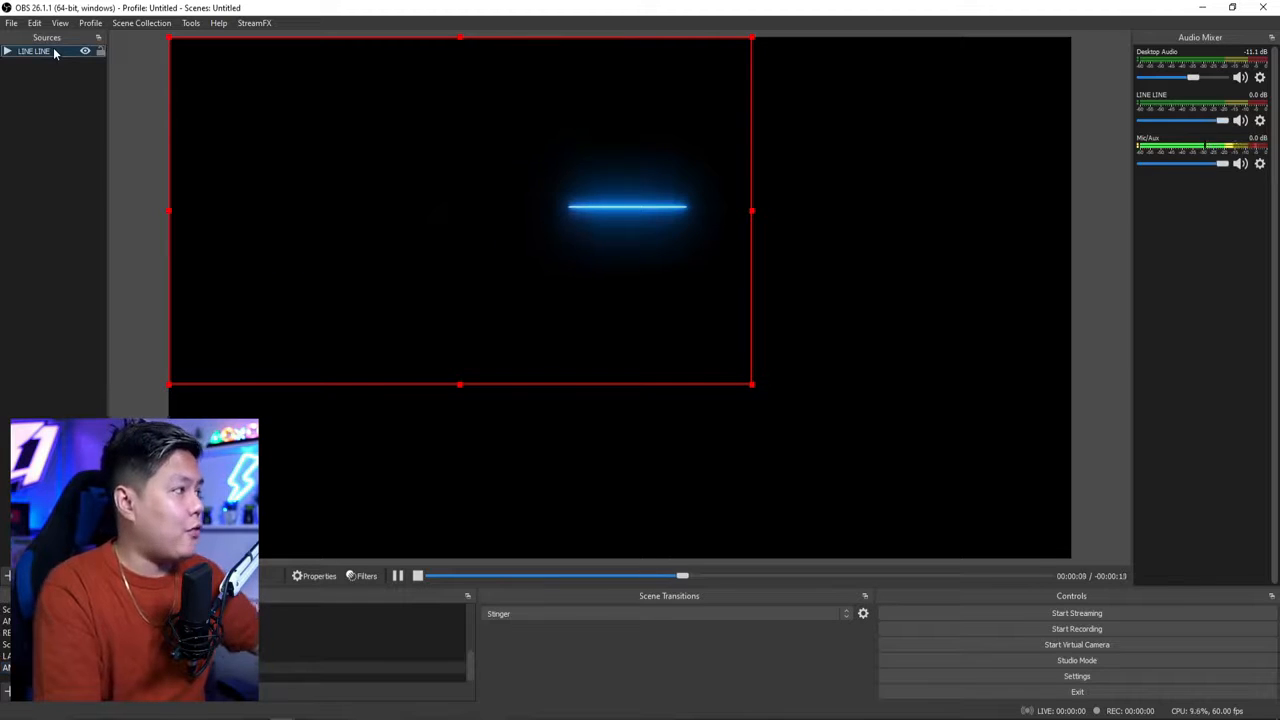
right_click(53, 47)
click(200, 414)
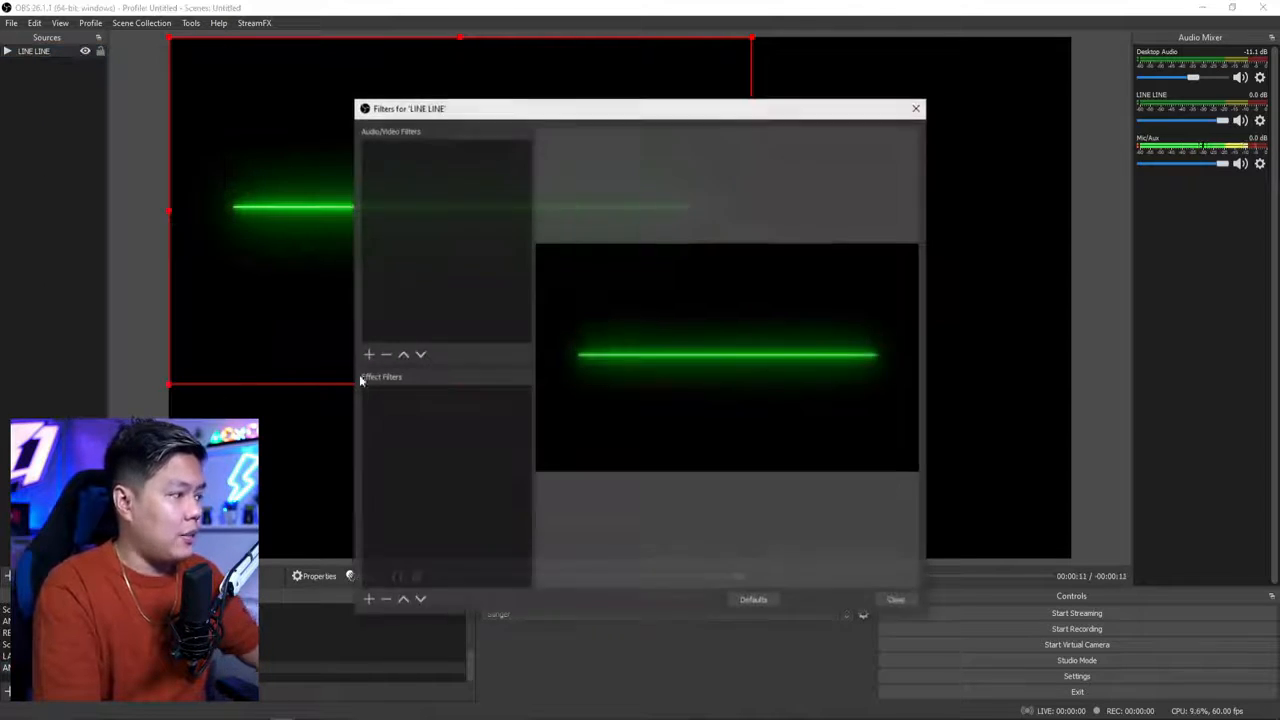
right_click(431, 418)
mouse_move(441, 424)
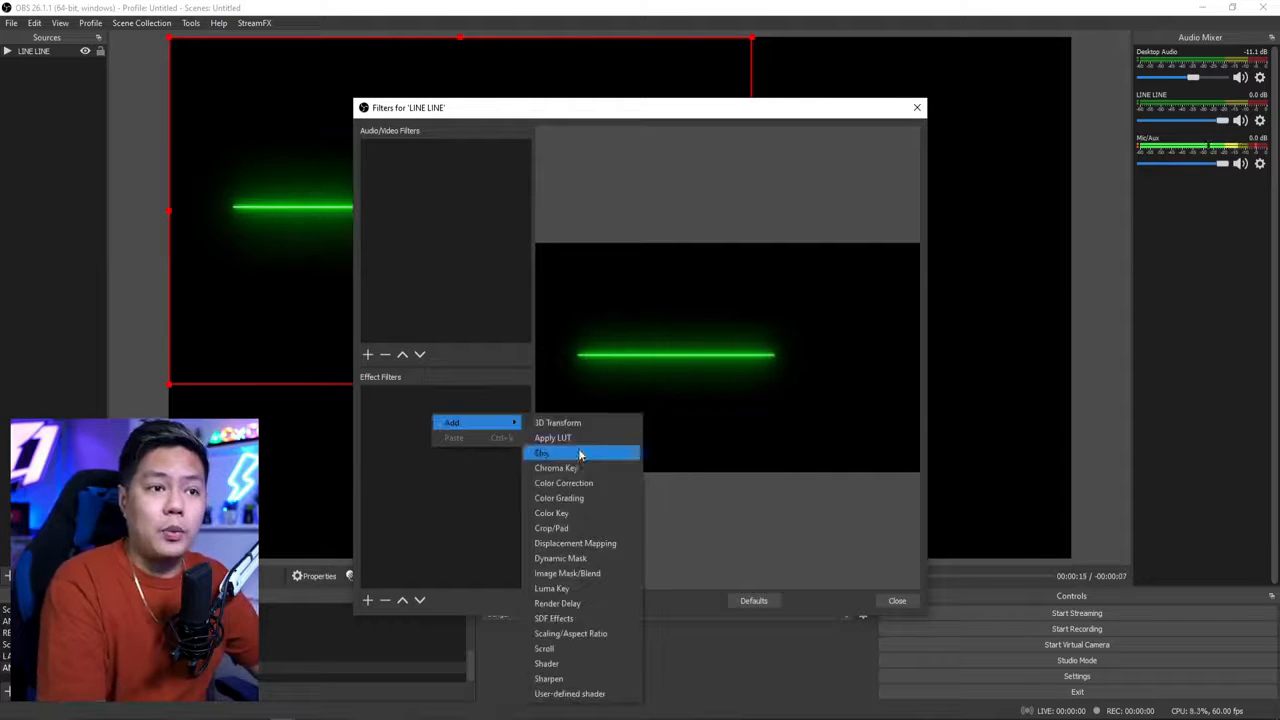
click(578, 513)
click(618, 386)
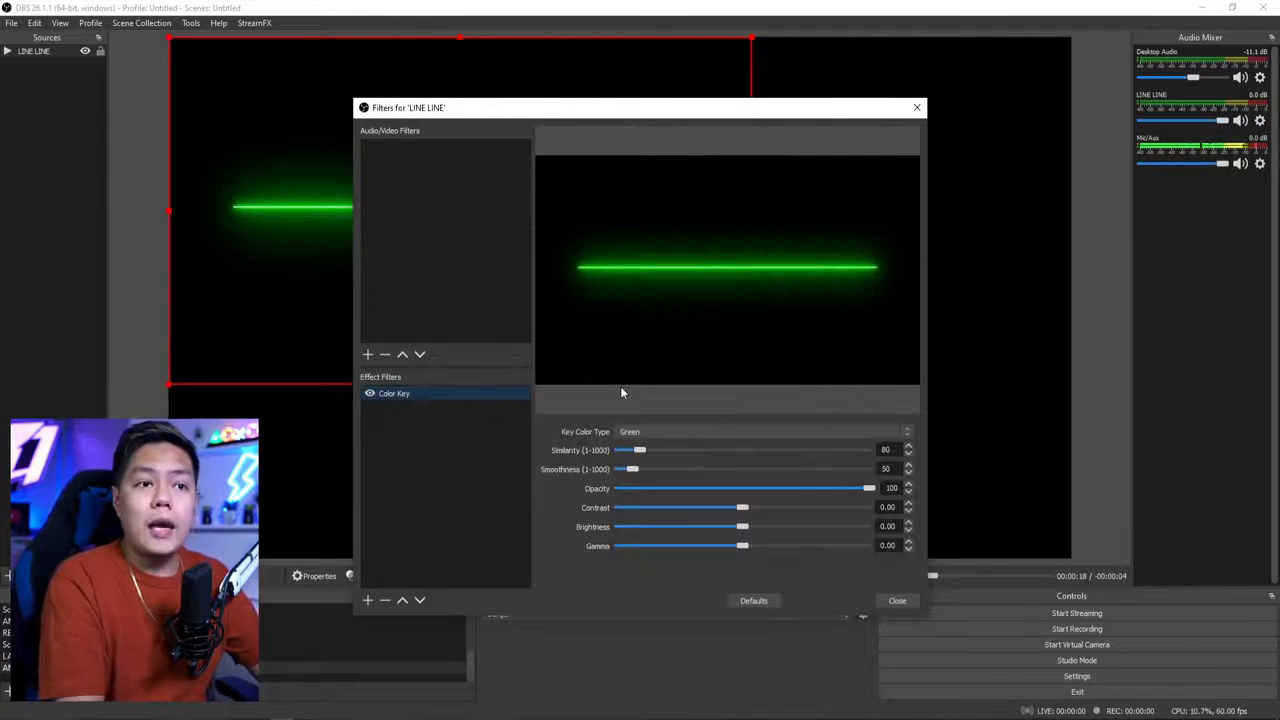
Set the Color Key filter's key color type to Custom Color and choose black, #000000.
click(701, 434)
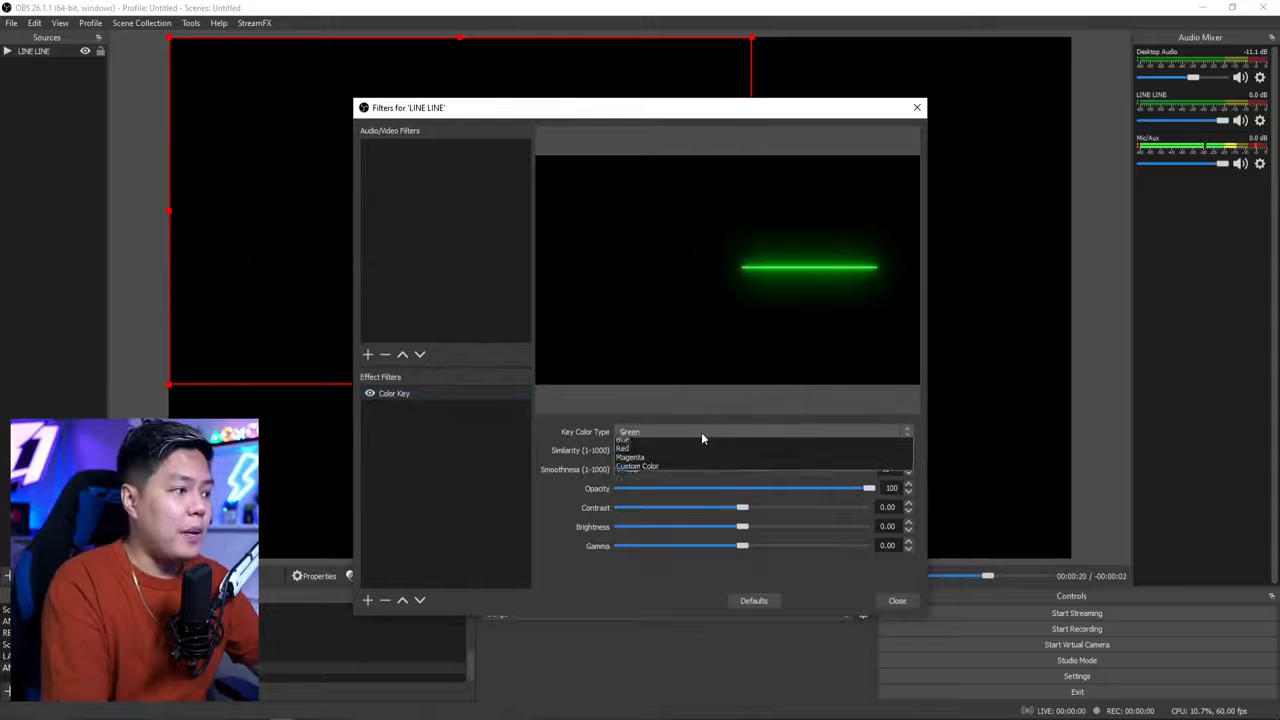
click(696, 477)
click(838, 450)
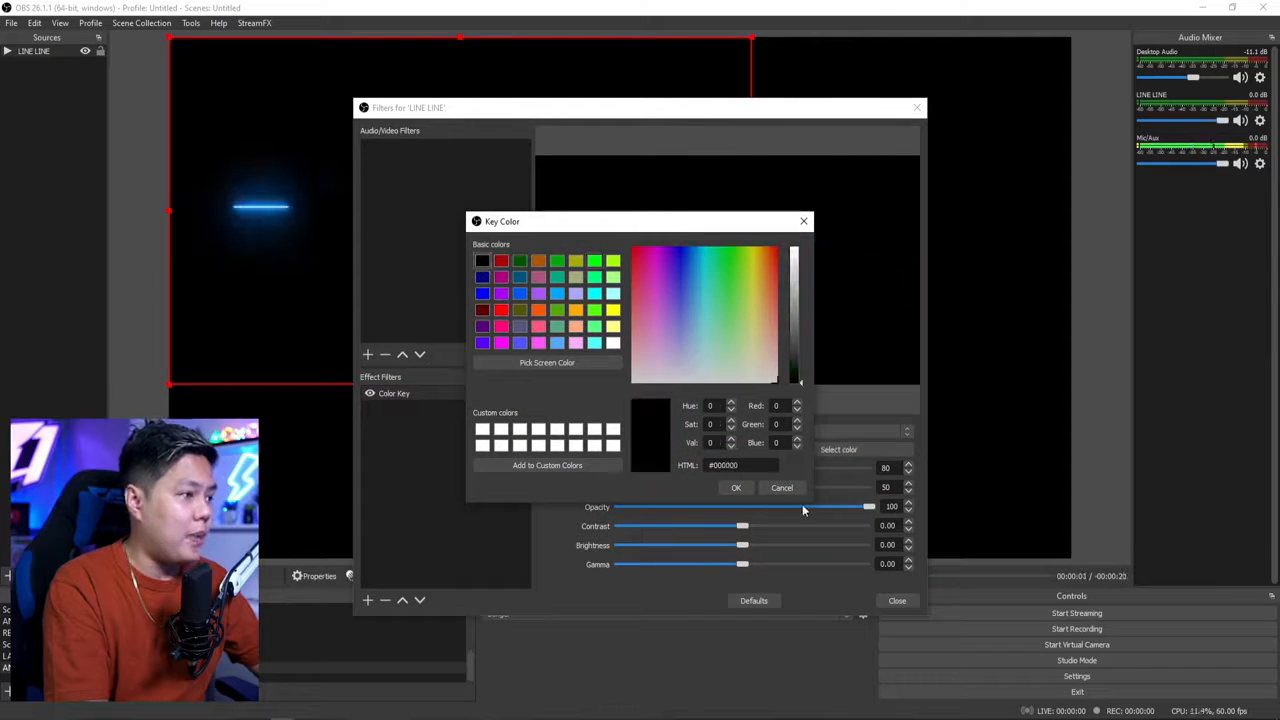
click(736, 487)
Set the Color Key filter's similarity to 314 and smoothness to 801, and close the filters for LINE LINE.
drag(743, 112, 787, 118)
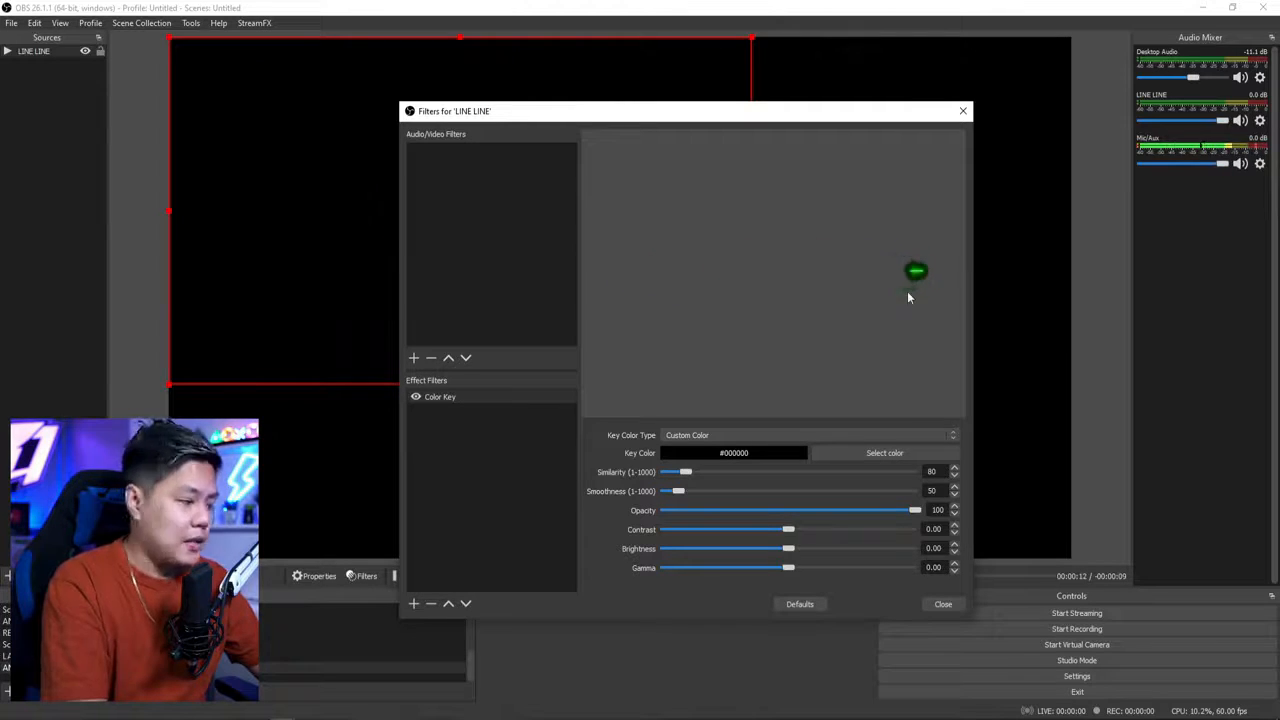
drag(685, 471, 746, 488)
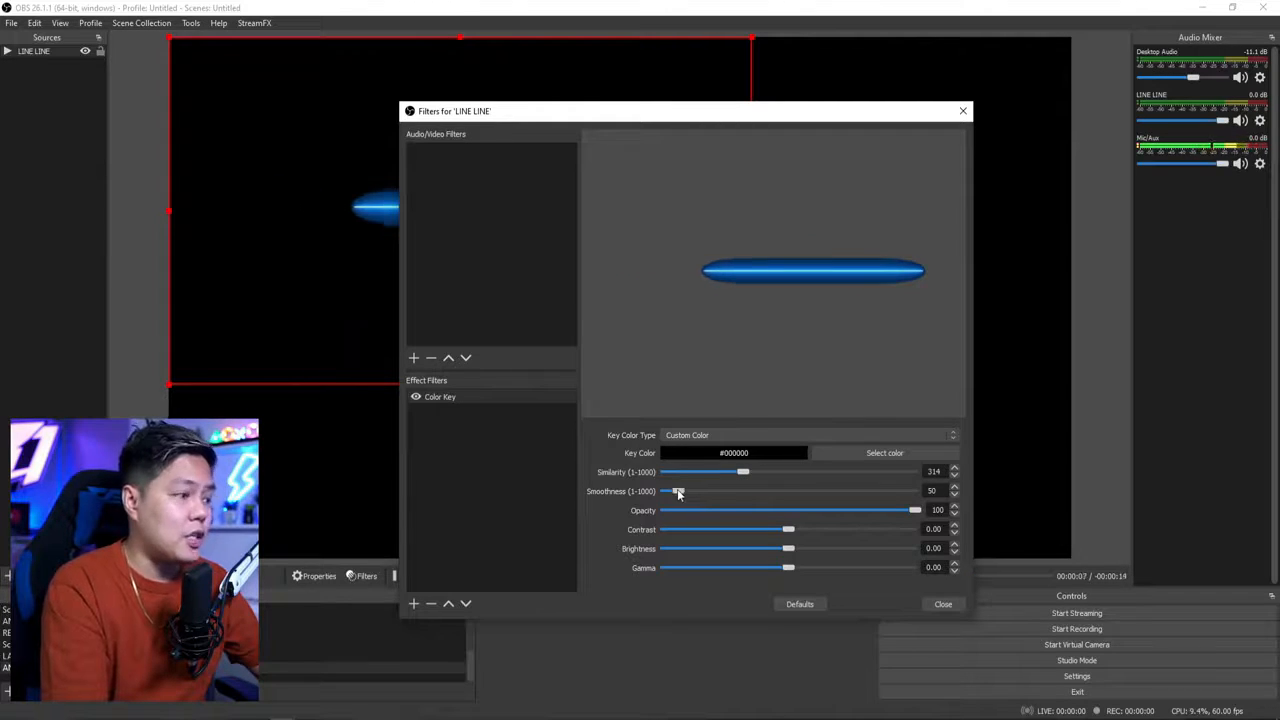
drag(690, 497, 862, 510)
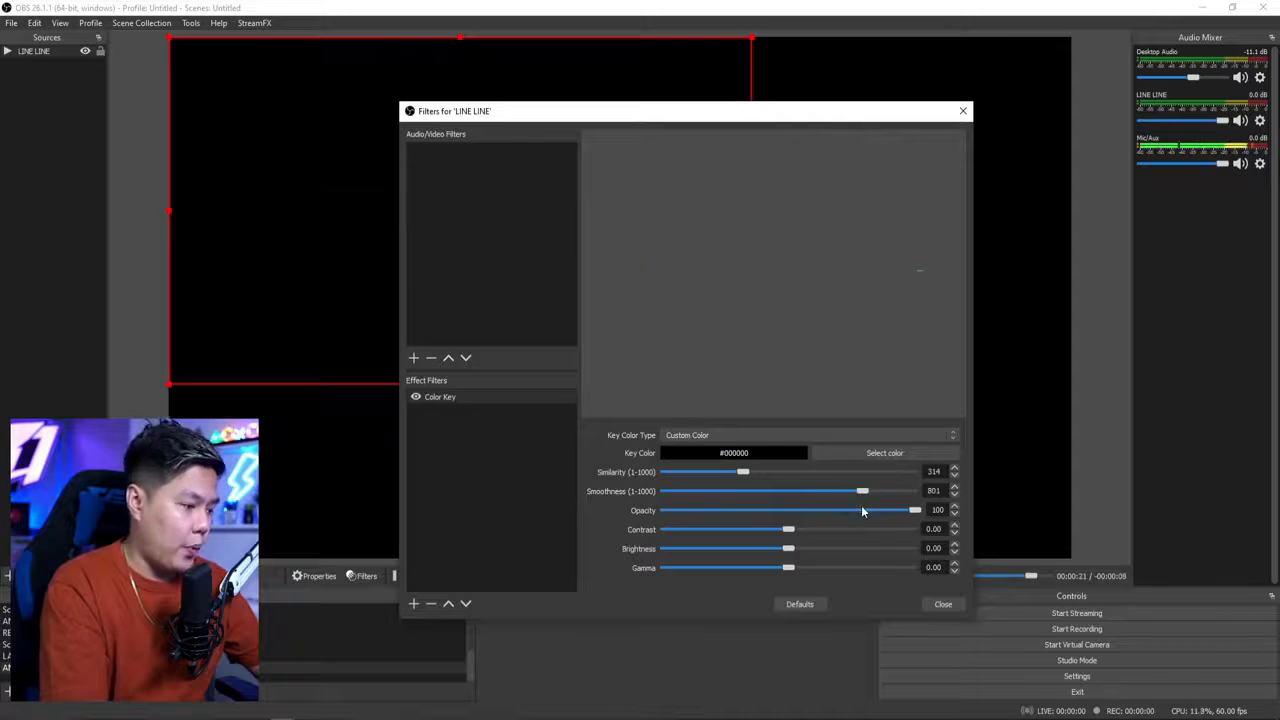
key(Escape)
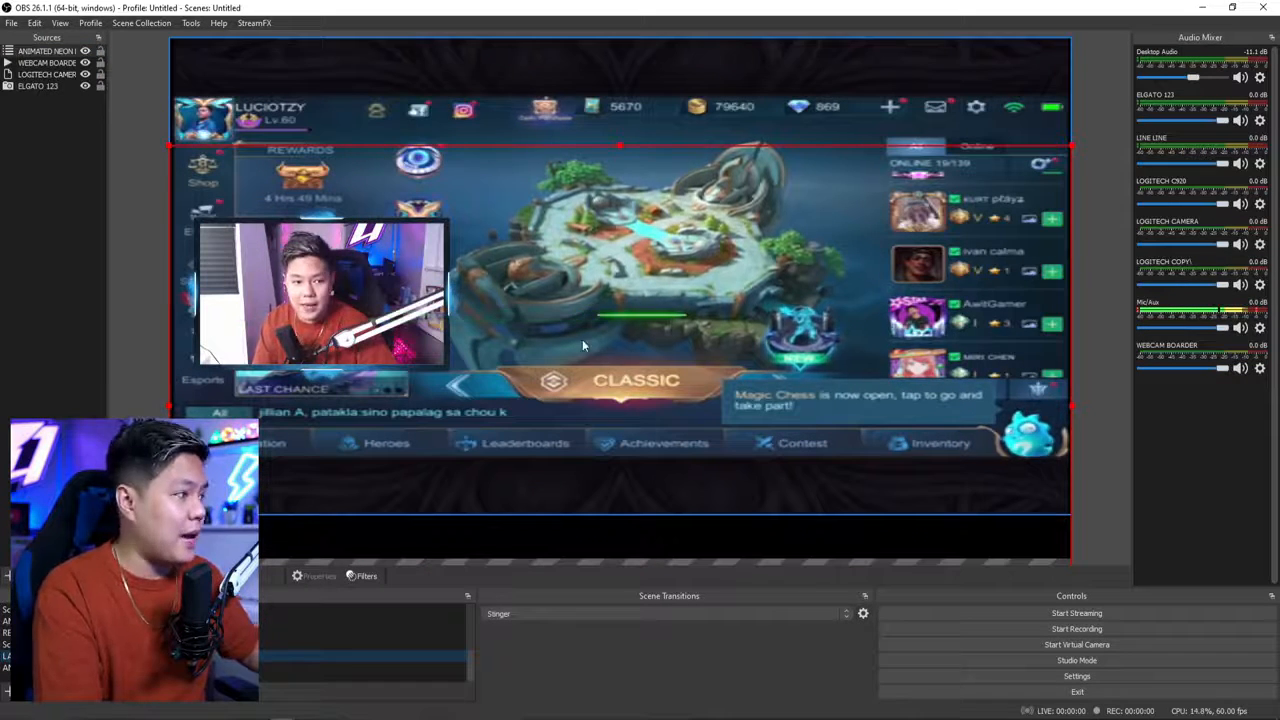
In the gaming scene, place the neon line along the gameplay's lower edge, spanning the width of the canvas.
drag(613, 366, 540, 563)
drag(654, 346, 814, 346)
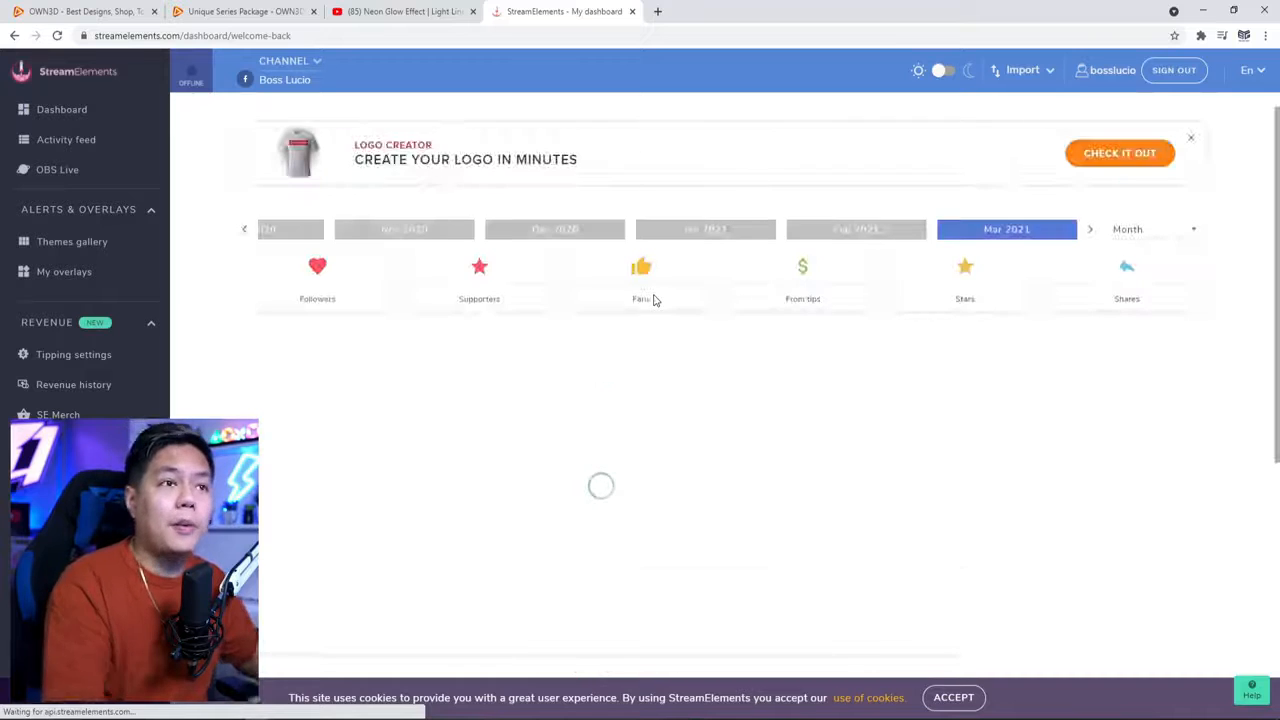
Switch to StreamElements, open the STARS overlay from the saved overlays, and copy its overlay URL.
click(78, 276)
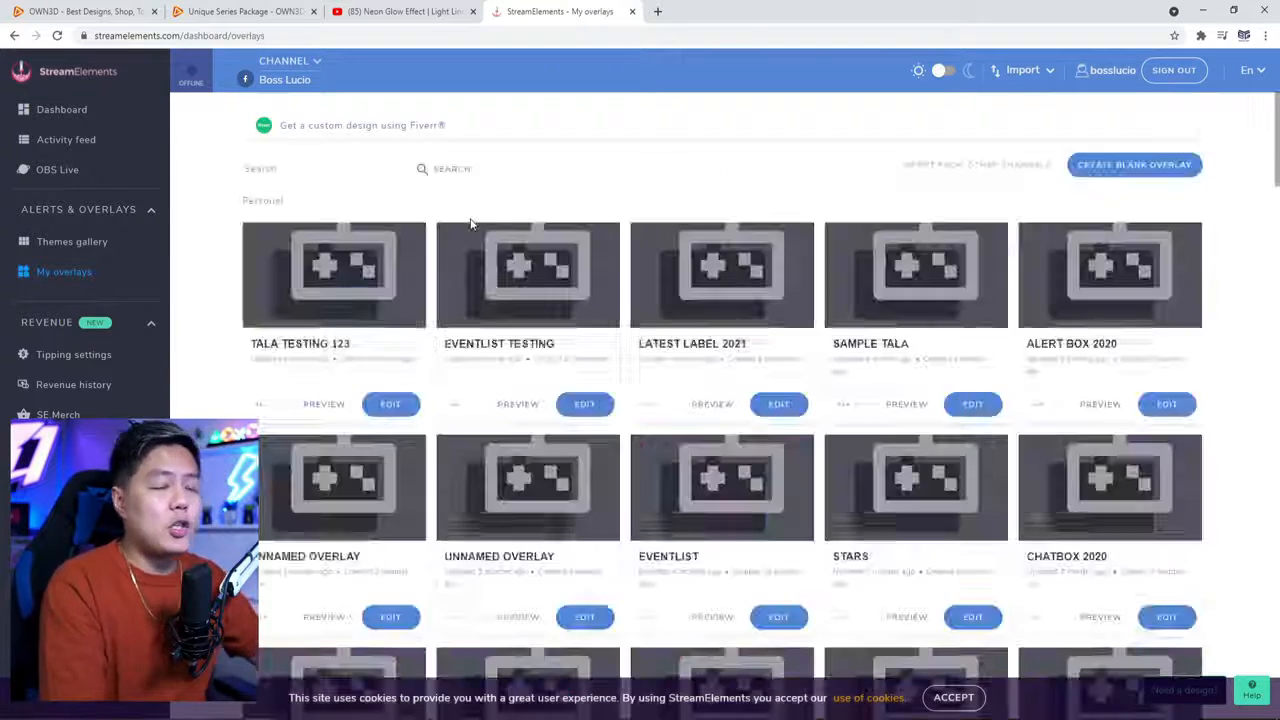
scroll(977, 306, down, 1)
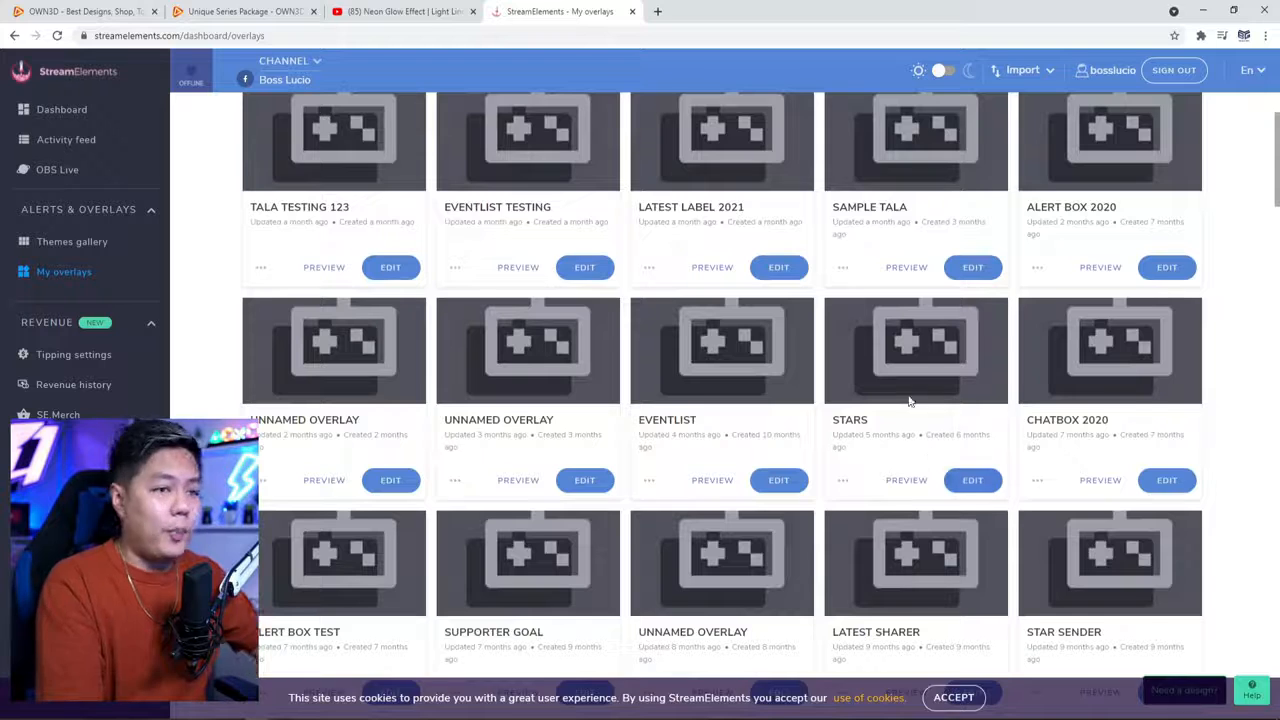
scroll(930, 401, down, 1)
click(980, 418)
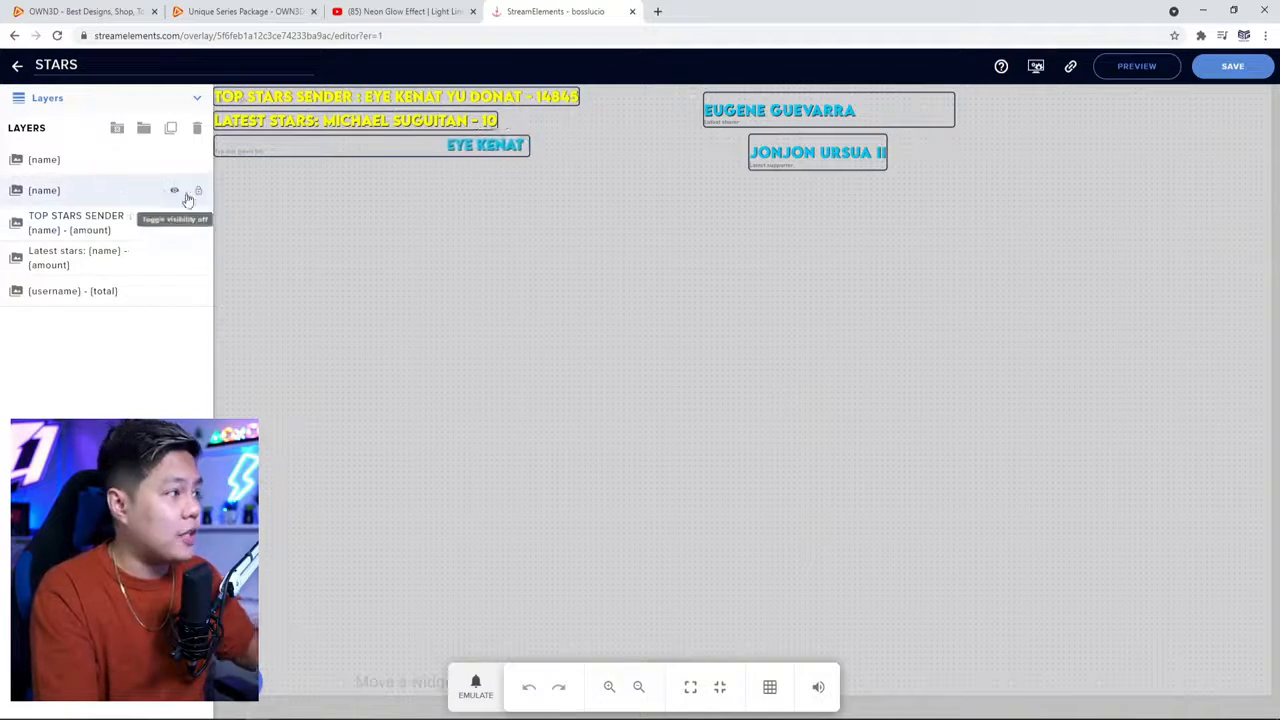
click(1070, 70)
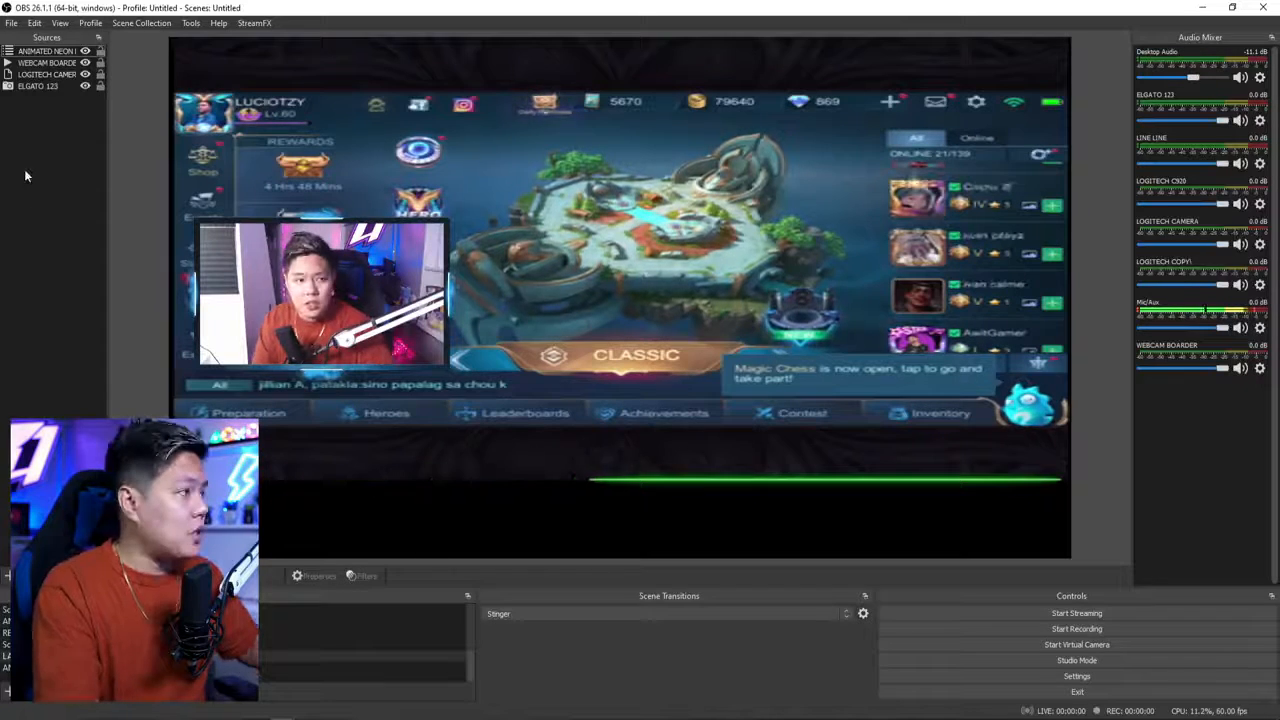
Back in OBS, add a Browser source named STAR STAR with the copied overlay URL and move it below the neon line.
right_click(40, 132)
mouse_move(53, 141)
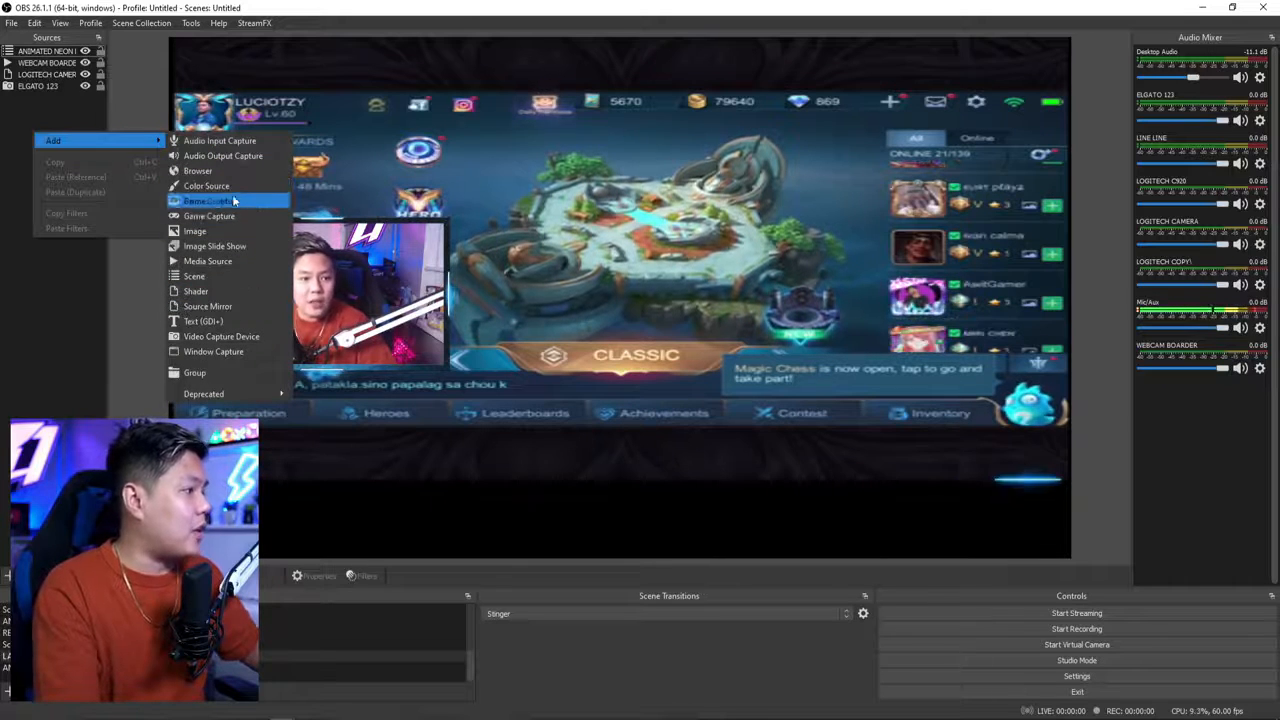
click(197, 171)
text(ST)
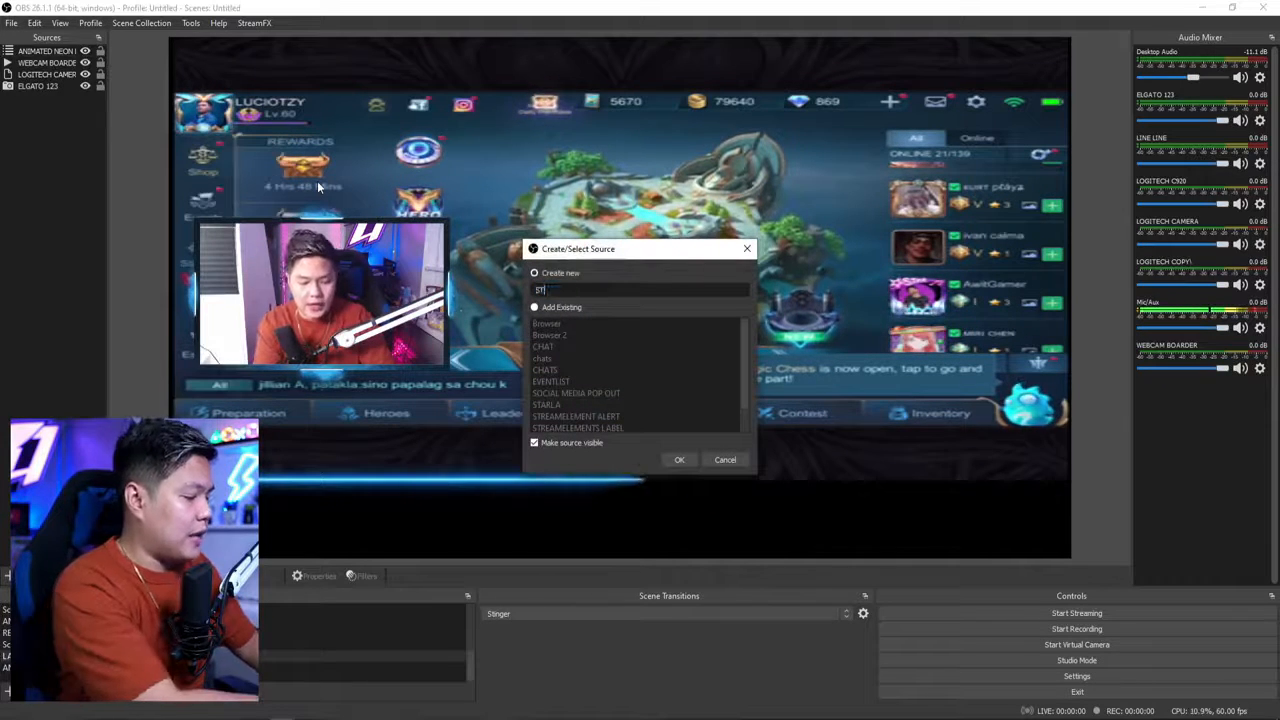
text(AR STAR STA)
key(Return)
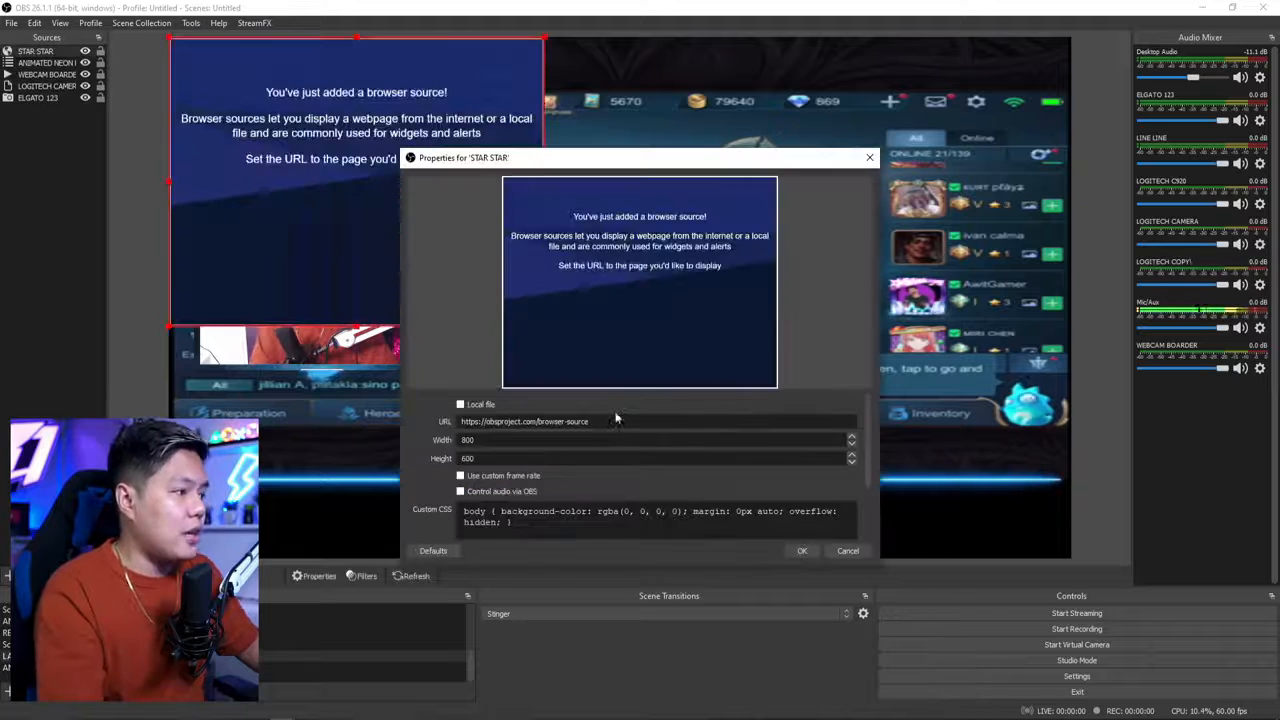
click(802, 551)
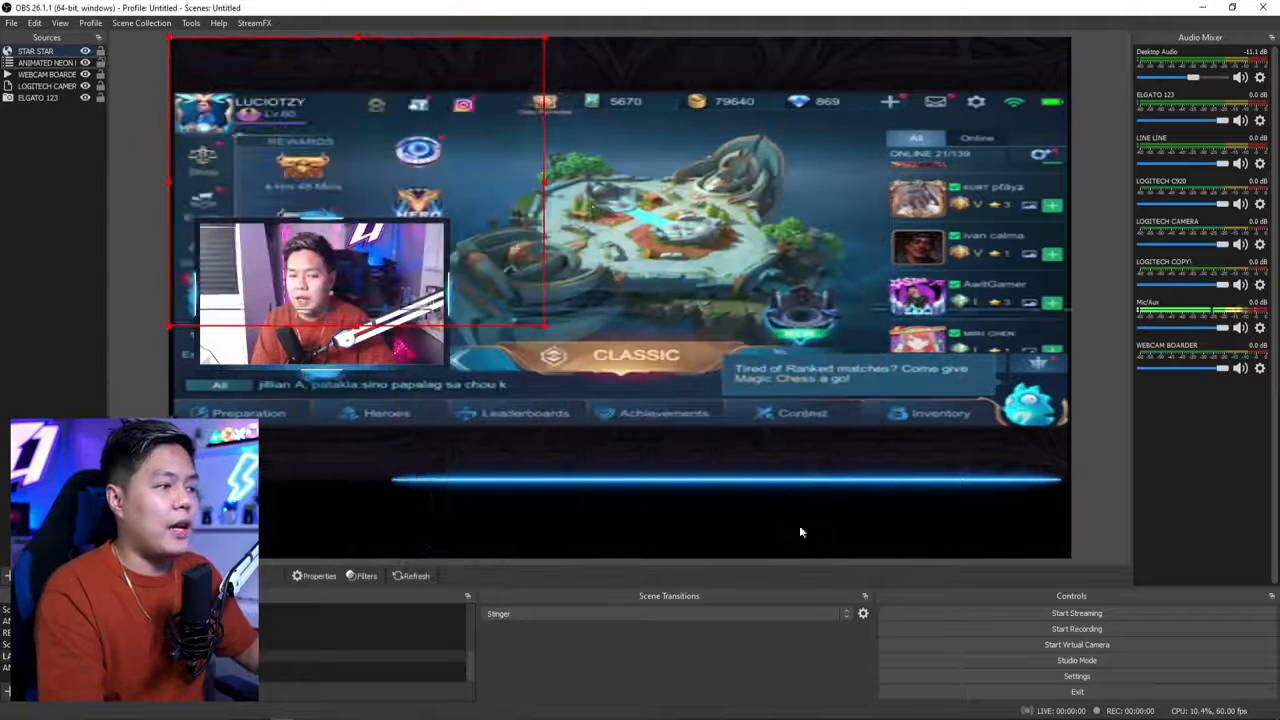
drag(474, 182, 440, 540)
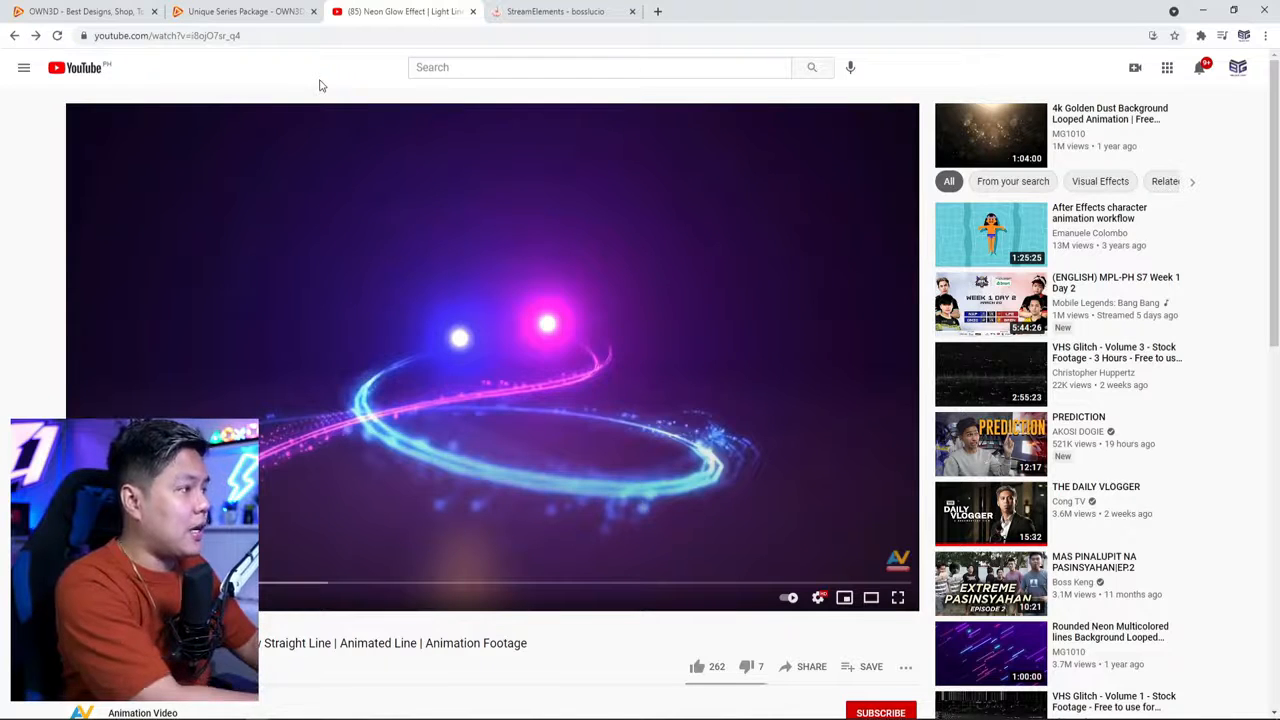
Search YouTube for "green screen fire particles effect" and look through the resulting videos.
click(596, 68)
text(green screen fire par)
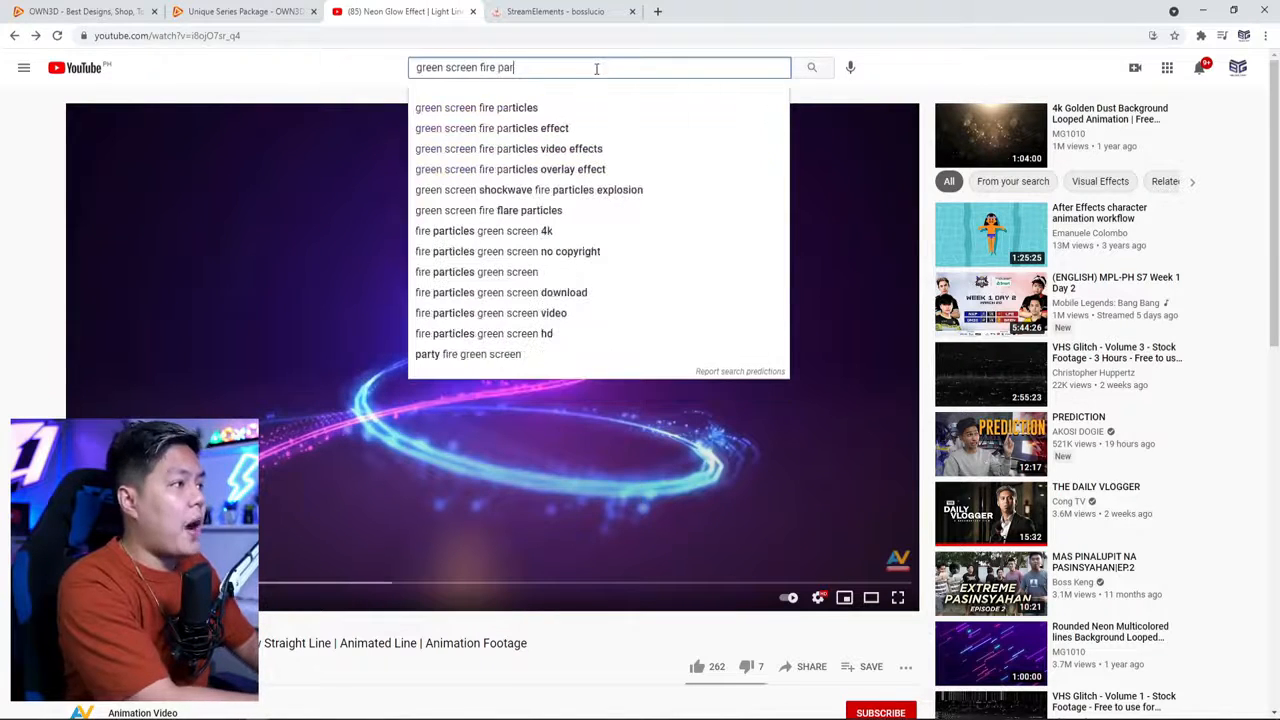
text(tic)
click(491, 128)
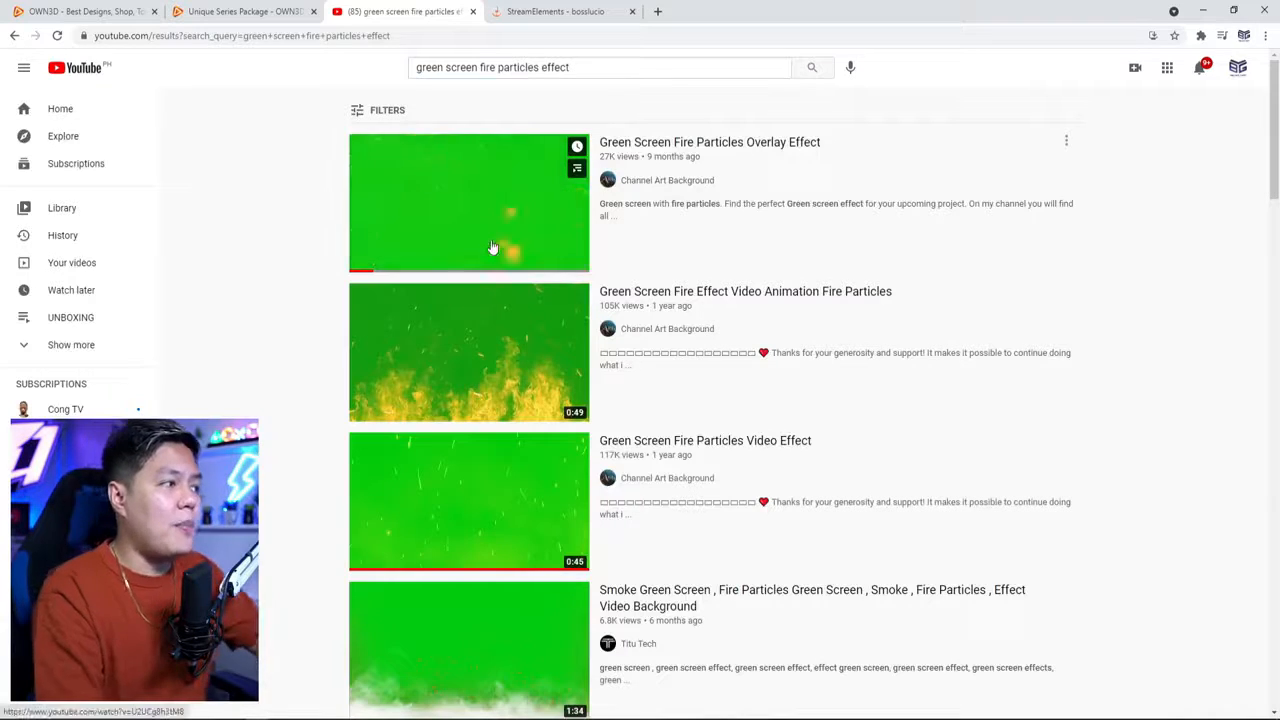
scroll(492, 247, down, 2)
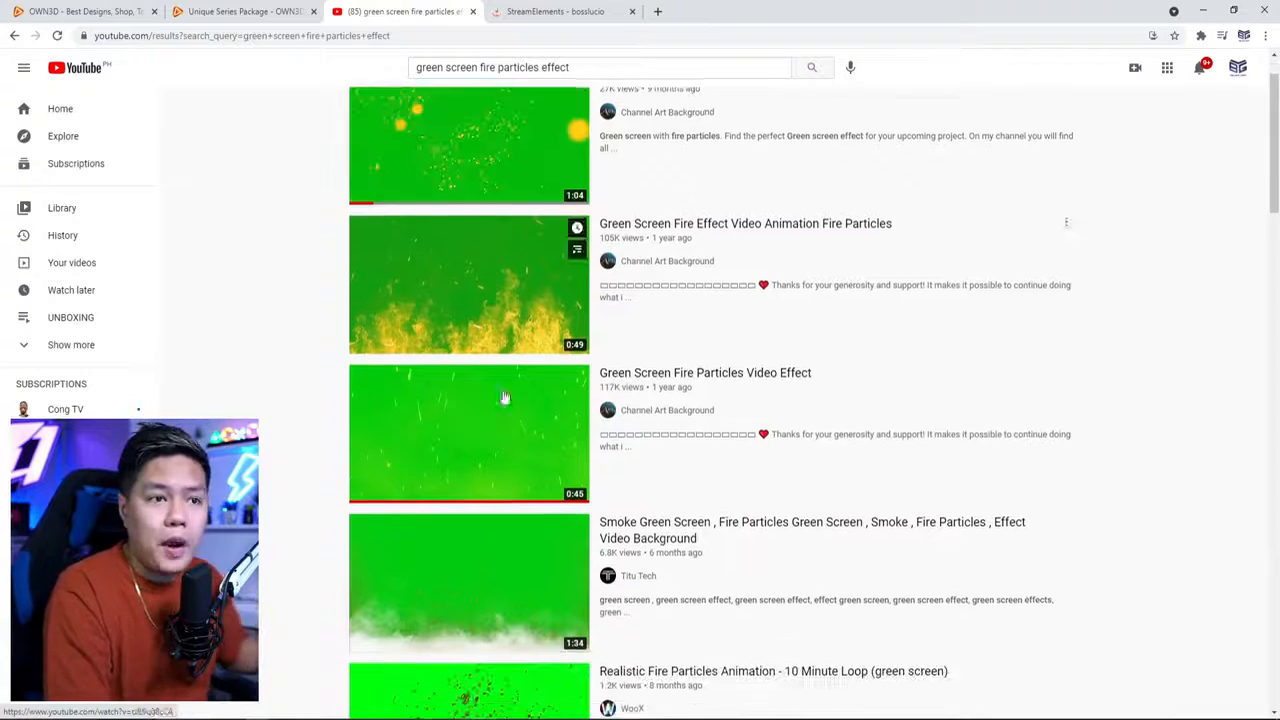
scroll(470, 467, down, 2)
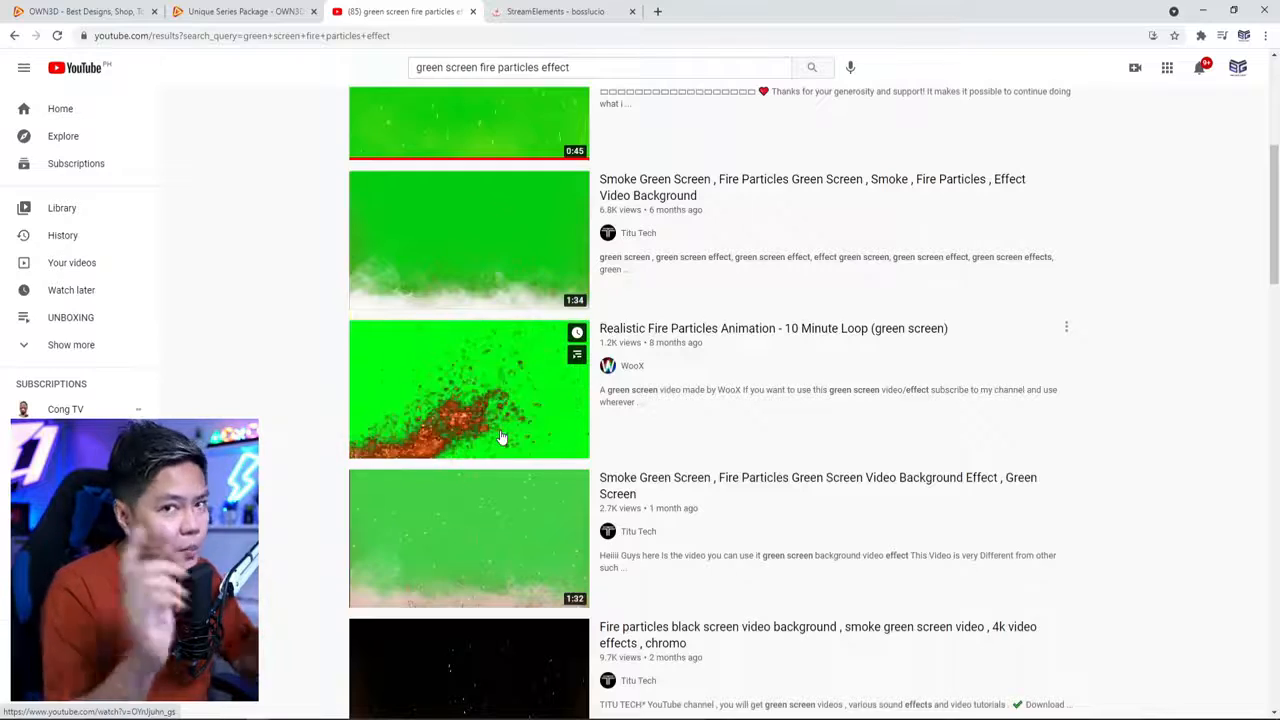
scroll(502, 437, up, 3)
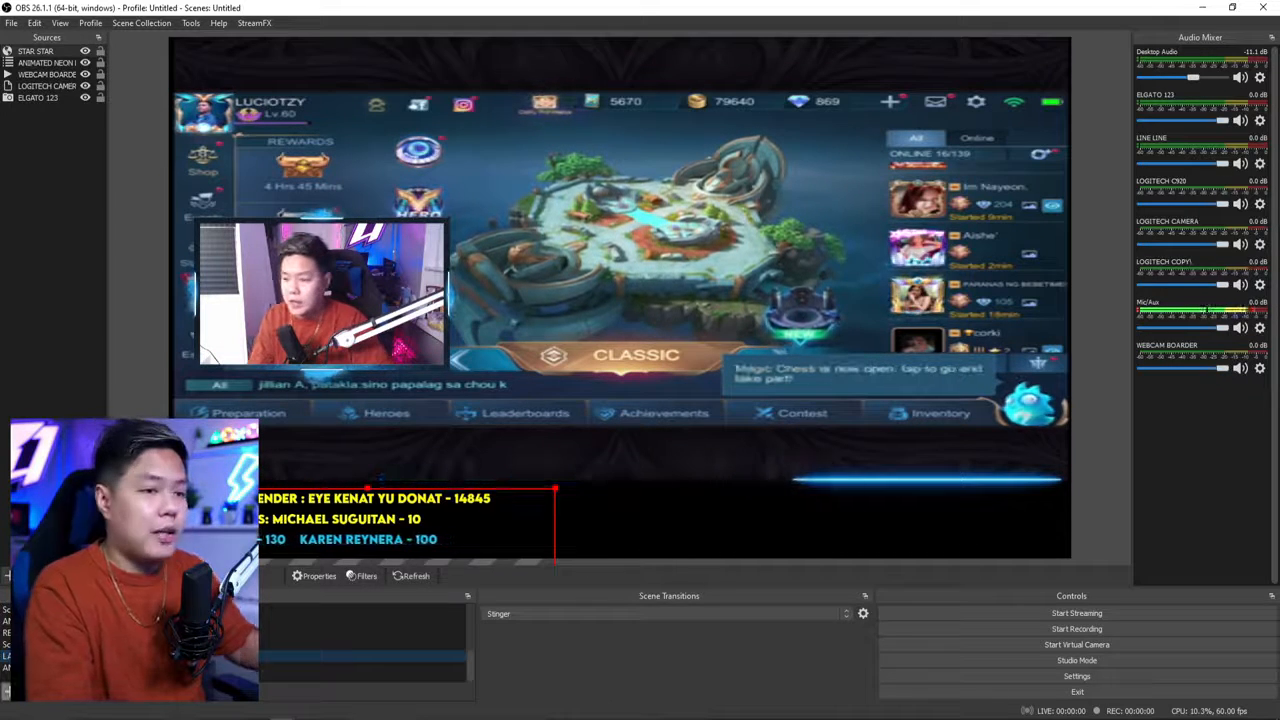
Back in OBS, add a new scene named FIRE APOY.
click(8, 691)
text(FIRE APOY)
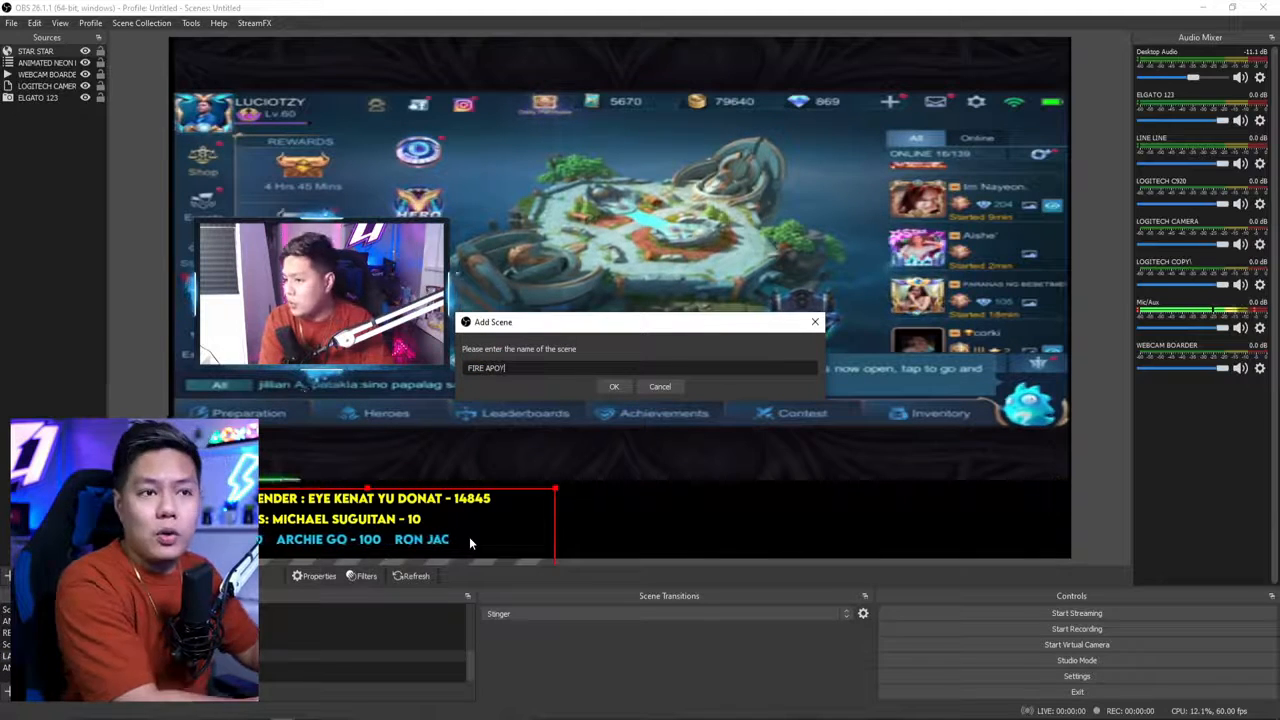
key(Return)
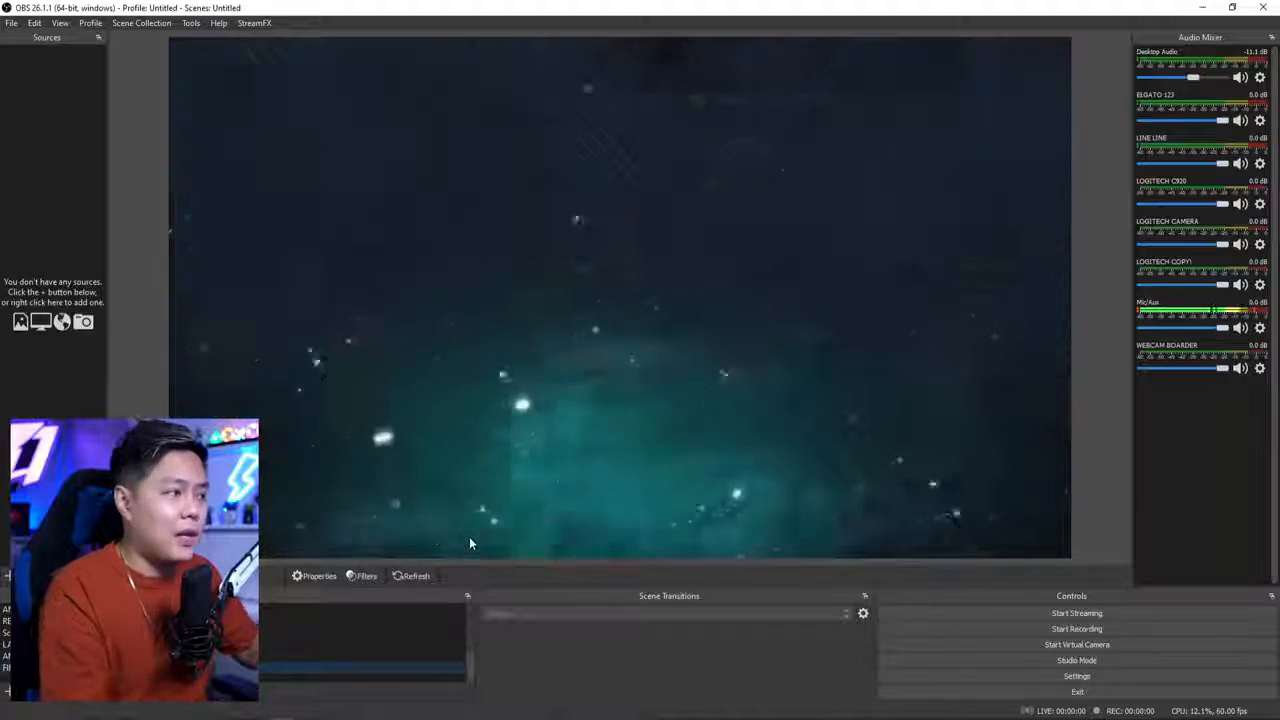
Add a looping Media Source named FIRE FIRE FIRE that plays the local file FIRE.mp4.
right_click(30, 86)
mouse_move(54, 94)
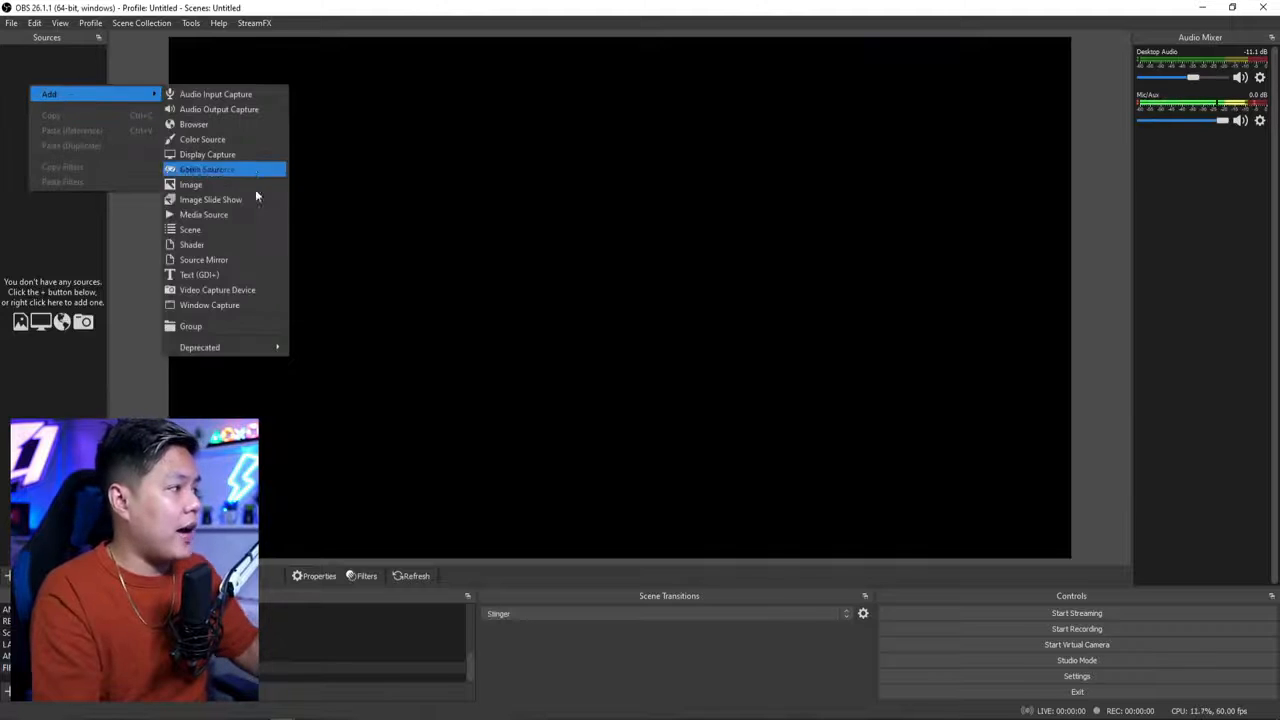
click(246, 215)
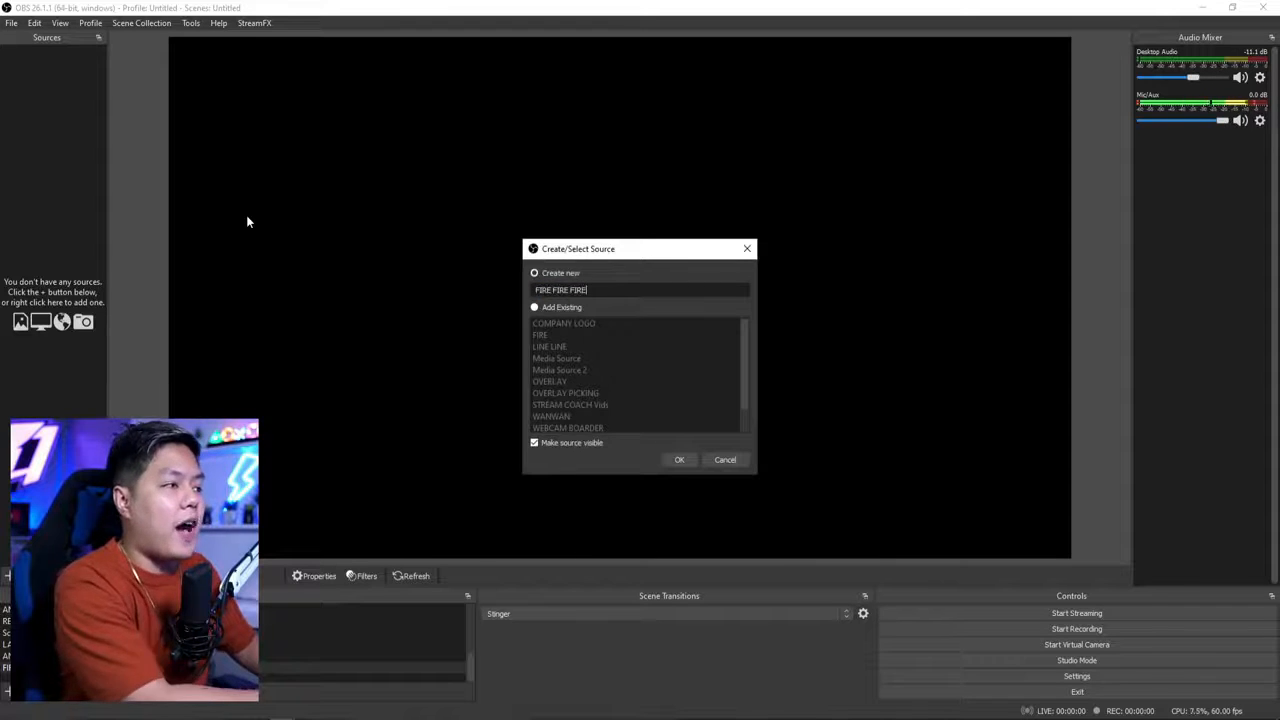
key(Return)
click(813, 450)
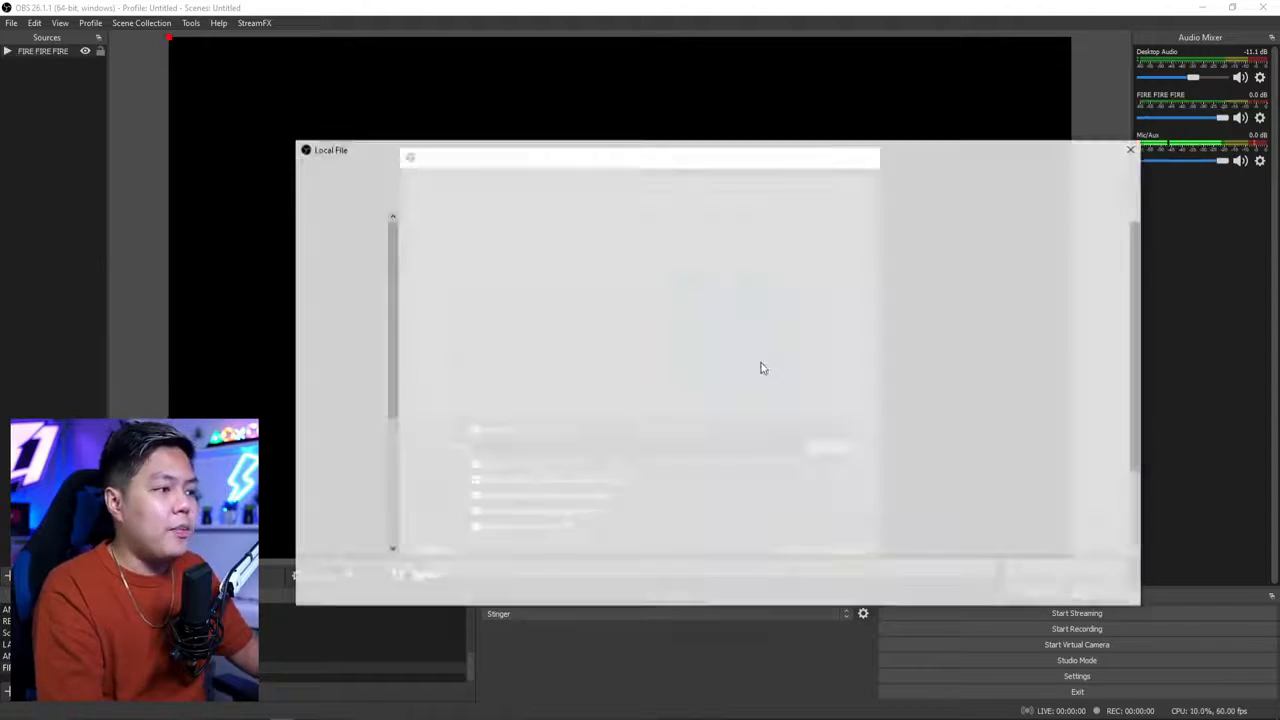
click(606, 176)
double_click(948, 342)
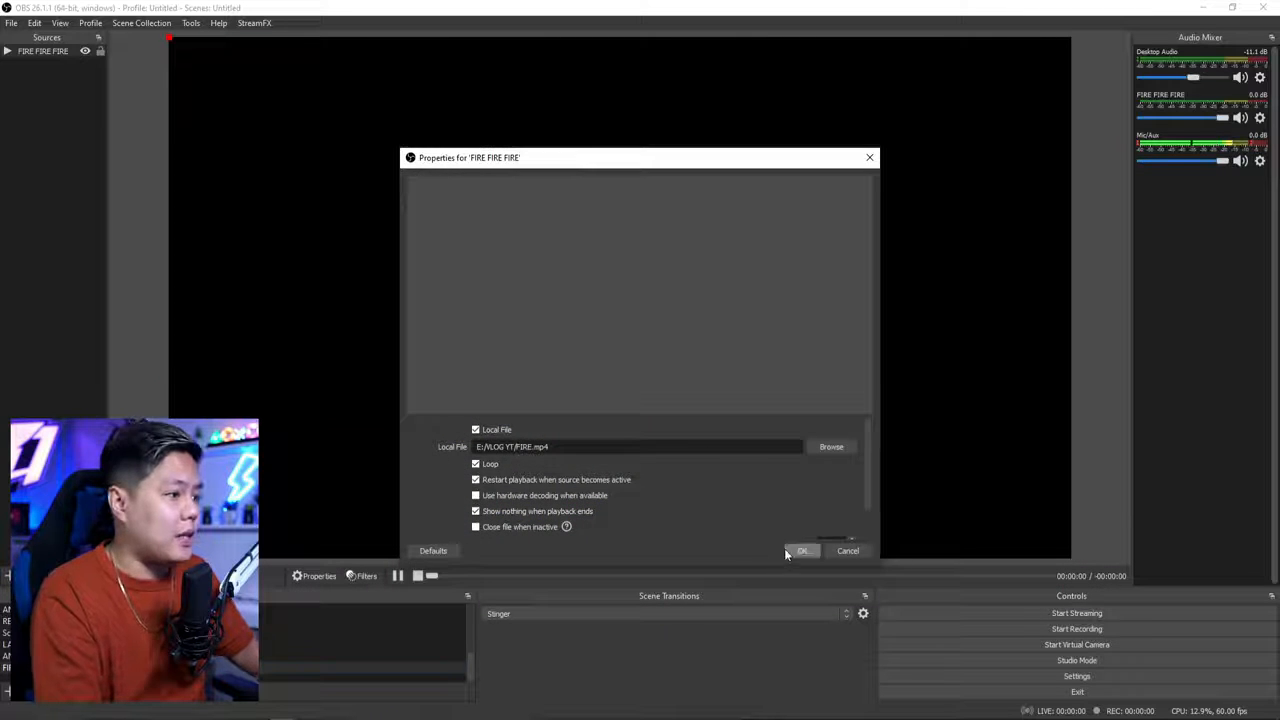
click(801, 551)
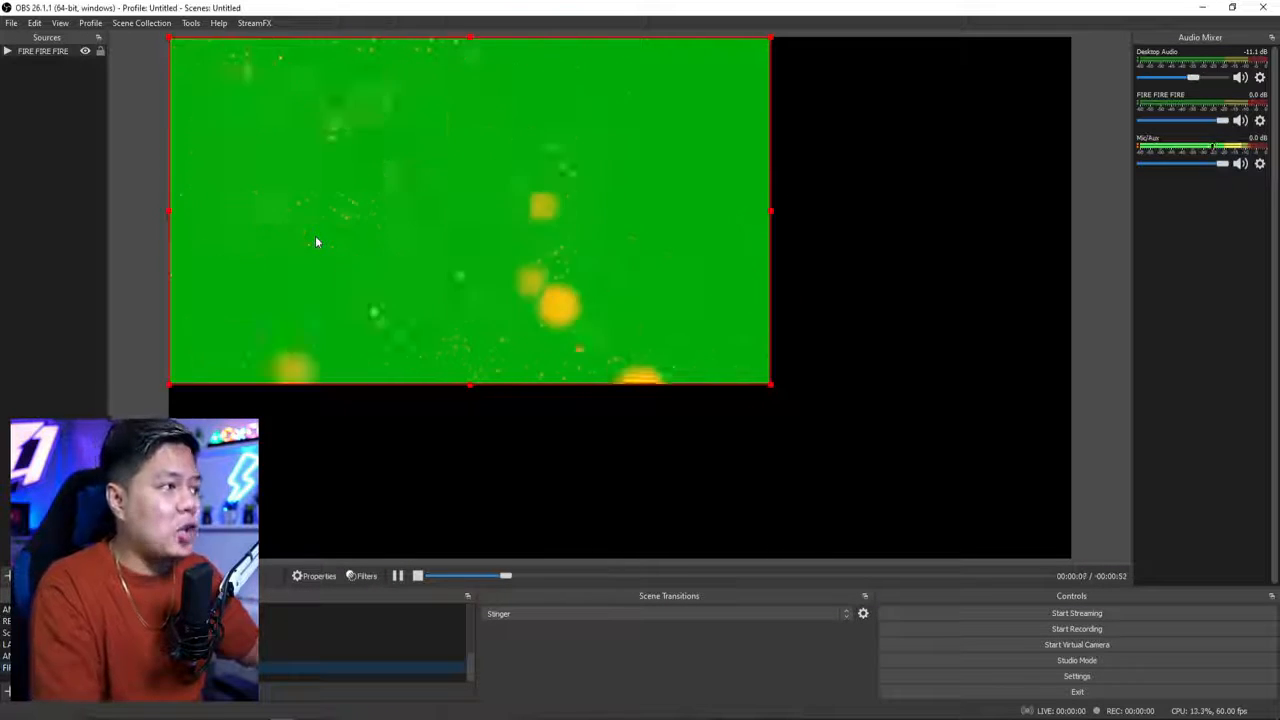
Add a Chroma Key filter to the FIRE FIRE FIRE source to remove its green background.
right_click(70, 52)
click(121, 405)
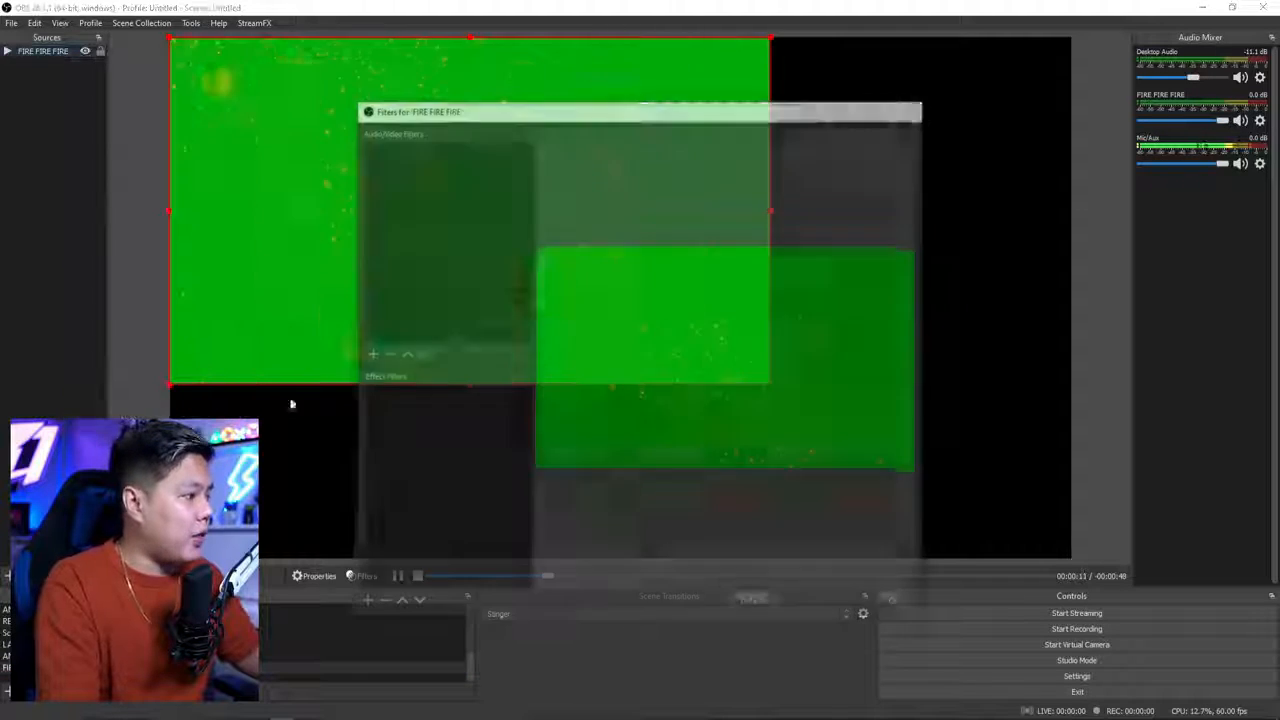
right_click(440, 448)
mouse_move(466, 455)
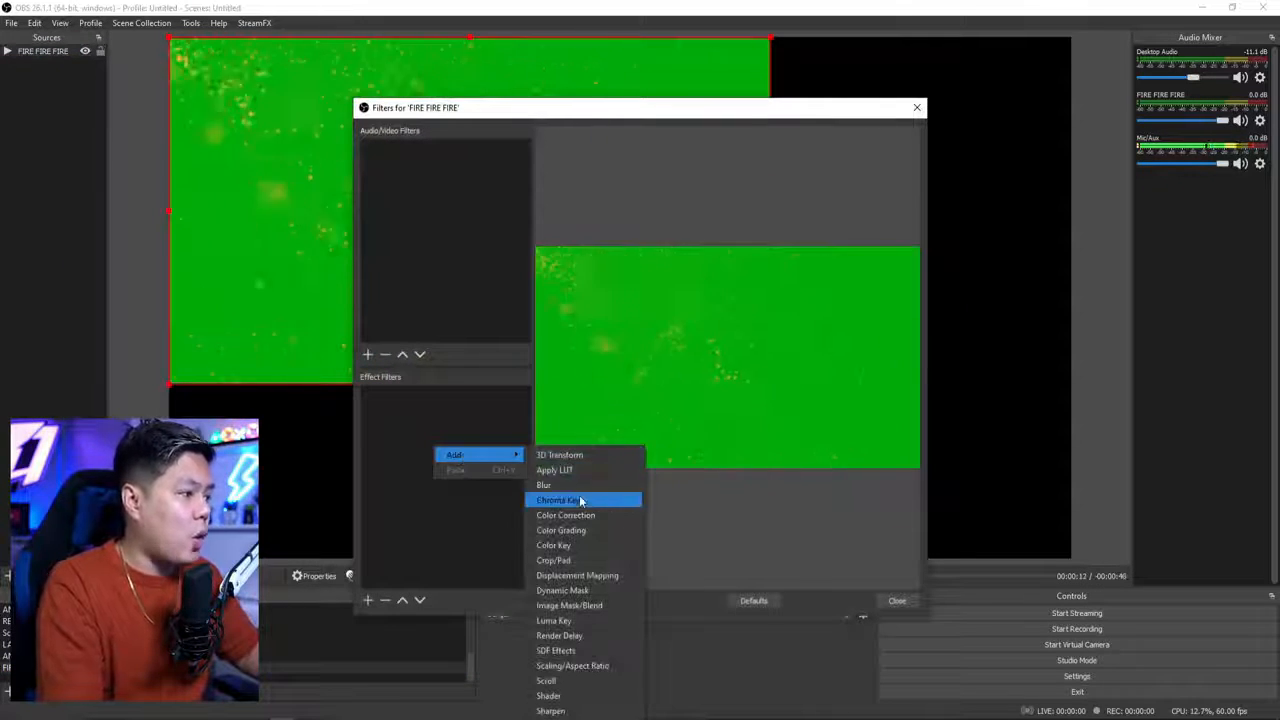
click(586, 500)
click(620, 385)
click(730, 431)
click(730, 432)
drag(700, 108, 887, 108)
click(1087, 598)
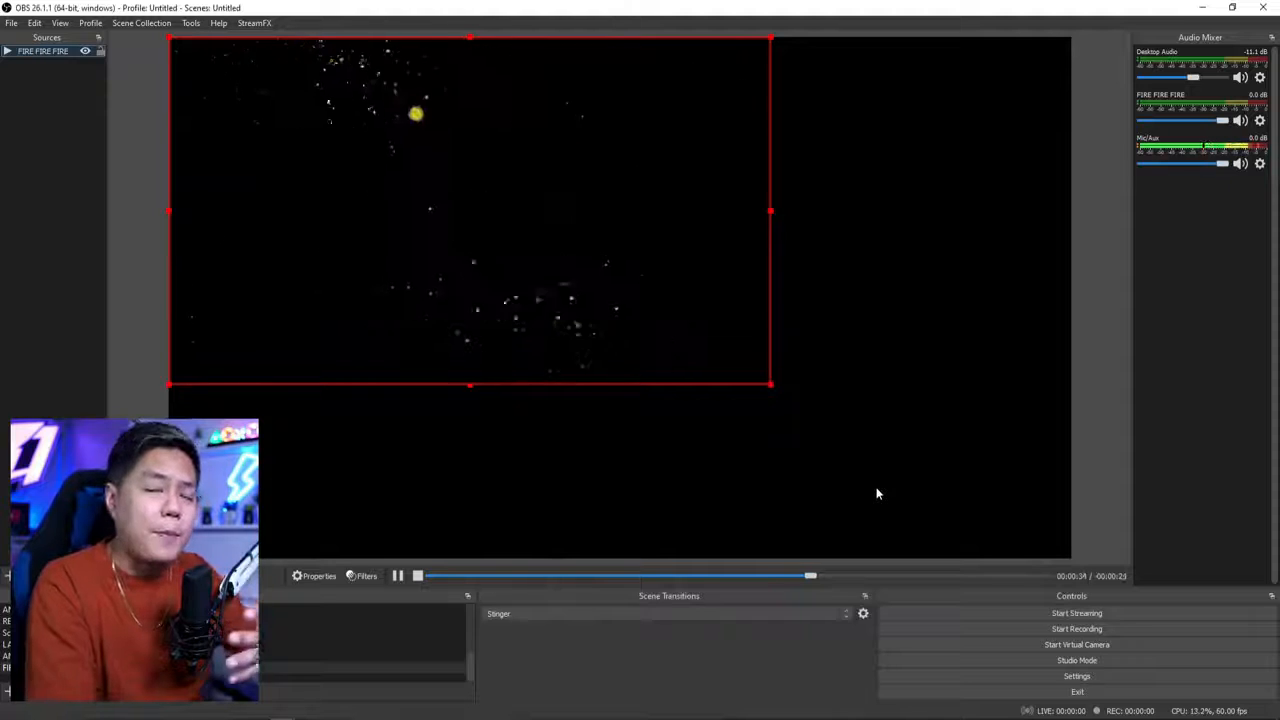
Flip the FIRE FIRE FIRE source vertically.
right_click(337, 115)
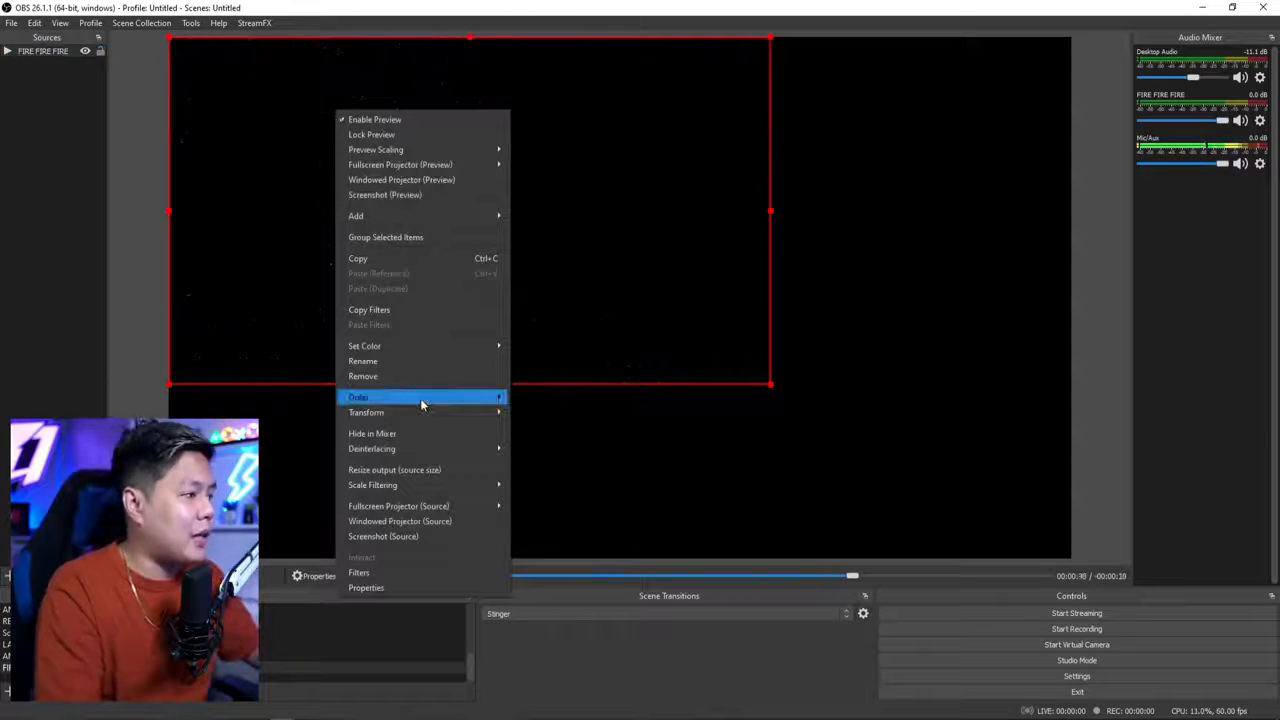
mouse_move(422, 412)
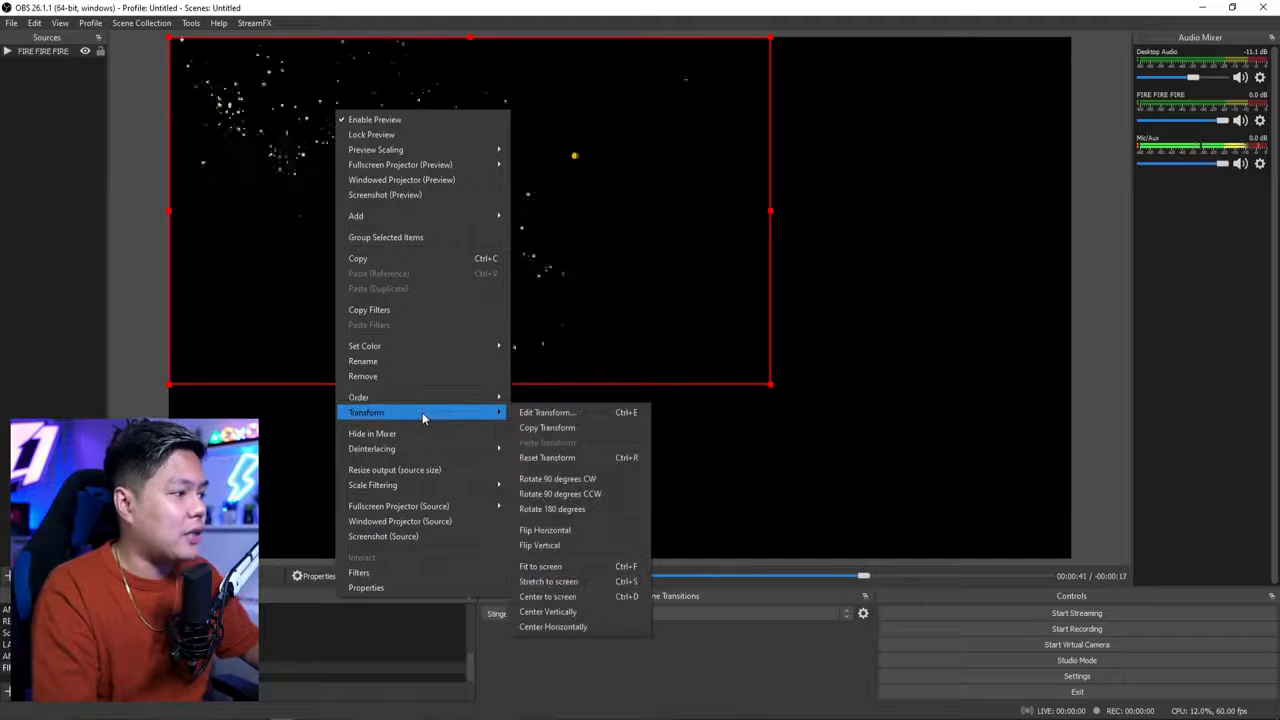
click(584, 545)
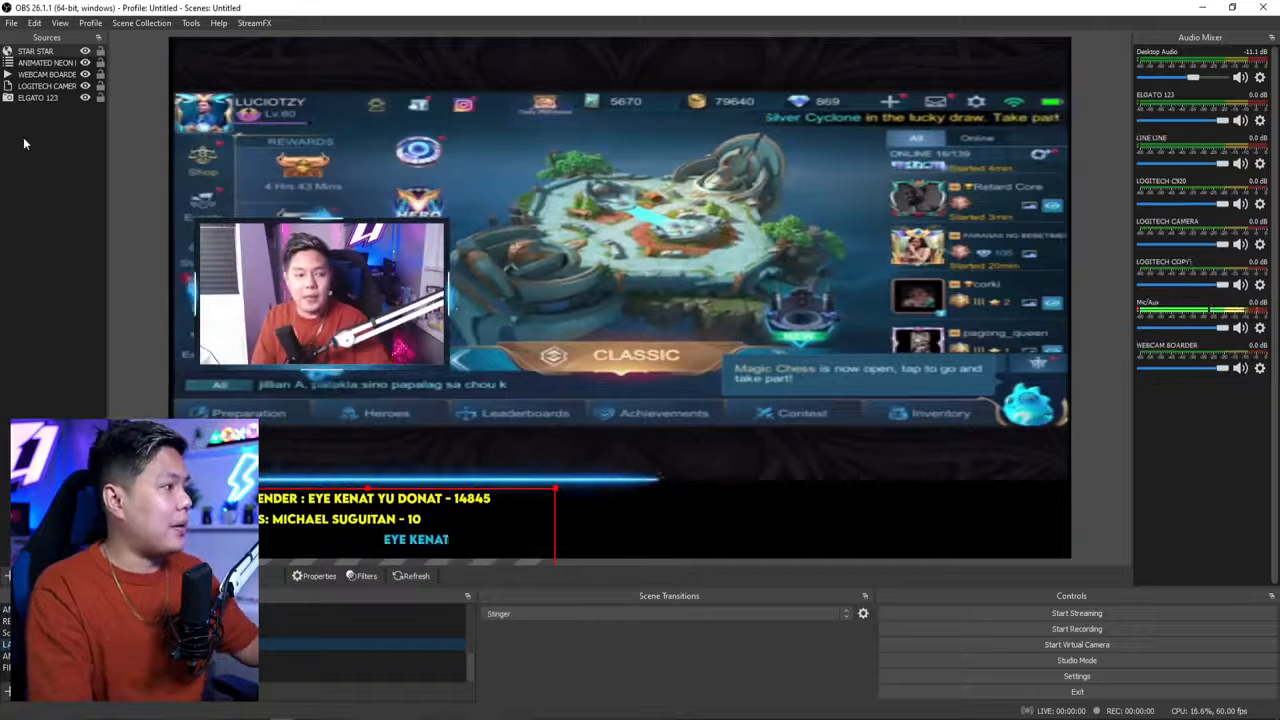
Add the existing FIRE APOY scene as a source in LARO SCENE.
right_click(24, 144)
mouse_move(73, 146)
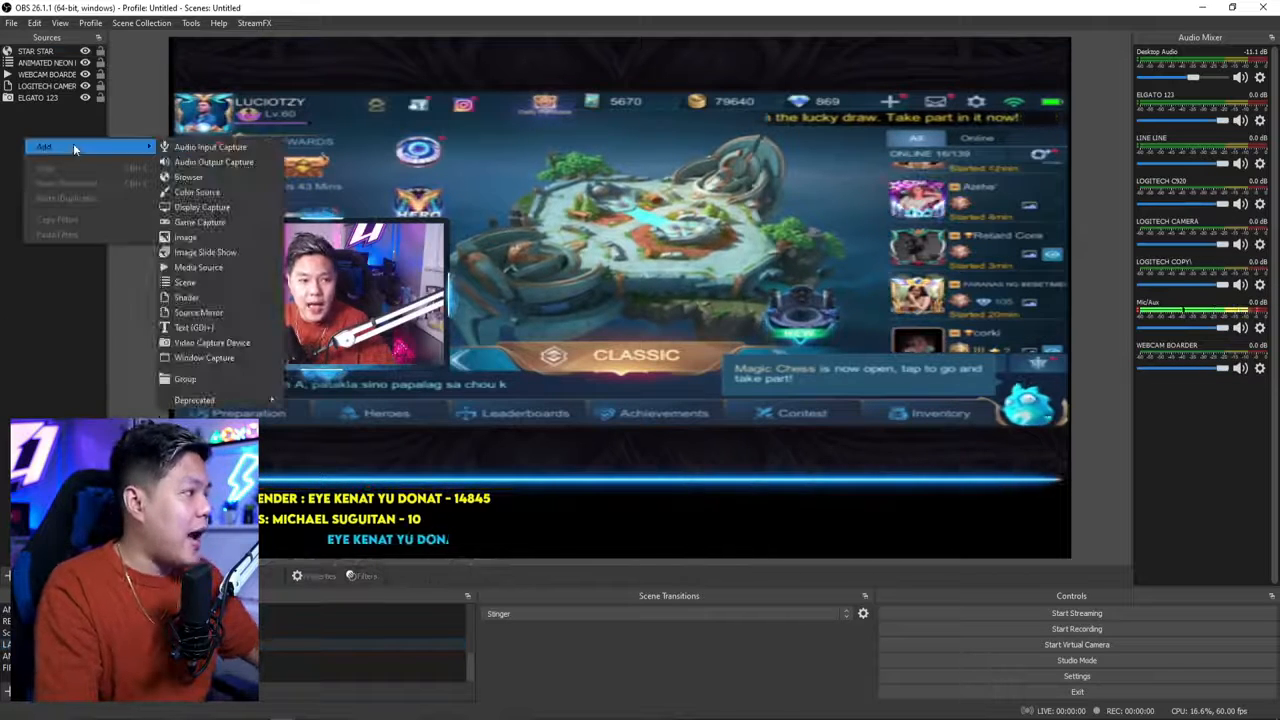
click(198, 283)
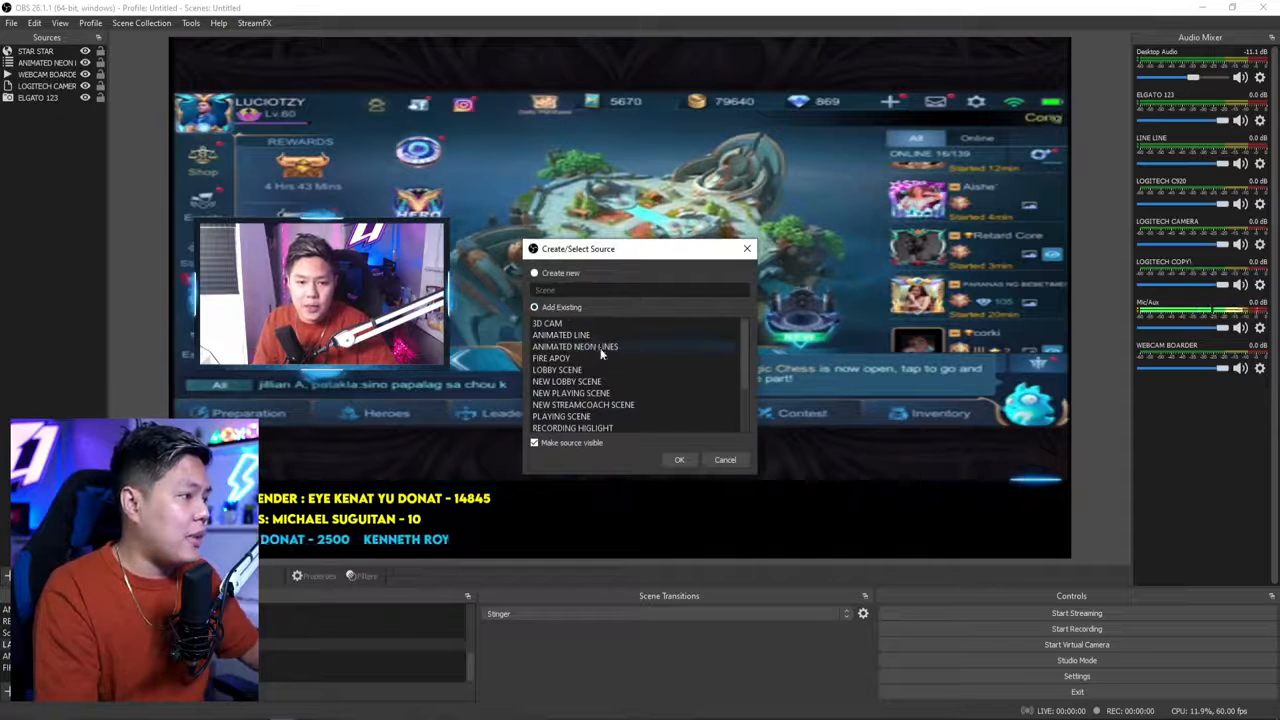
scroll(600, 350, down, 2)
scroll(602, 390, up, 1)
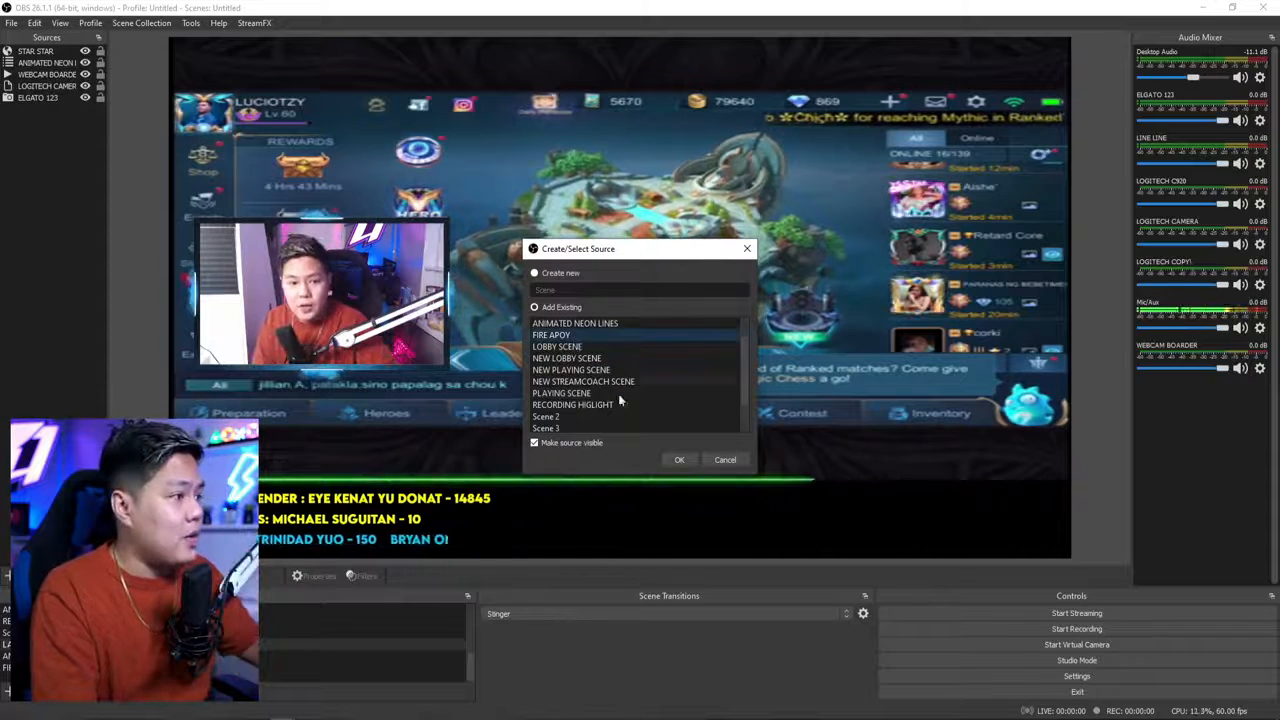
click(680, 459)
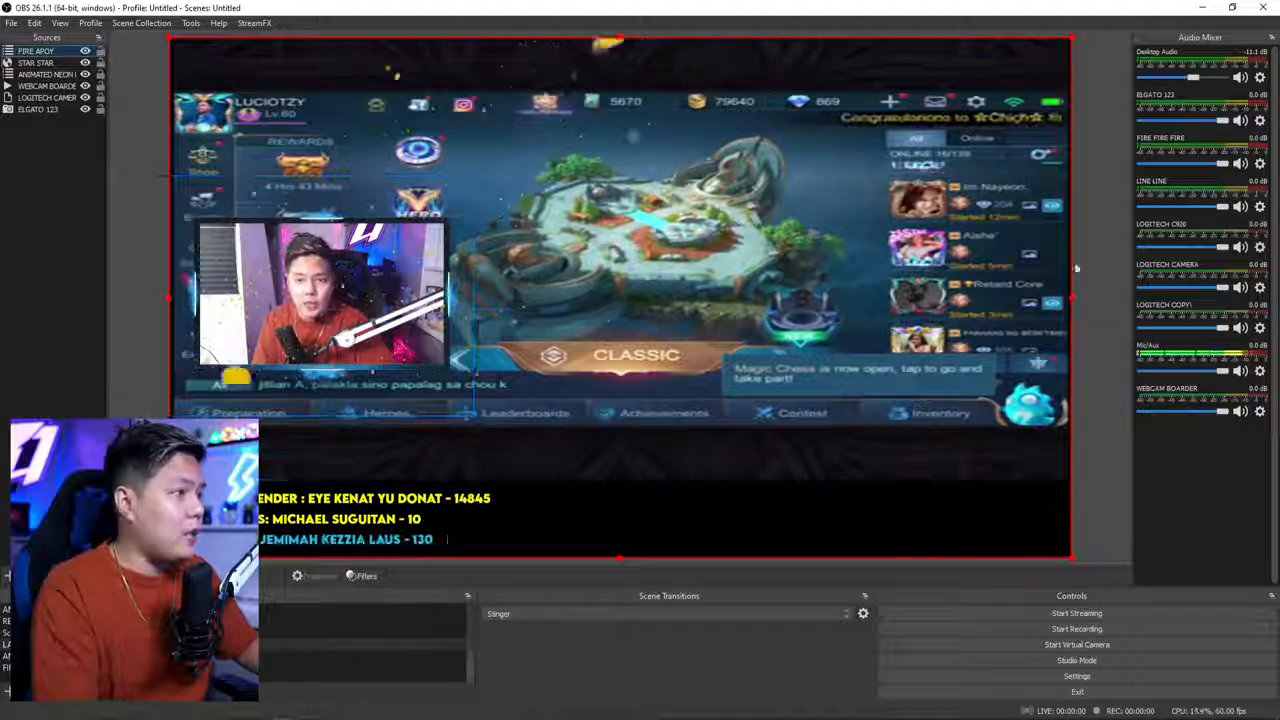
Shift FIRE APOY down to the lower part of the canvas and place it last in the source order.
mouse_move(783, 359)
mouse_down()
mouse_move(792, 512)
mouse_move(766, 609)
mouse_move(803, 417)
mouse_move(787, 354)
mouse_up()
click(57, 54)
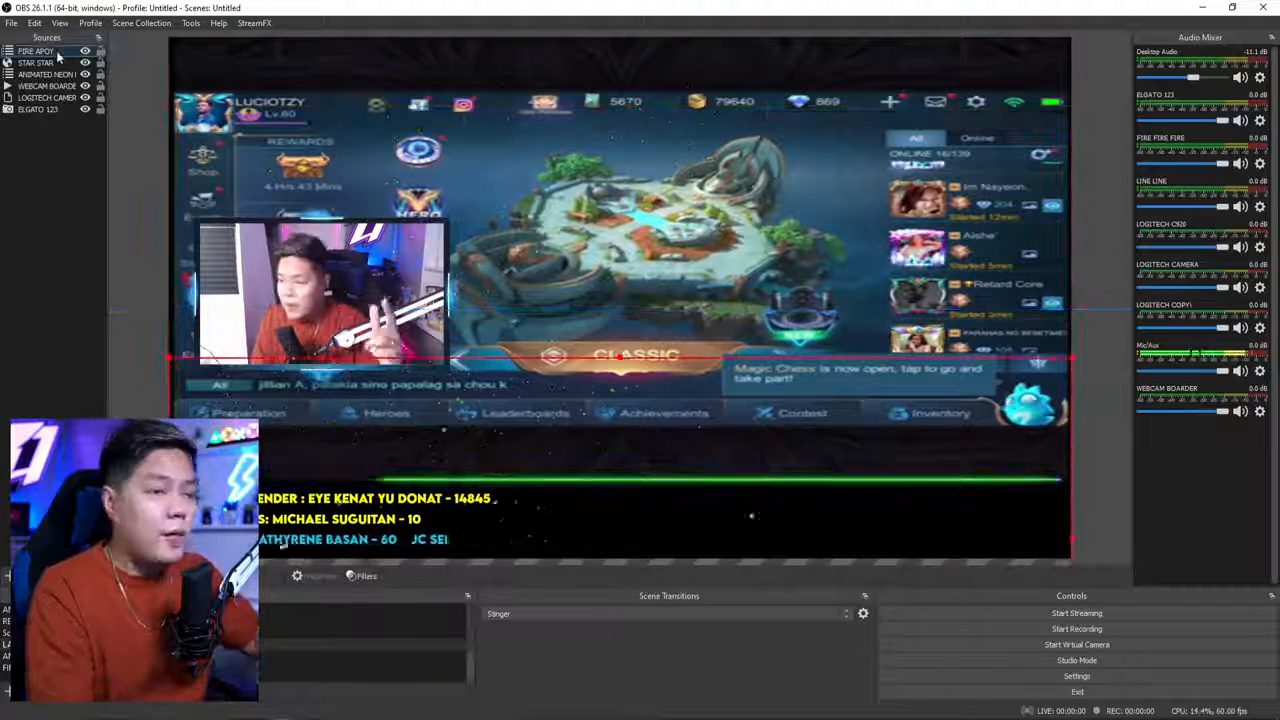
drag(57, 54, 56, 112)
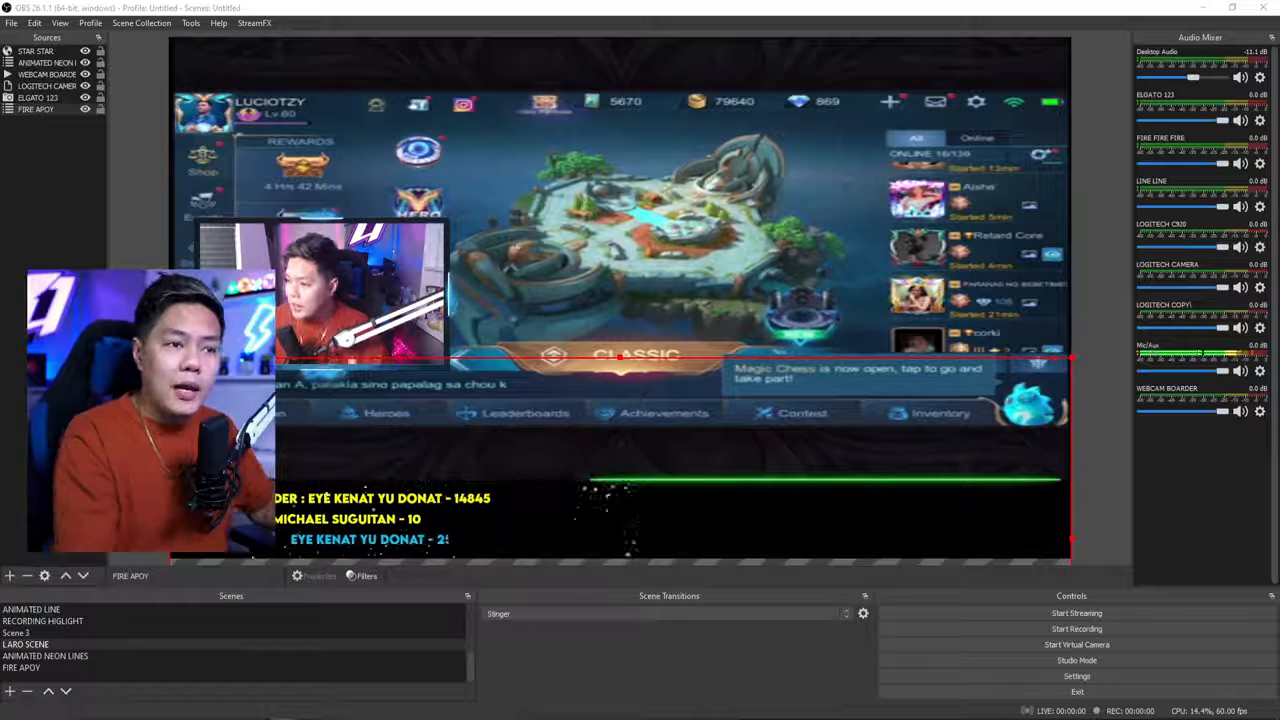
Duplicate LARO SCENE and name the copy TAMBAY SCENE.
right_click(45, 648)
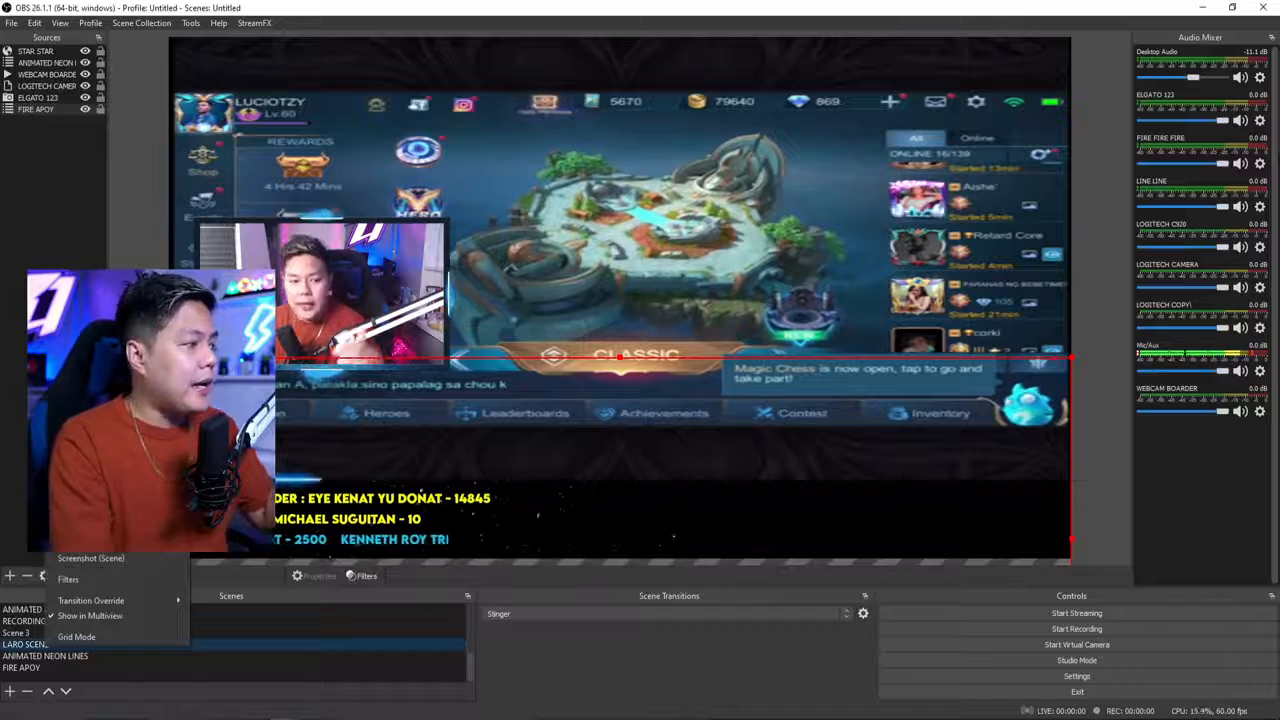
click(80, 420)
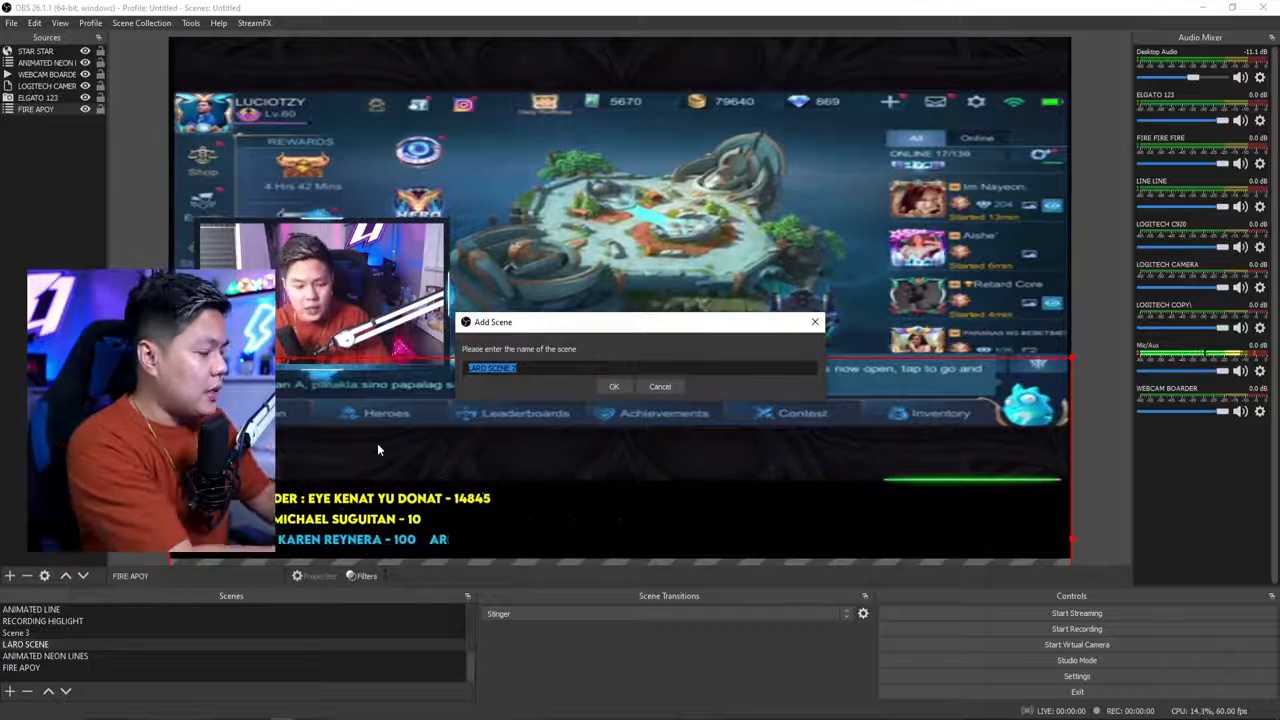
text(TAMBAY SCENE)
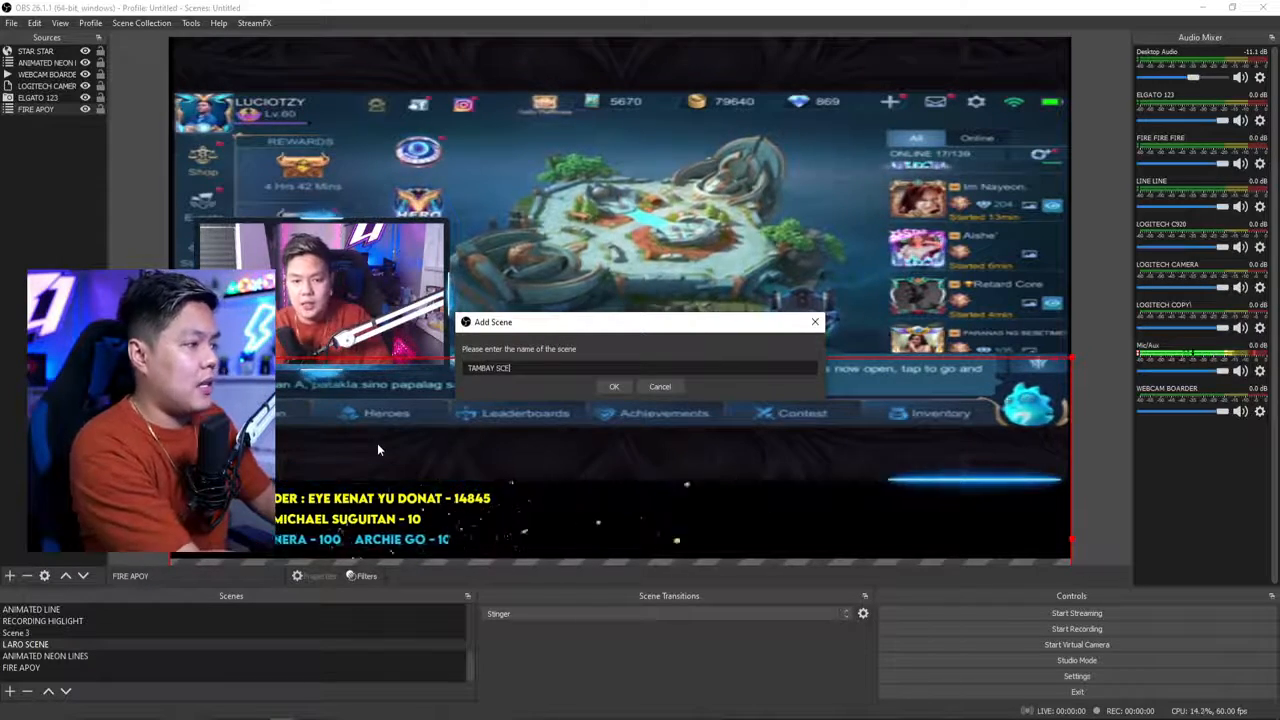
key(Return)
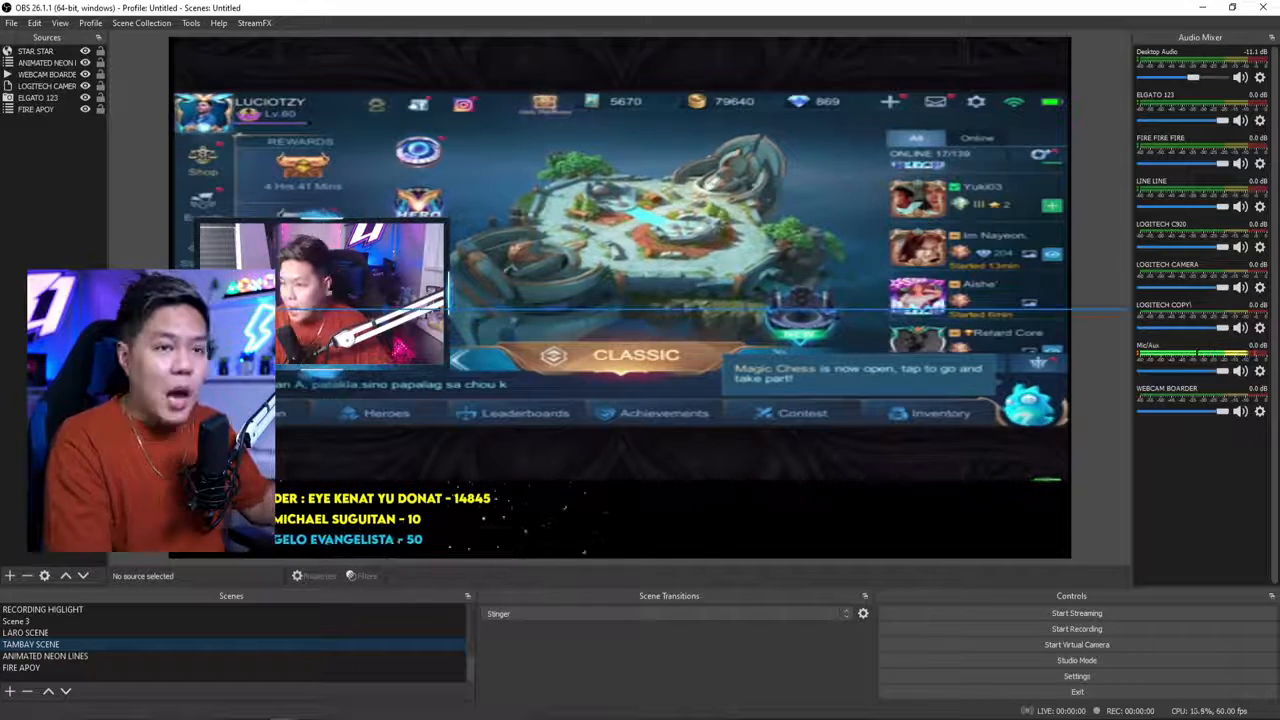
Add a looping Media Source named BANNER to TAMBAY SCENE using the blank blue talking-screen webcam .webm file.
right_click(32, 157)
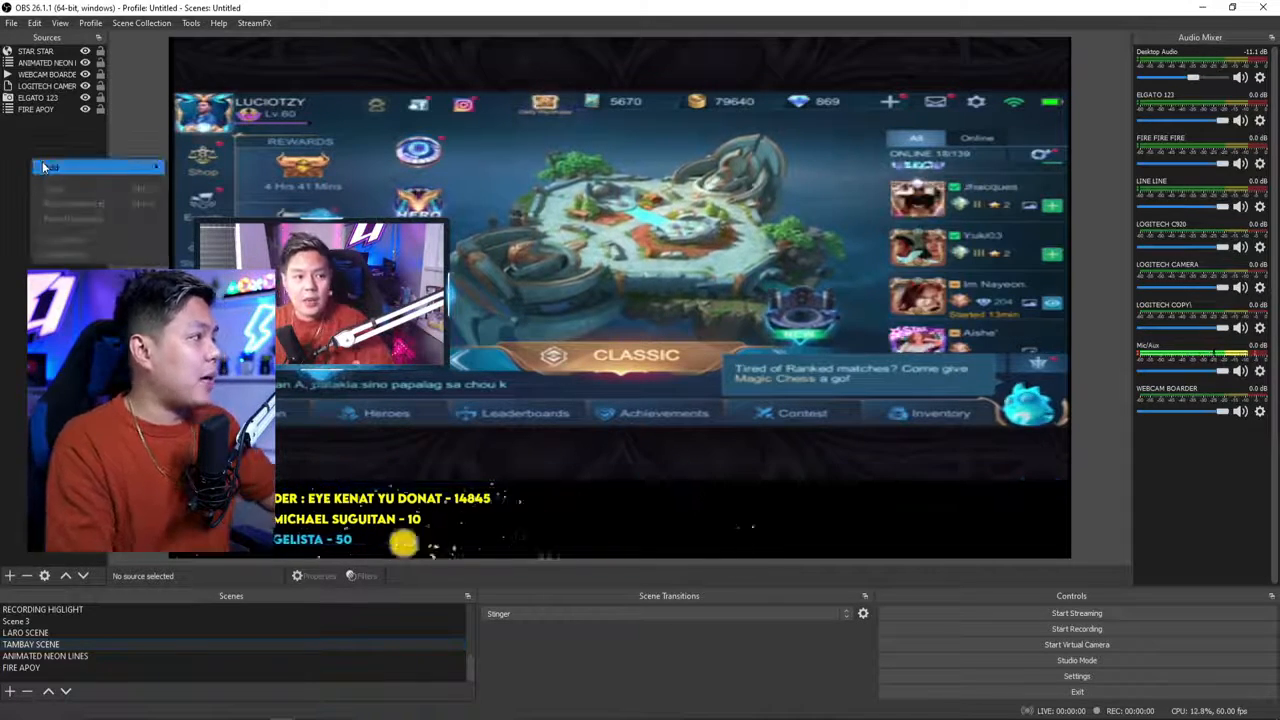
mouse_move(44, 167)
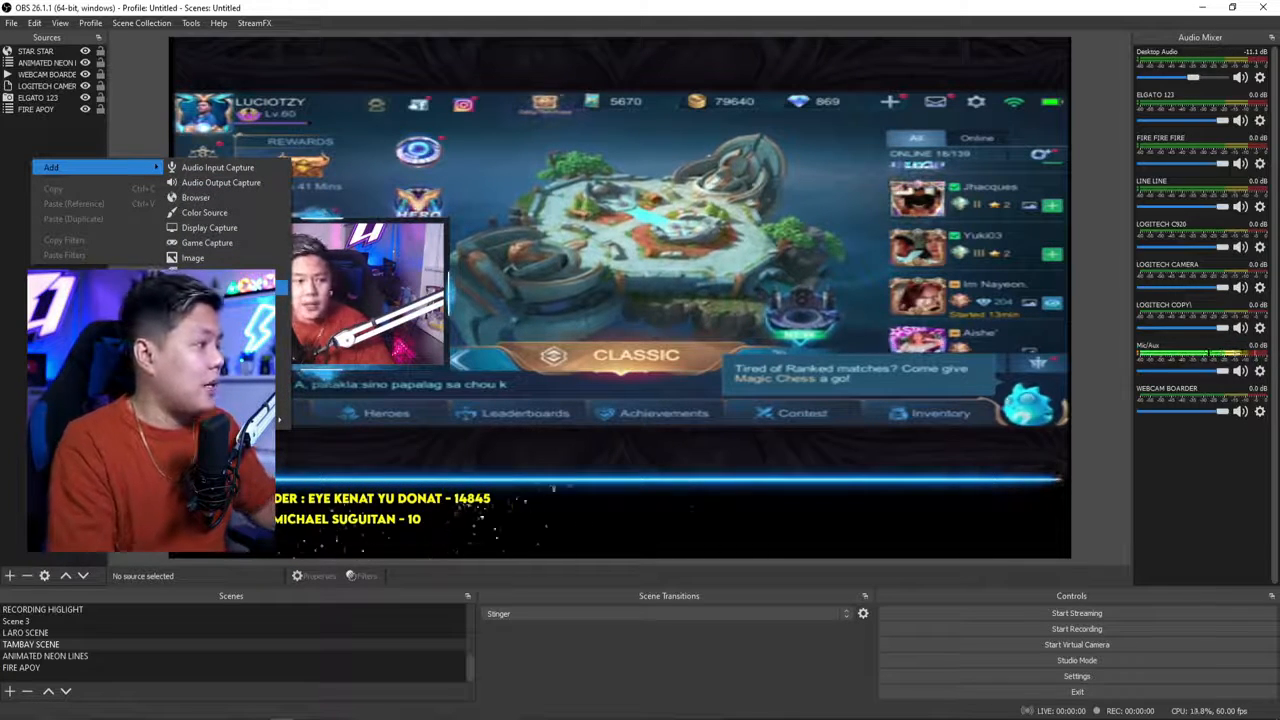
click(215, 287)
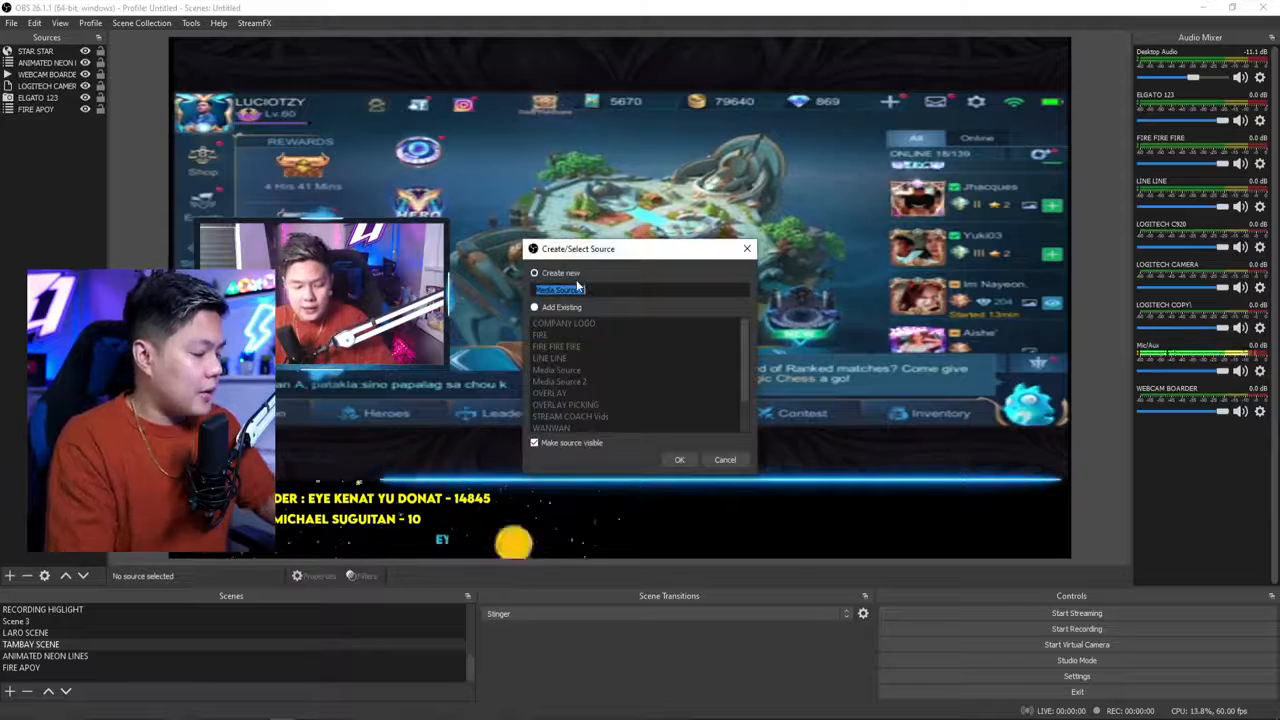
text(BANNER)
key(Return)
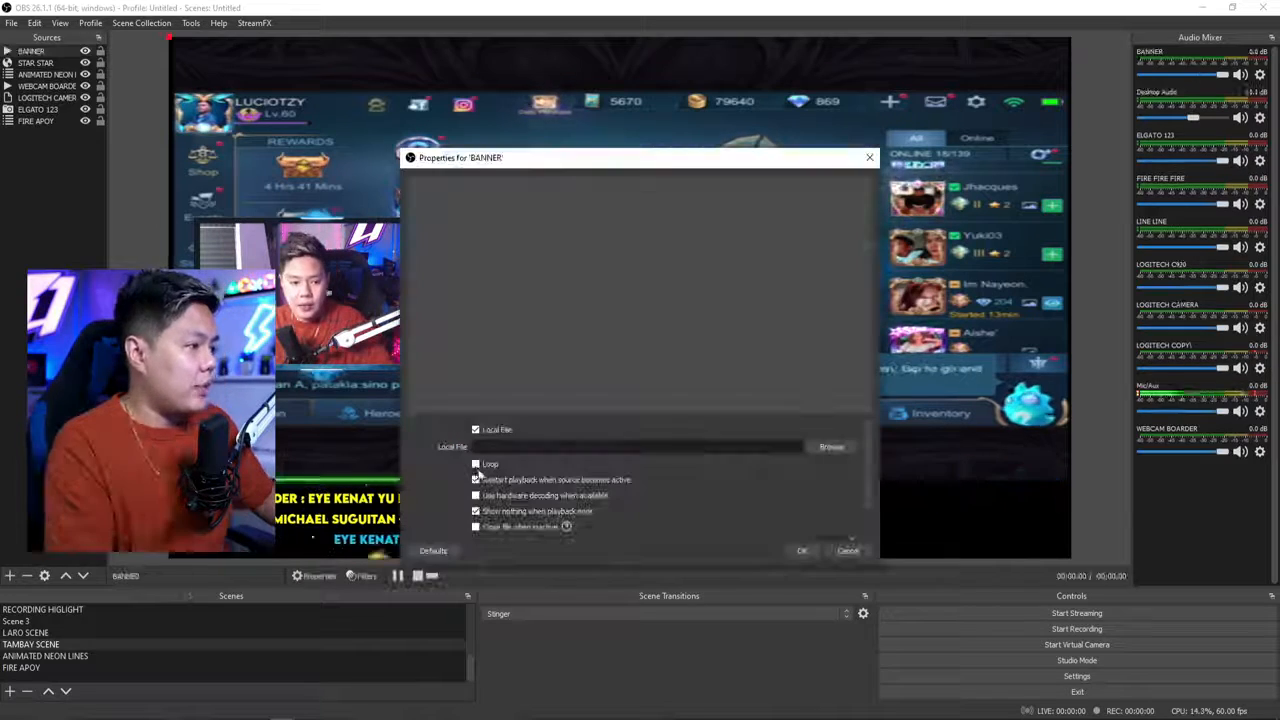
click(833, 448)
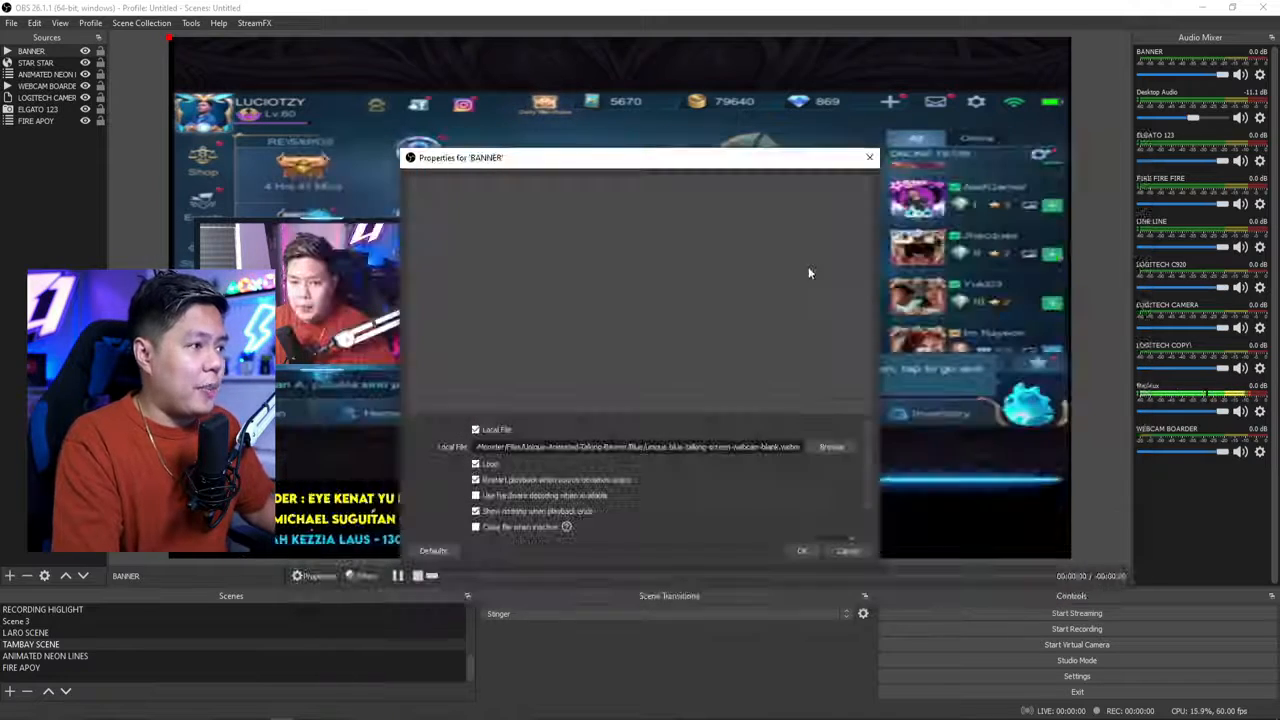
click(802, 550)
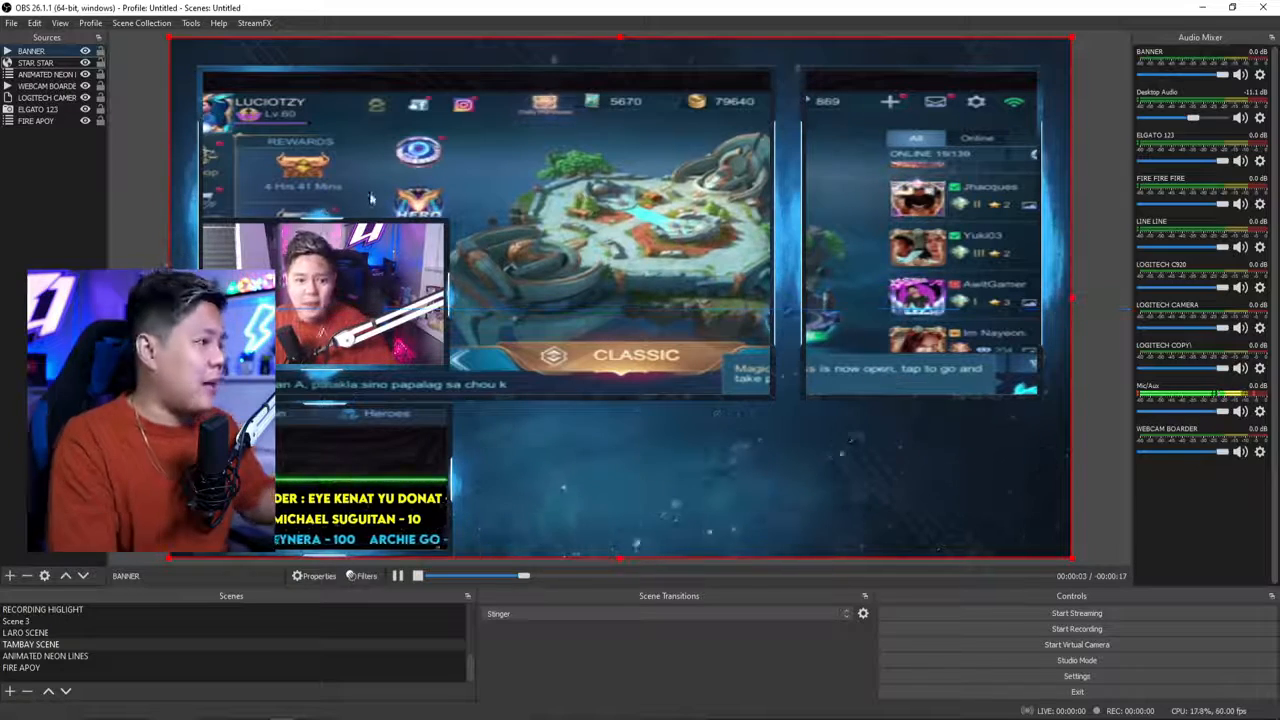
Move WEBCAM BOARDER to the lower-right corner of the canvas and place BANNER last in the source order.
click(40, 86)
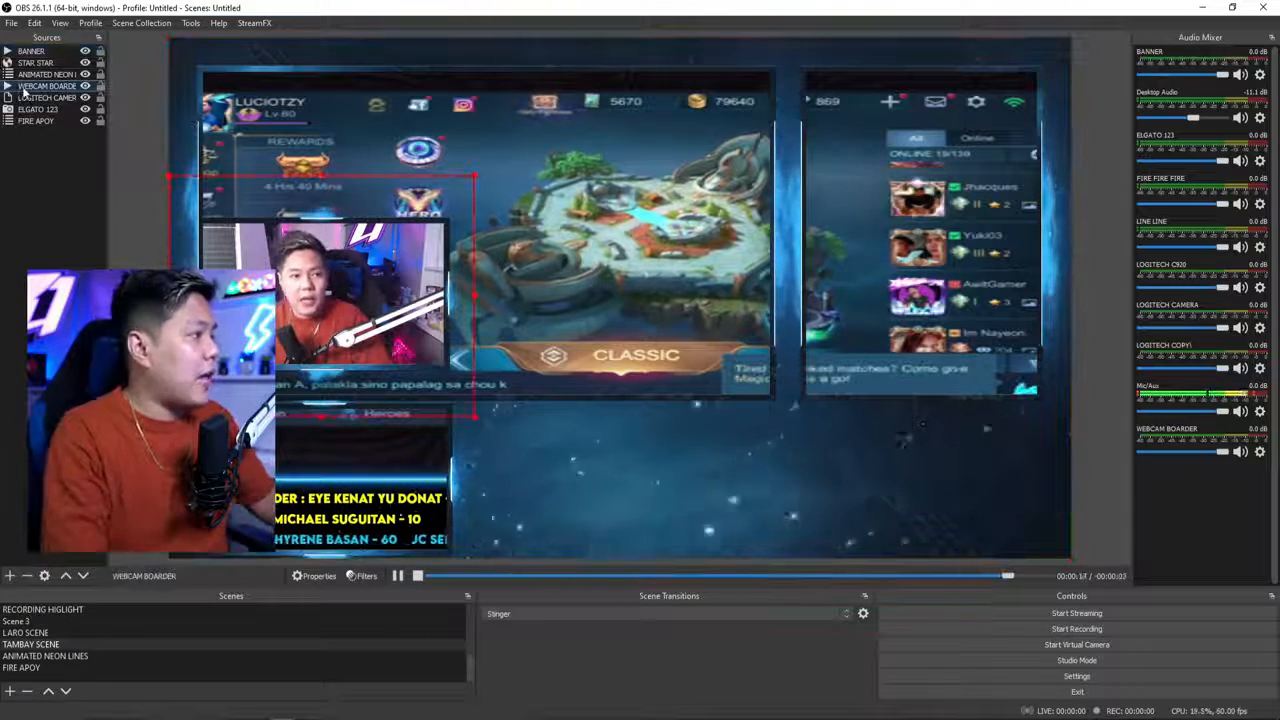
drag(440, 345, 1068, 529)
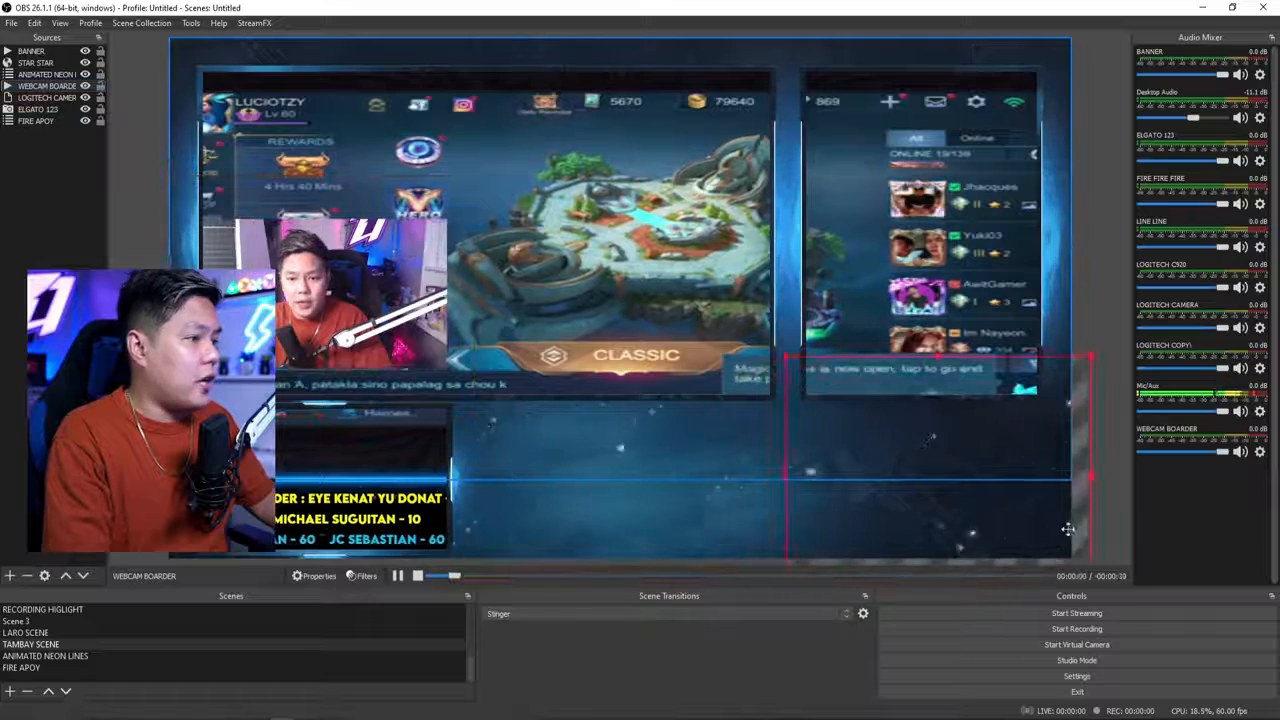
click(30, 51)
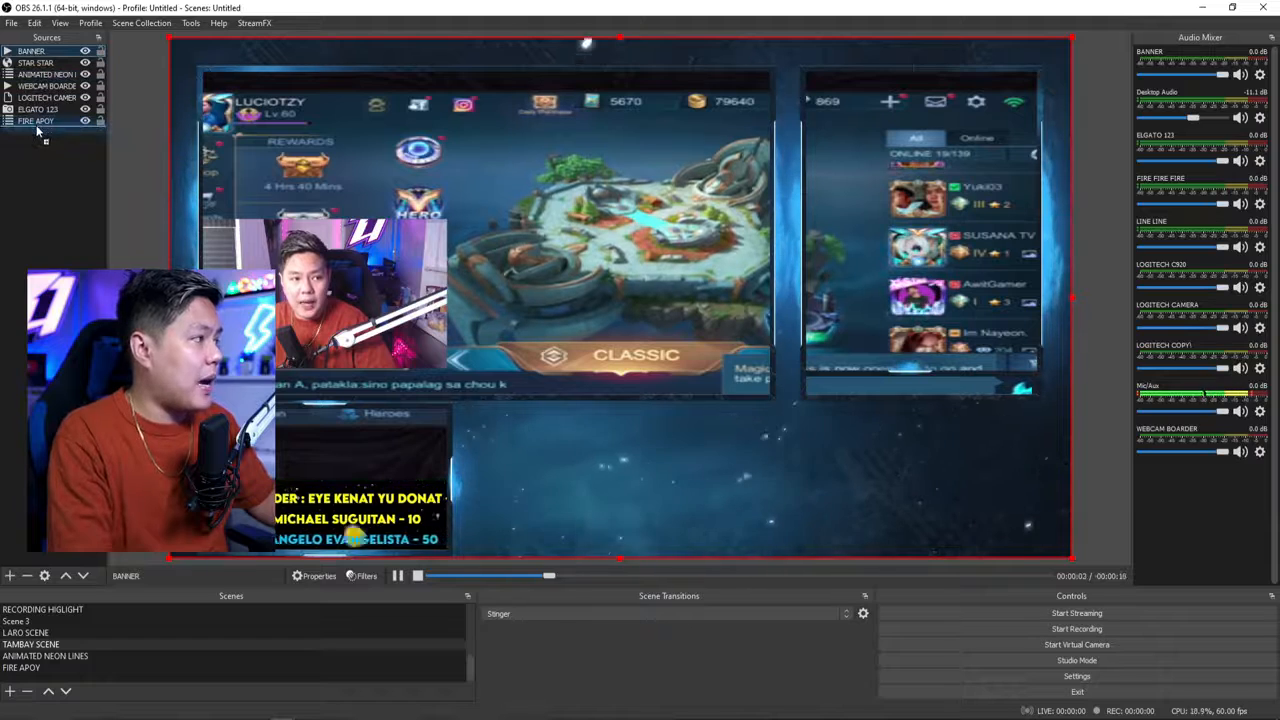
drag(37, 130, 37, 126)
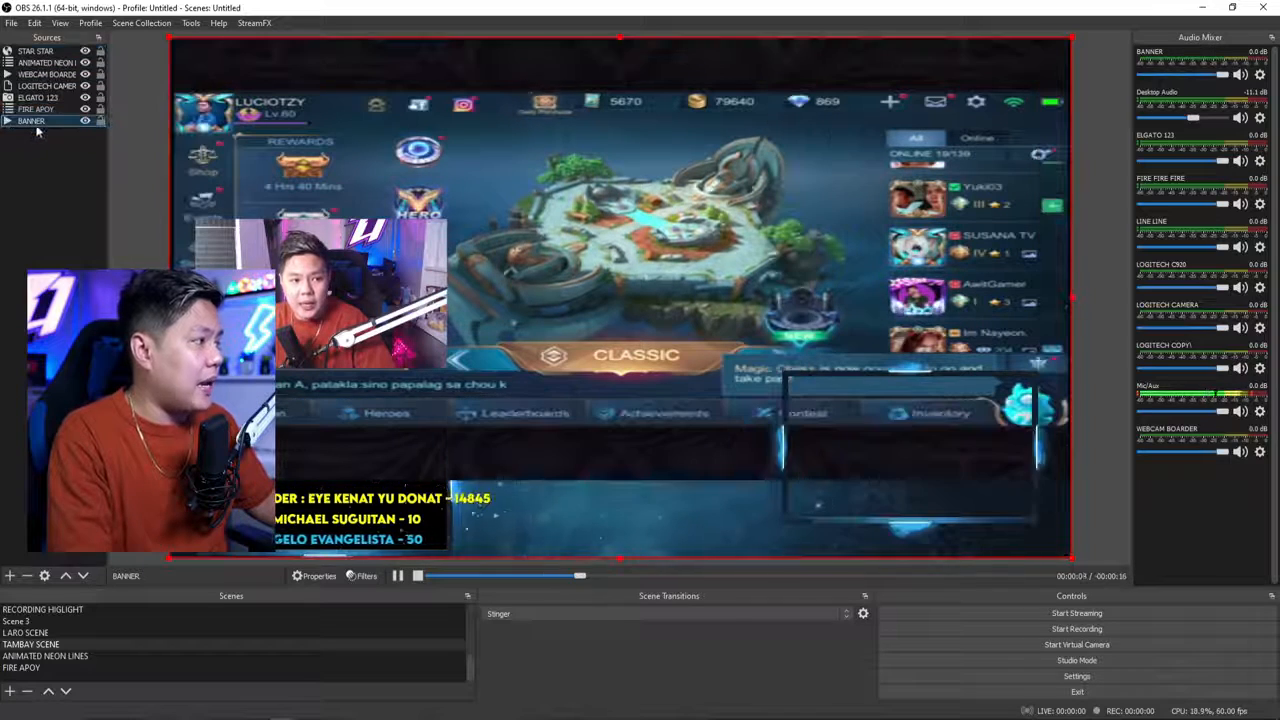
Hide FIRE APOY and the animated neon lines, and shrink ELGATO 123 into the lower-right area of the canvas.
click(85, 109)
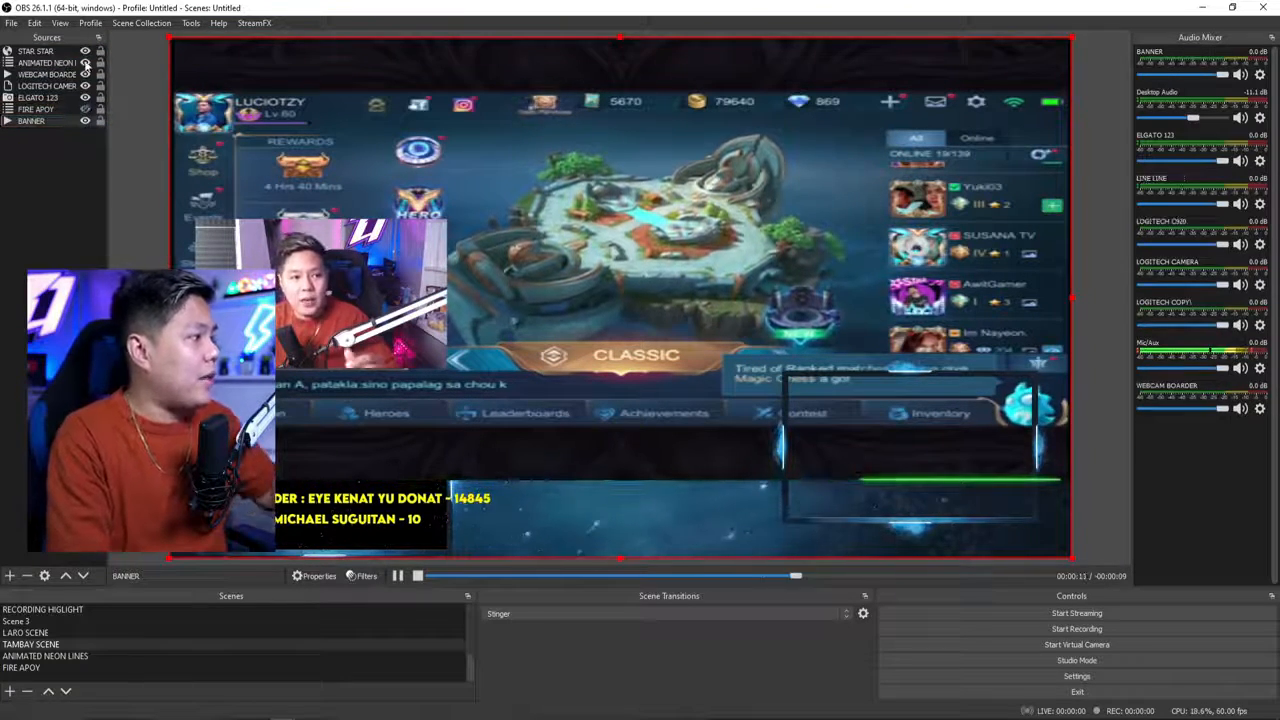
click(85, 62)
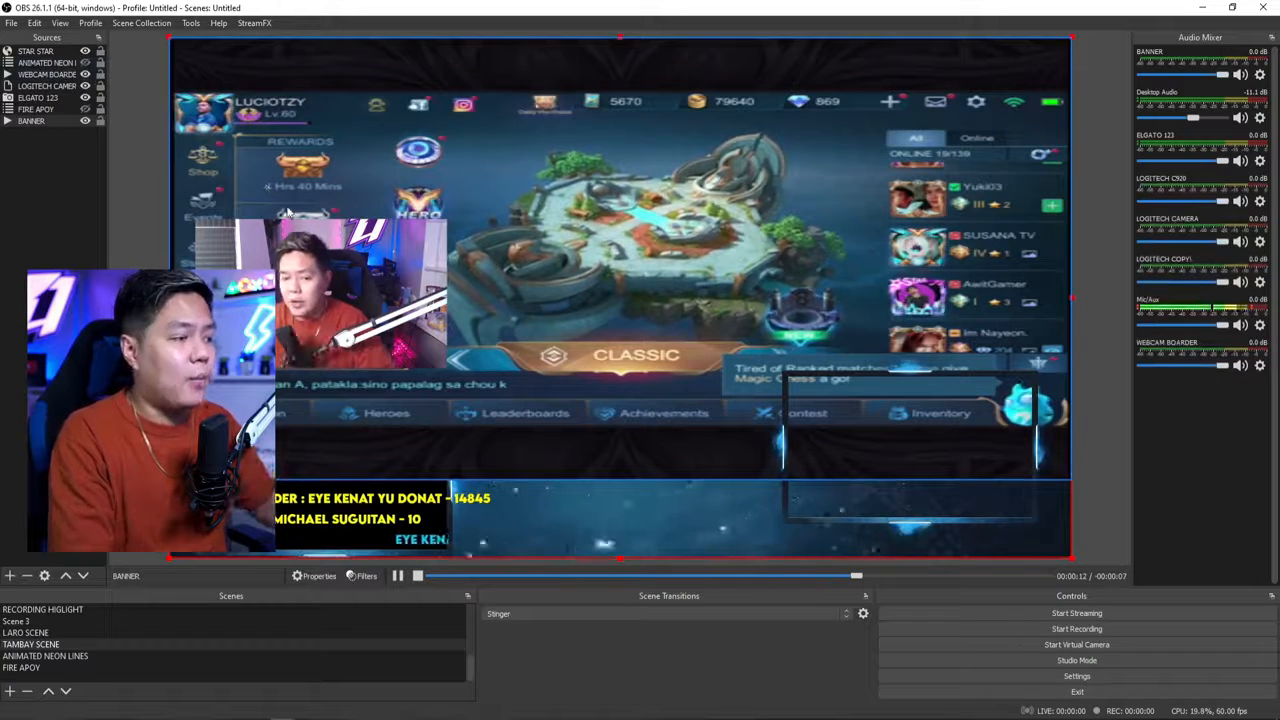
click(40, 97)
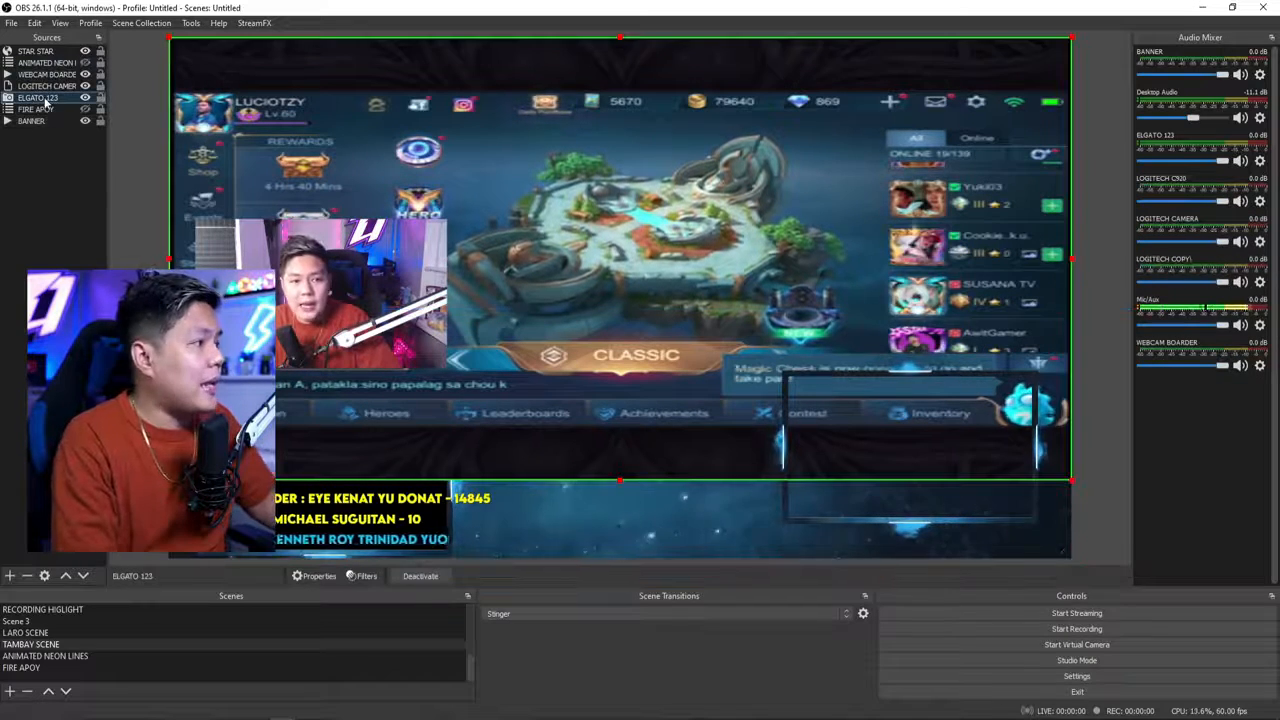
drag(170, 38, 818, 338)
drag(881, 432, 860, 499)
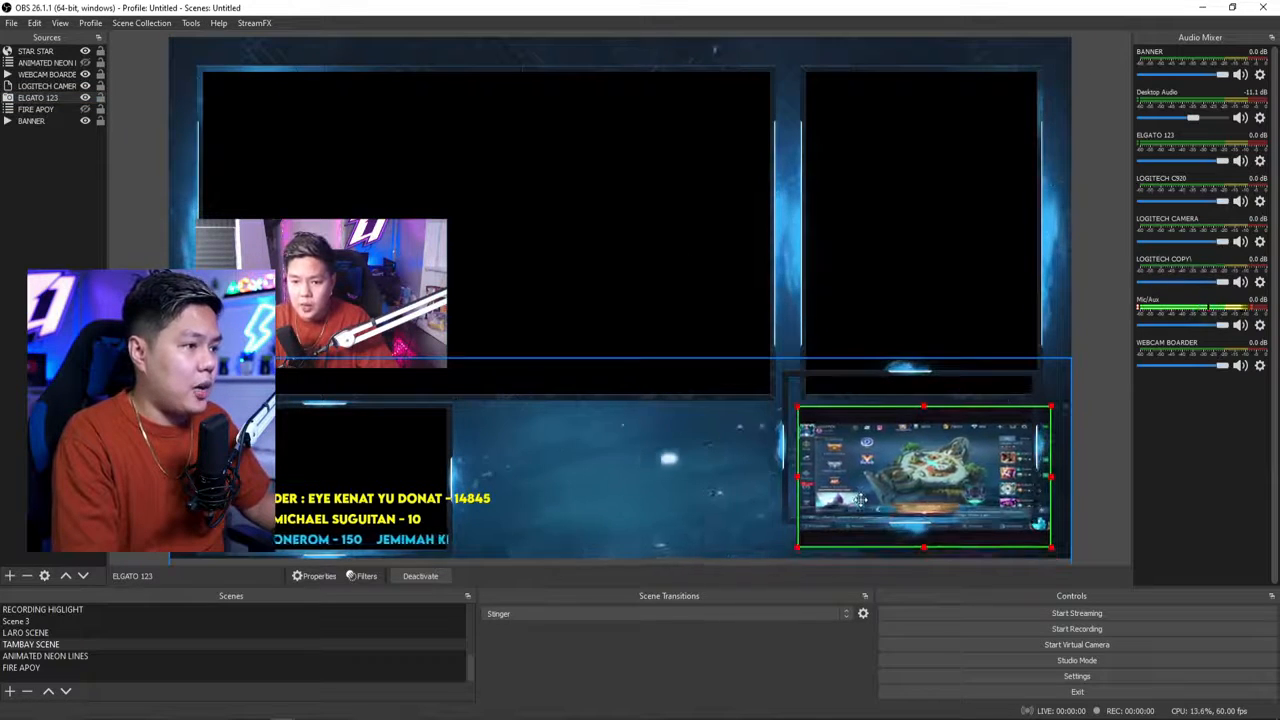
Narrow ELGATO 123 to fit the lower-right corner of the canvas and align WEBCAM BOARDER around it.
drag(1051, 476, 1038, 475)
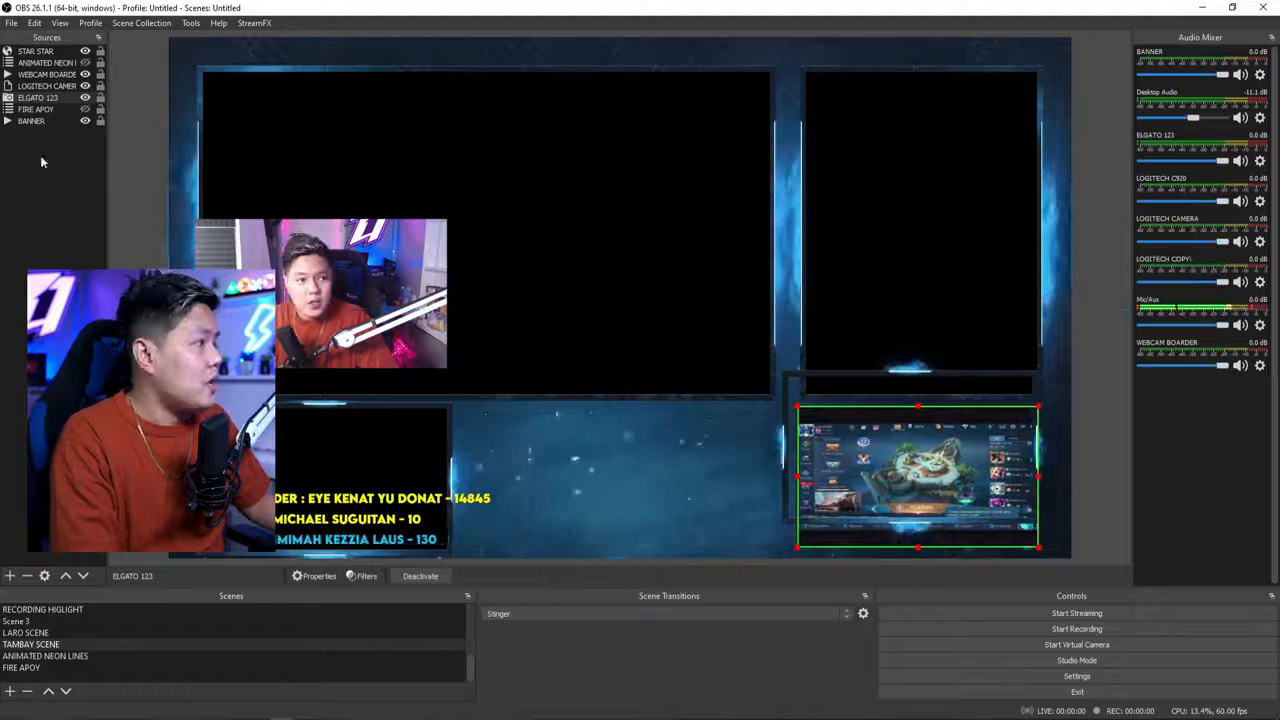
click(47, 75)
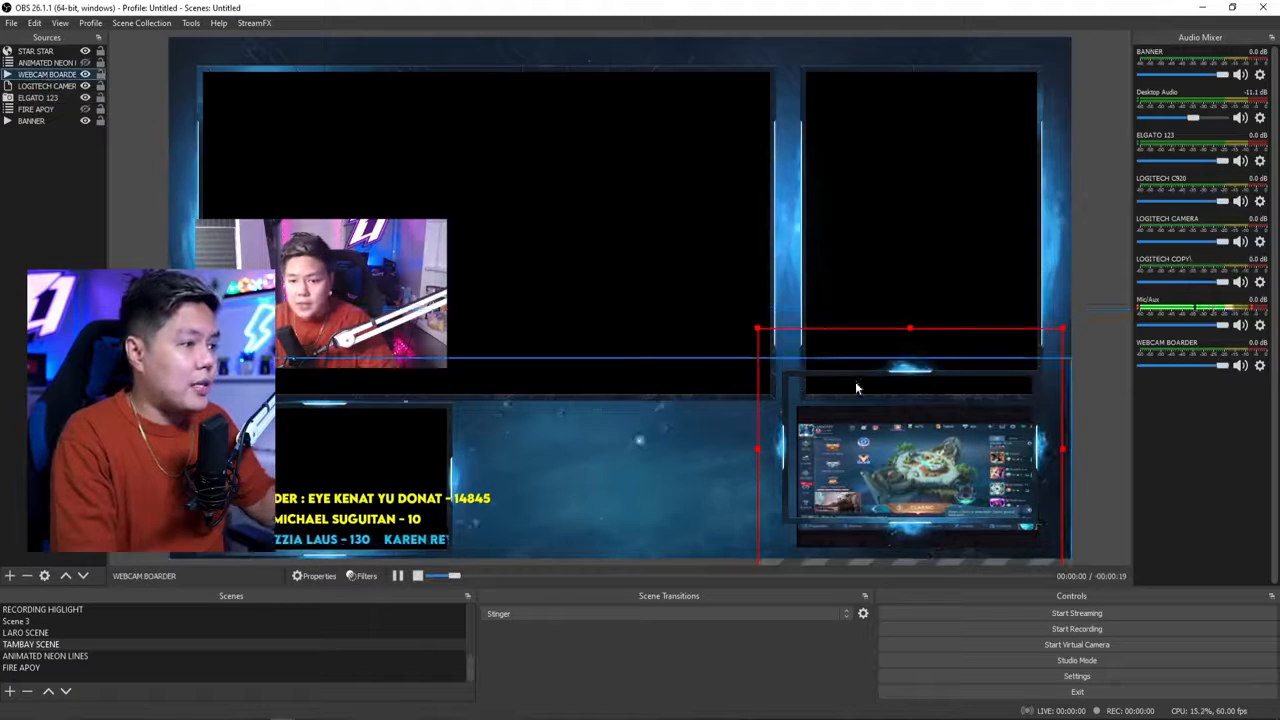
drag(872, 362, 868, 399)
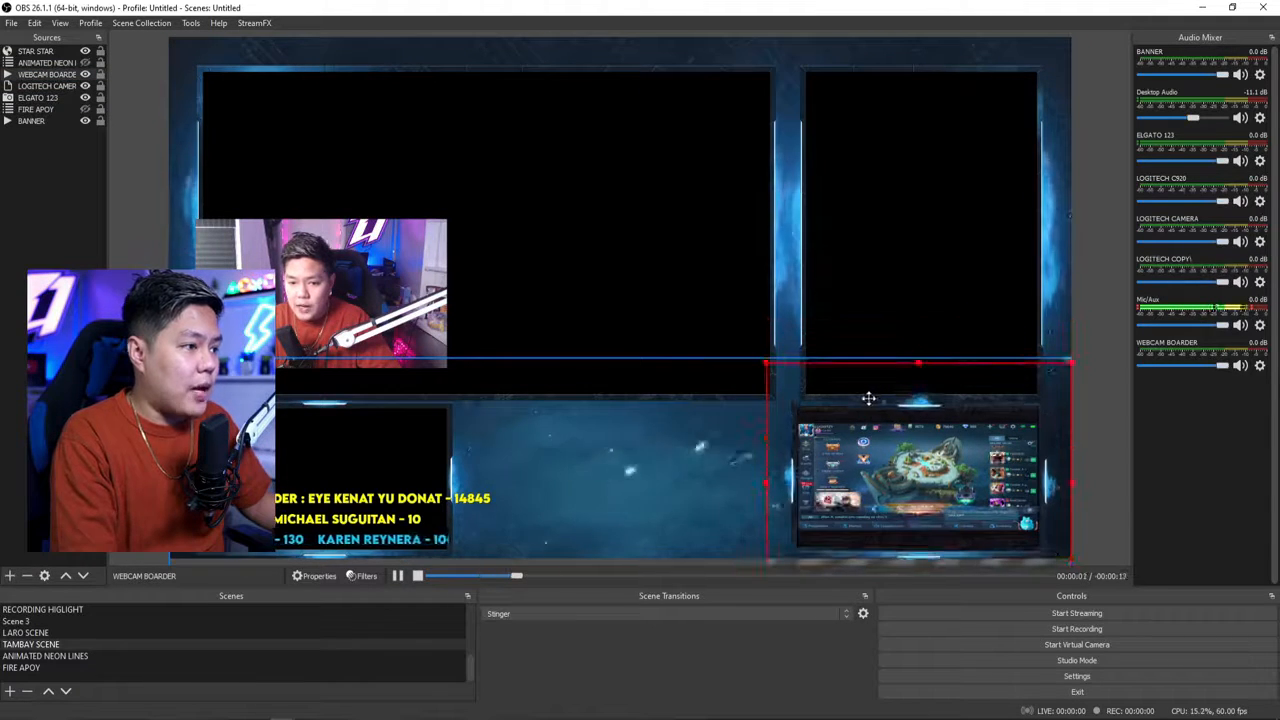
drag(918, 363, 920, 383)
mouse_move(943, 478)
mouse_down()
mouse_move(950, 469)
mouse_move(936, 469)
mouse_move(939, 488)
mouse_move(939, 470)
mouse_up()
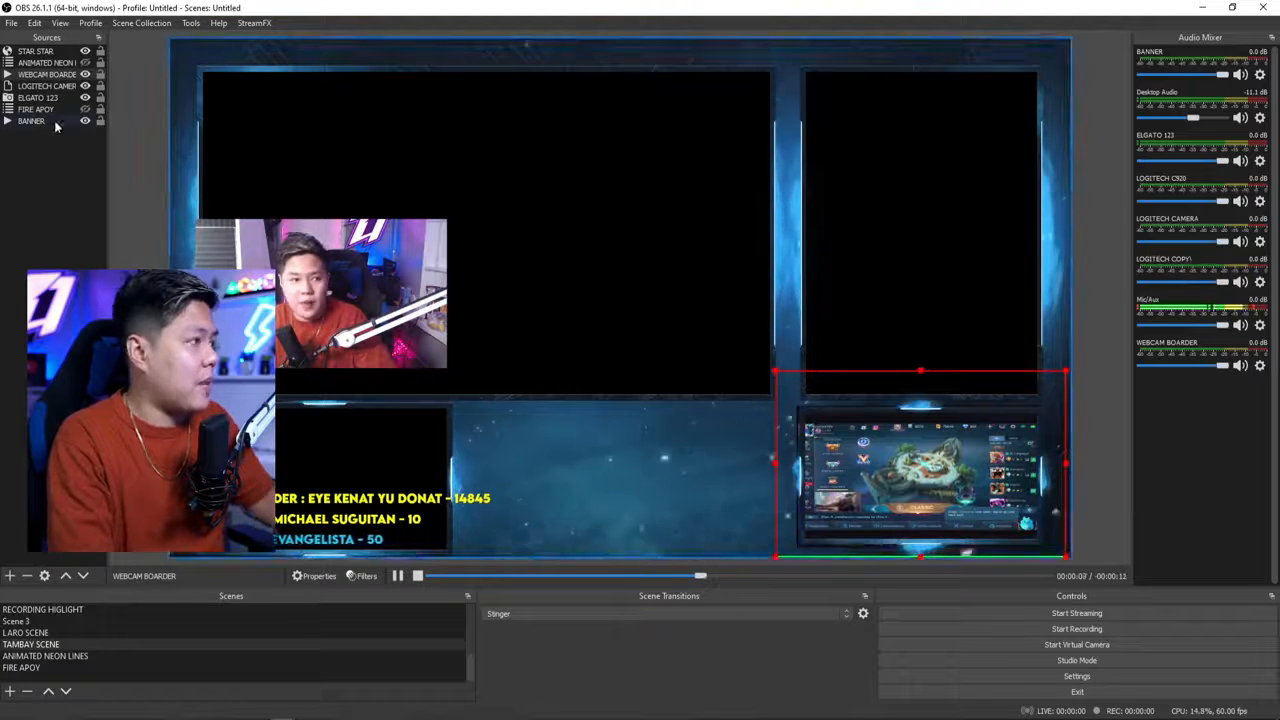
Move LOGITECH CAMERA into the banner's lower-left frame, hide STAR STAR, and place the camera below BANNER in the source order.
click(46, 87)
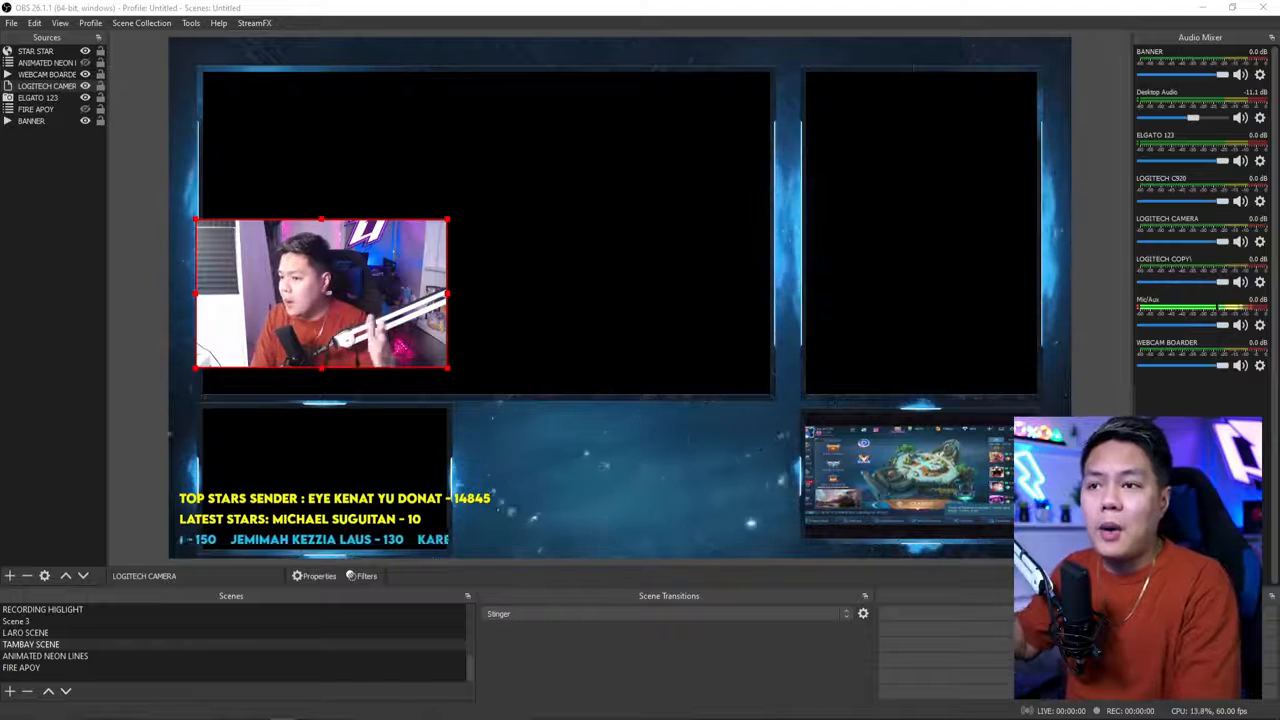
drag(348, 283, 351, 467)
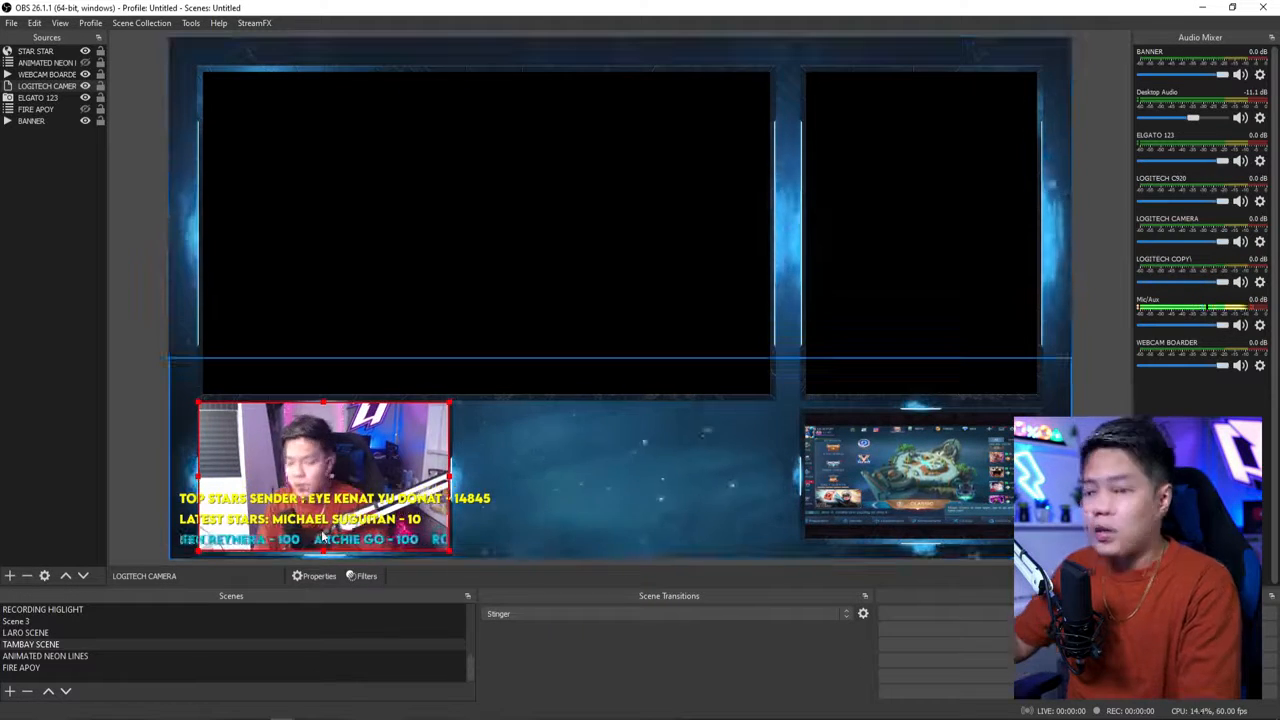
click(379, 537)
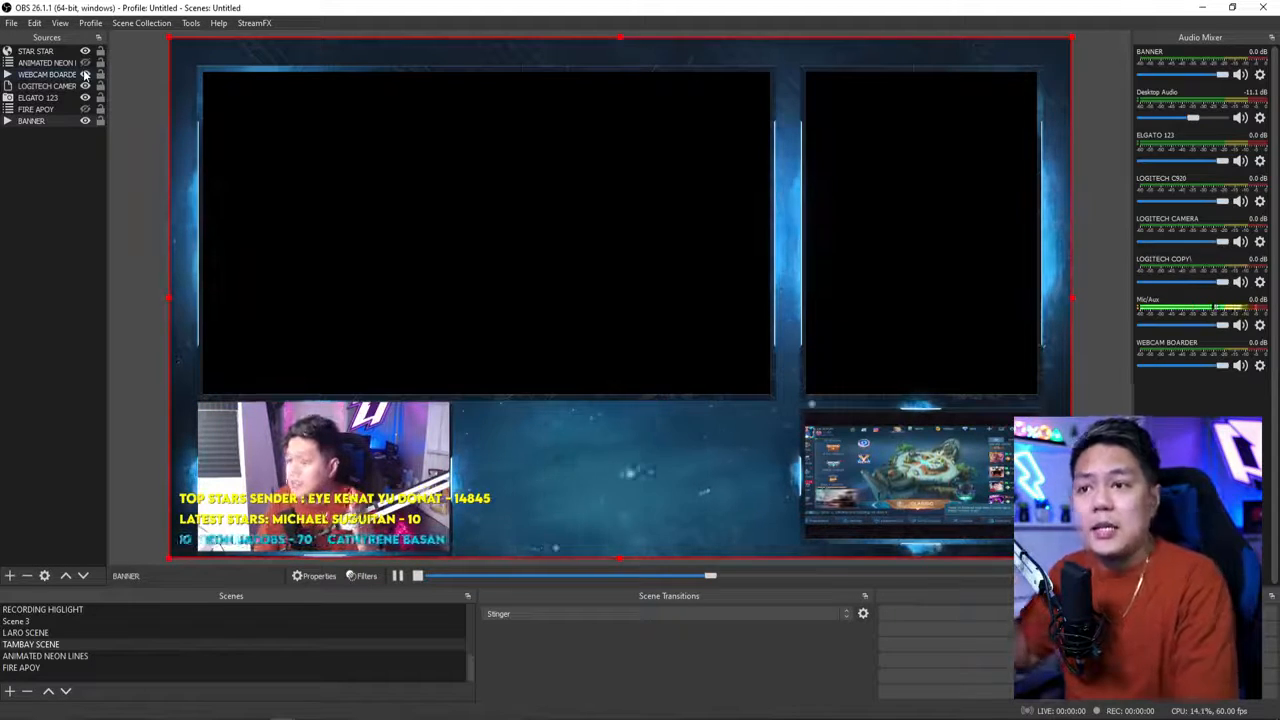
click(52, 86)
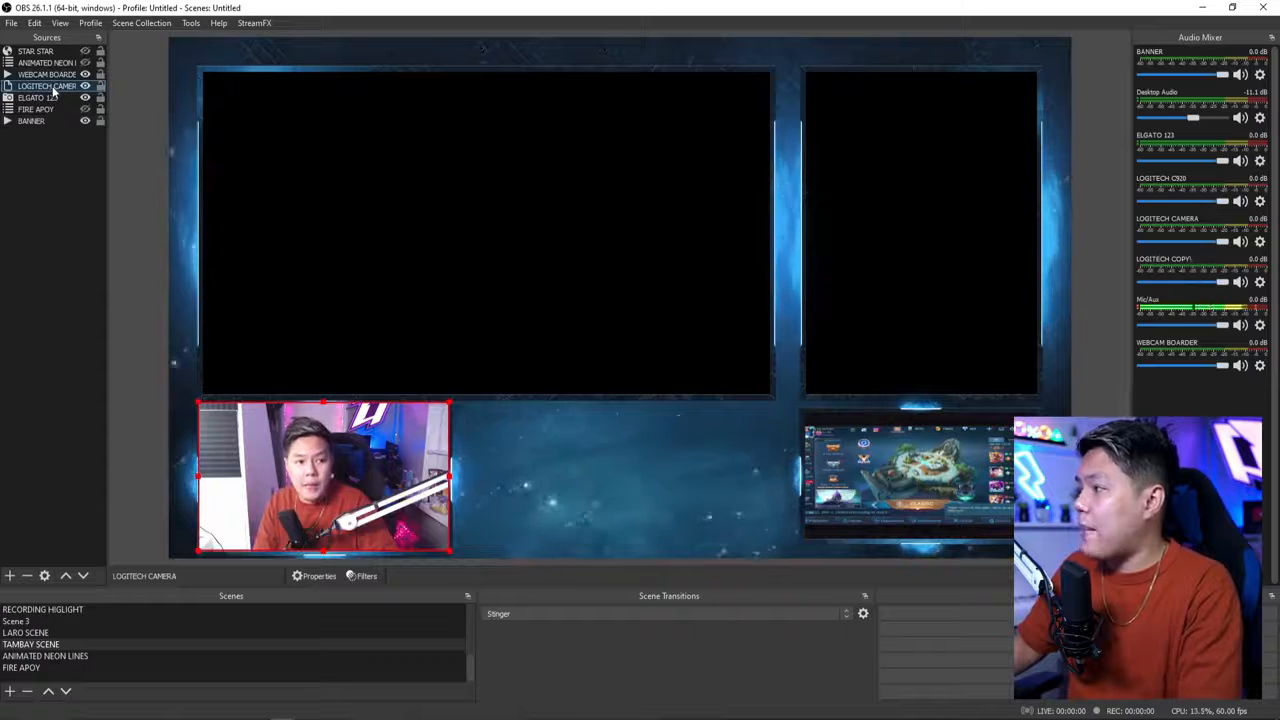
drag(52, 102, 53, 126)
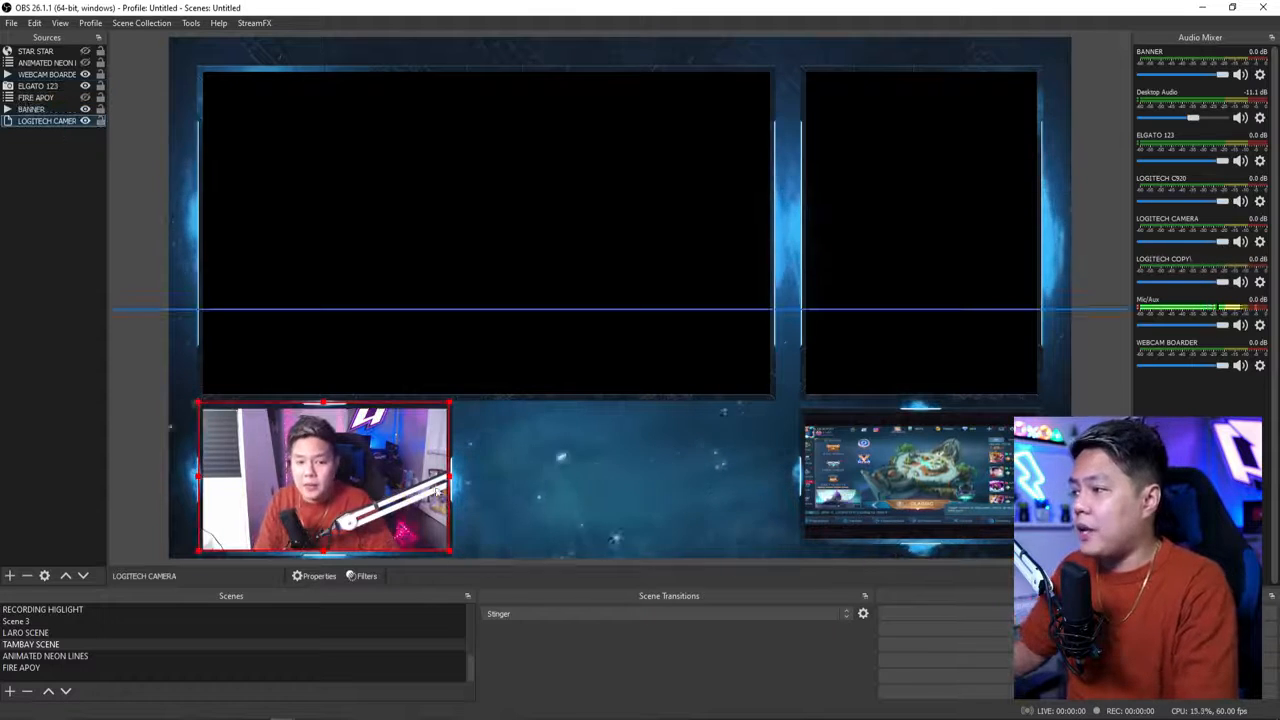
click(578, 472)
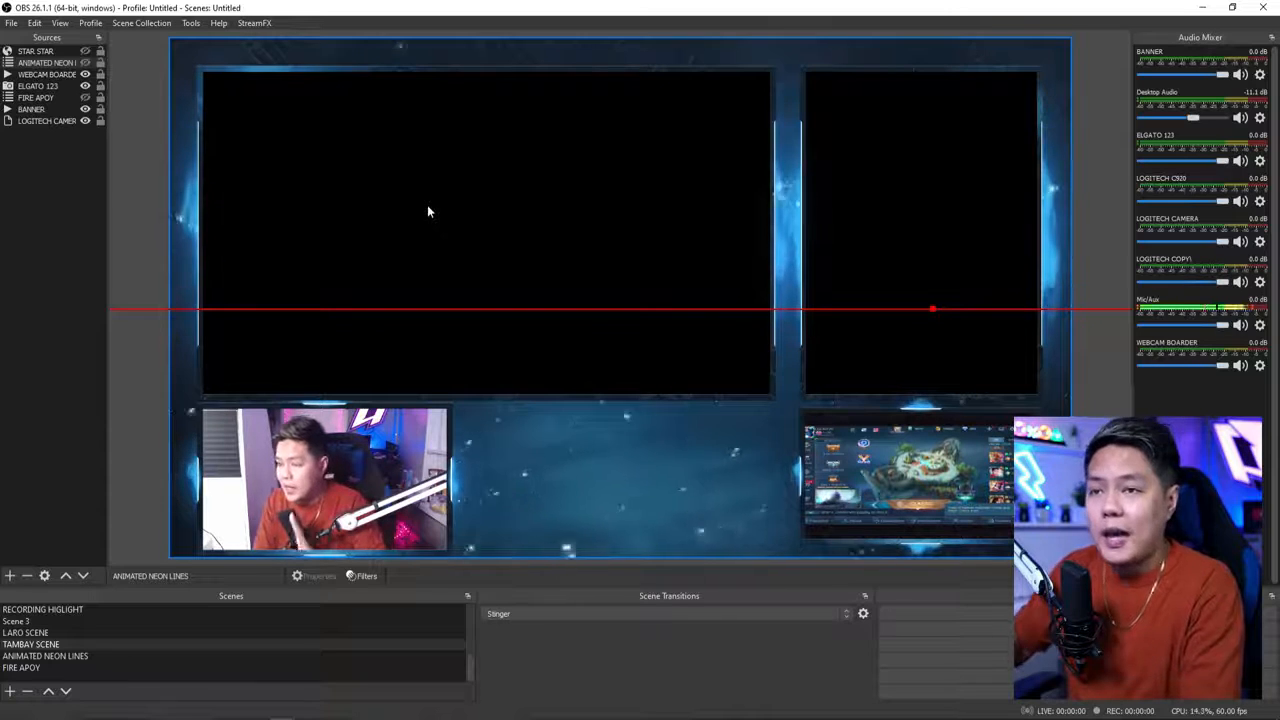
Add a Media Source named WANWAN HL using the final wanwan video from the E:\VLOG YT folder.
right_click(50, 152)
mouse_move(80, 160)
click(204, 283)
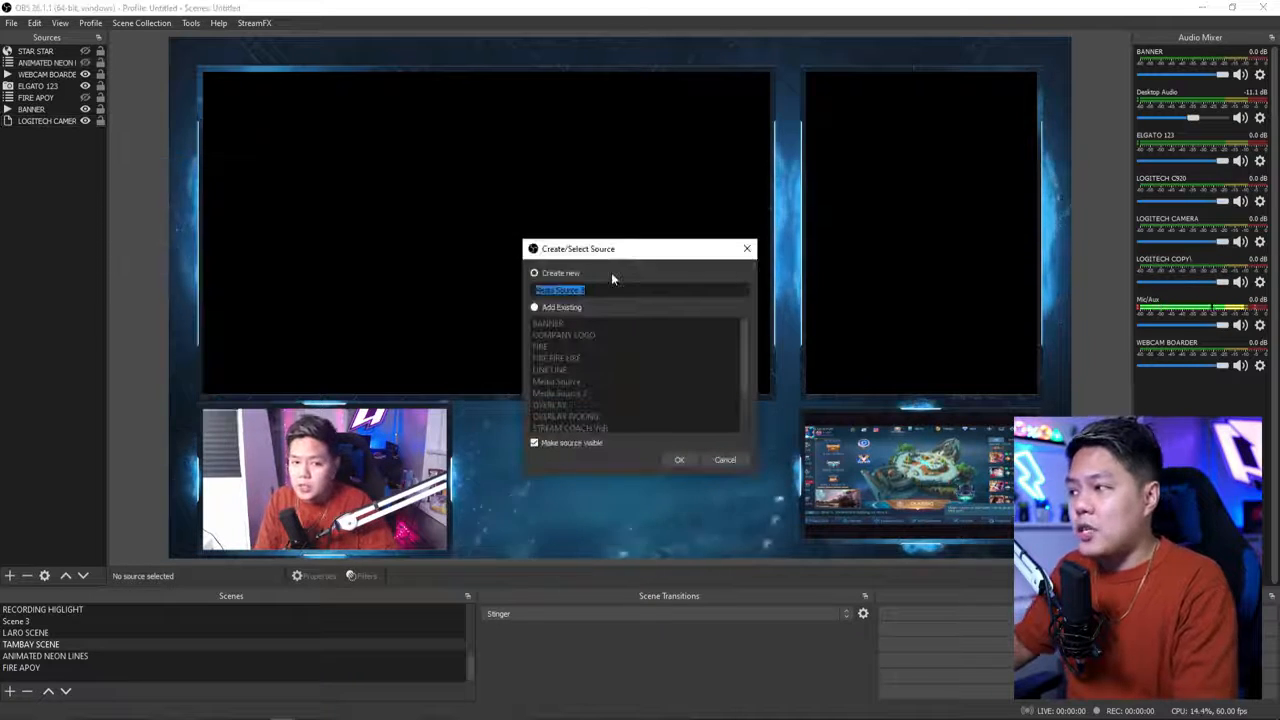
text(WANWAN HL)
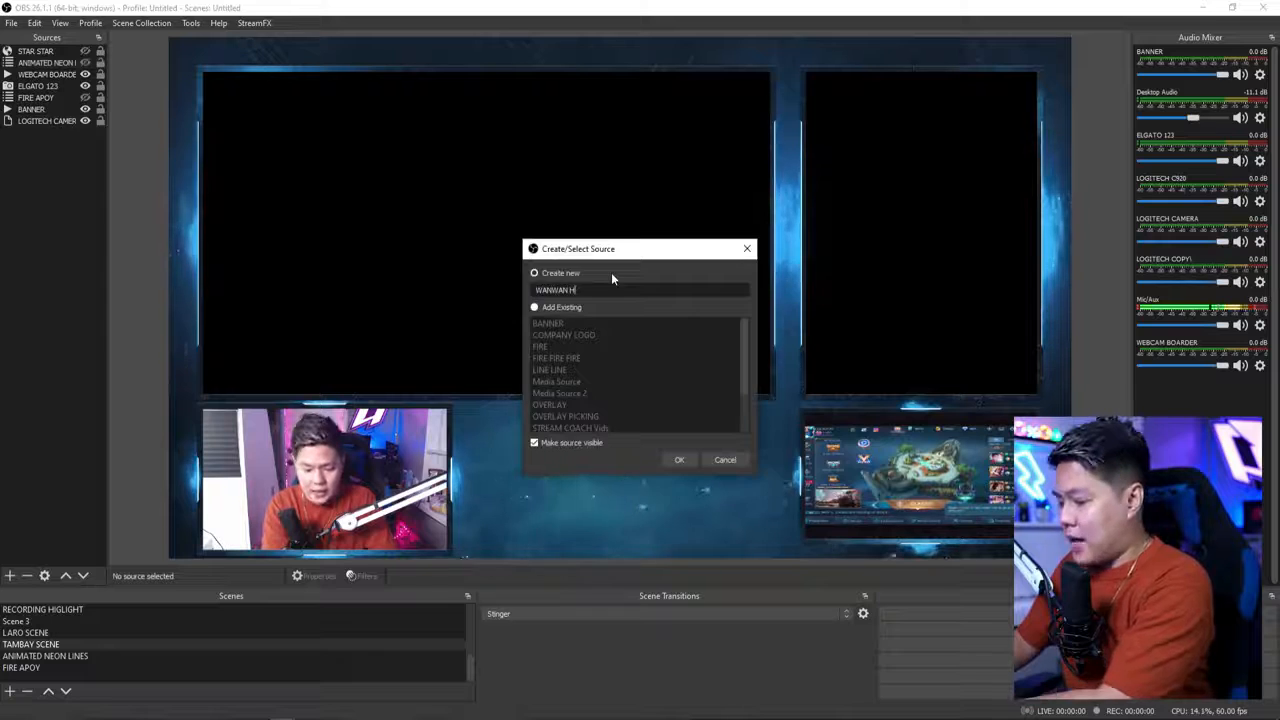
key(Return)
click(832, 448)
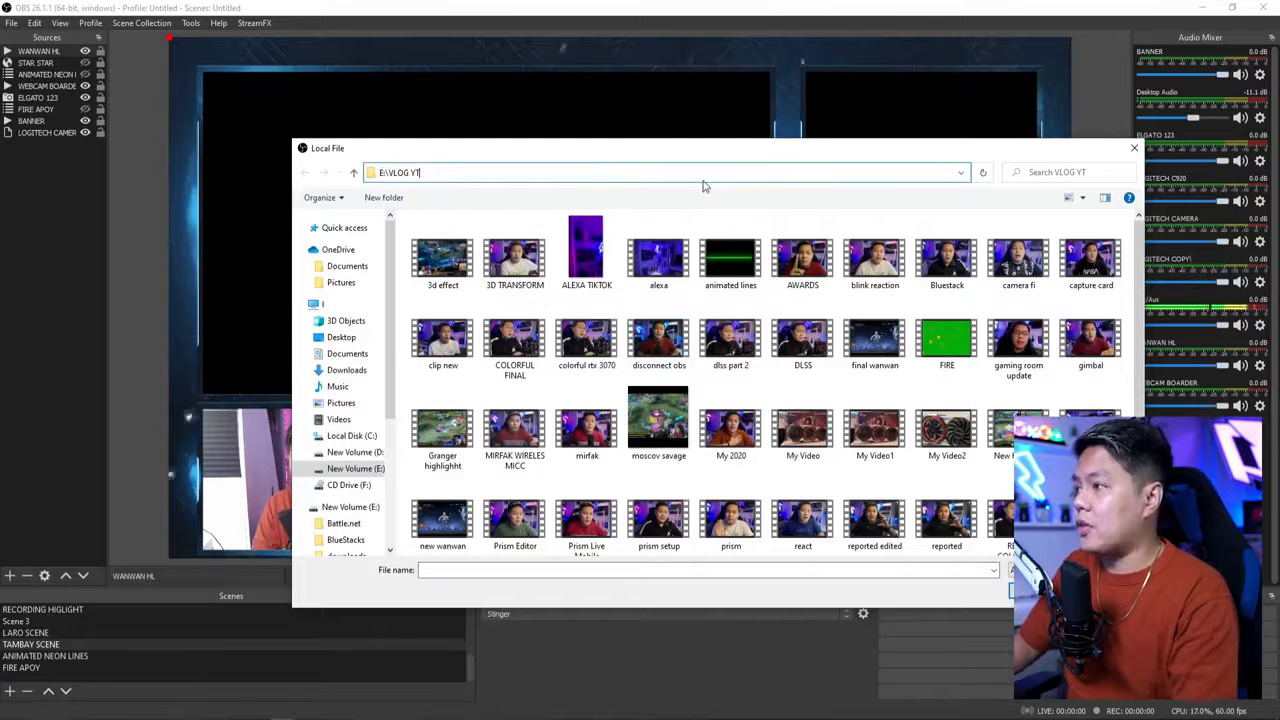
double_click(885, 352)
click(798, 549)
Scale WANWAN HL to fill the banner's large upper-left frame and place it below BANNER in the source order.
drag(1070, 556, 705, 332)
drag(572, 222, 602, 253)
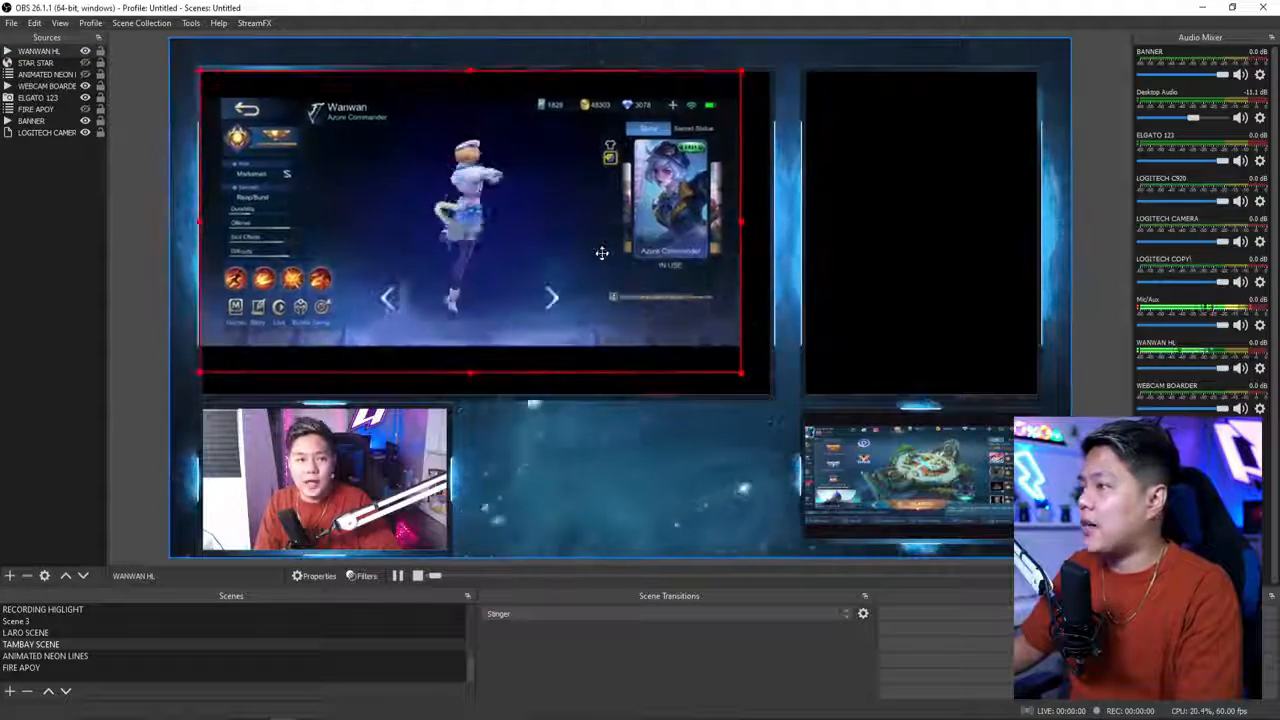
drag(742, 373, 775, 397)
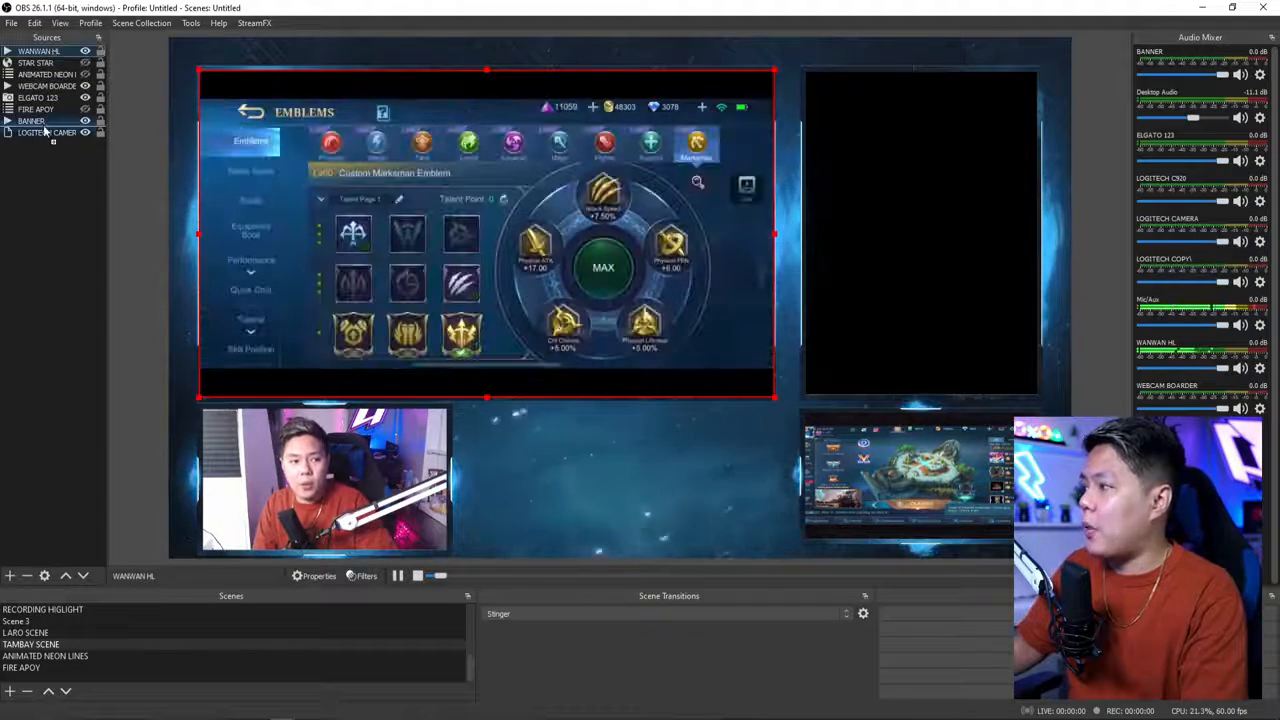
drag(45, 130, 45, 127)
click(676, 504)
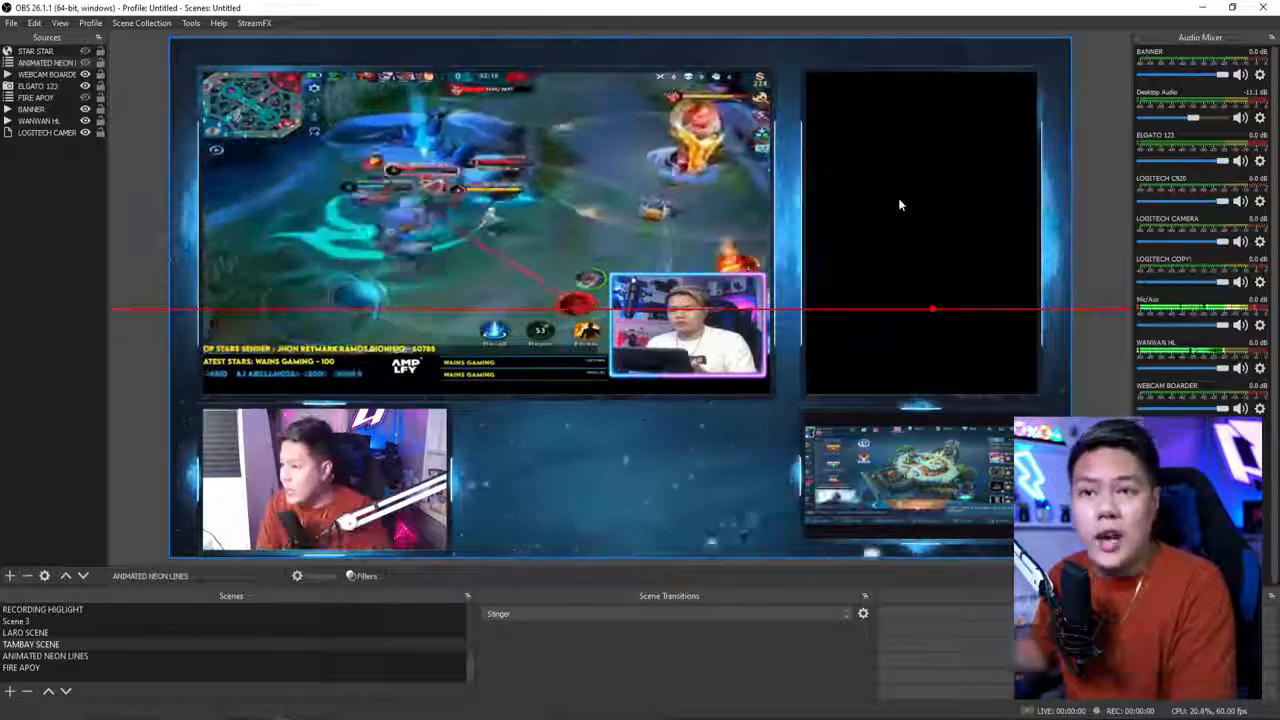
Switch to Streamlabs in the browser, open the Chat Box widget and copy its widget URL.
mouse_move(286, 716)
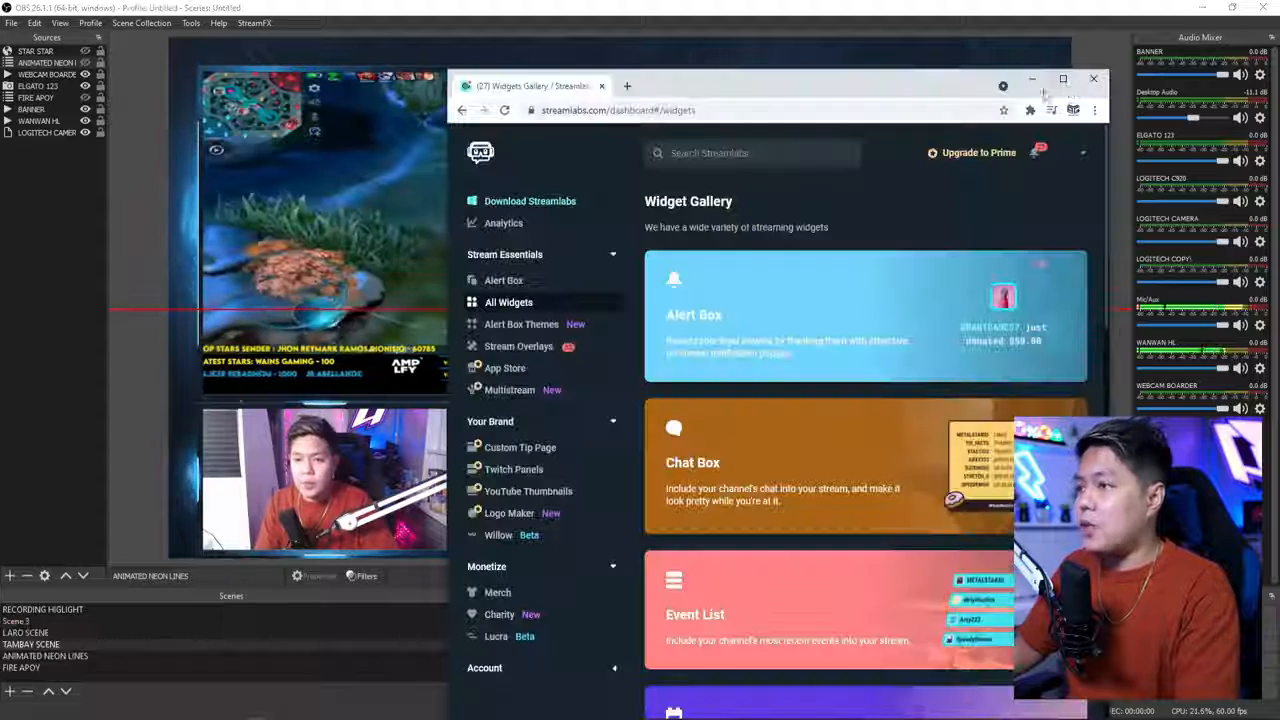
click(357, 677)
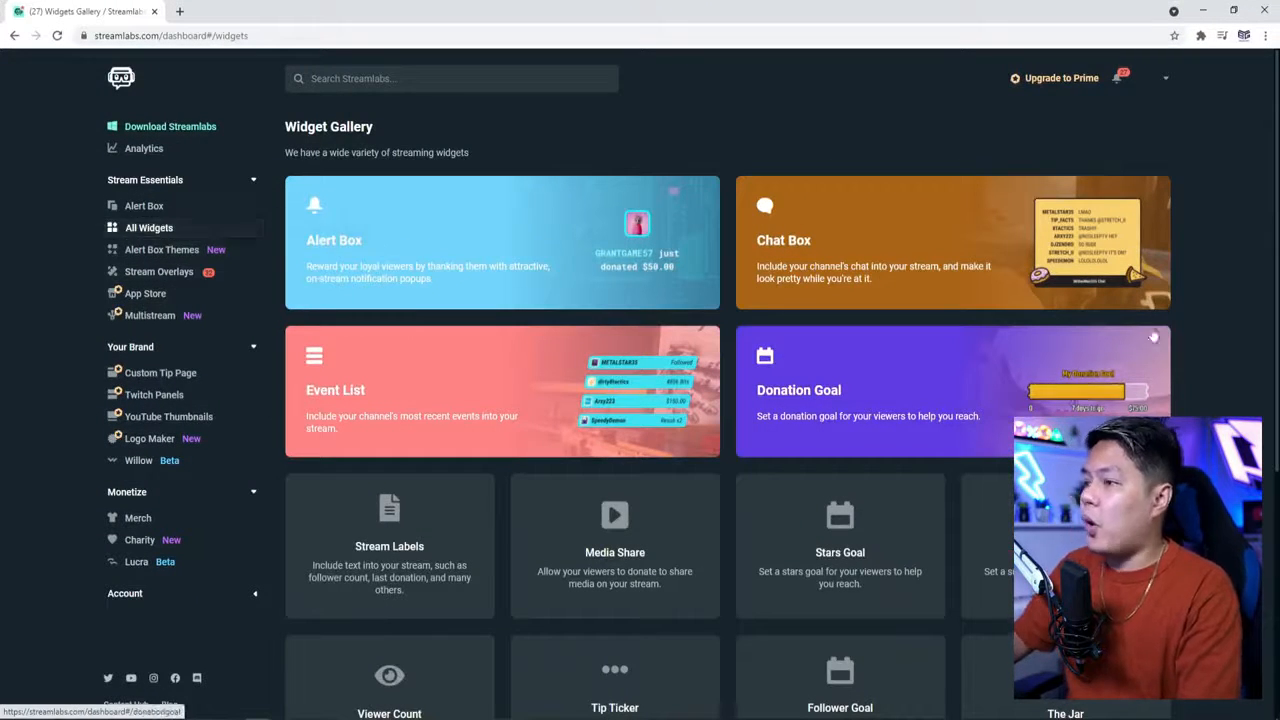
click(816, 262)
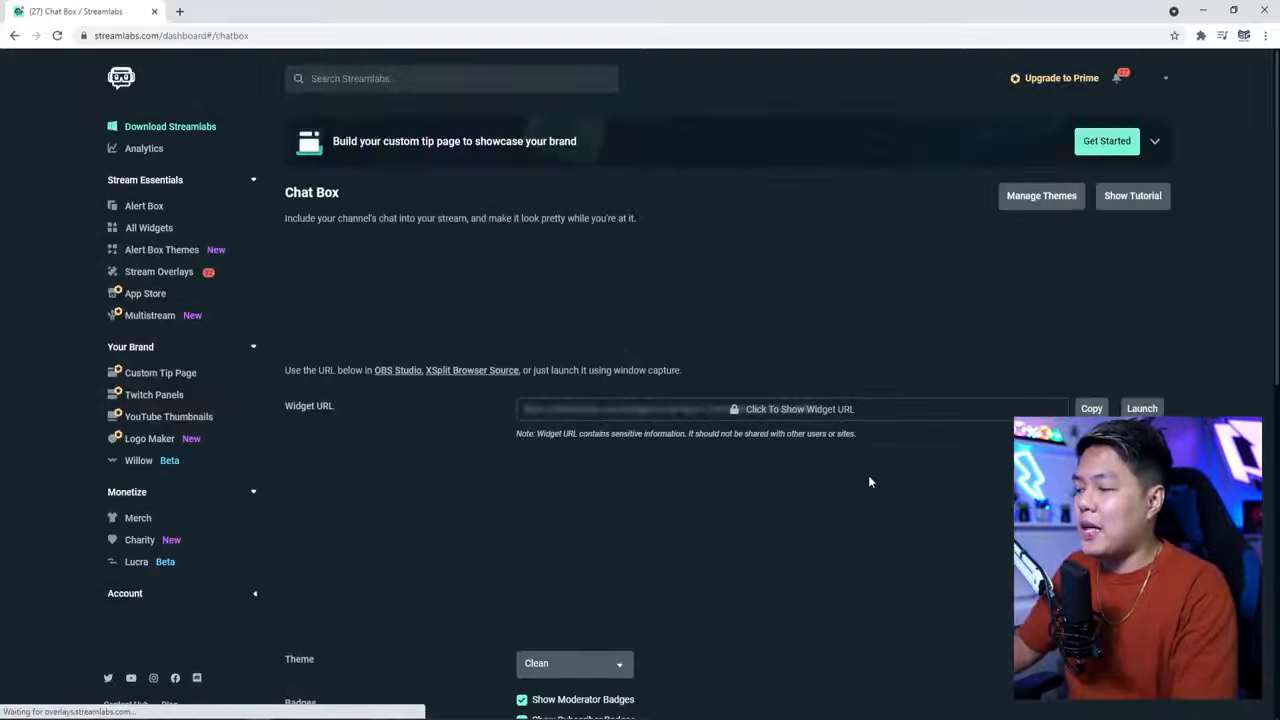
scroll(872, 480, down, 2)
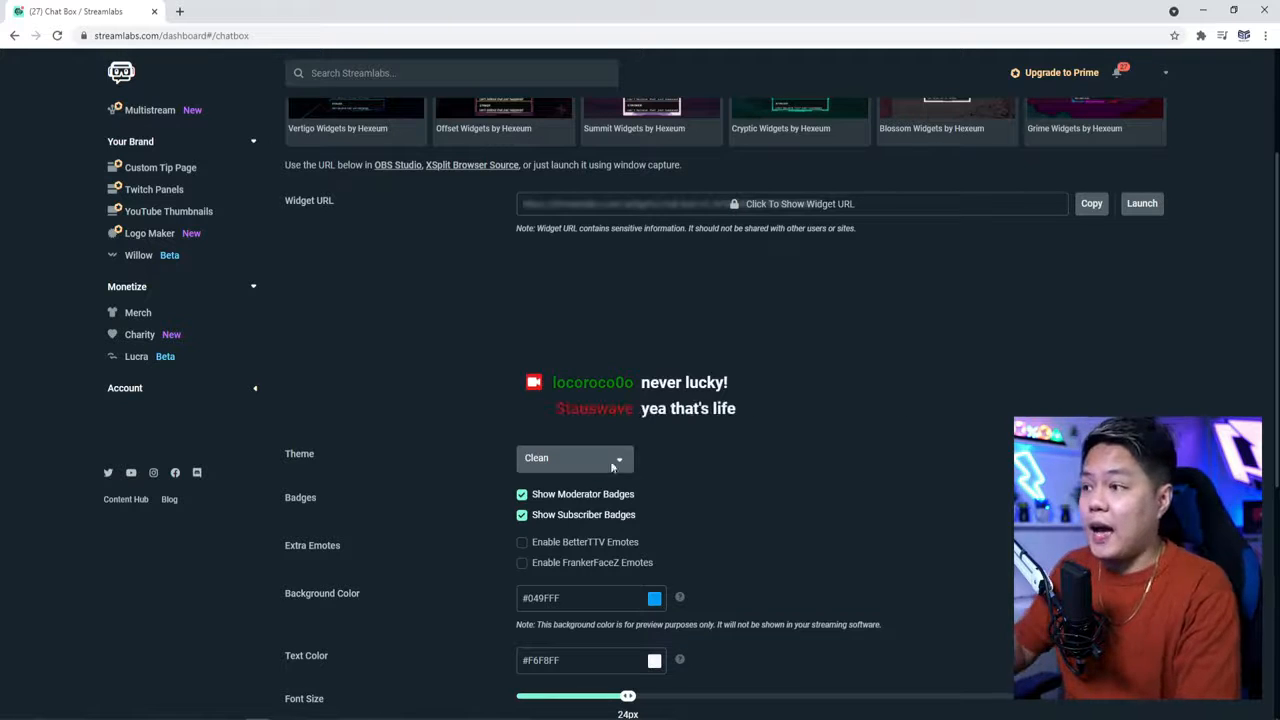
click(1090, 206)
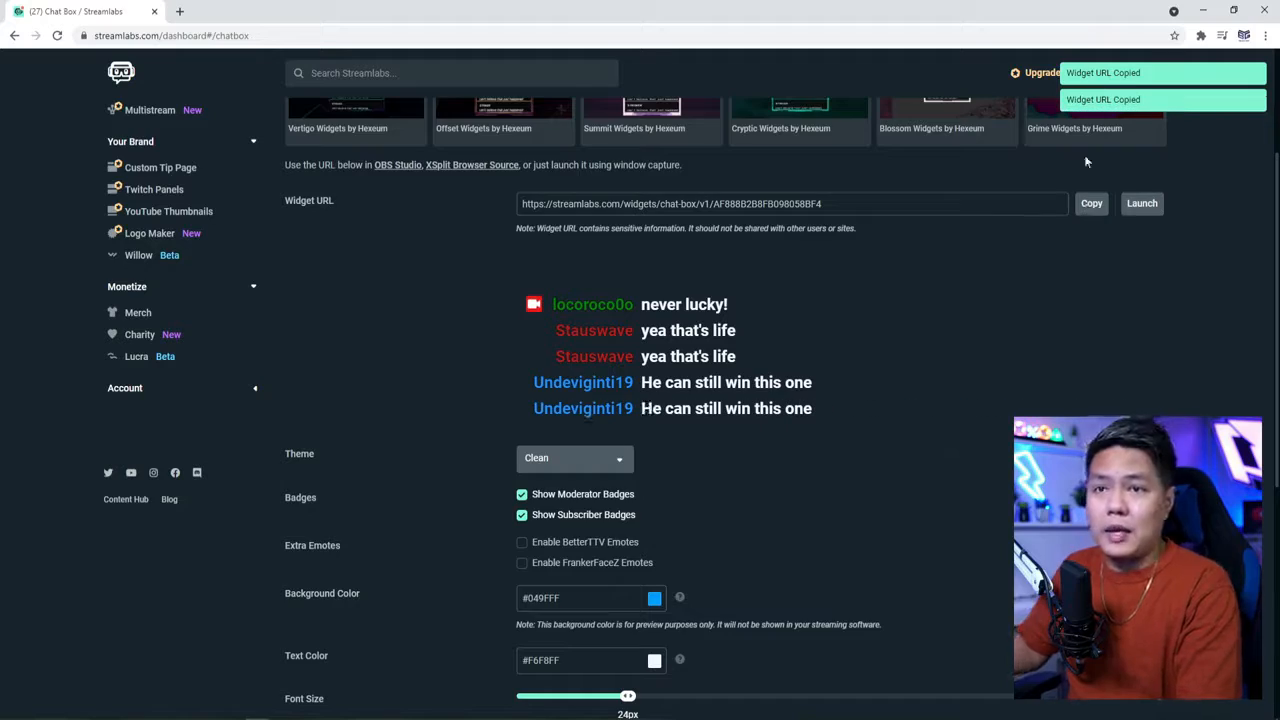
Switch back to OBS and add a Browser source named CHAT CHAT with the copied chat box widget URL, 800 by 600.
key(alt+Tab)
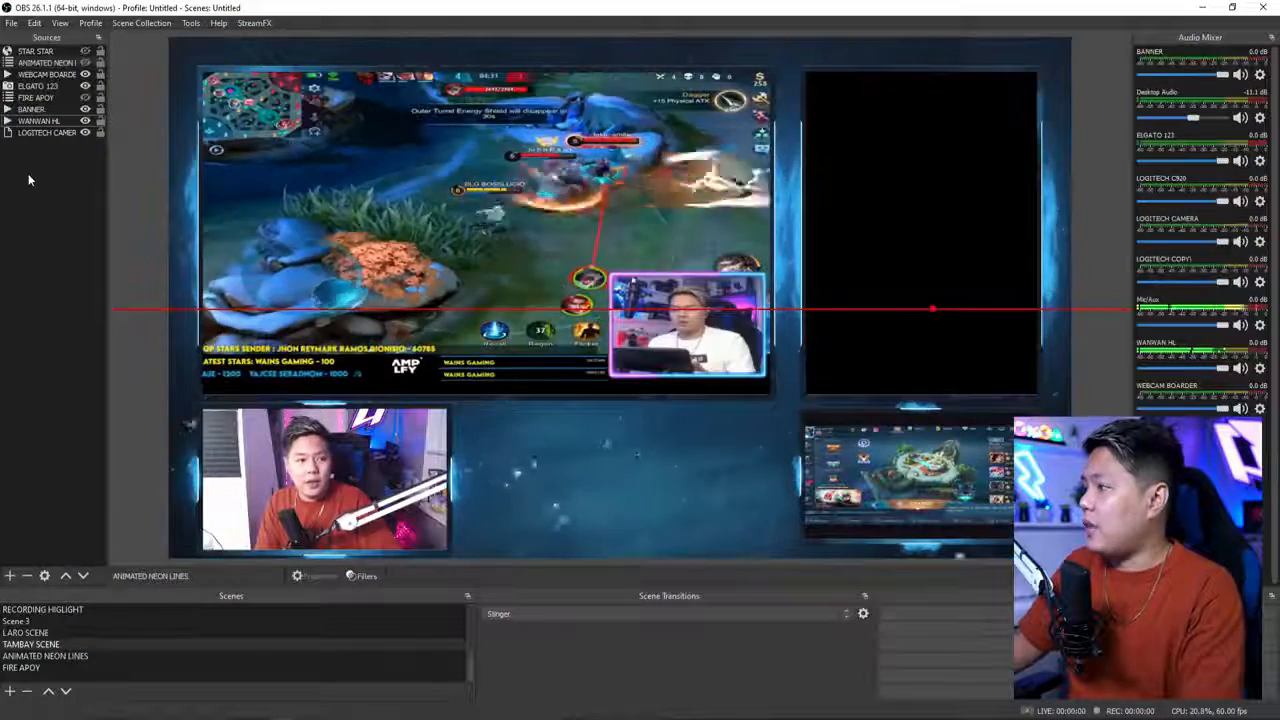
right_click(29, 177)
mouse_move(50, 183)
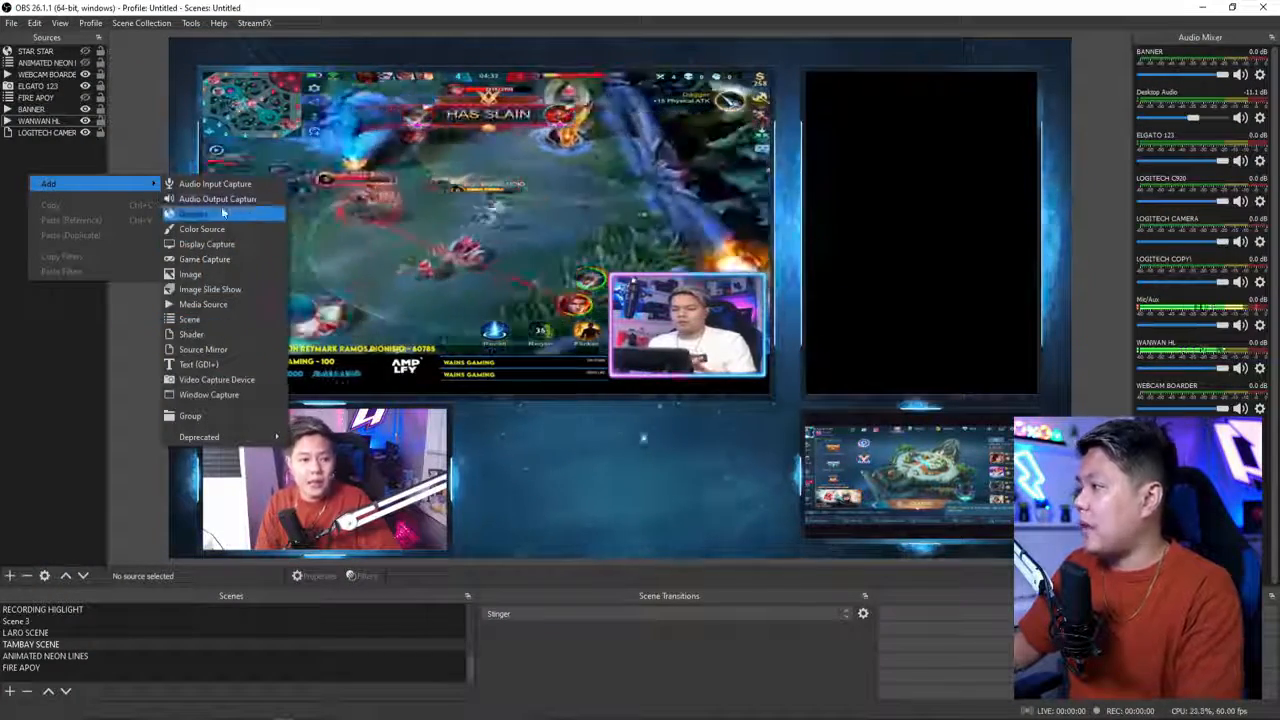
click(222, 212)
text(CHAT CHAT)
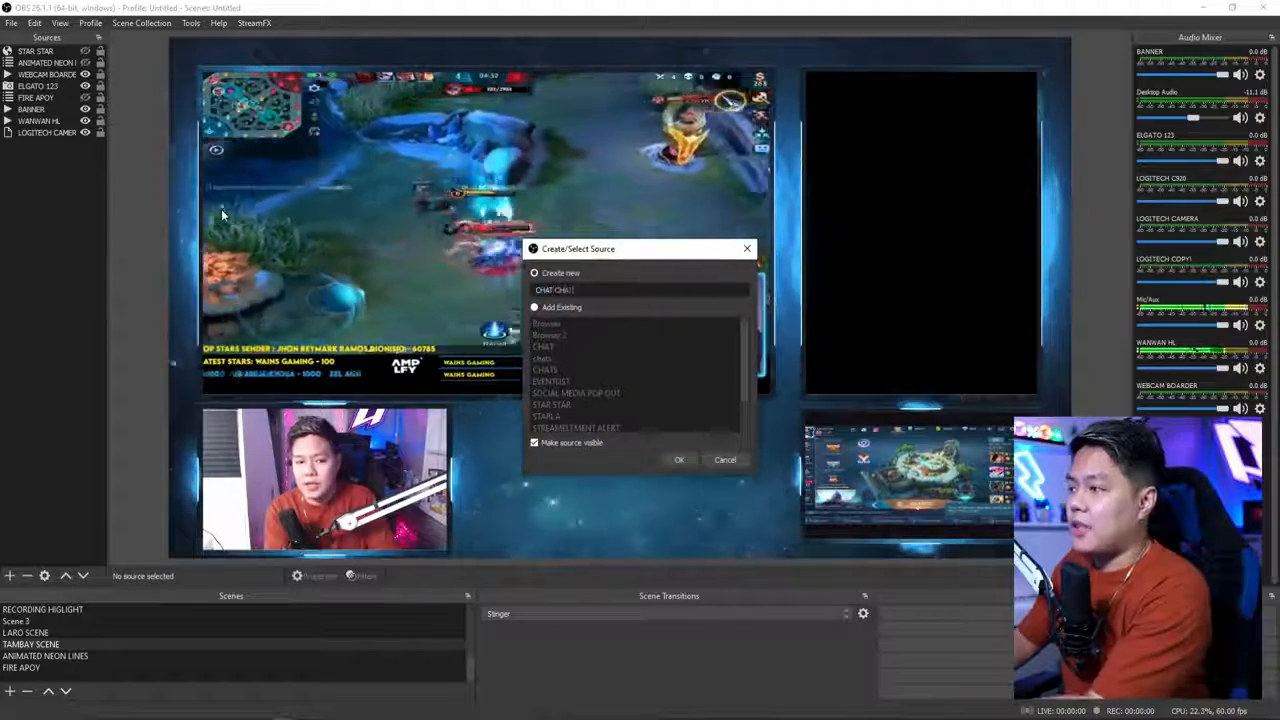
key(Return)
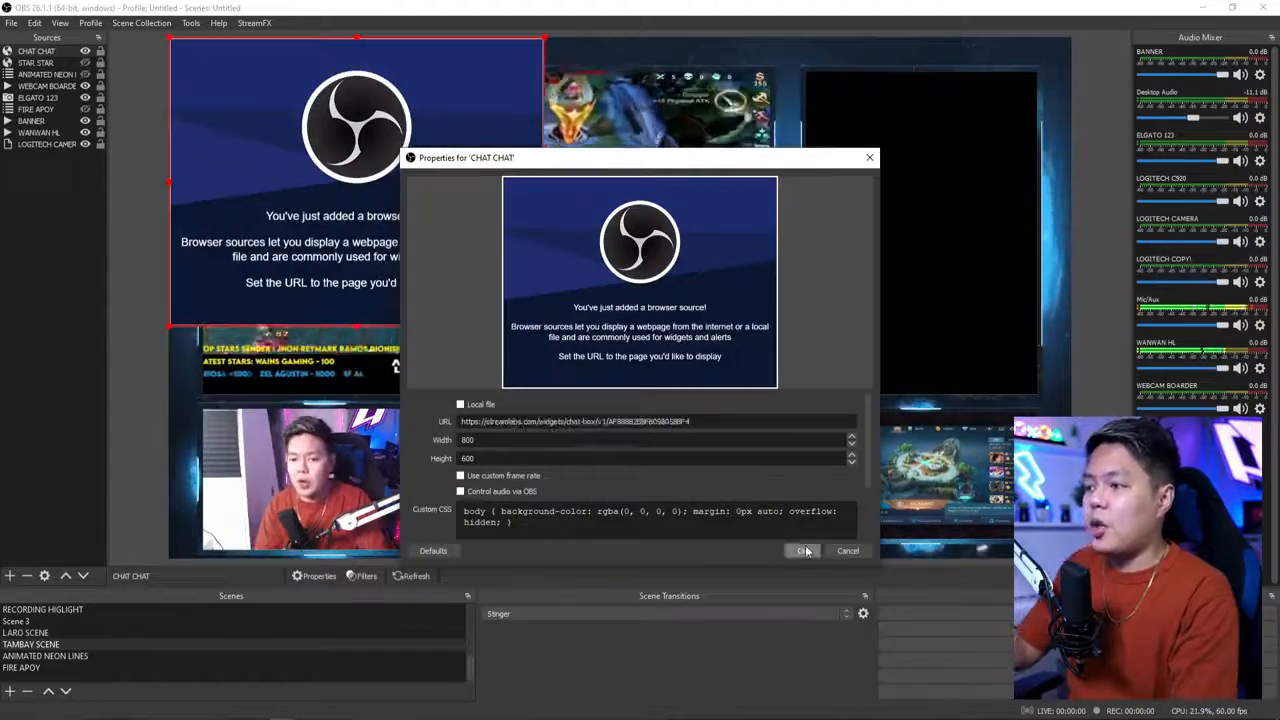
click(806, 551)
Fit CHAT CHAT inside the banner's tall upper-right frame and place it just below BANNER in the source order.
drag(787, 254, 1031, 213)
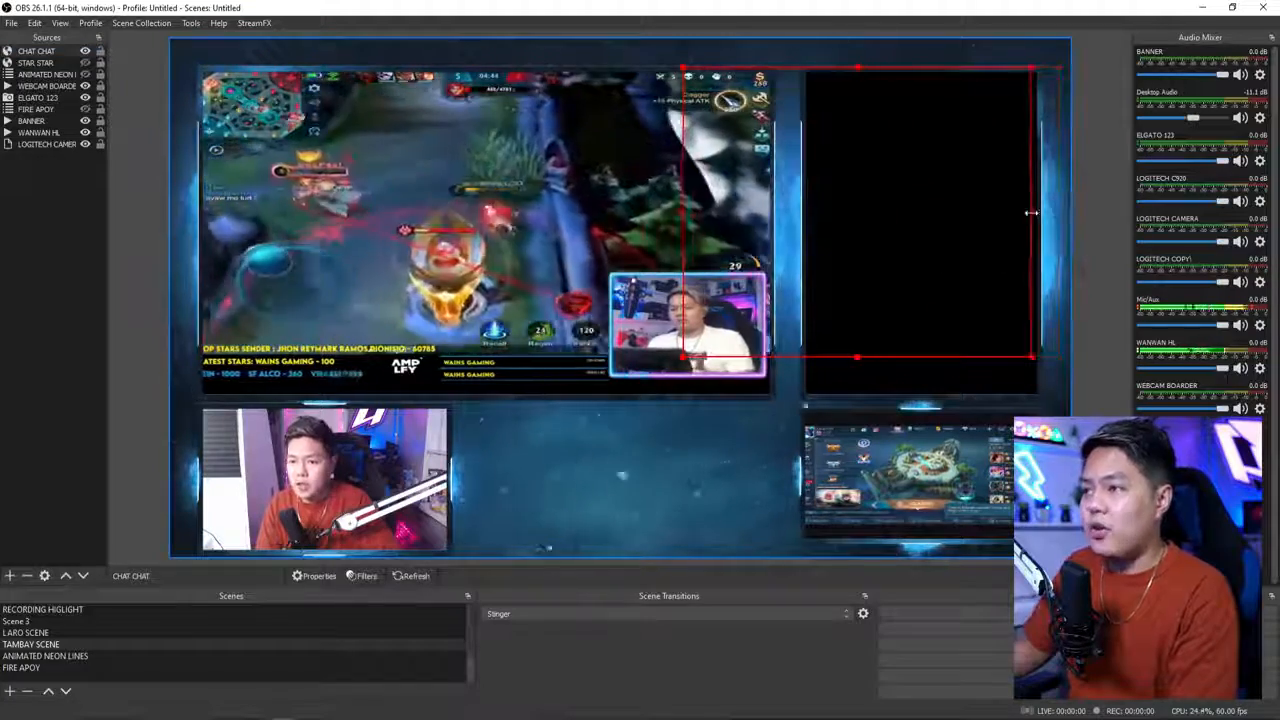
drag(776, 211, 813, 208)
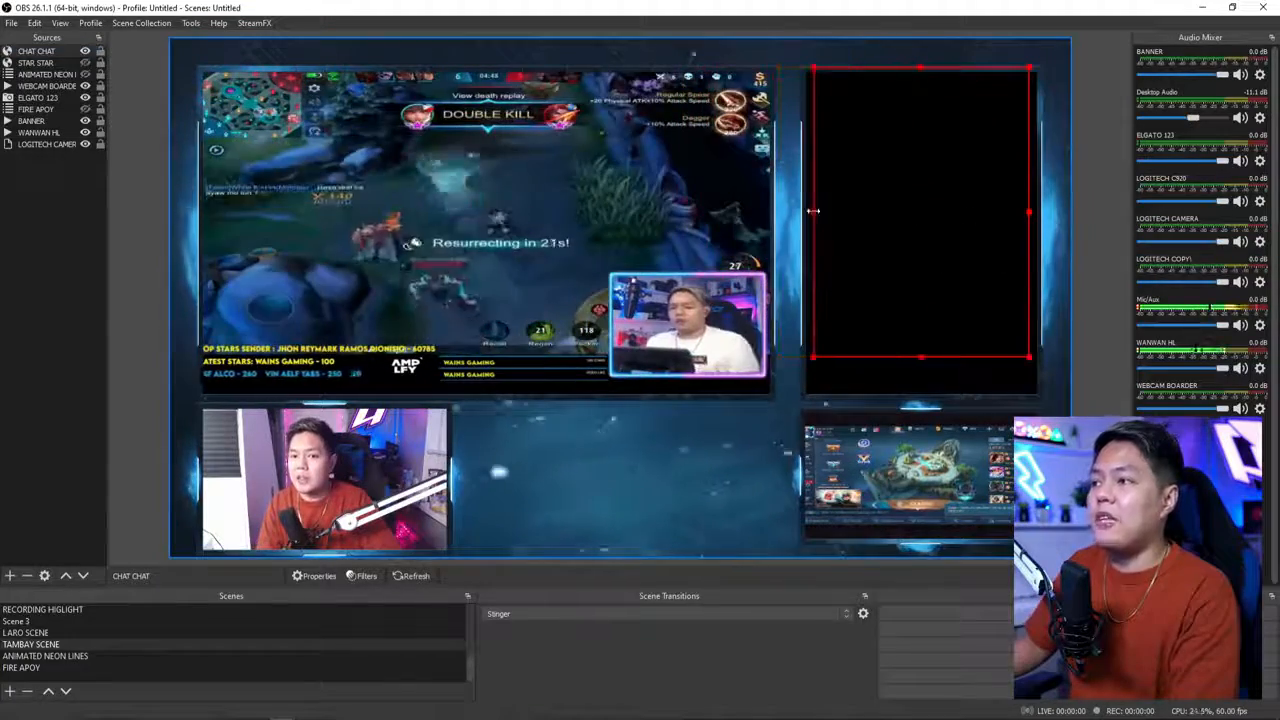
drag(920, 356, 933, 392)
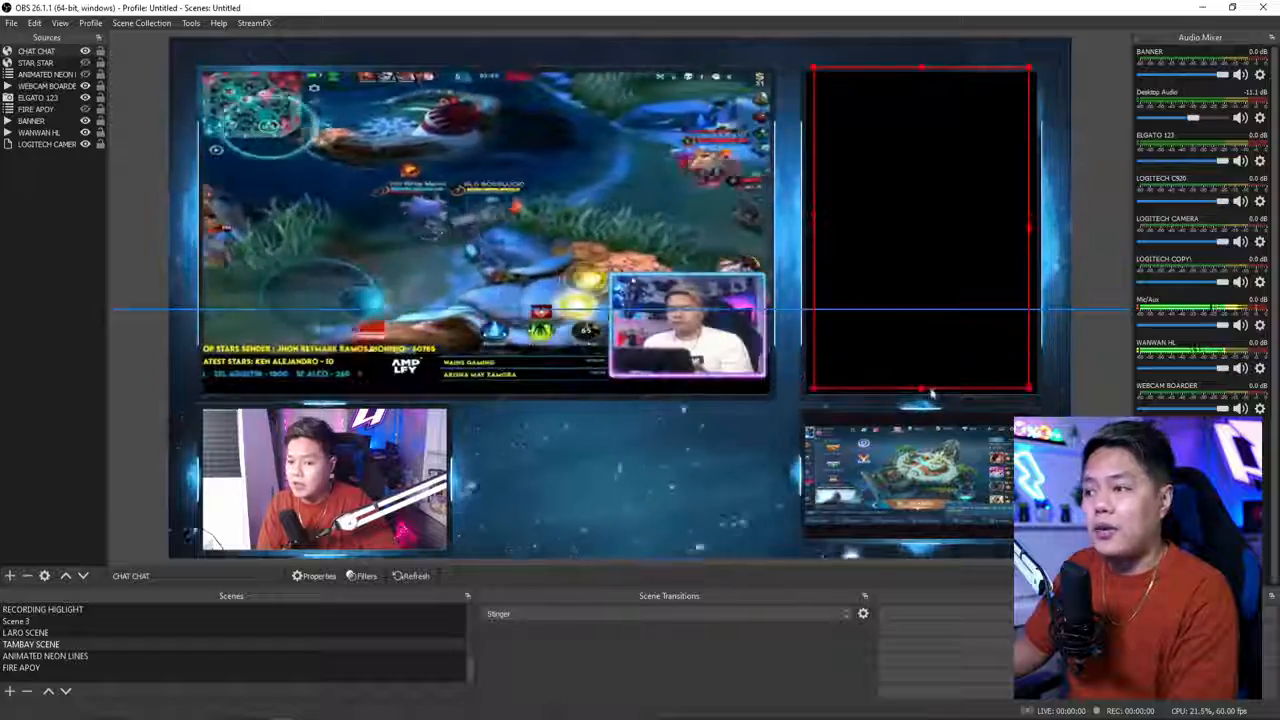
drag(923, 254, 921, 263)
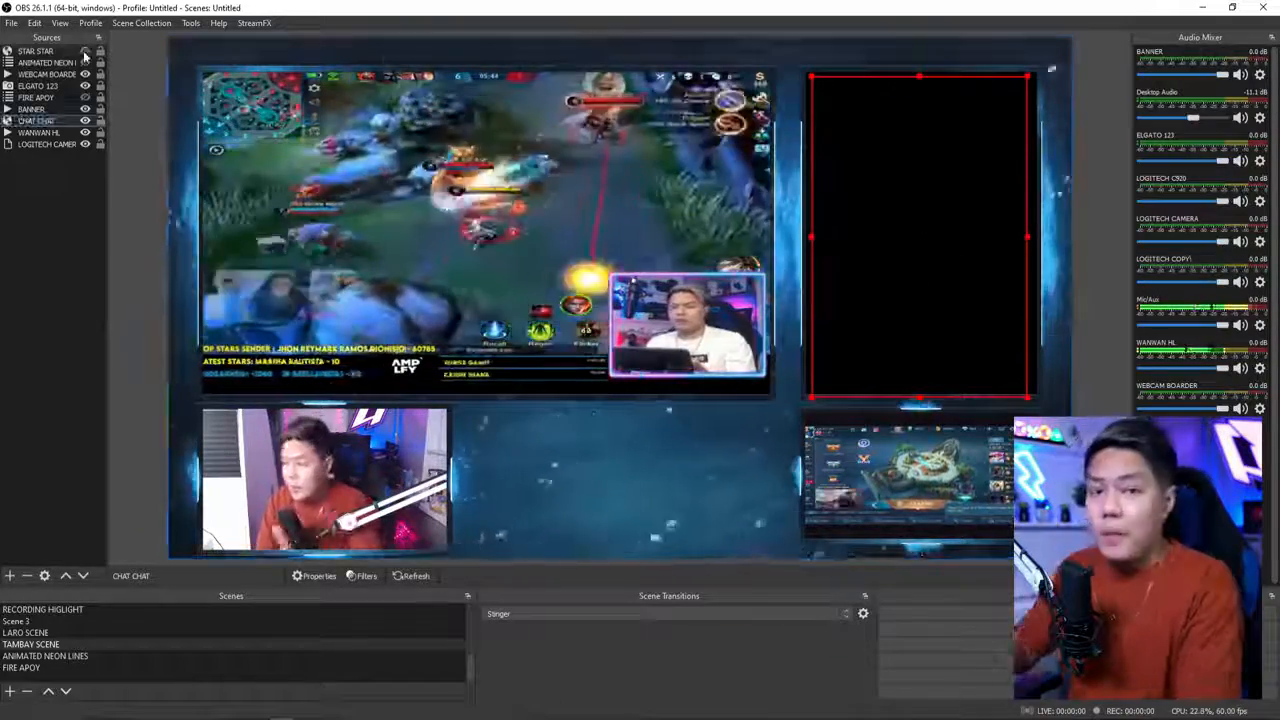
Show STAR STAR and move it to the lower middle of the canvas, between the webcam and game frames.
click(85, 52)
drag(361, 532, 665, 520)
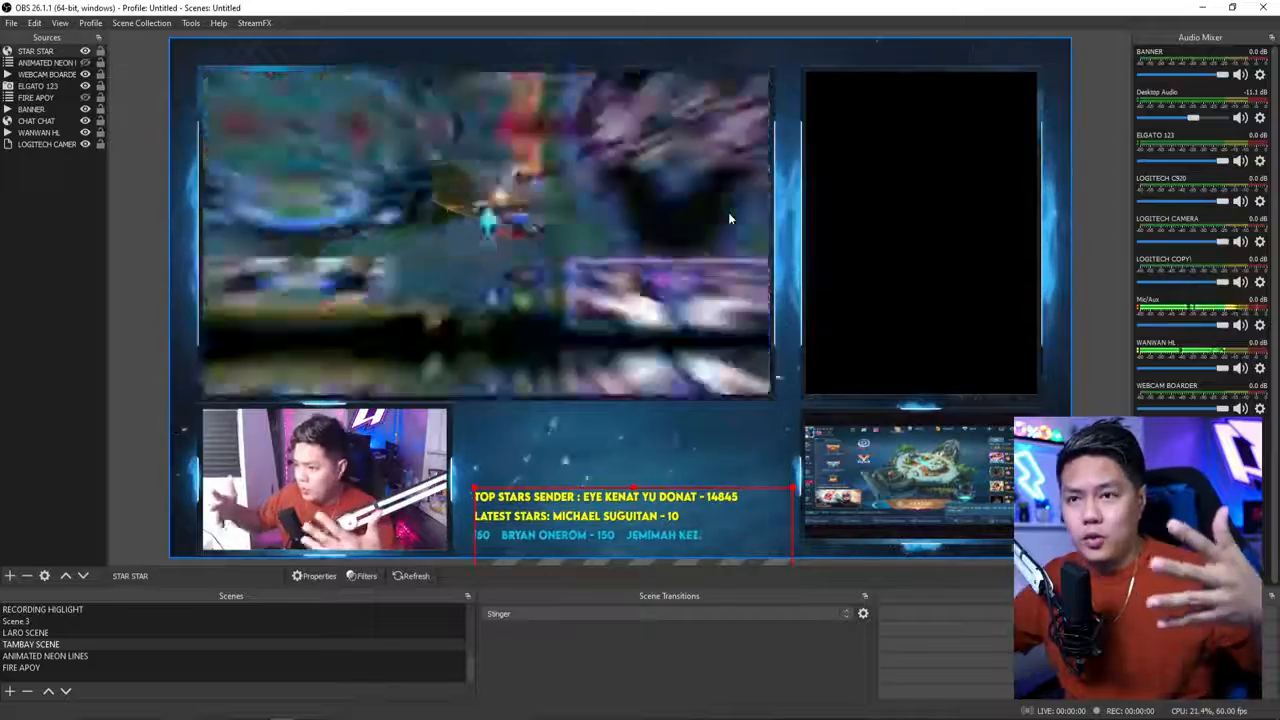
Duplicate LARO SCENE and name the copy INTRO EKSENA.
click(88, 634)
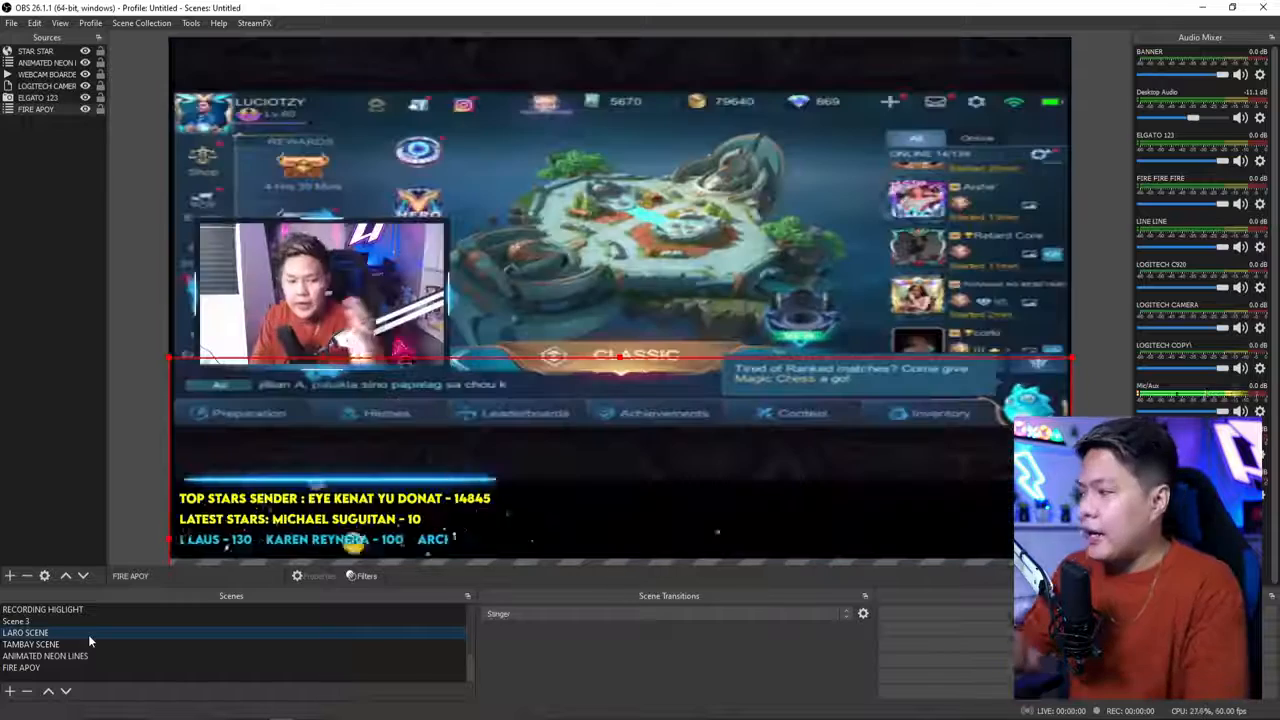
right_click(88, 634)
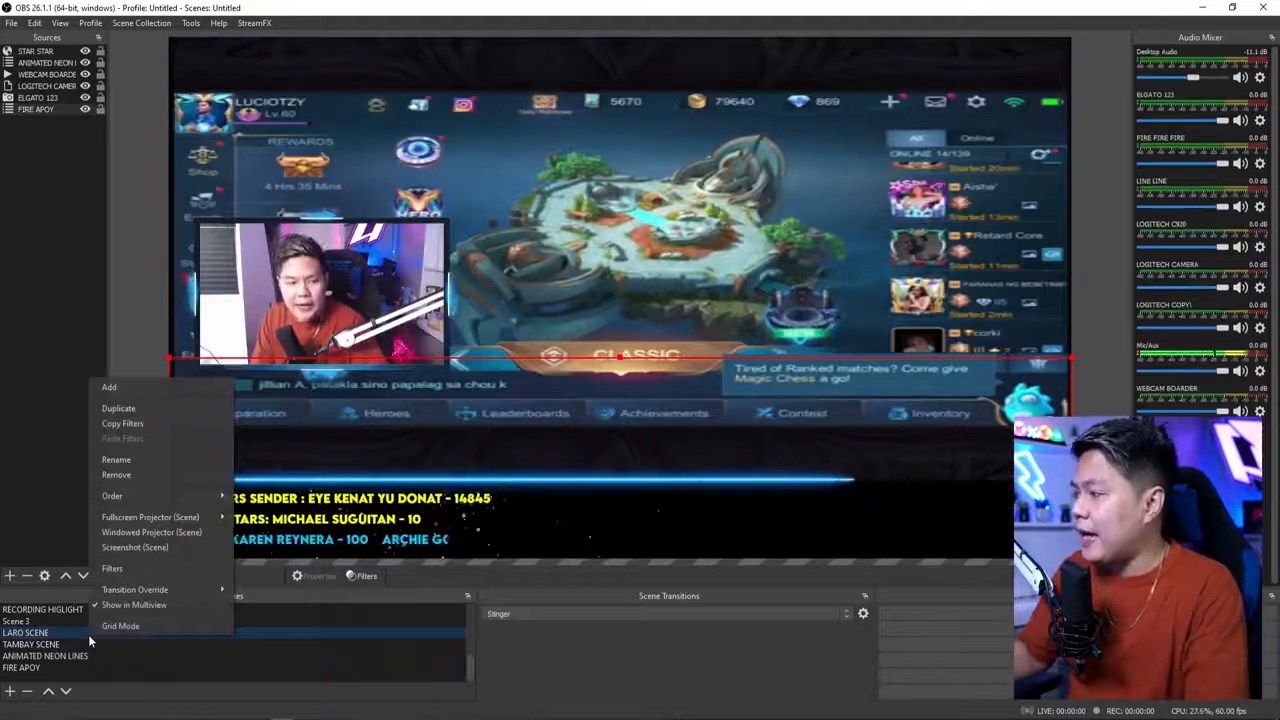
click(152, 410)
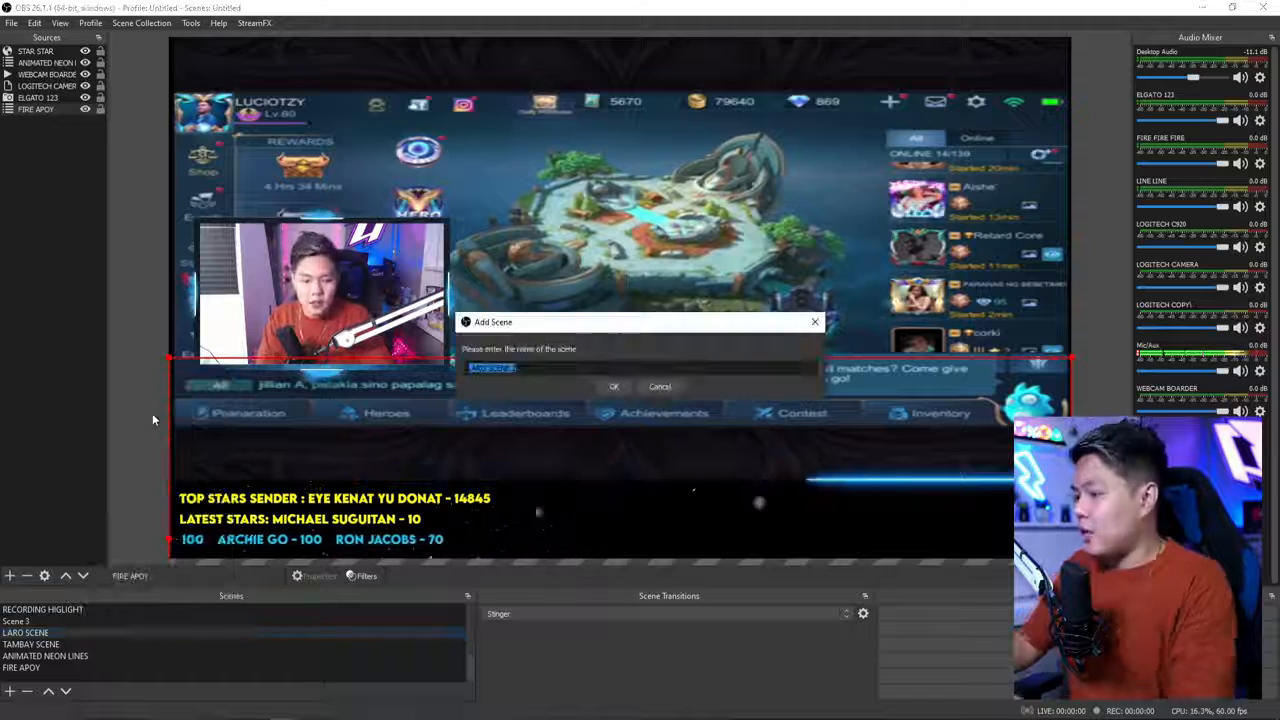
text(INTRO EKSENA)
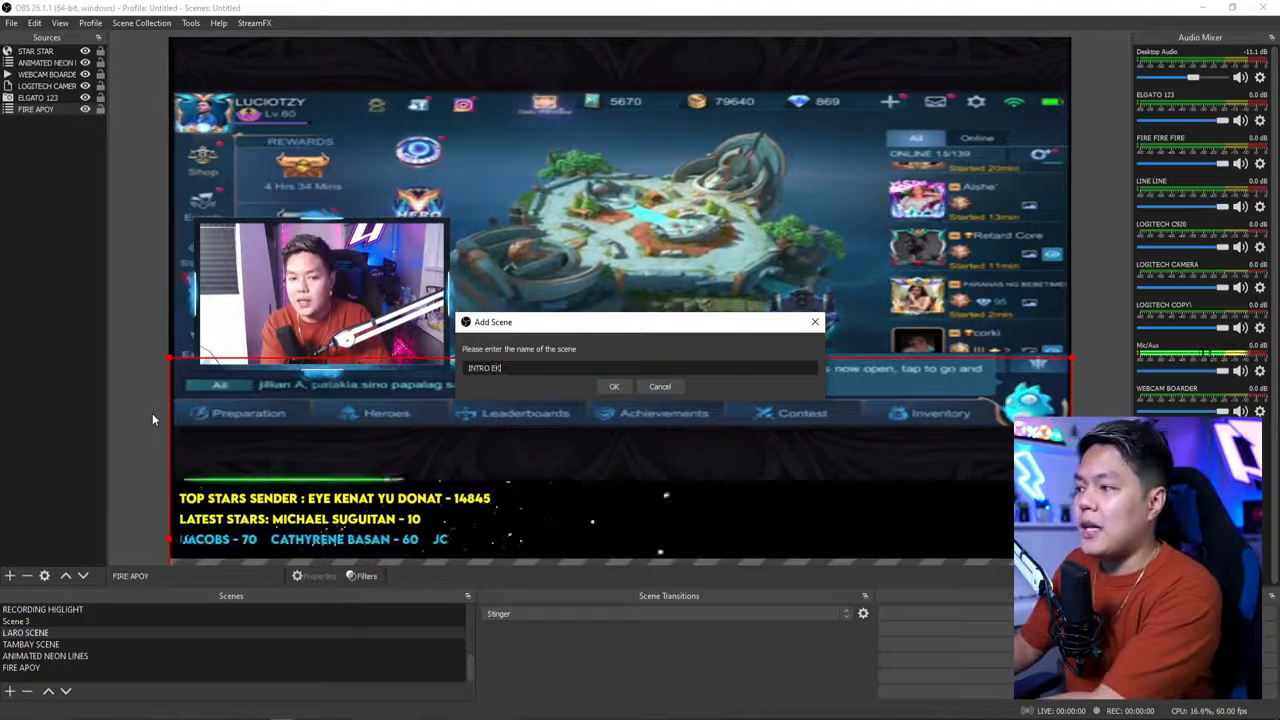
key(Return)
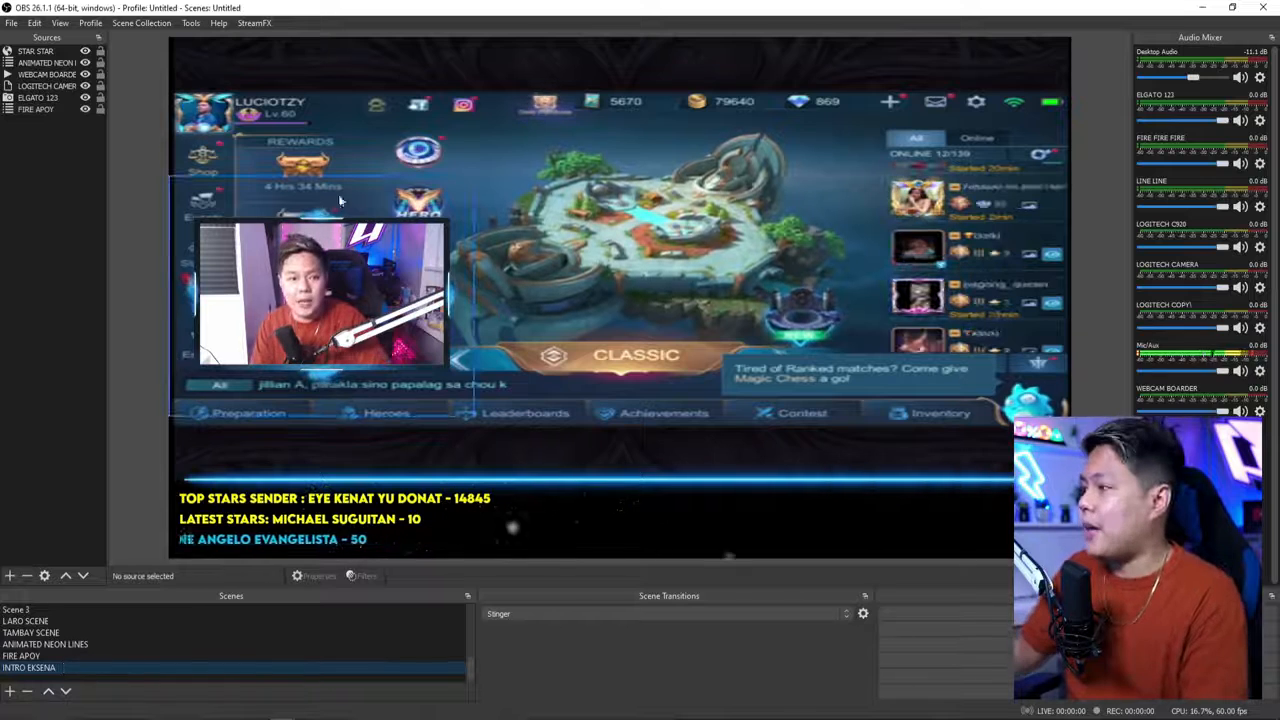
Hide FIRE APOY, the animated neon lines and the webcam border in INTRO EKSENA, and enlarge LOGITECH CAMERA to fill the canvas.
click(85, 110)
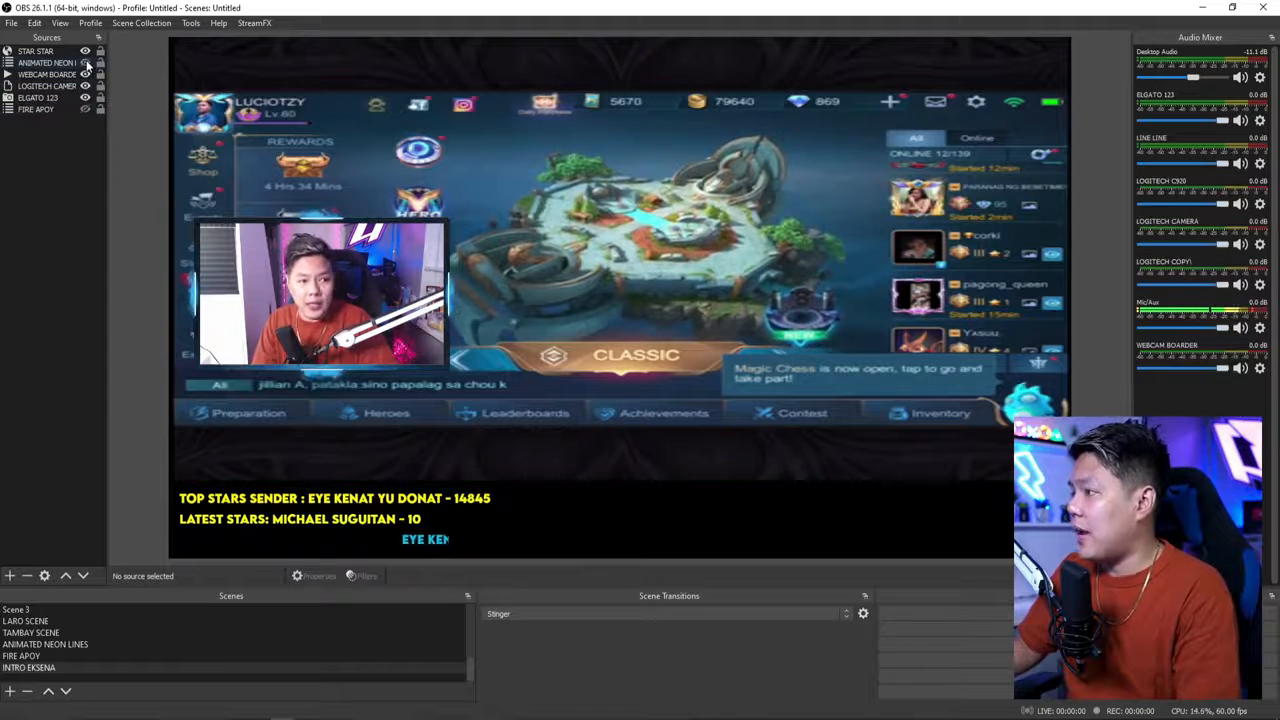
click(85, 62)
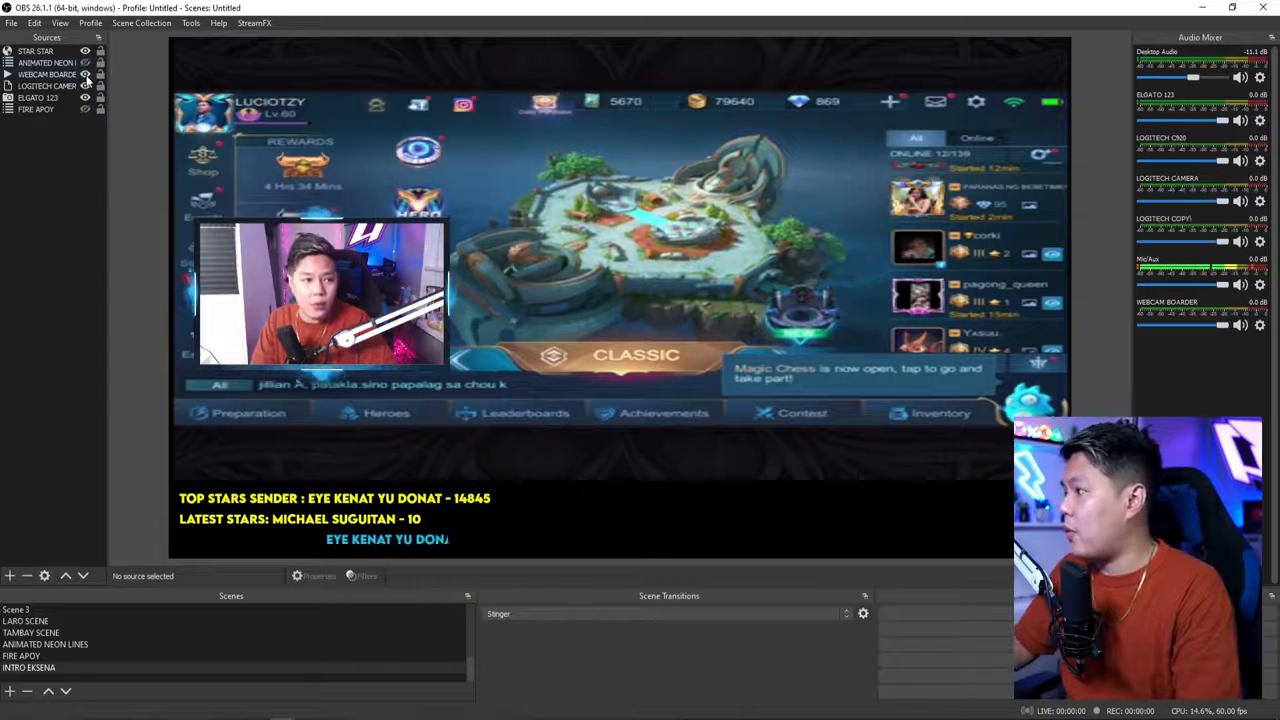
drag(430, 320, 462, 170)
drag(362, 126, 361, 136)
drag(417, 190, 1070, 556)
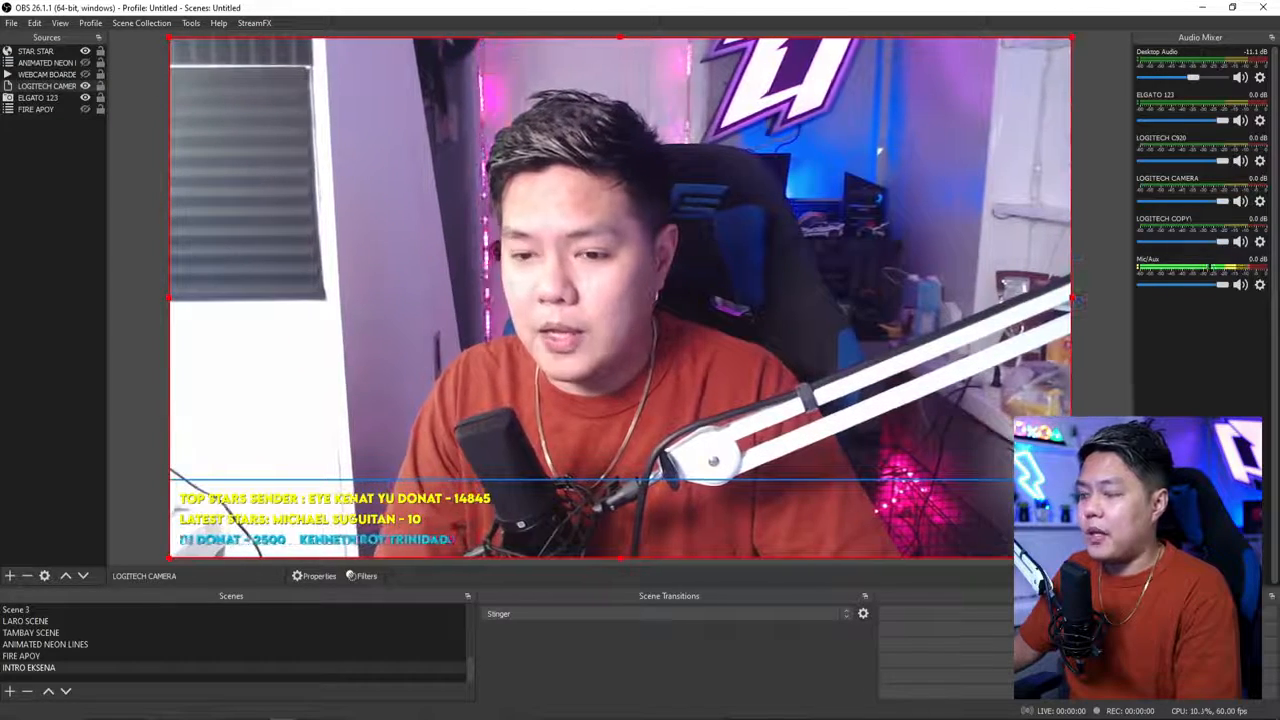
Place ELGATO 123 above LOGITECH CAMERA in the source order and shrink it into the canvas's lower-right corner.
click(37, 98)
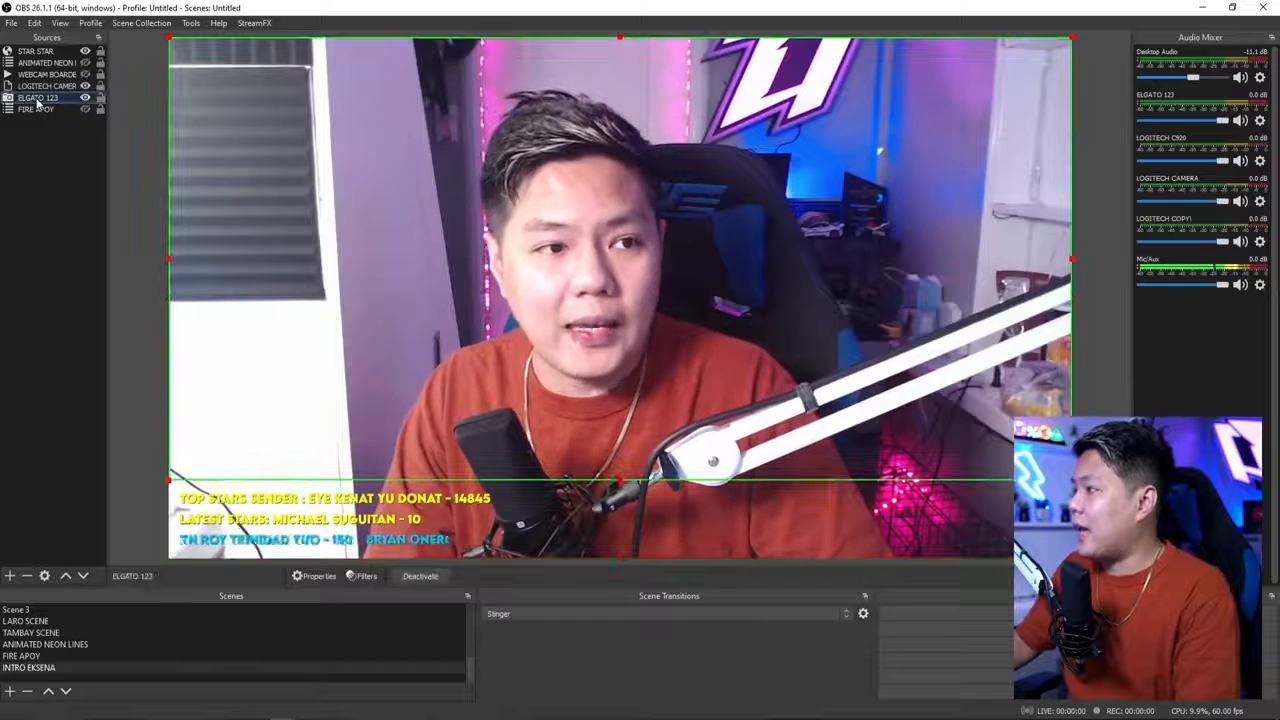
drag(42, 76, 40, 82)
drag(169, 37, 766, 280)
drag(1003, 380, 1010, 455)
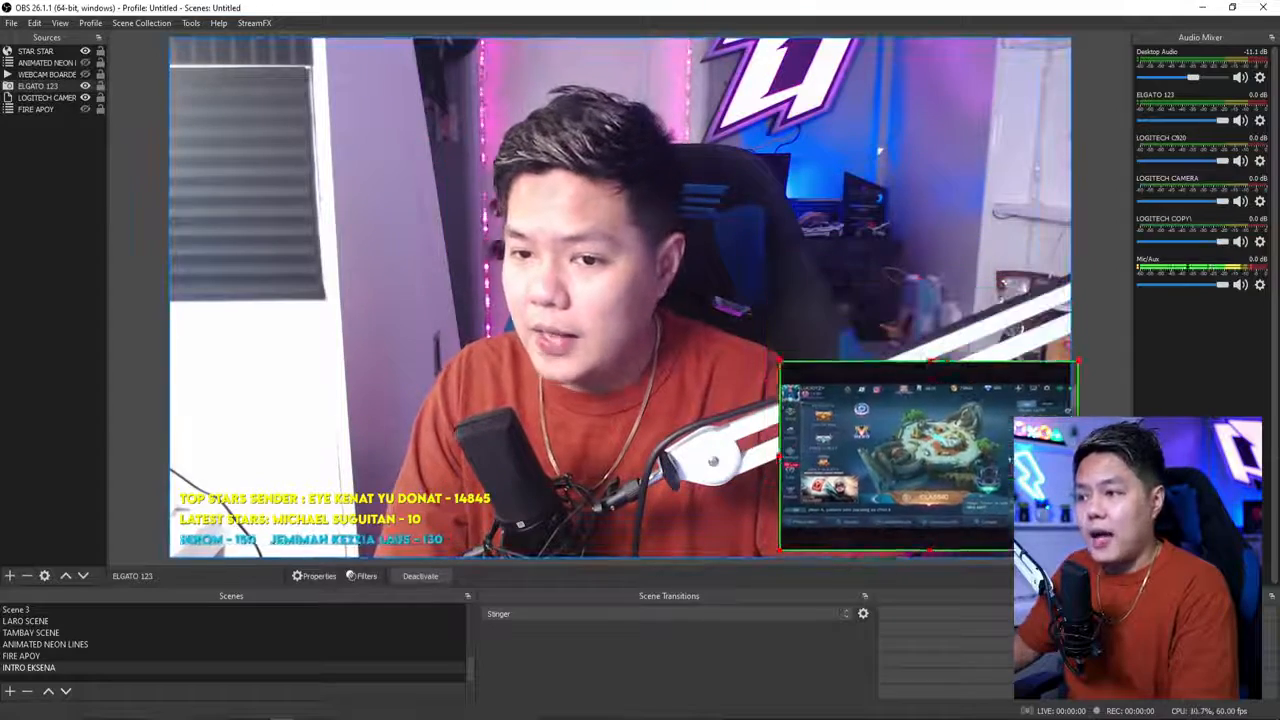
drag(773, 359, 808, 394)
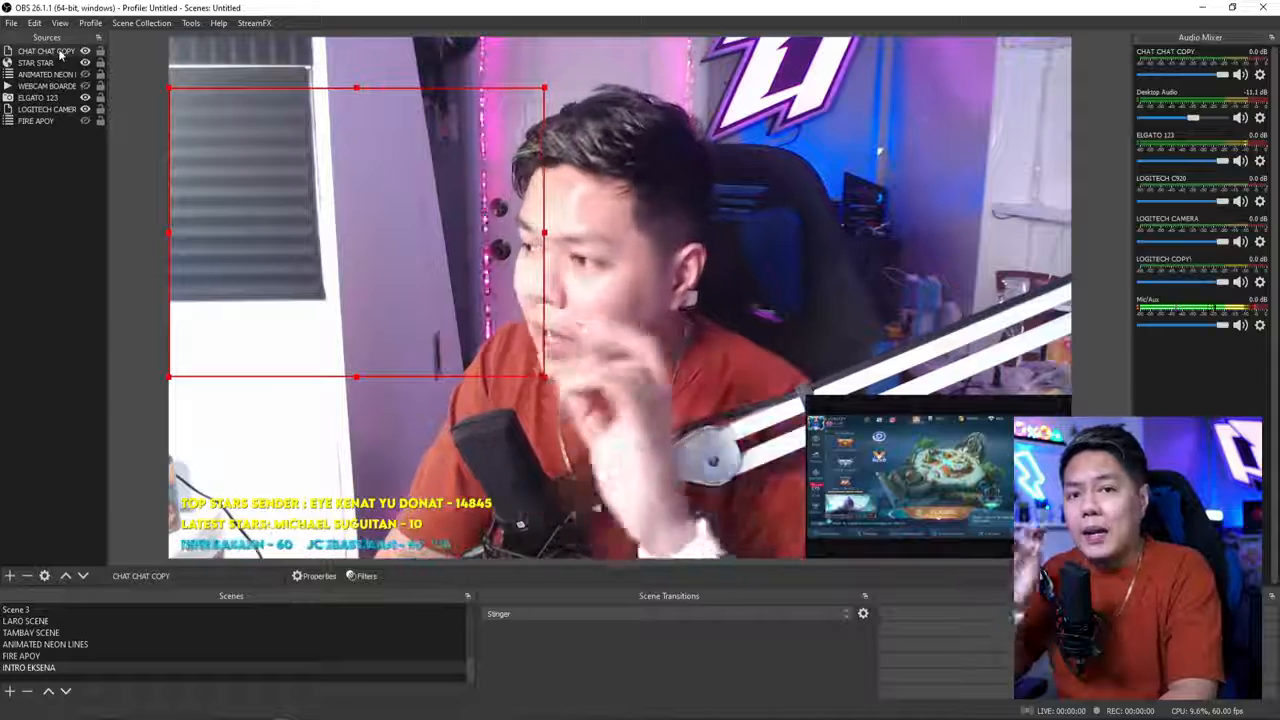
Add an Image source named CHAT EXAMPLE showing the blue-lit desk picture and place it in the upper-left part of the canvas.
right_click(29, 163)
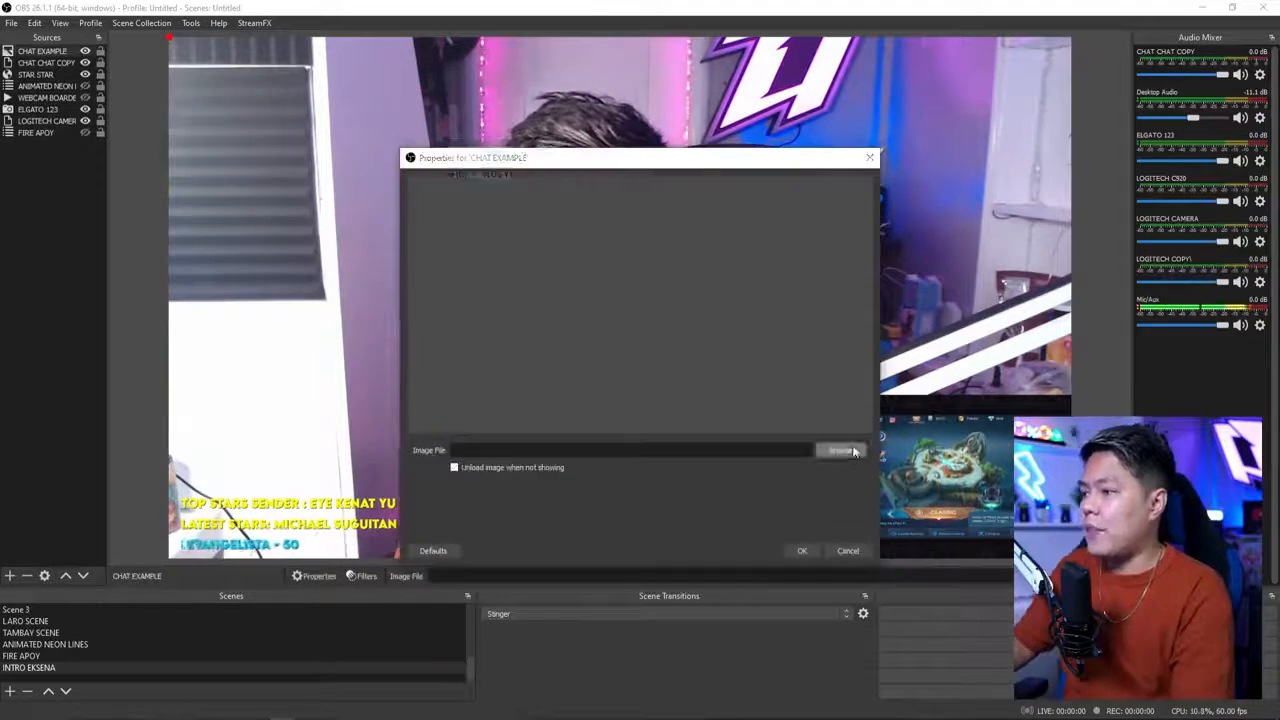
click(840, 450)
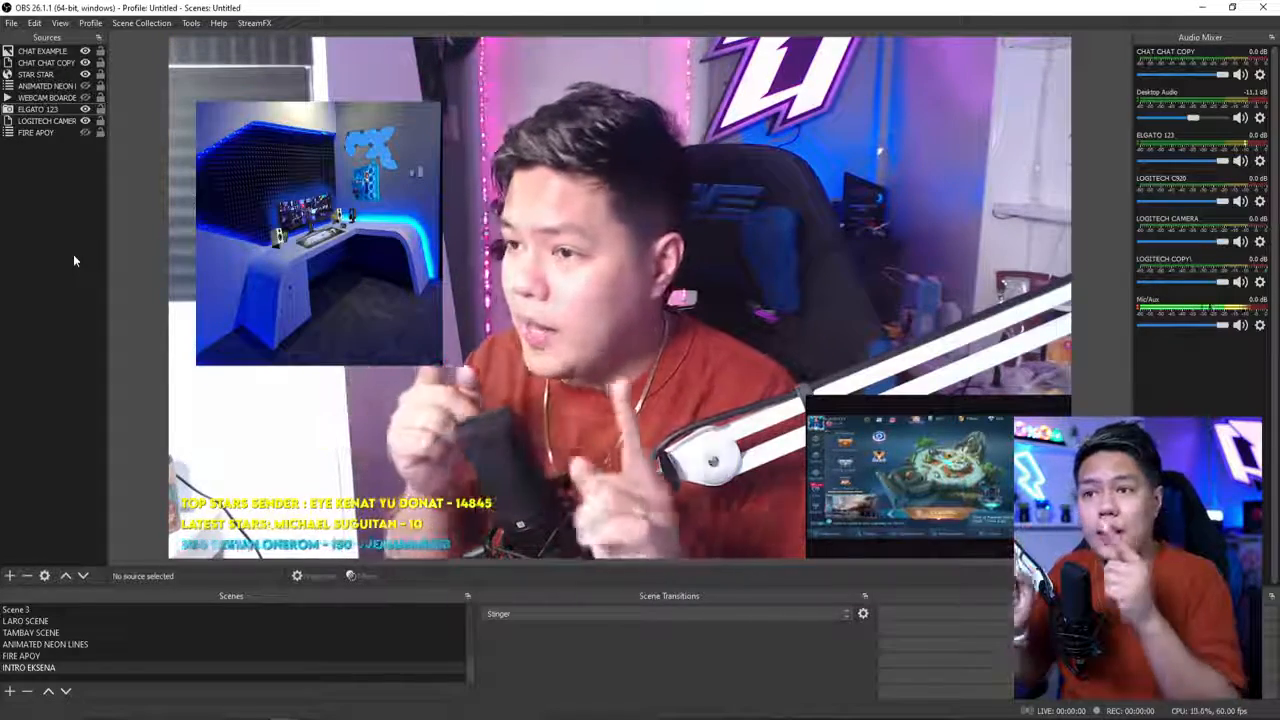
Add a 3D Transform effect filter to CHAT EXAMPLE, keeping the default filter name.
right_click(40, 52)
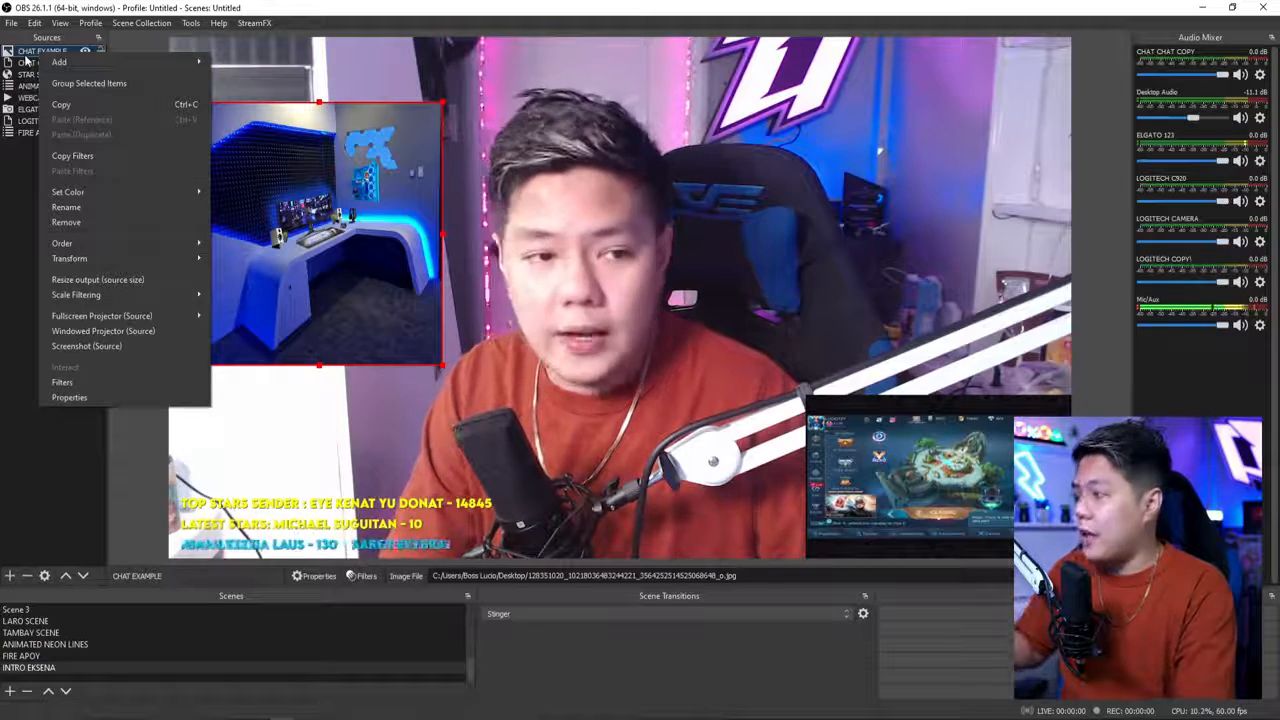
click(100, 331)
right_click(384, 210)
mouse_move(406, 218)
click(510, 217)
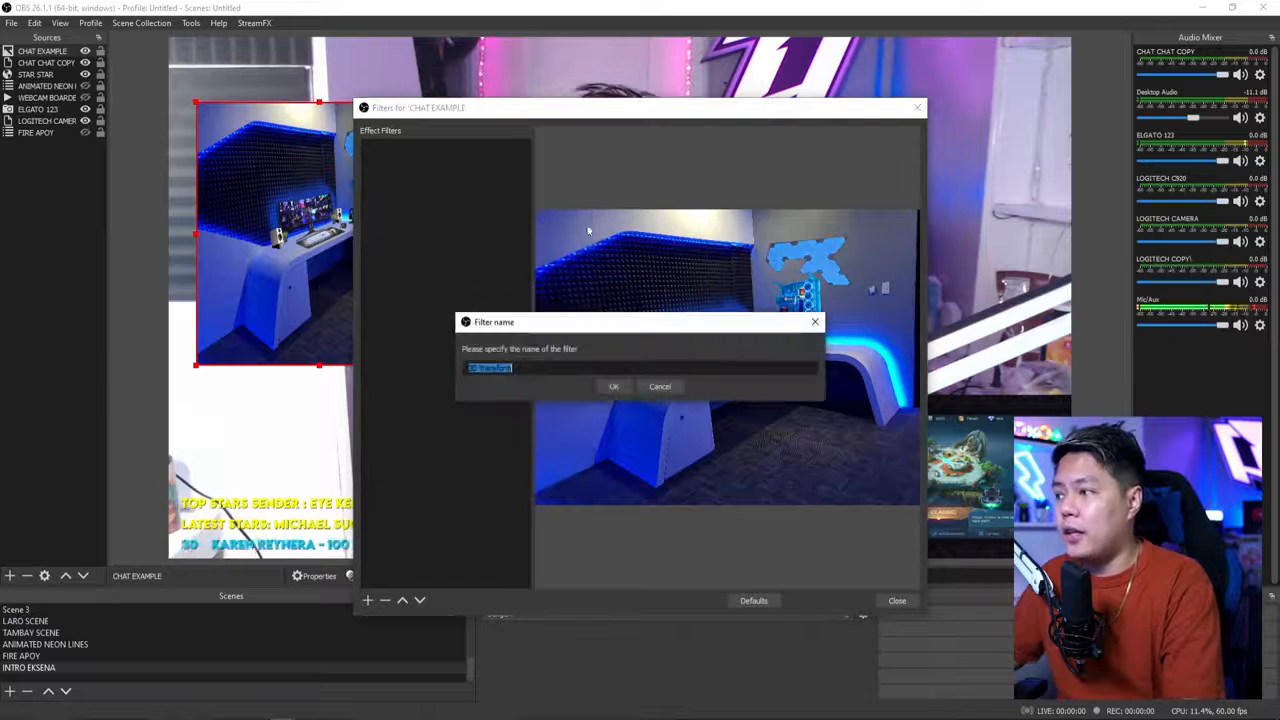
click(614, 387)
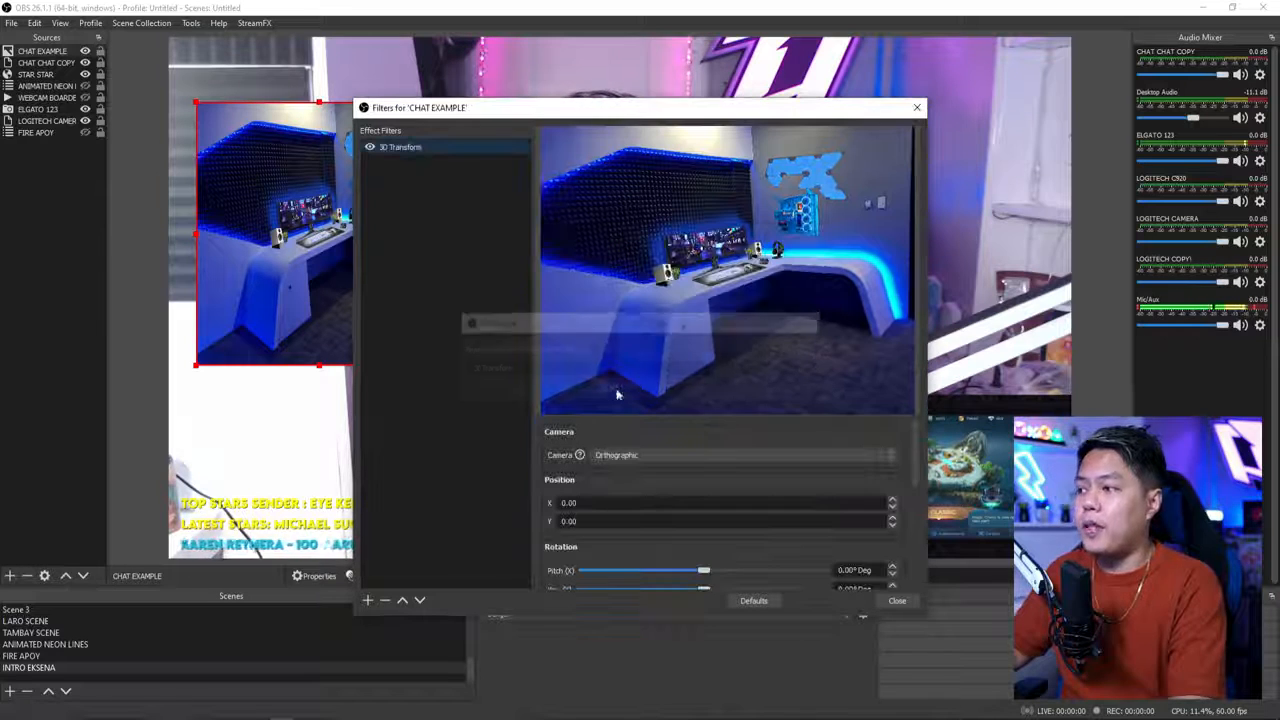
Set the 3D Transform camera to Perspective and turn the CHAT EXAMPLE picture slightly with the yaw rotation.
click(674, 454)
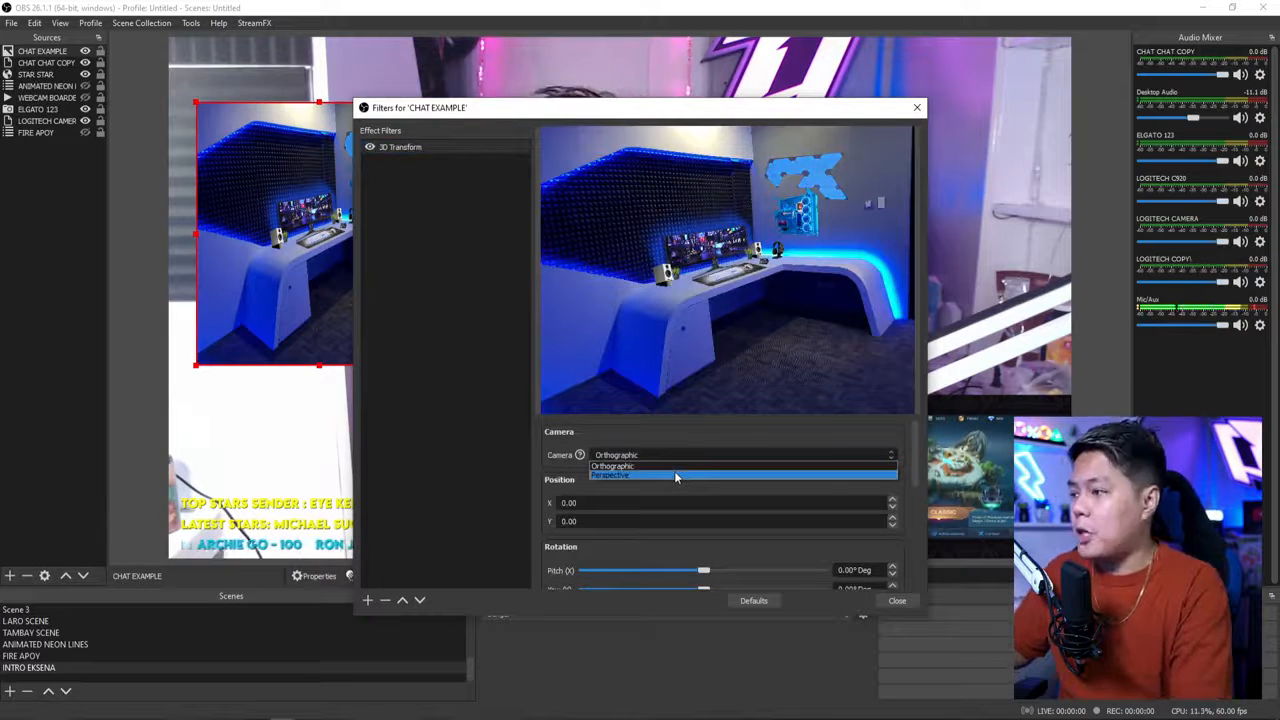
click(675, 476)
scroll(877, 506, down, 4)
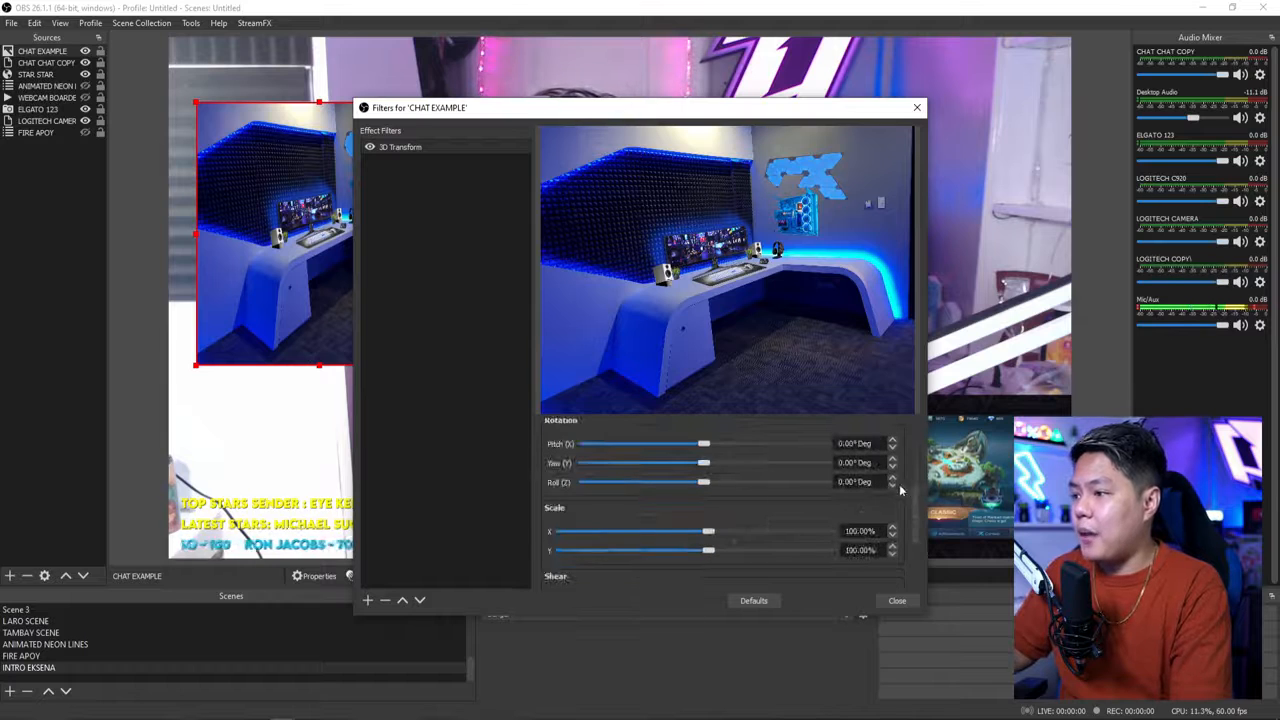
drag(724, 114, 896, 117)
scroll(886, 483, up, 1)
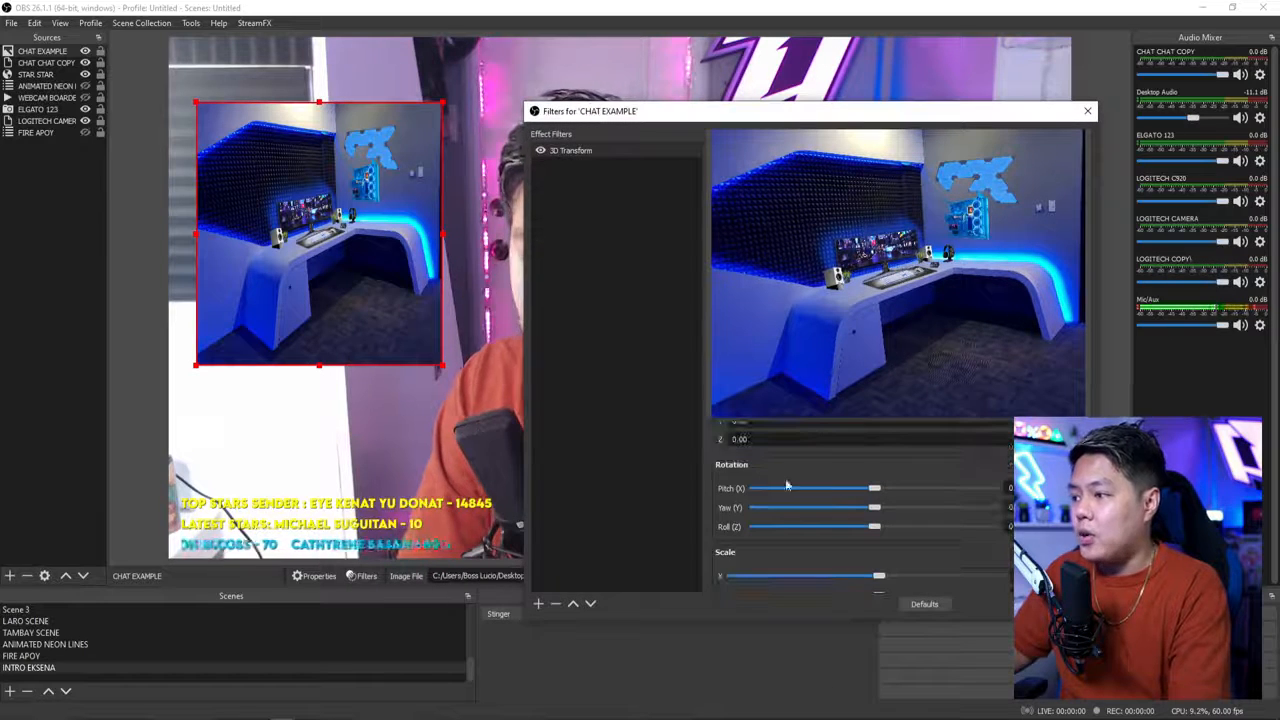
drag(880, 514, 890, 514)
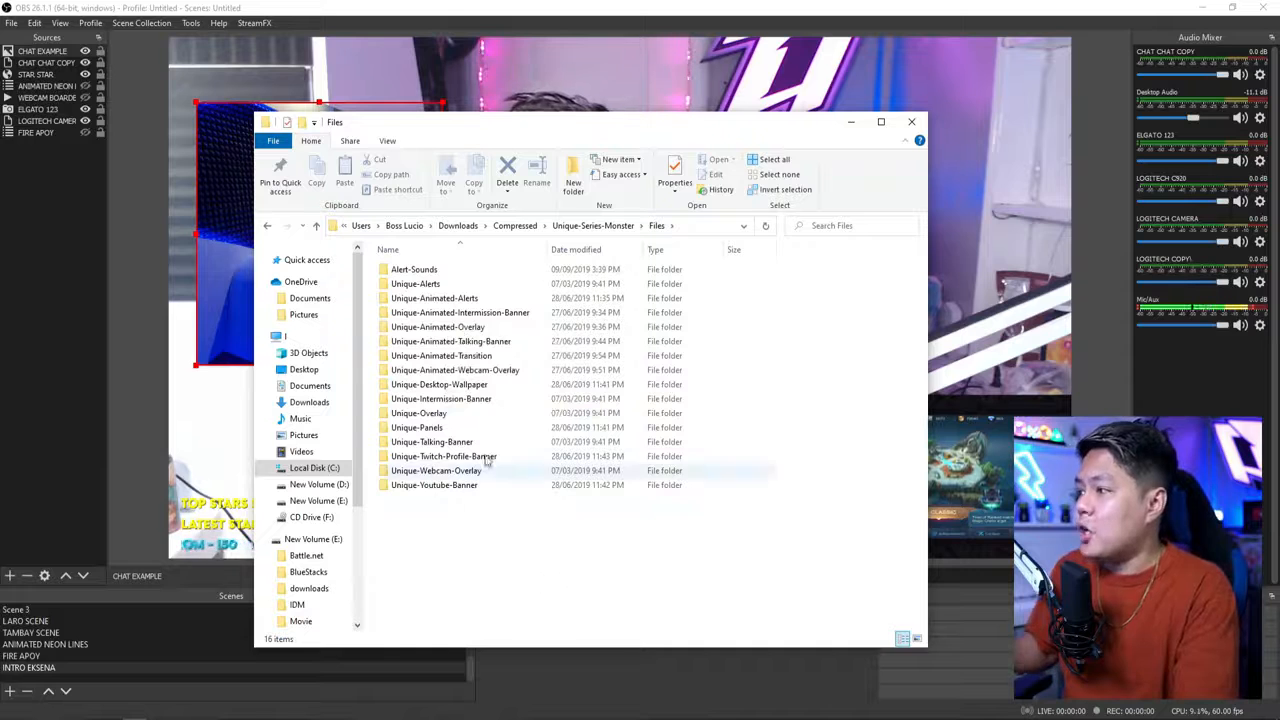
Look through the alert folders of the Unique-Series-Monster pack and preview the blue animated new donation alert.
double_click(450, 285)
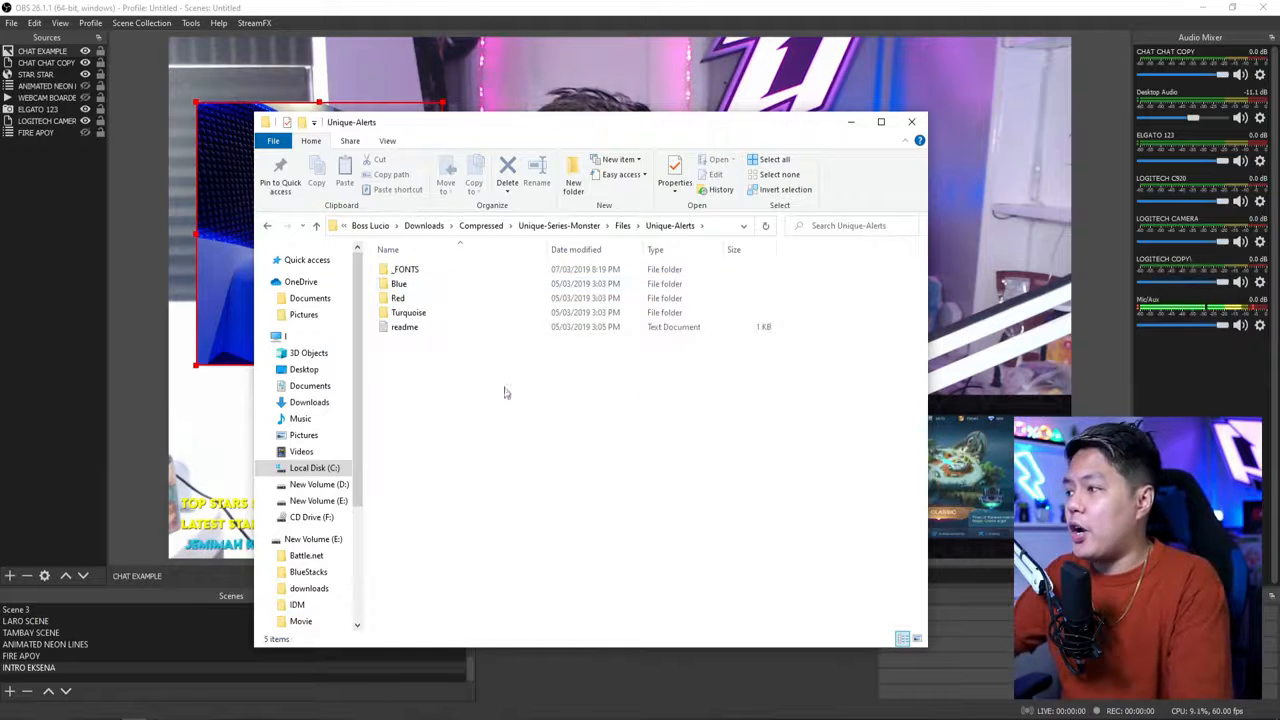
key(alt+Left)
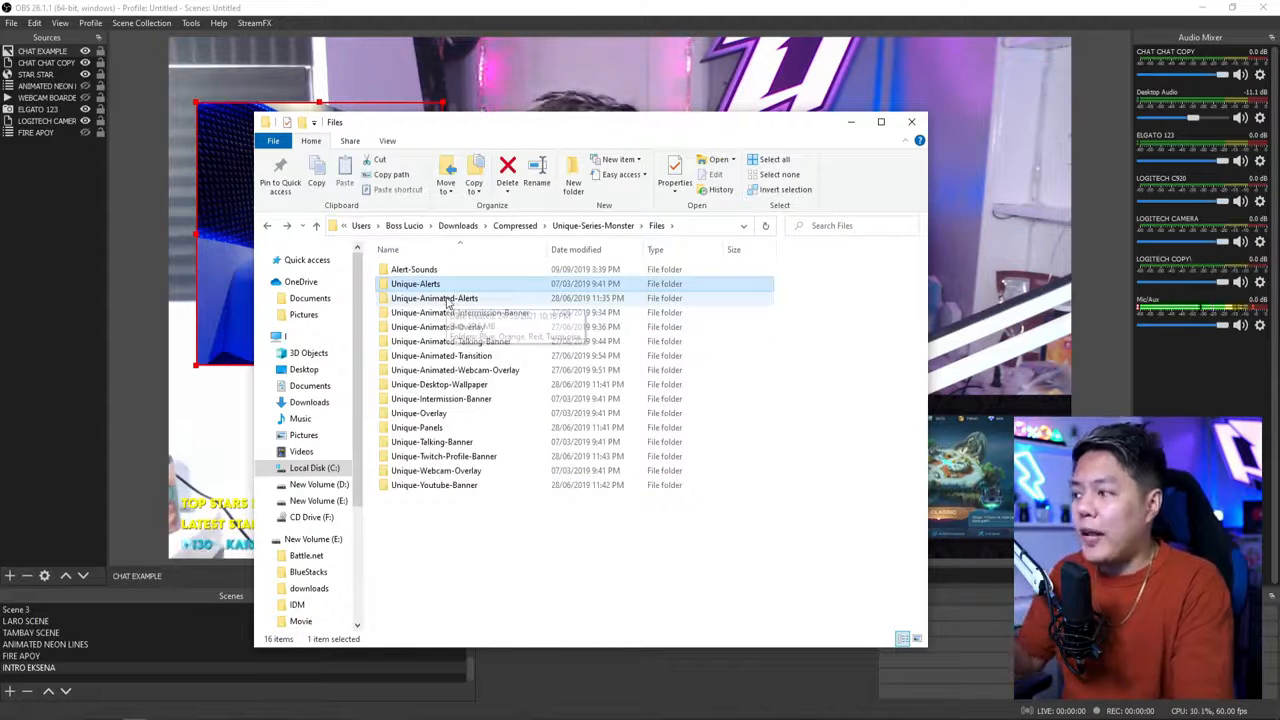
double_click(448, 300)
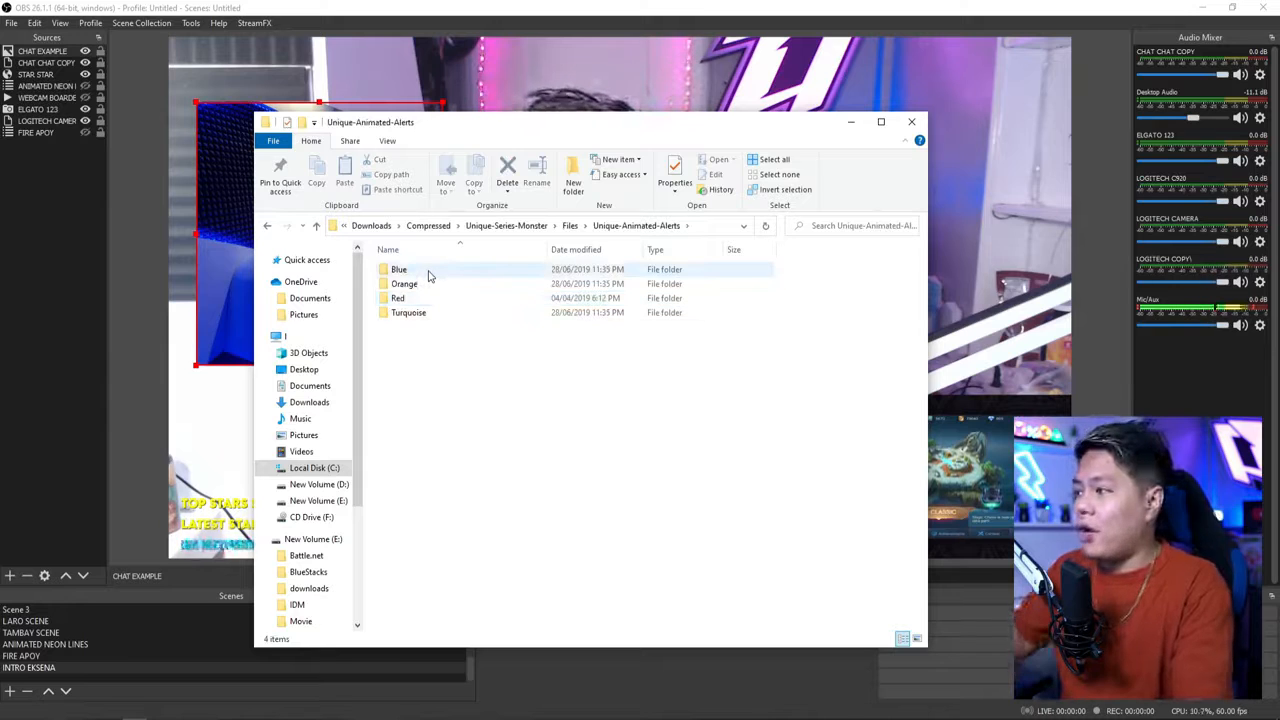
double_click(429, 273)
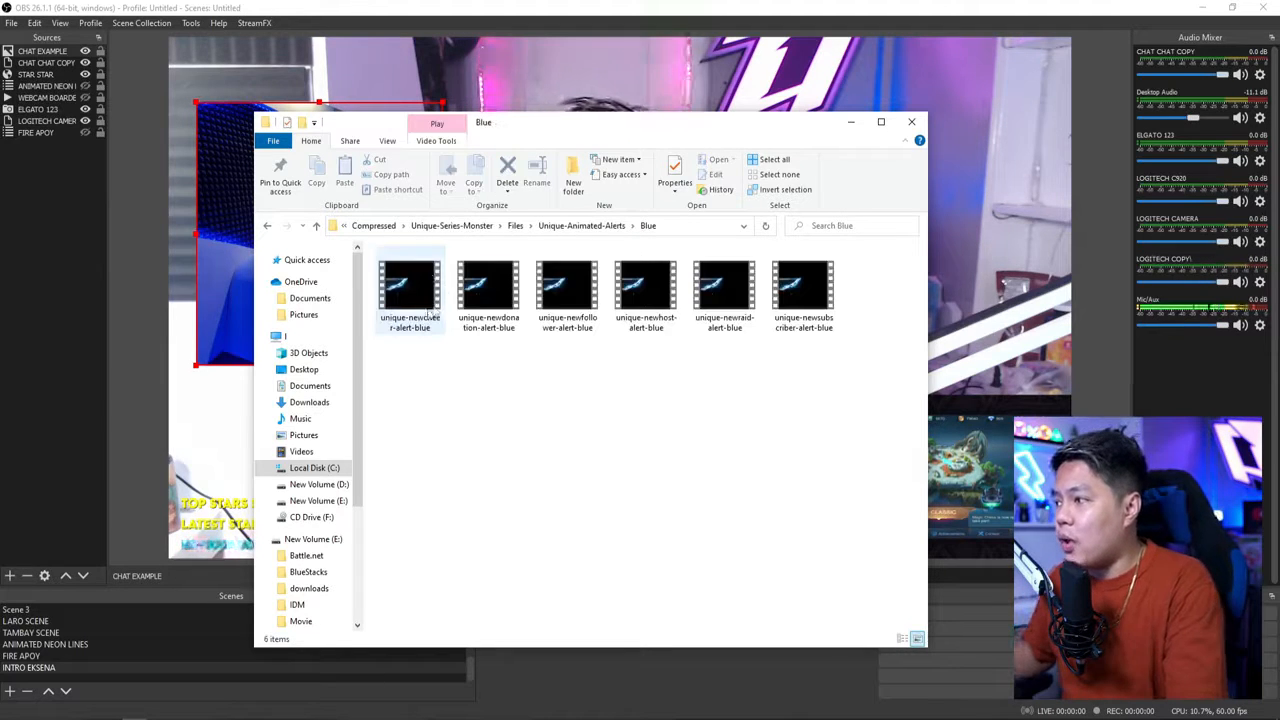
double_click(488, 300)
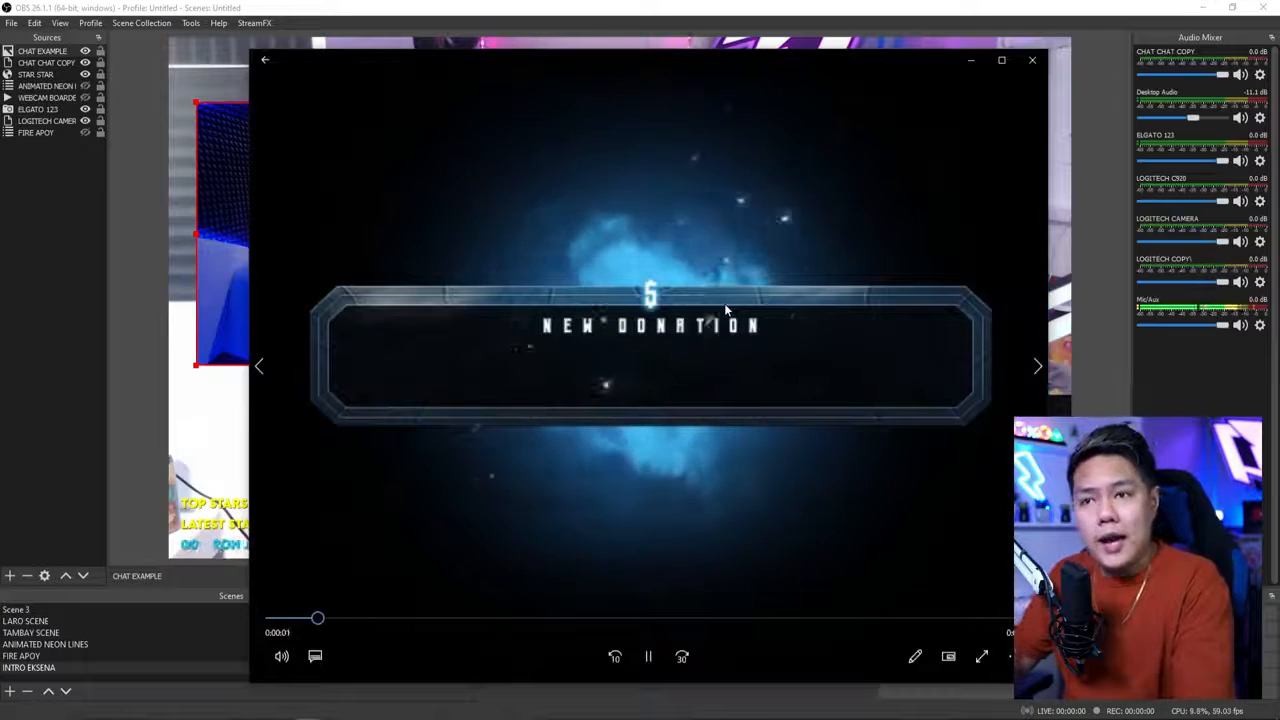
click(1030, 64)
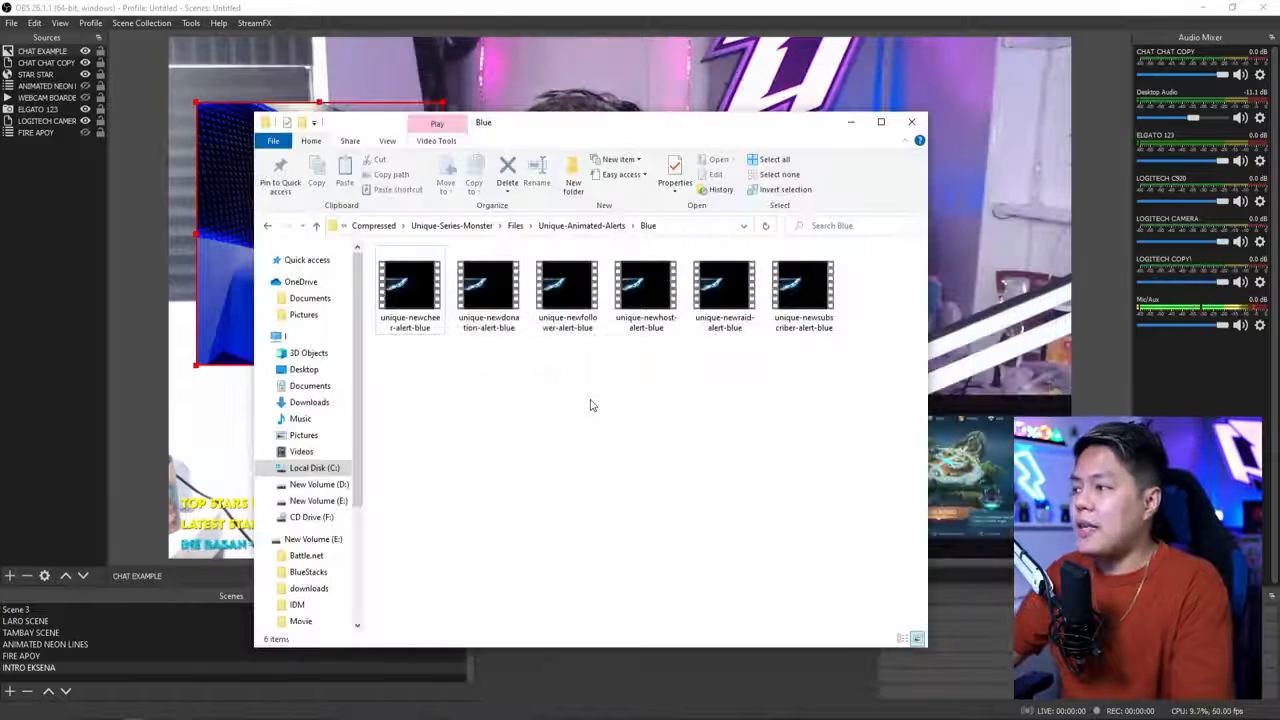
Return to the pack's Files folder and open Alert-Sounds.
key(BackSpace)
key(BackSpace)
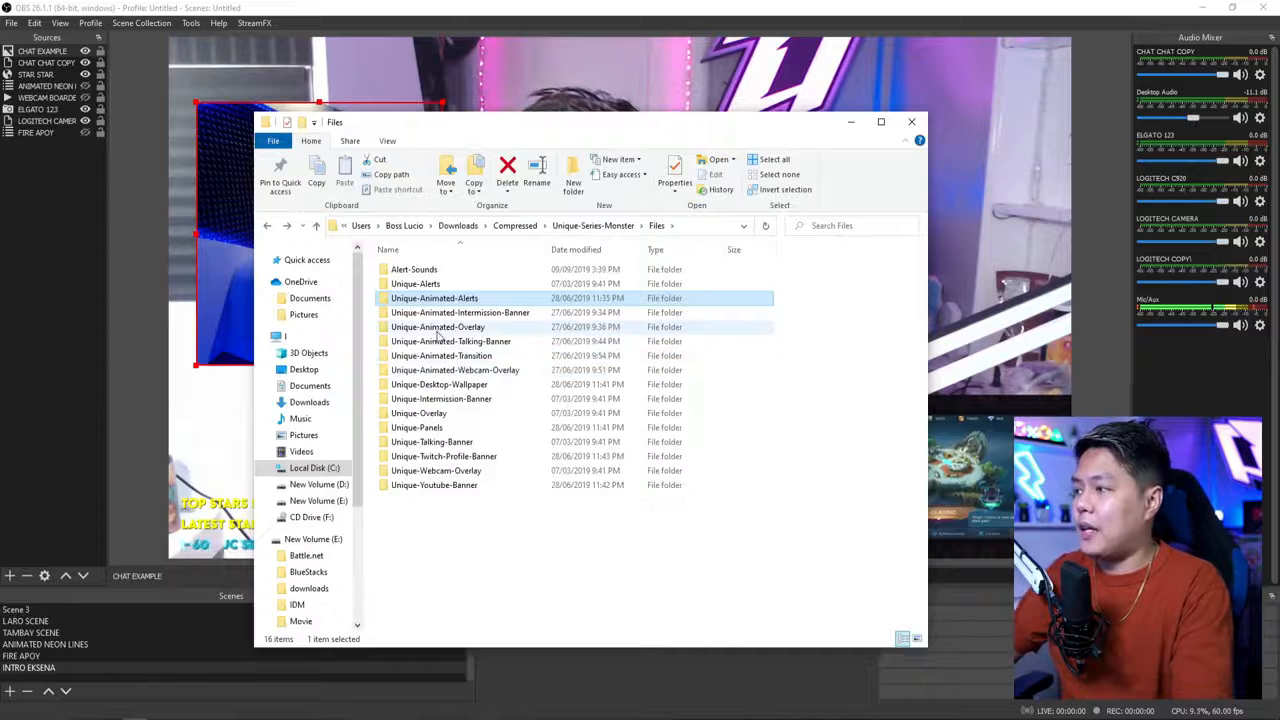
double_click(428, 272)
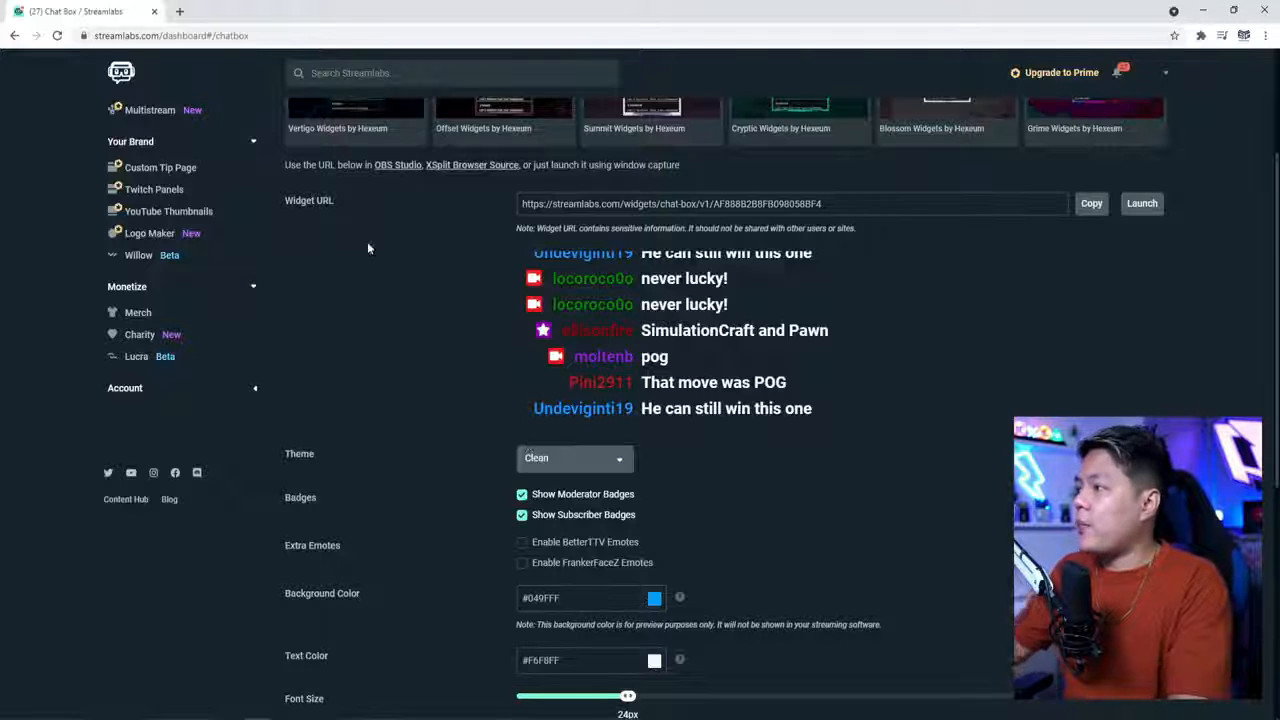
Switch to Streamlabs in the browser and open the Alert Box settings for Supports down to the image and sound options.
scroll(367, 241, up, 3)
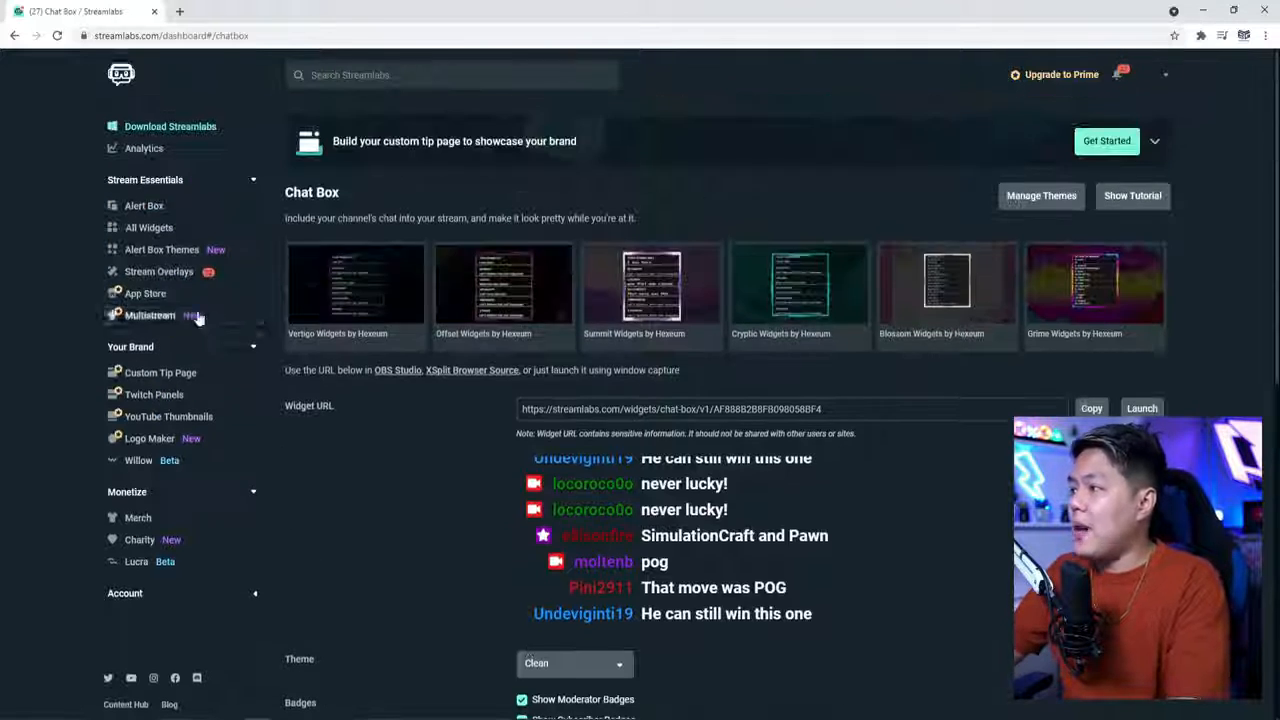
click(147, 206)
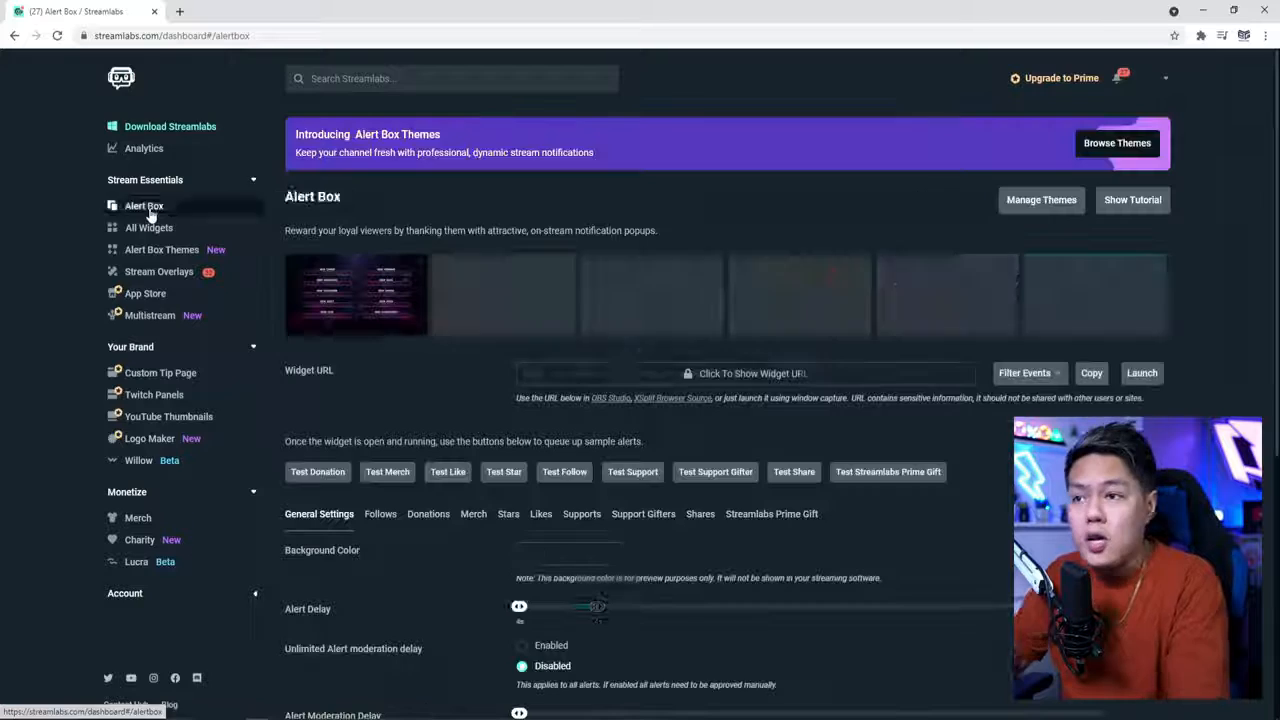
scroll(395, 416, down, 2)
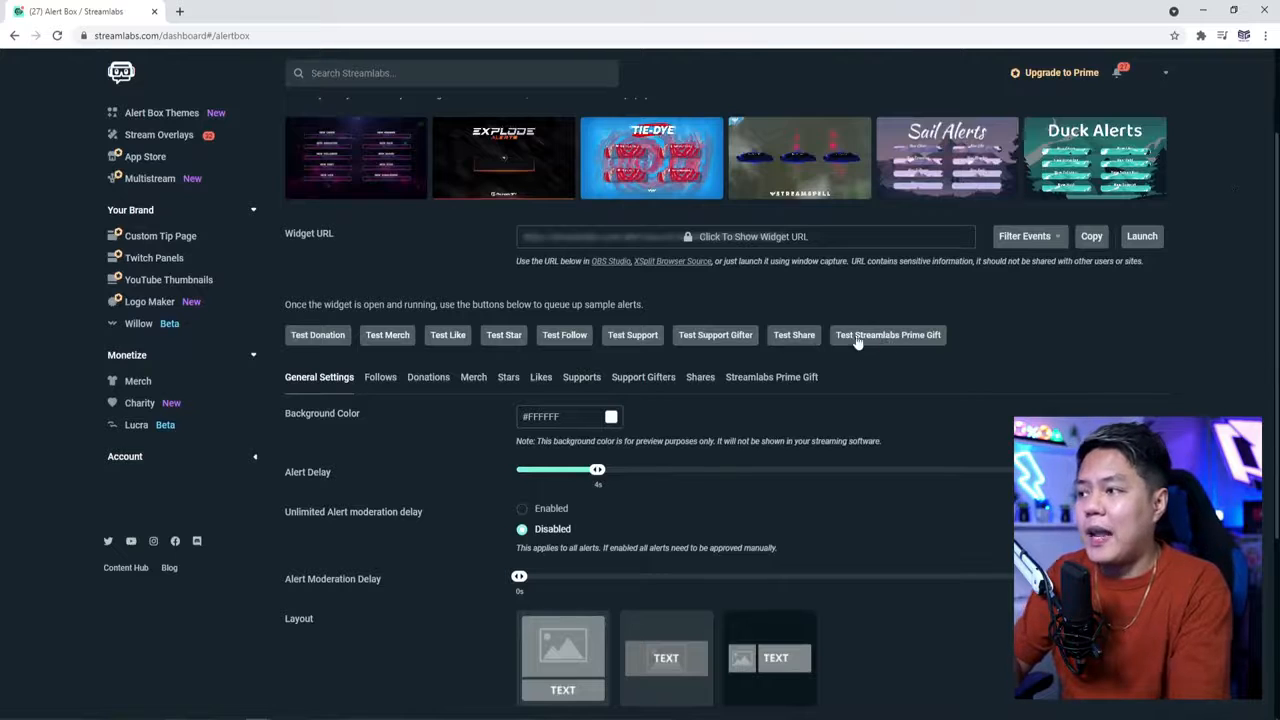
scroll(521, 311, down, 1)
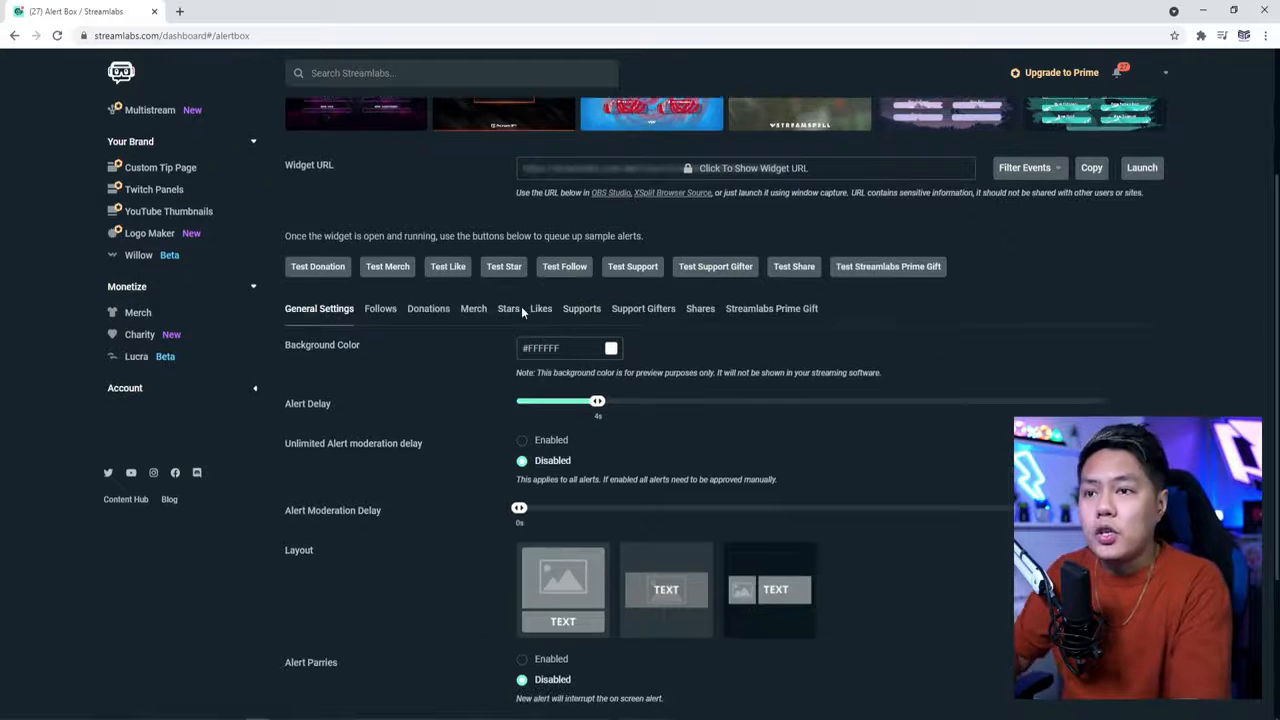
click(580, 309)
scroll(714, 371, down, 5)
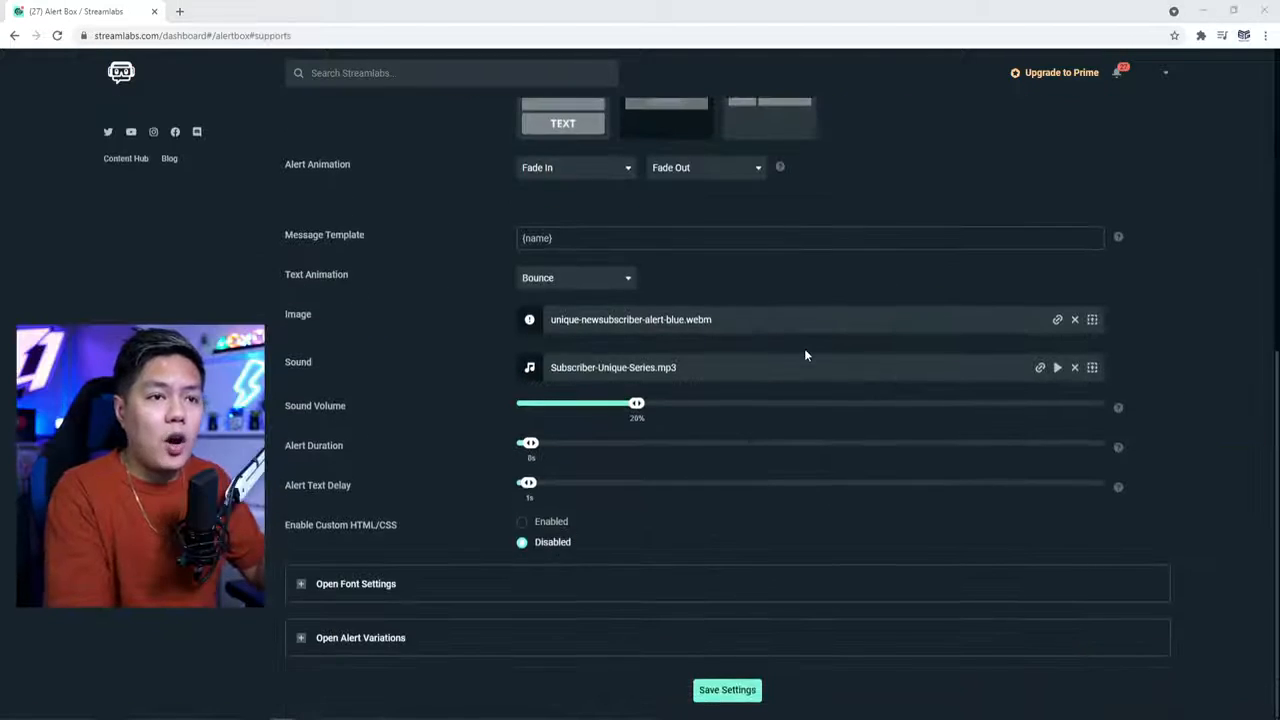
Upload blue animated alert videos from the Unique-Animated-Alerts folder to the Images Gallery uploads of the Supports alert.
click(1092, 322)
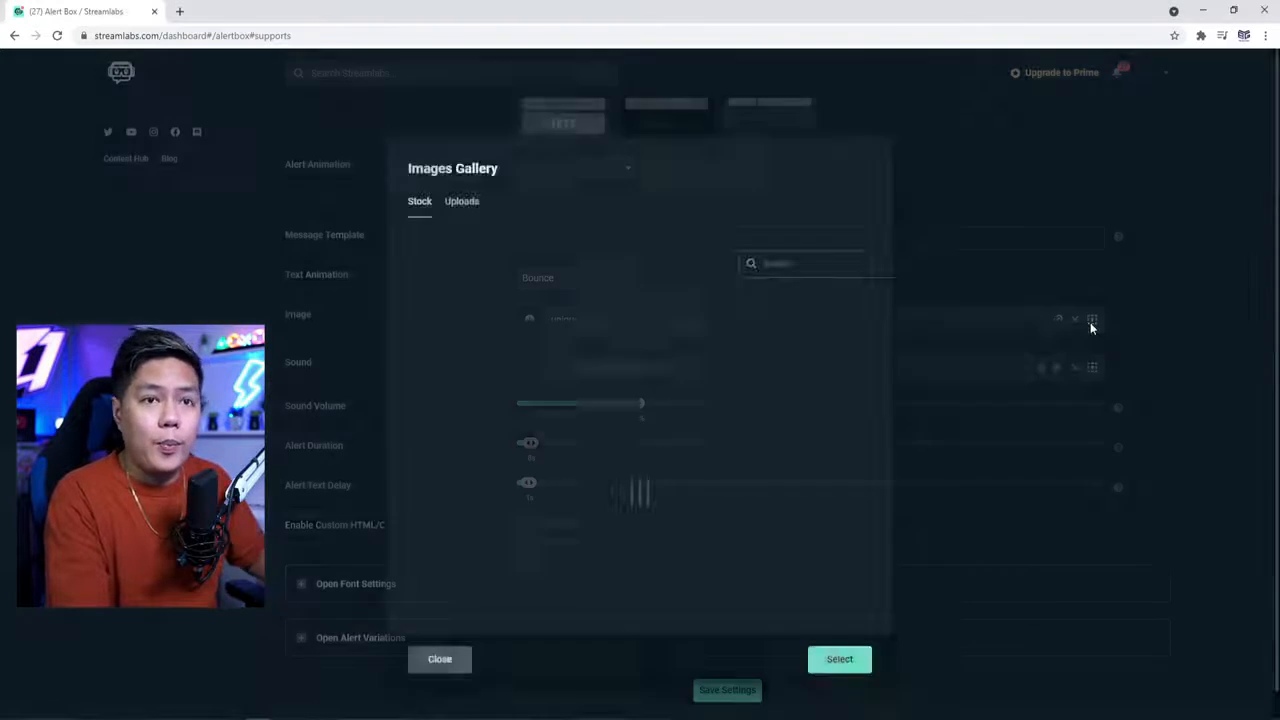
click(465, 205)
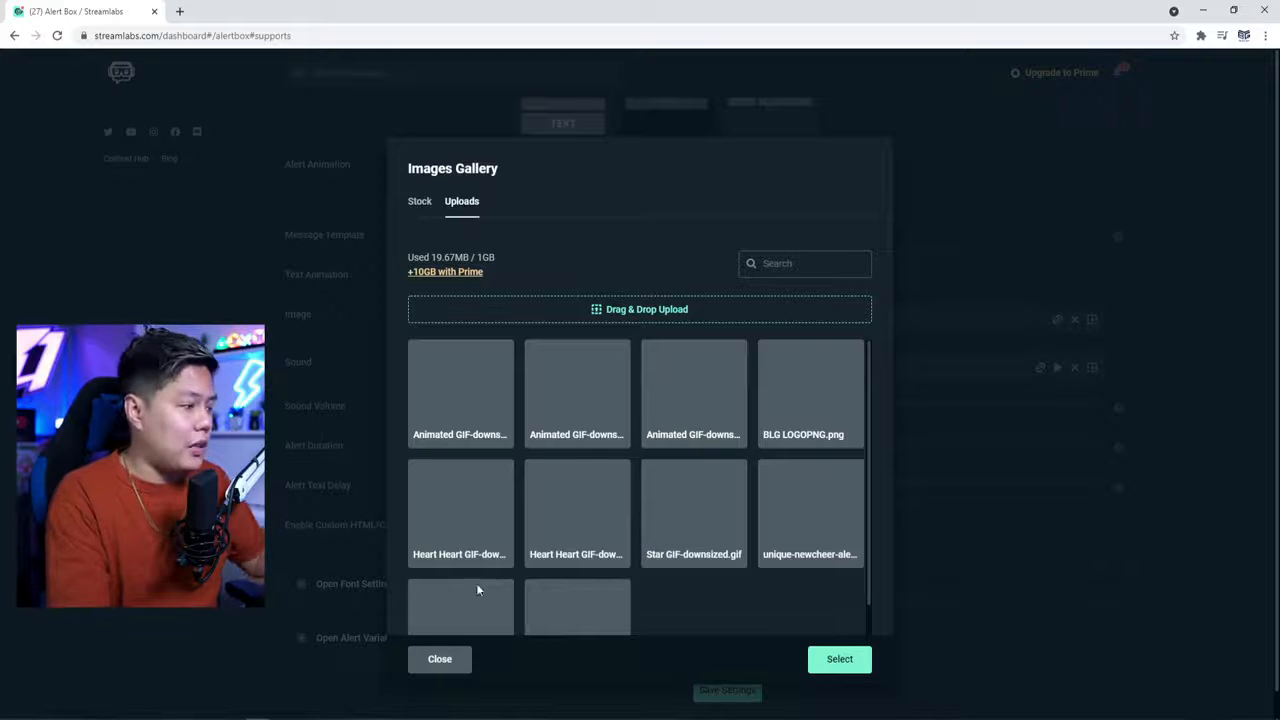
click(400, 719)
key(alt+Left)
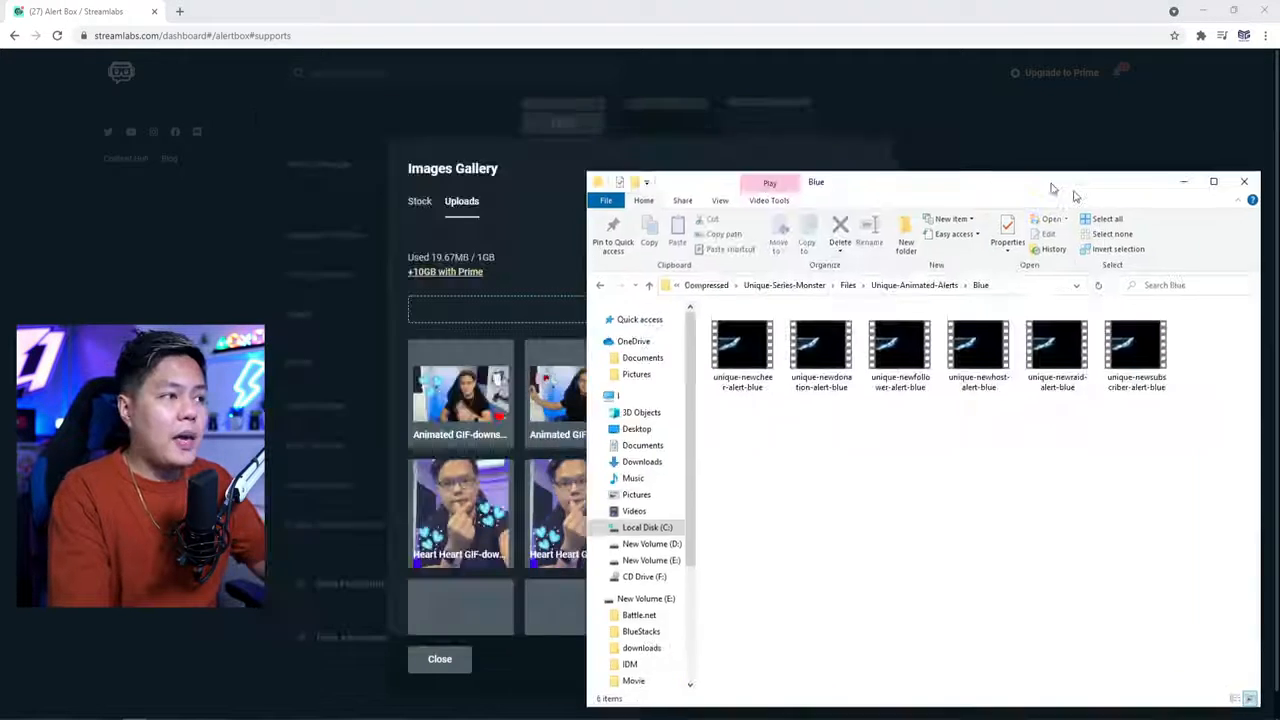
drag(1074, 185, 1208, 243)
drag(1112, 405, 674, 596)
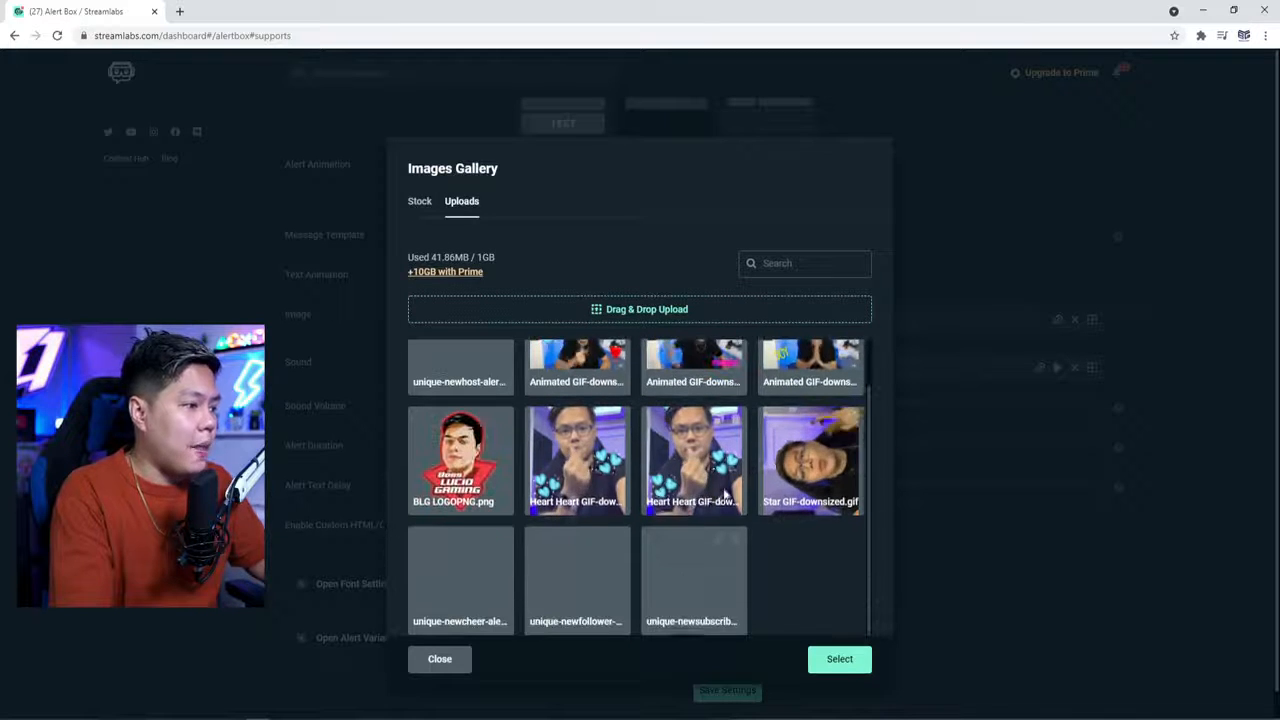
Use the uploaded unique-newsubscriber-alert-blue video as the Supports alert image.
click(712, 586)
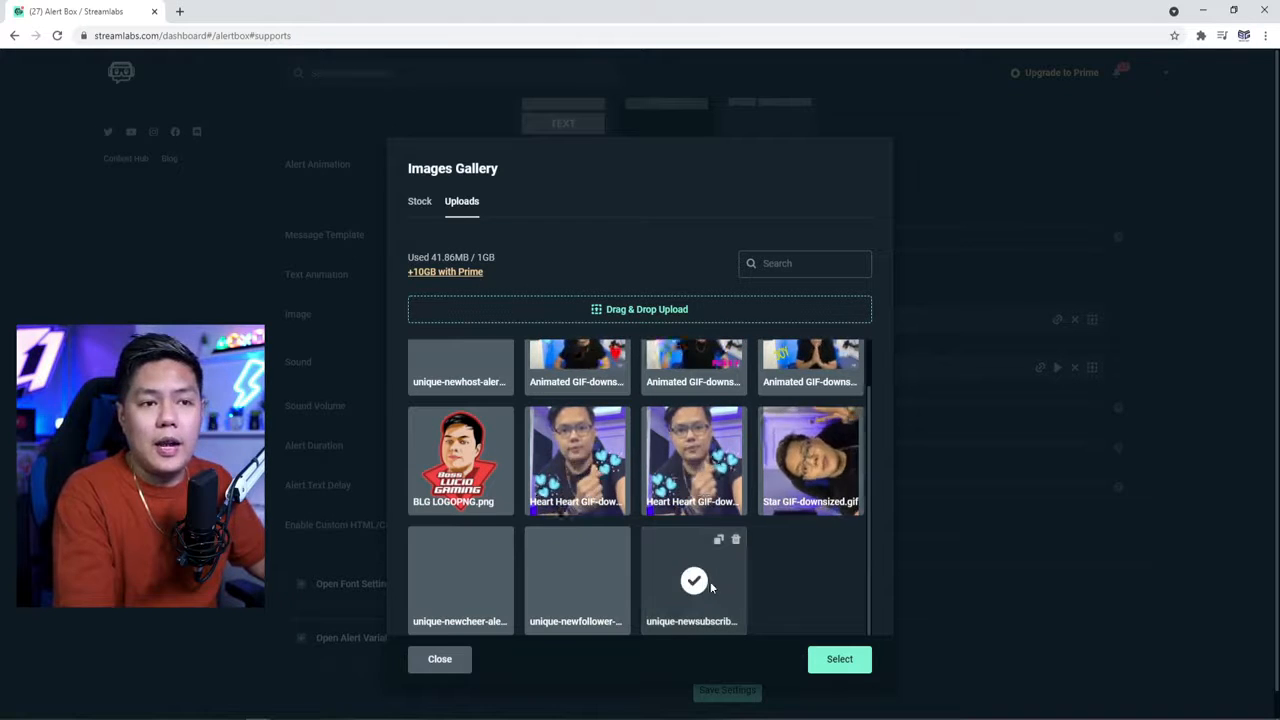
click(843, 663)
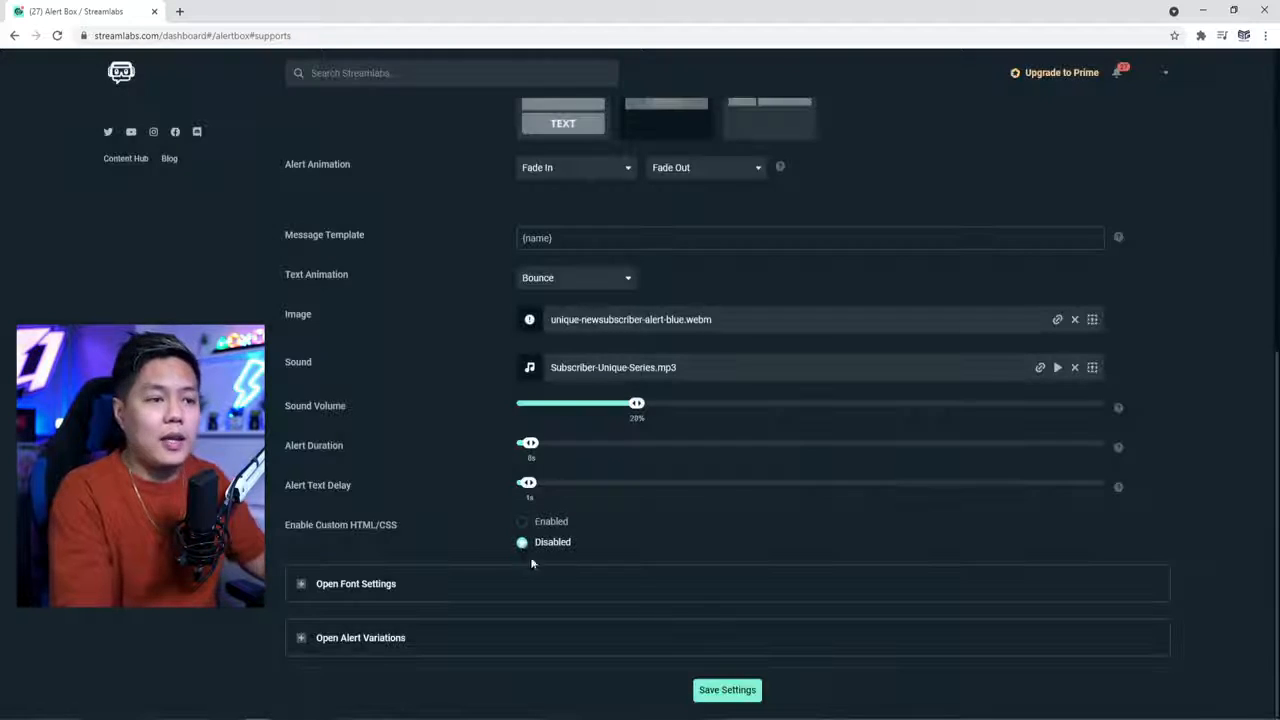
Upload the Subscriber-Unique-Series sound from the pack's Alert-Sounds folder to the Sounds Gallery uploads of the Supports alert.
click(1092, 368)
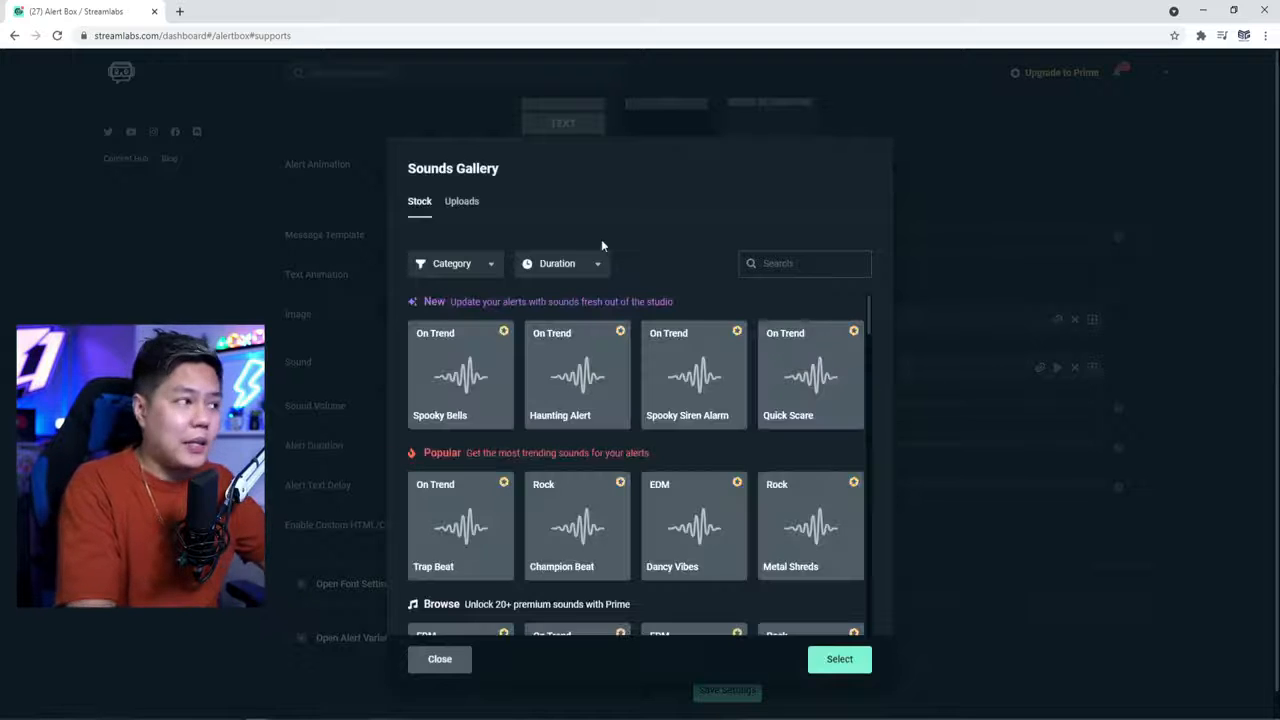
click(462, 205)
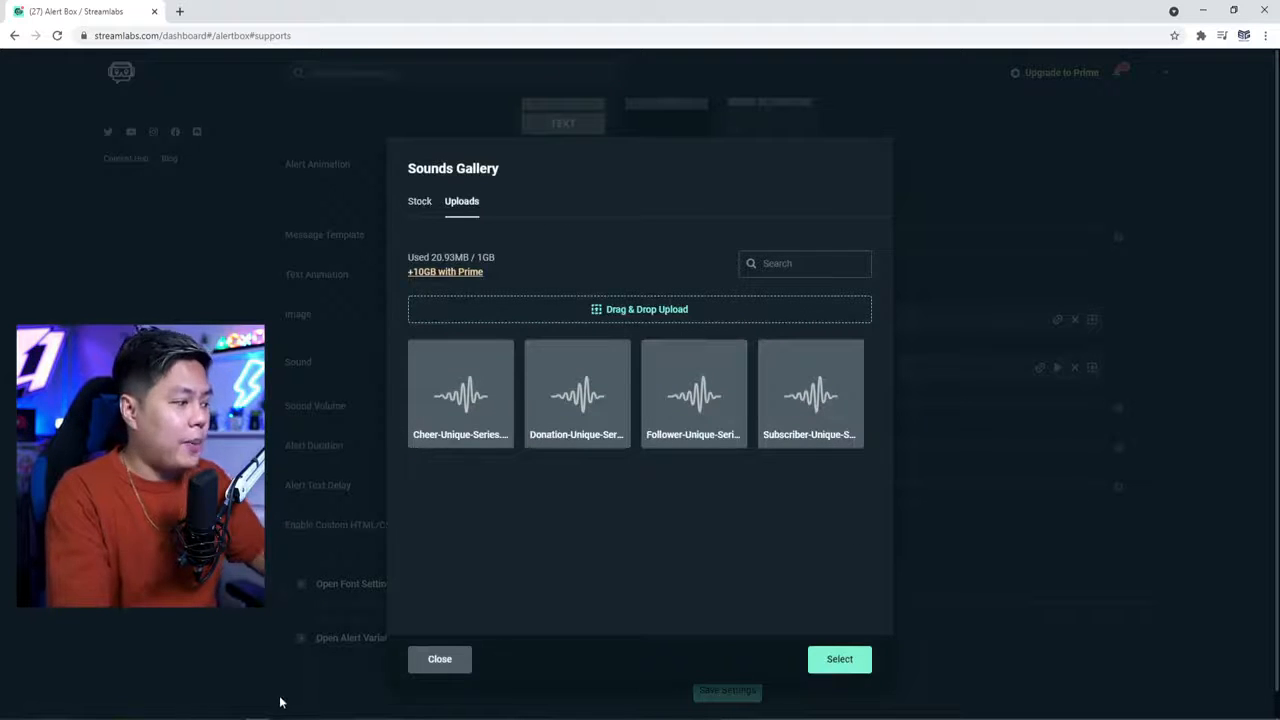
key(alt+Tab)
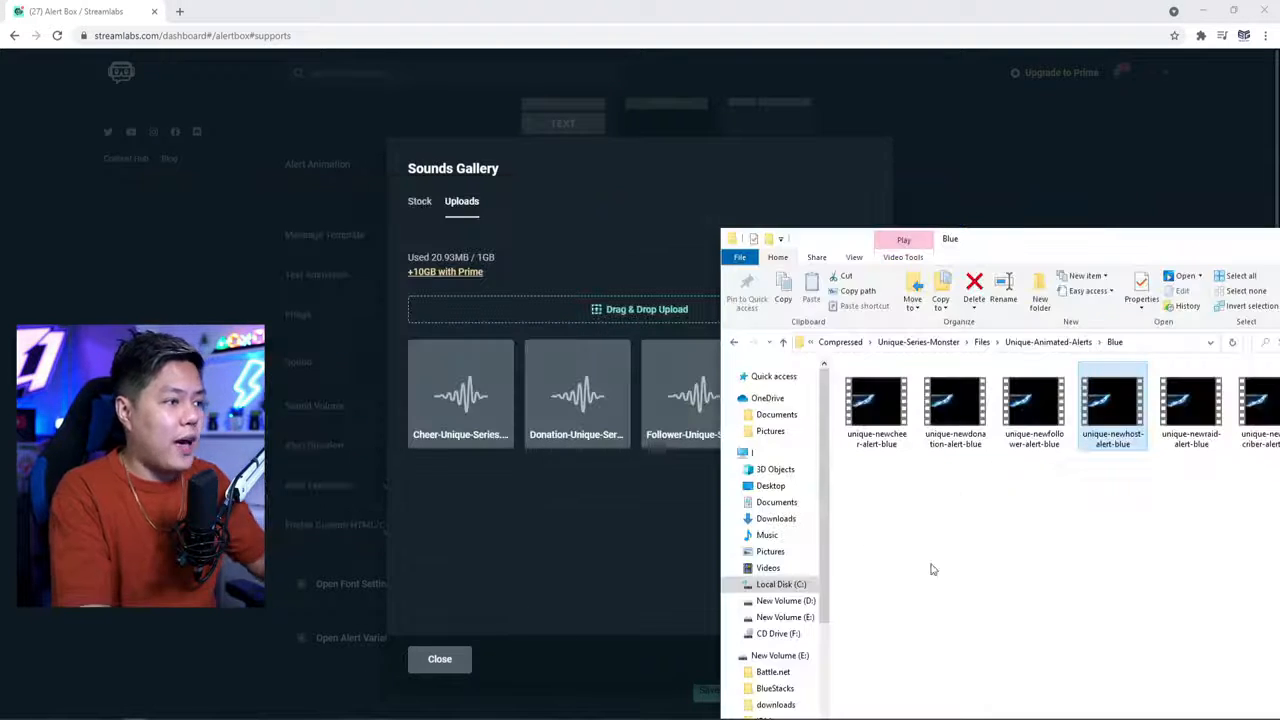
key(alt+Tab)
double_click(855, 348)
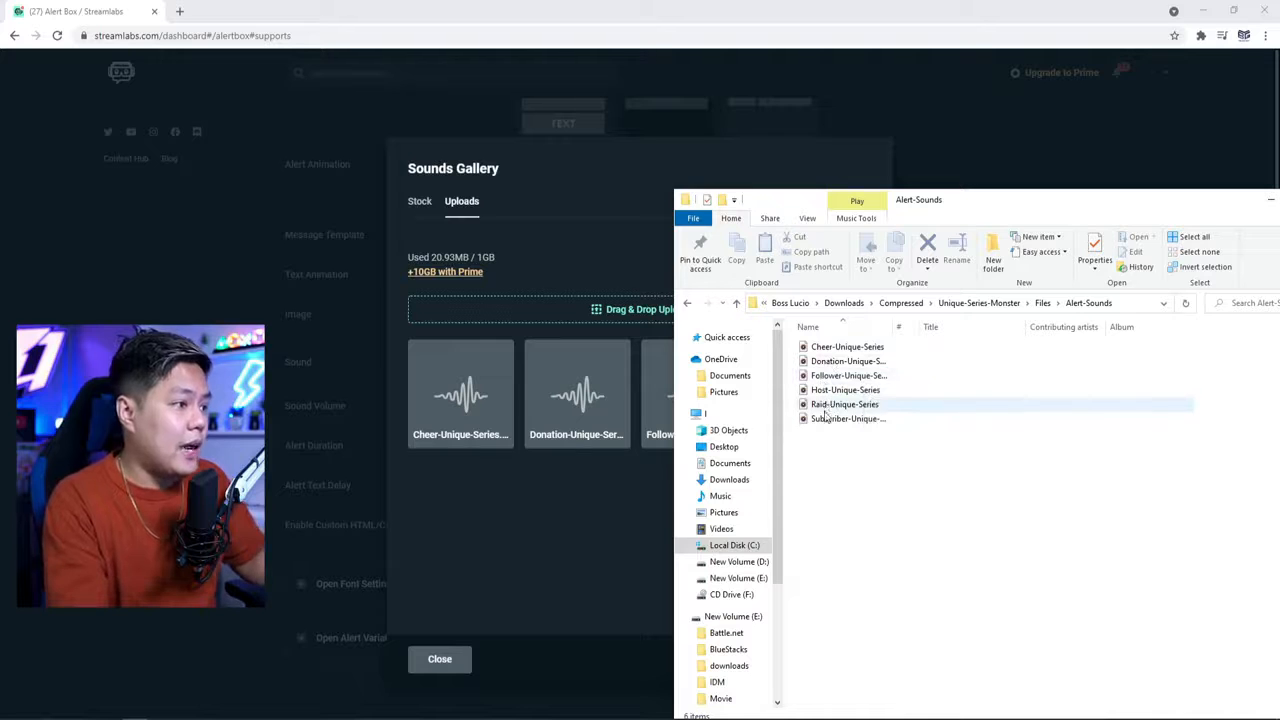
drag(830, 419, 760, 586)
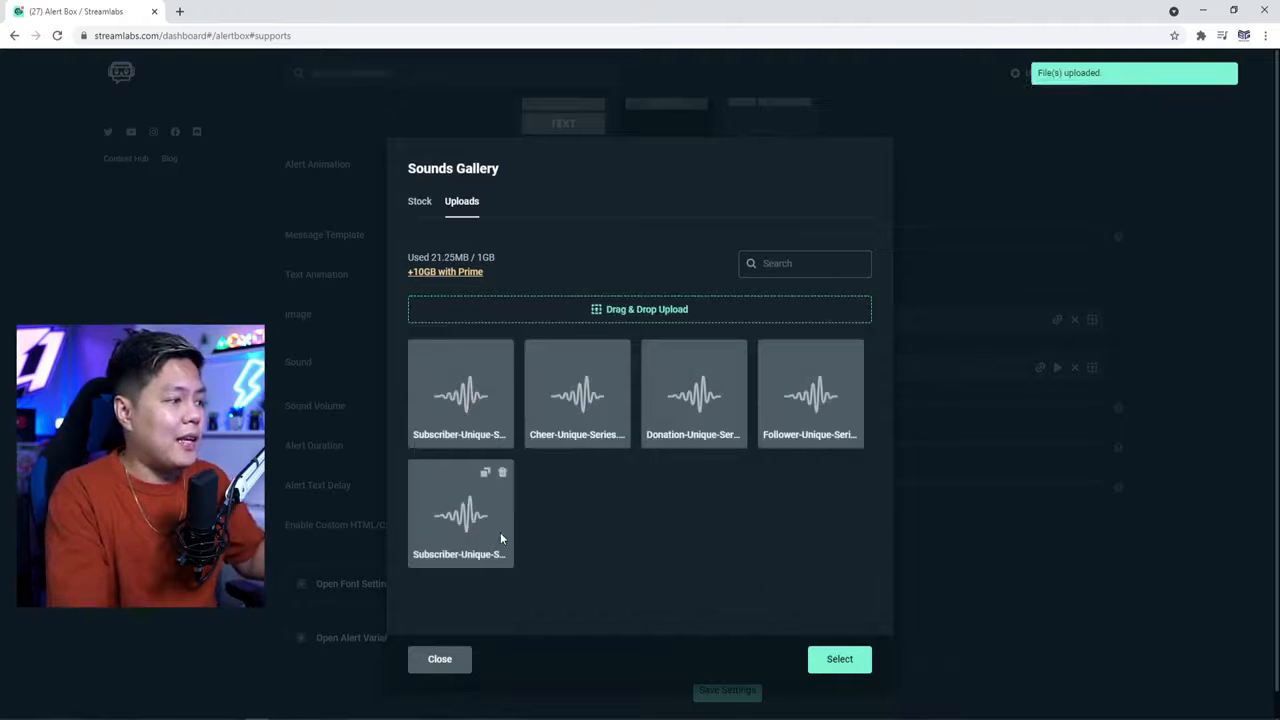
Use the uploaded Subscriber-Unique-Series sound for the Supports alert and expand the alert's font settings.
click(500, 535)
click(840, 660)
scroll(843, 552, up, 3)
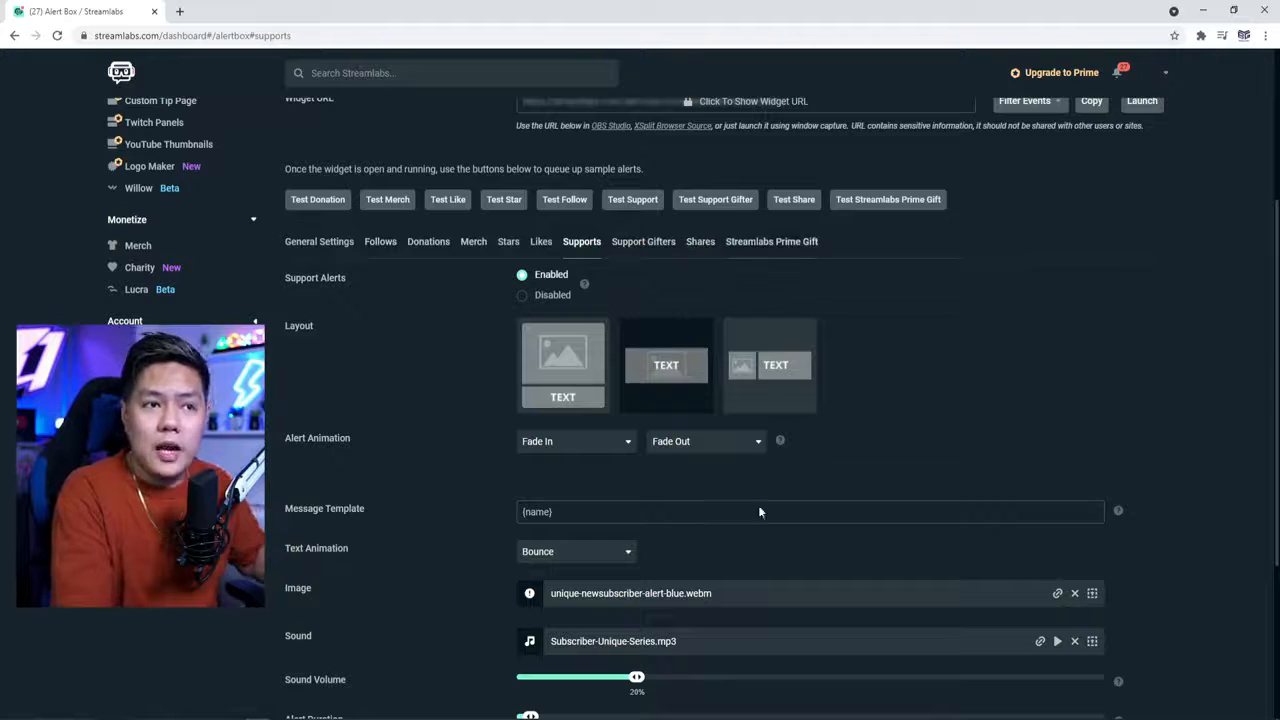
scroll(783, 528, down, 3)
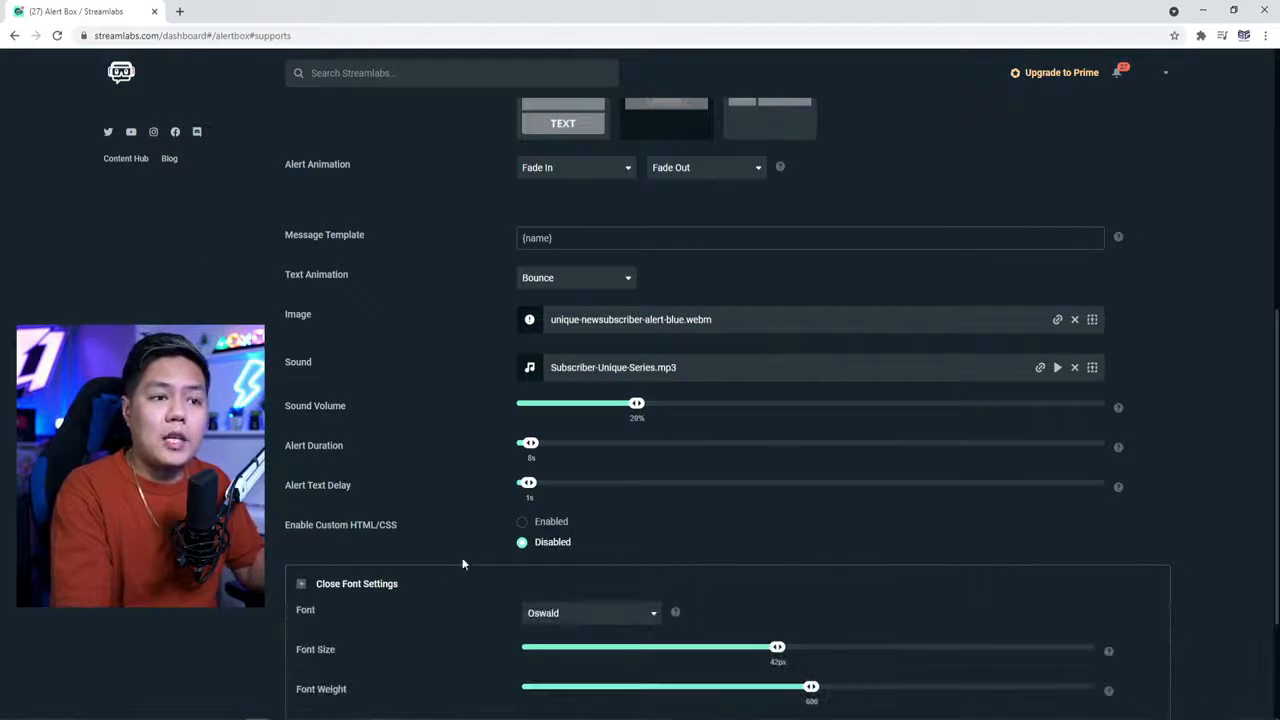
scroll(480, 545, down, 3)
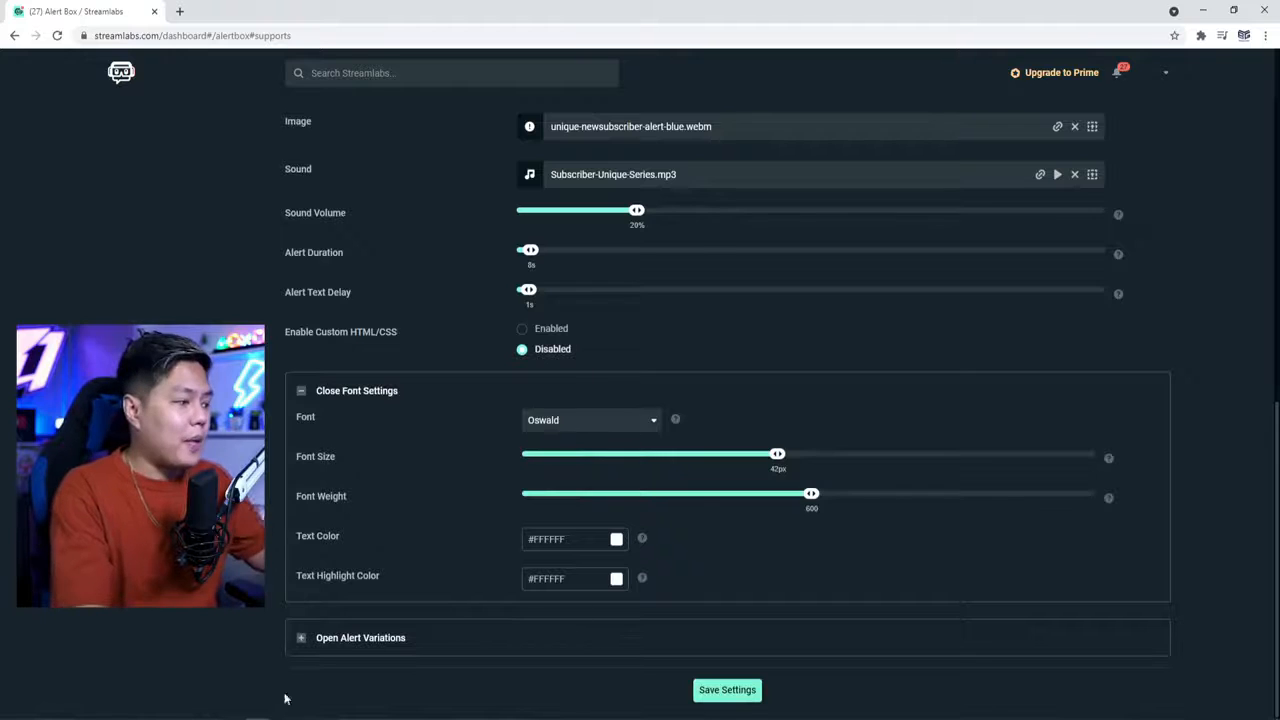
Switch to File Explorer and open the pack's Quick Start folder "1. Step - Fonts", moving the window into view.
click(160, 715)
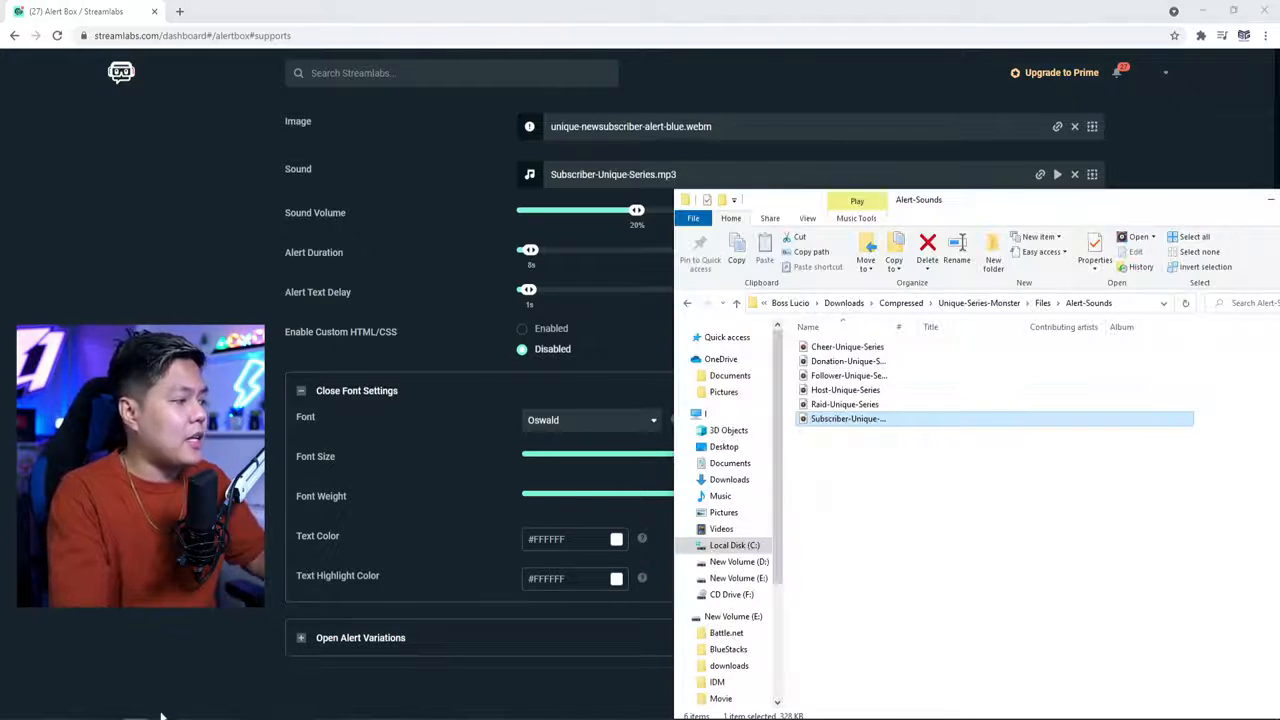
click(971, 544)
key(BackSpace)
key(BackSpace)
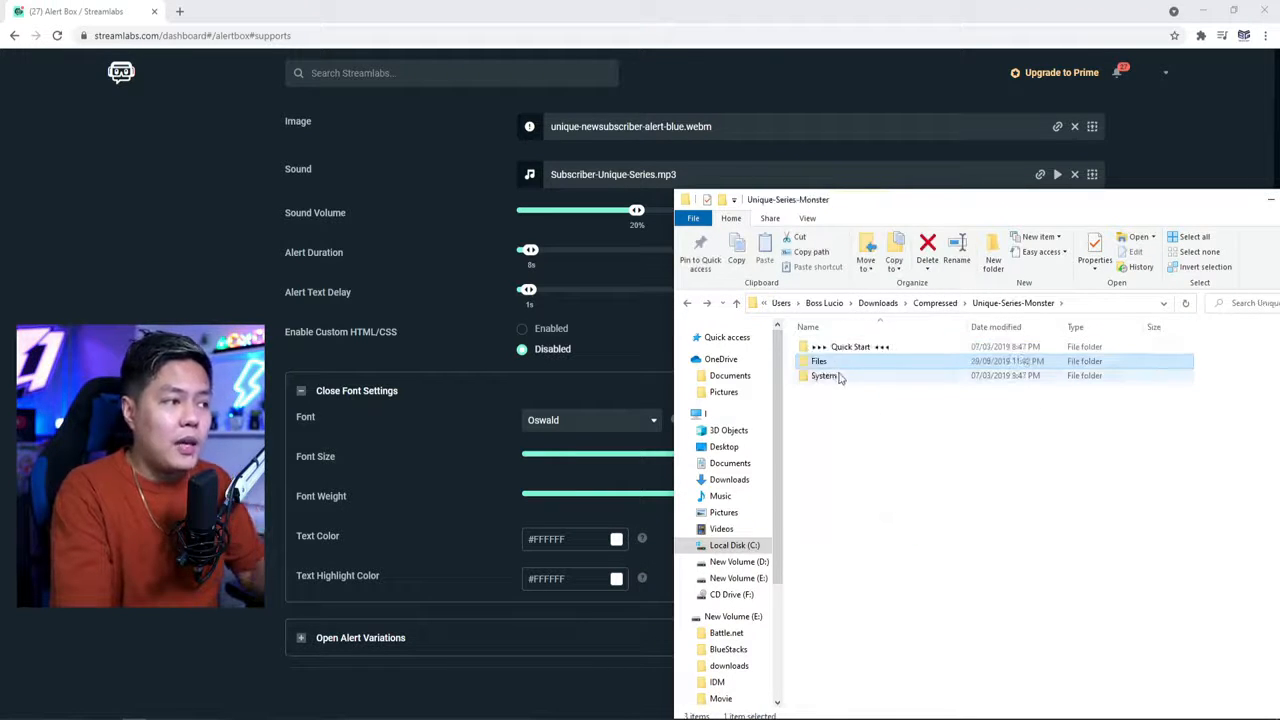
double_click(840, 347)
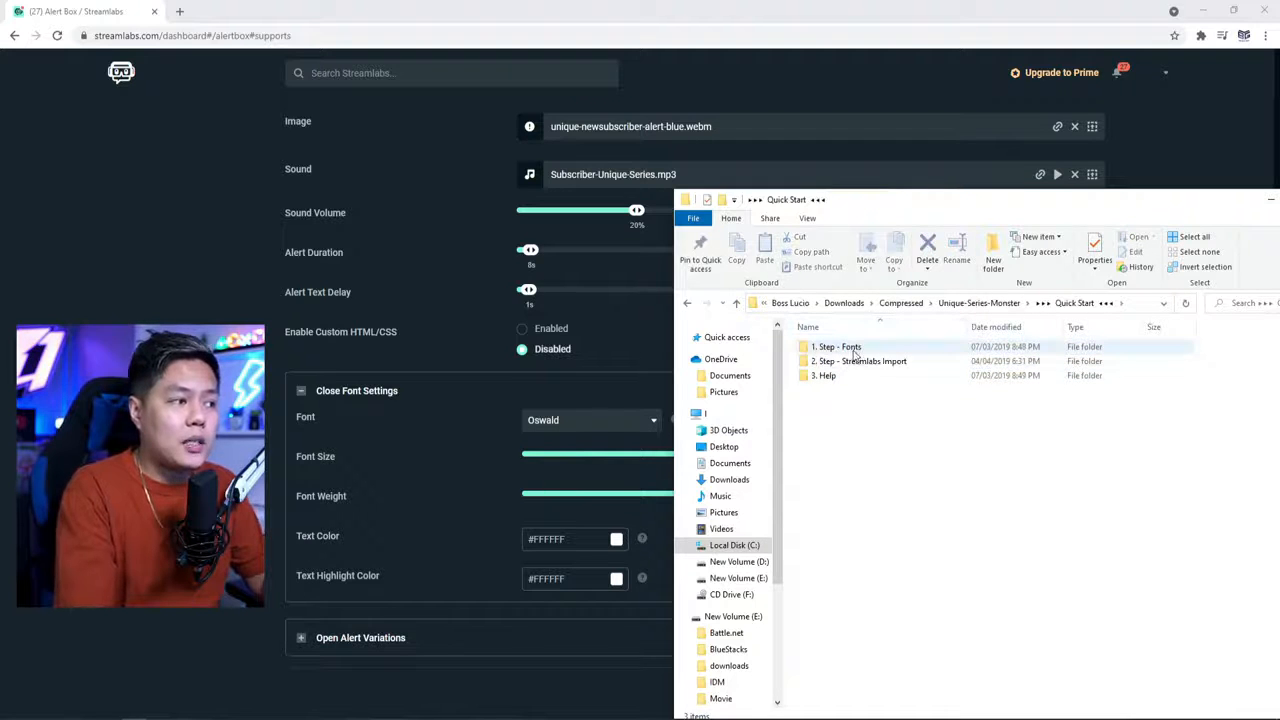
double_click(840, 347)
drag(945, 211, 745, 141)
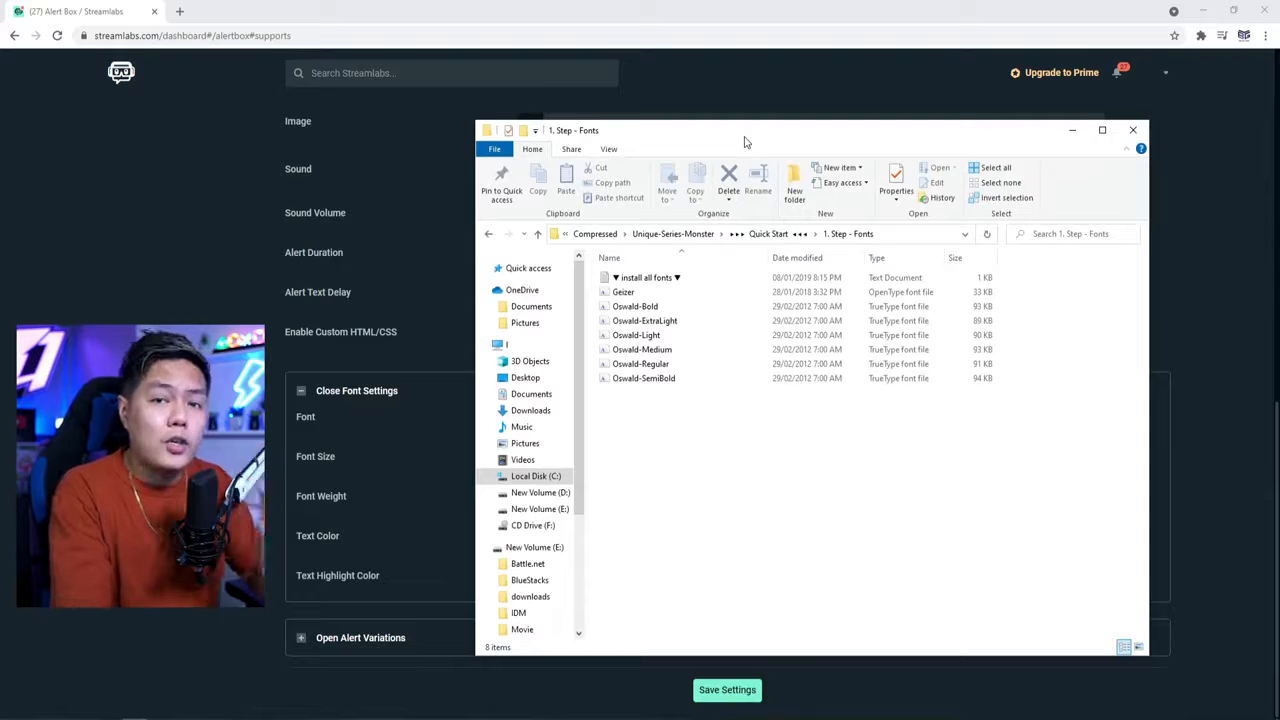
View the Oswald-Bold font file, then close it and minimize the fonts folder.
double_click(651, 310)
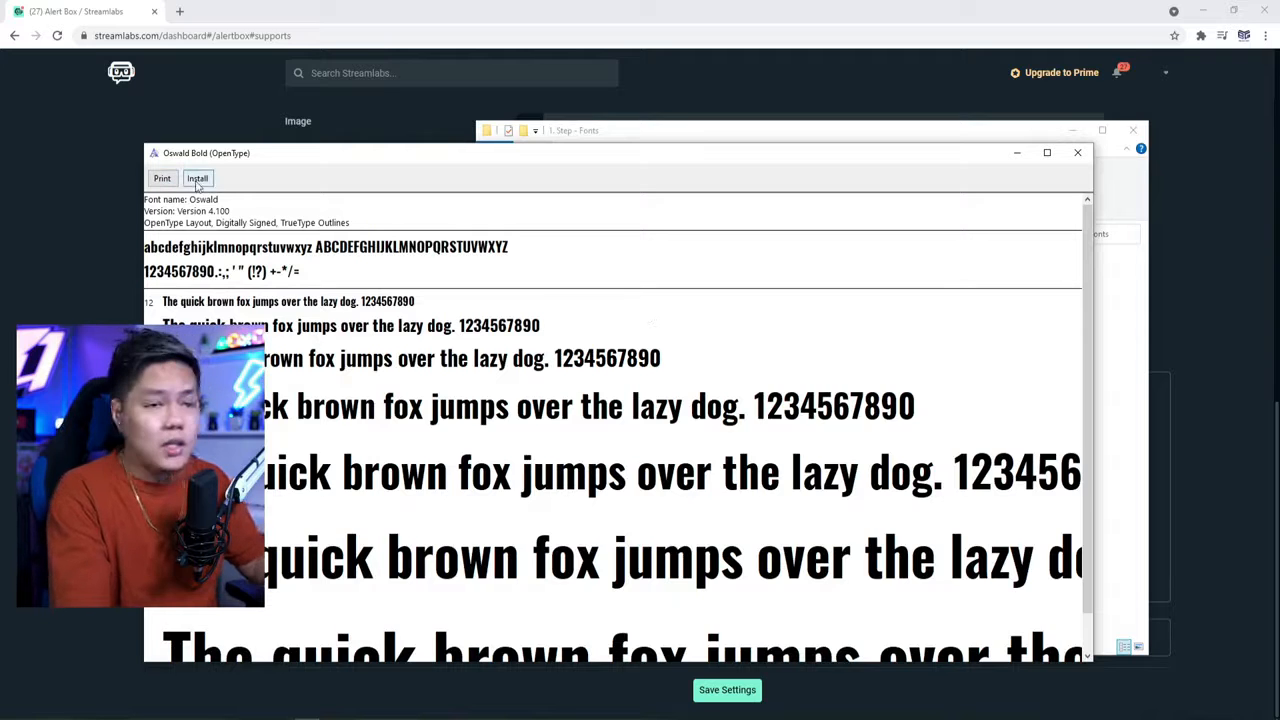
click(1077, 155)
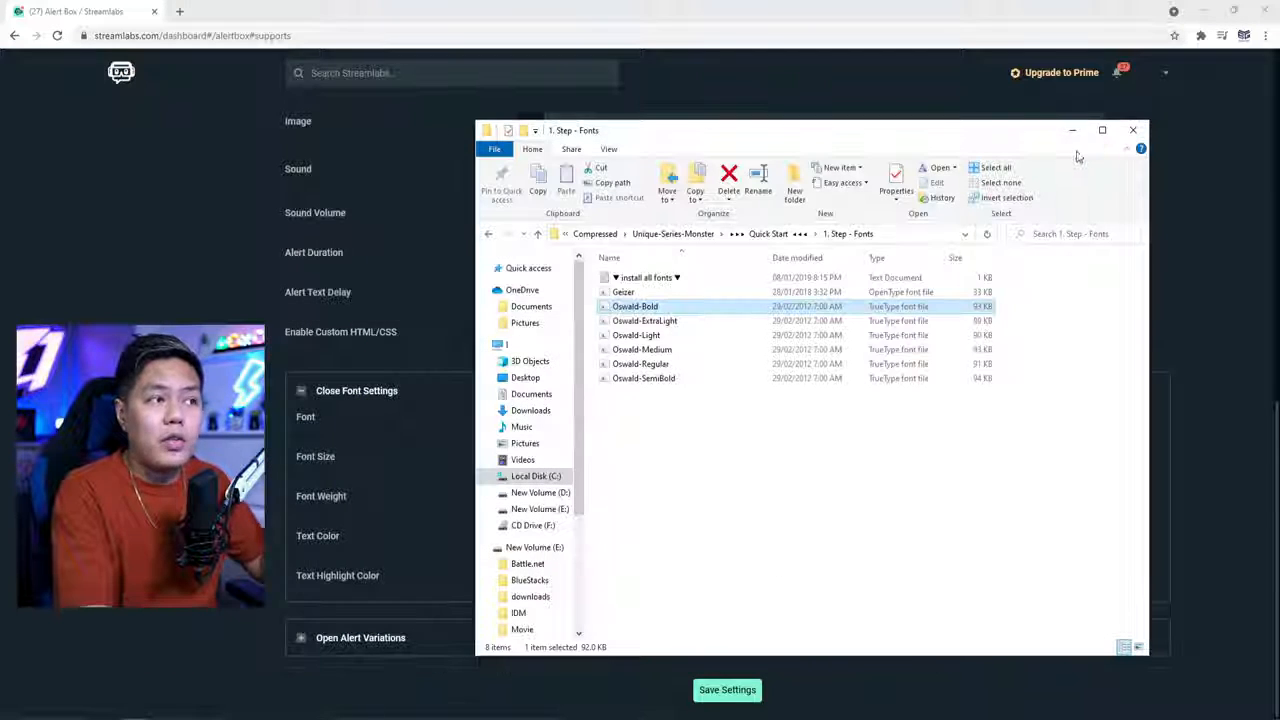
click(1072, 131)
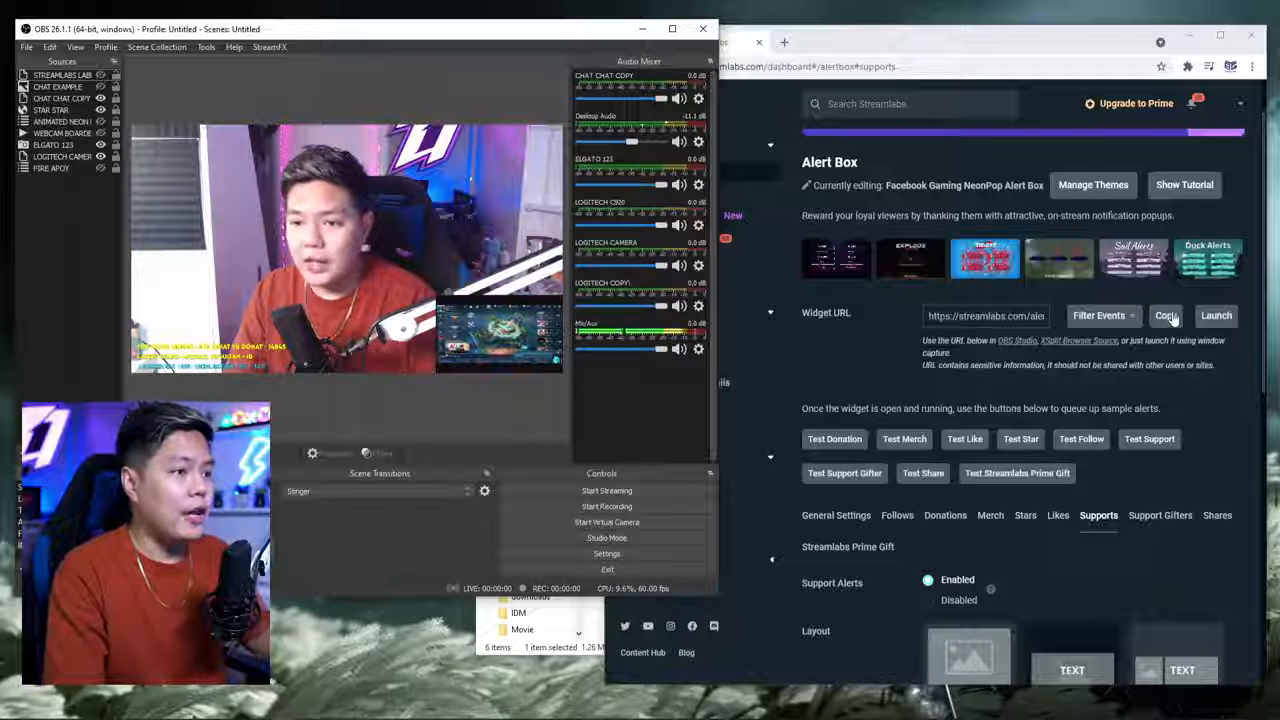
Switch to OBS and add a Browser source named STREAMLABS LABELS LABELS that uses the pasted Alert Box widget URL.
right_click(60, 198)
mouse_move(74, 204)
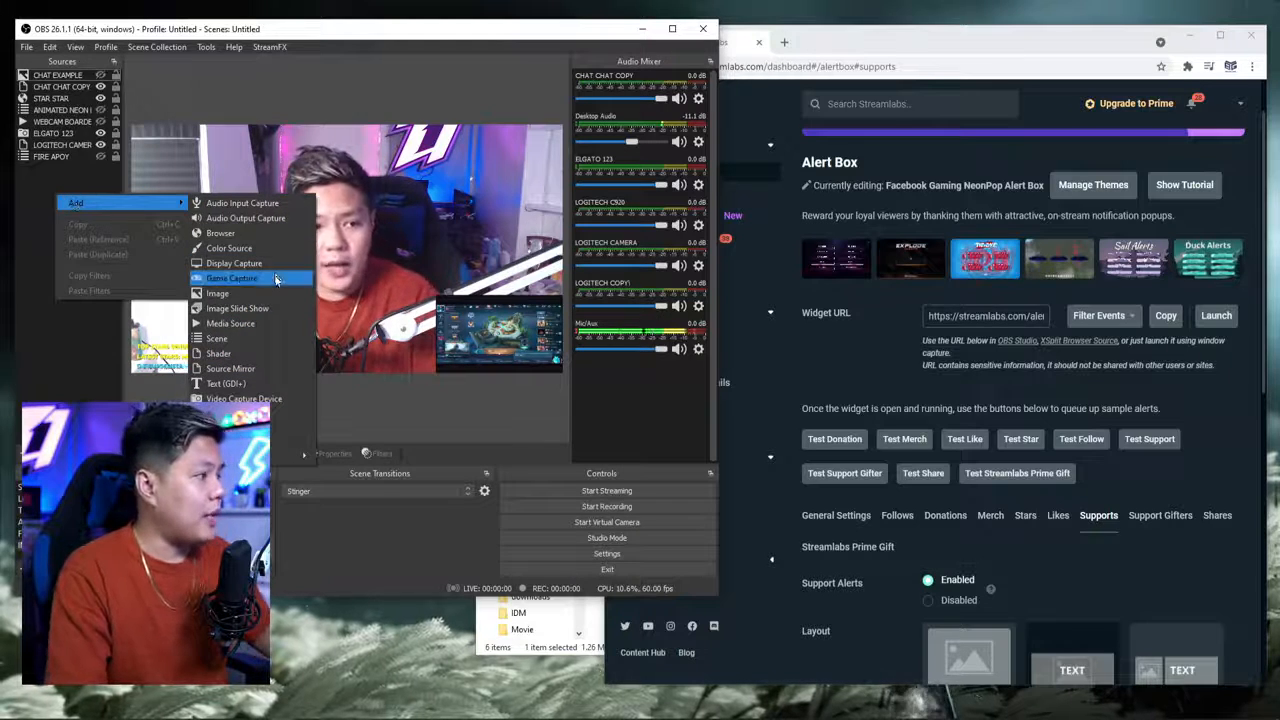
click(258, 248)
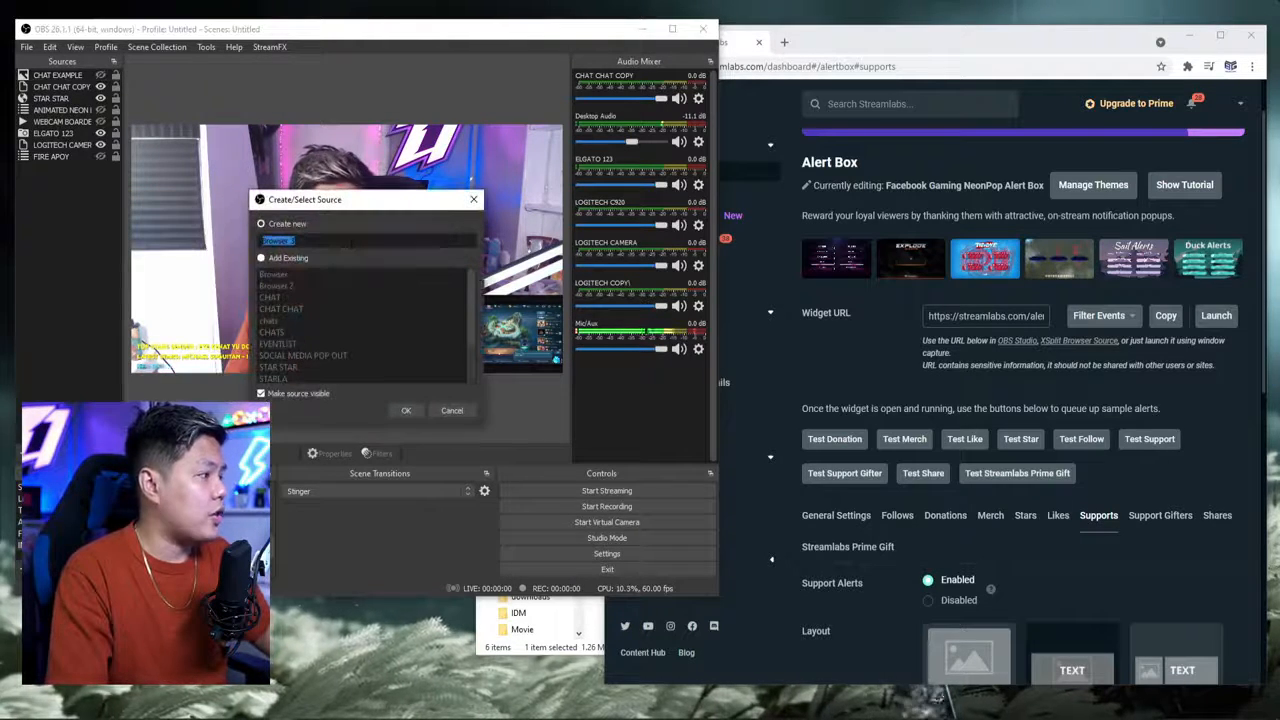
text(STREAMLABS LABELS LABELS)
key(Return)
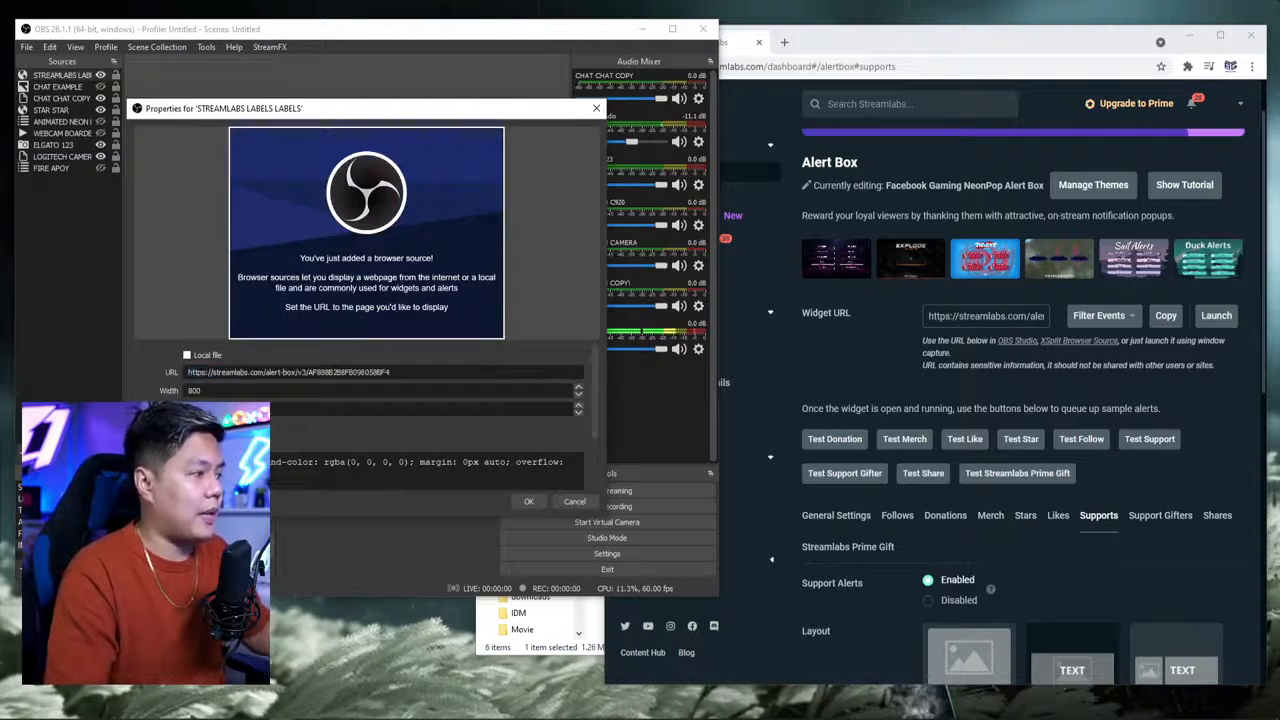
key(Return)
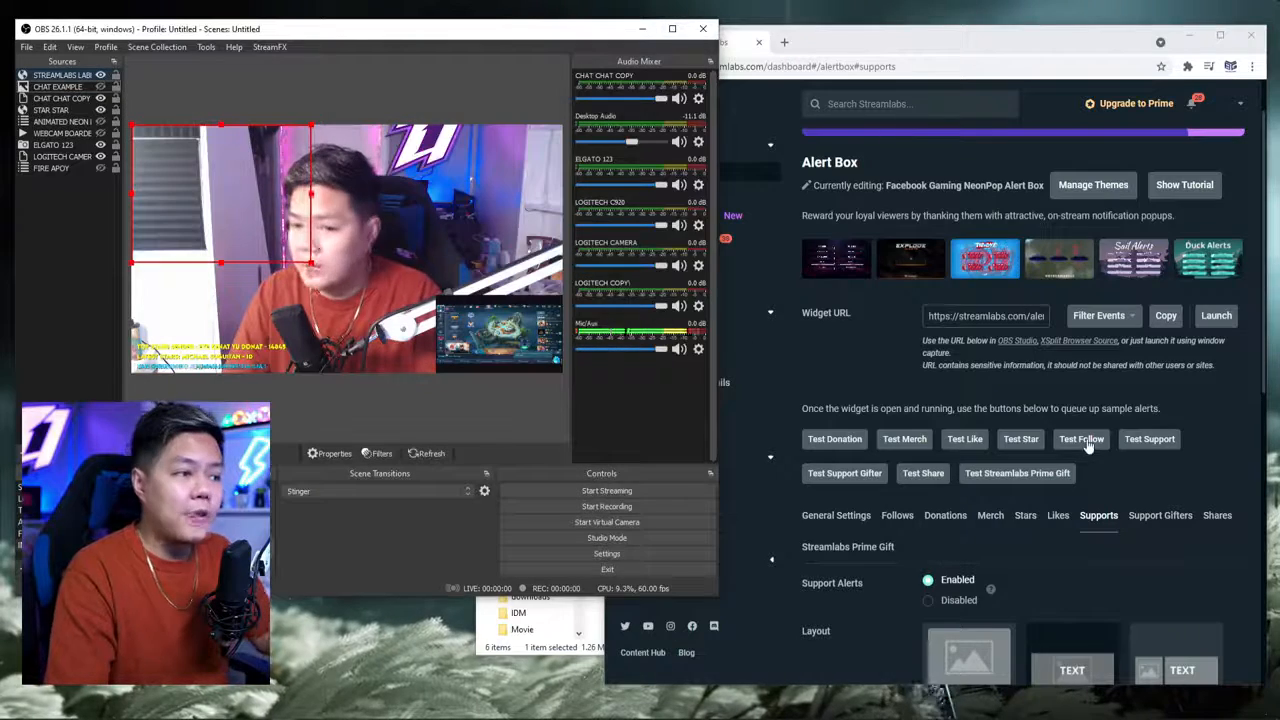
Send sample Follow and Support alerts from Streamlabs and check the OBS preview.
click(1085, 445)
click(1168, 439)
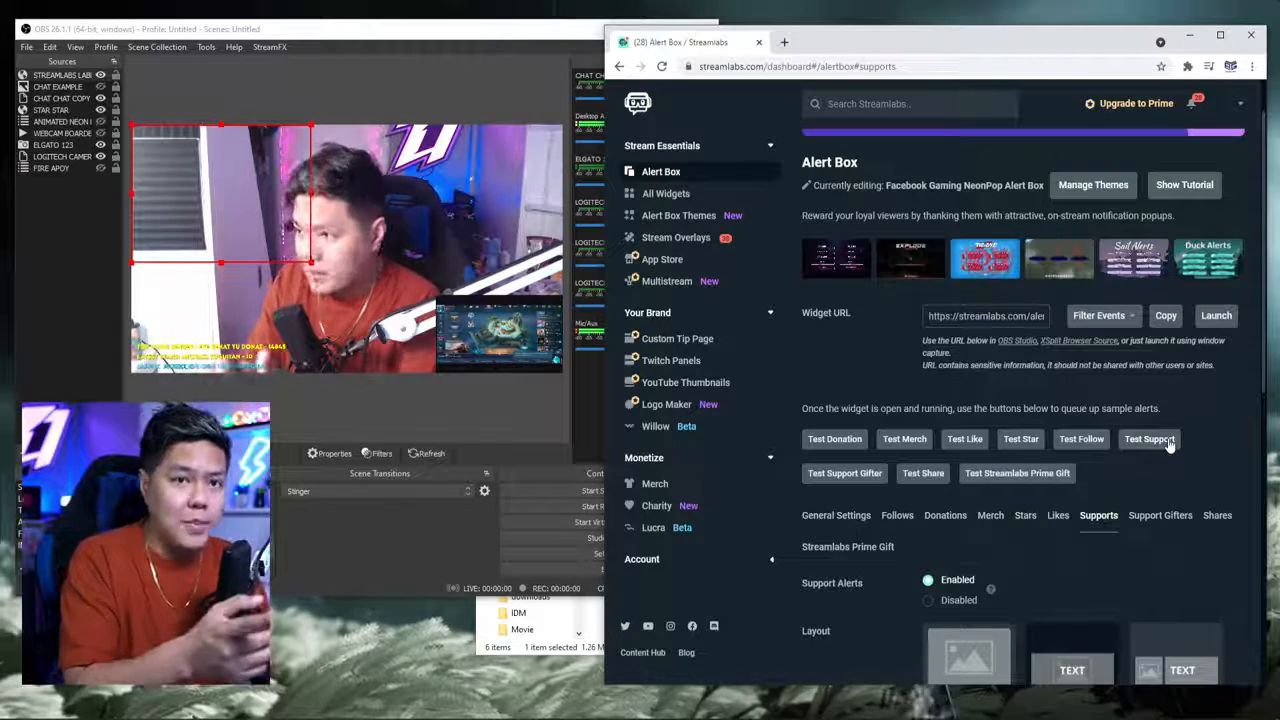
click(520, 417)
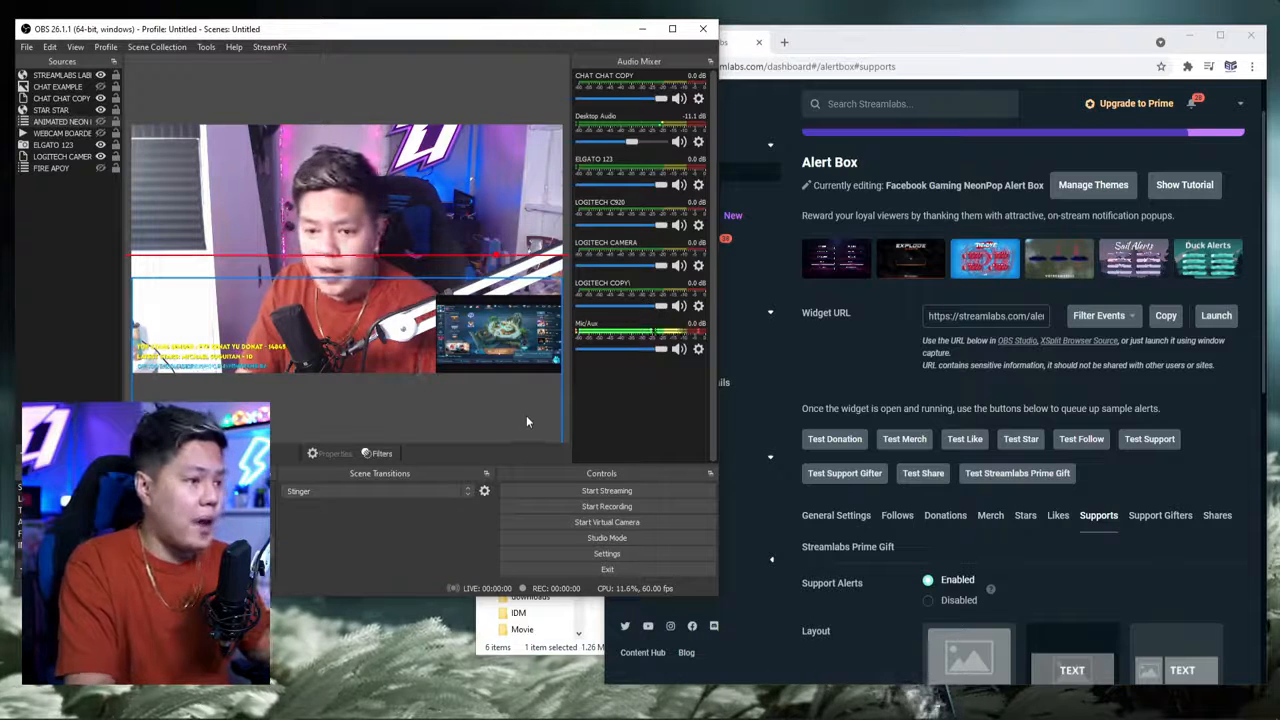
Launch the Alert Box widget in its own window beside the settings and send sample Support and Share alerts to it.
click(1222, 317)
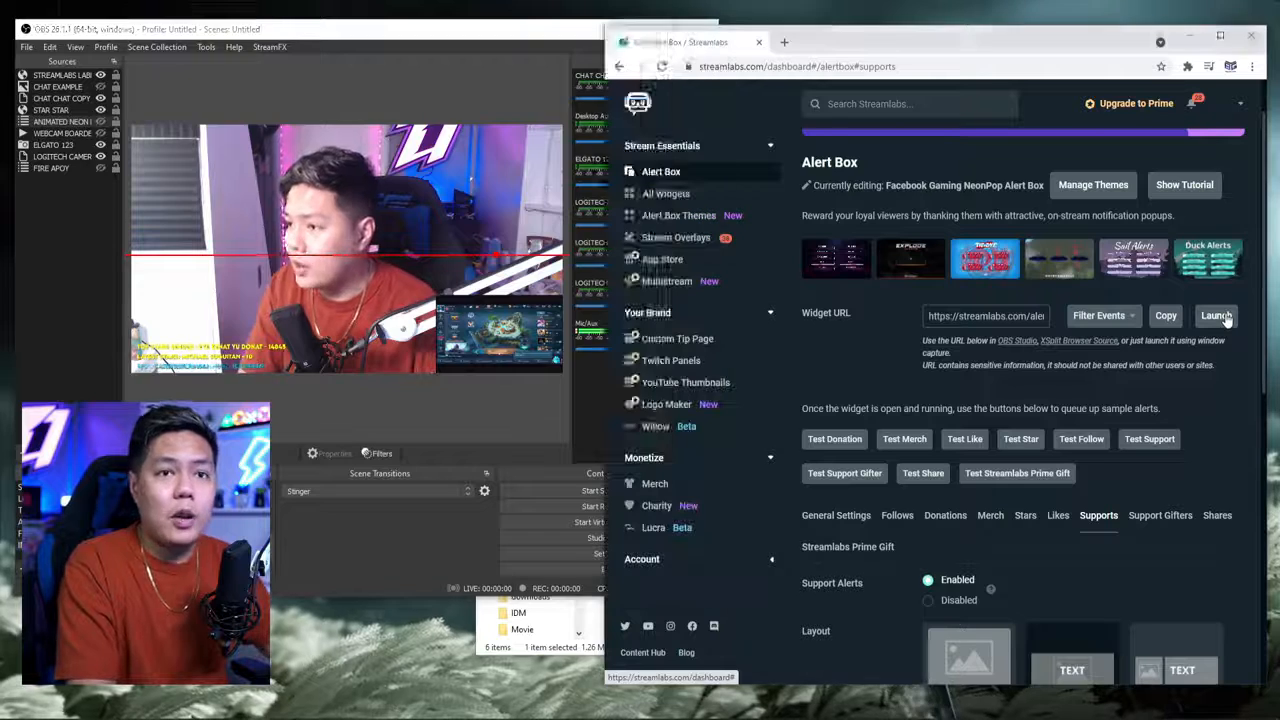
drag(417, 13, 495, 73)
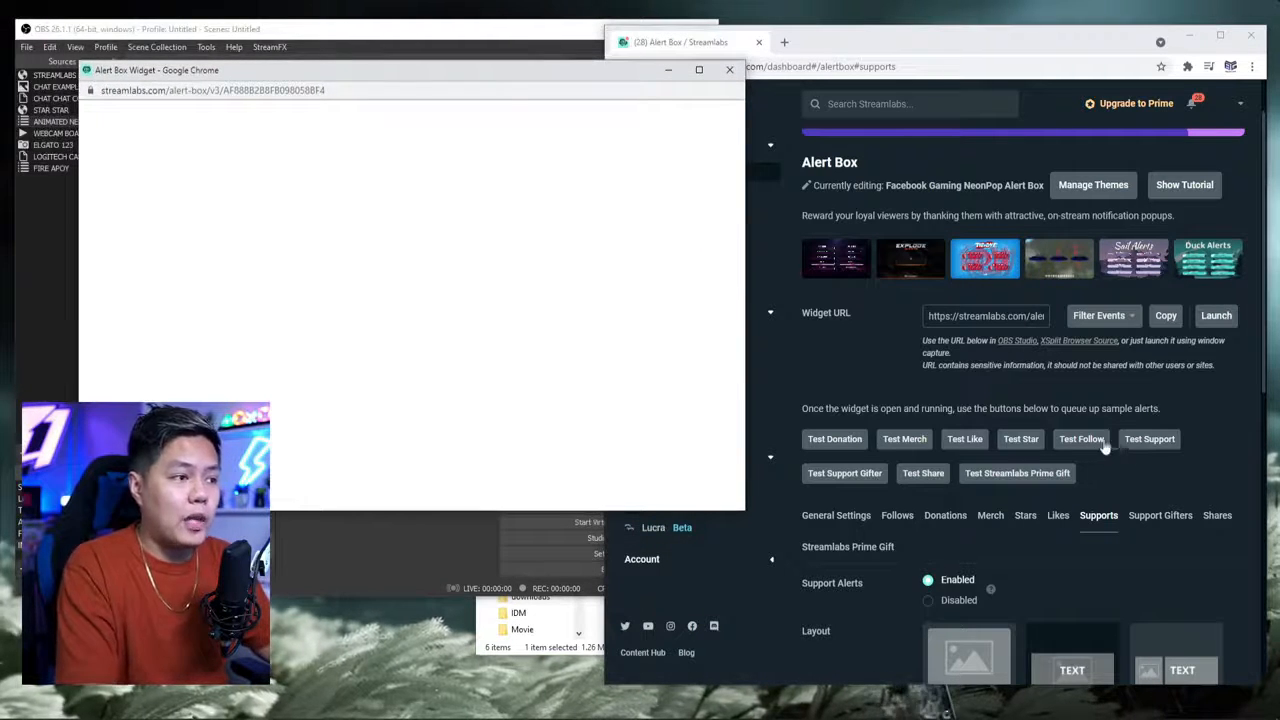
click(1155, 447)
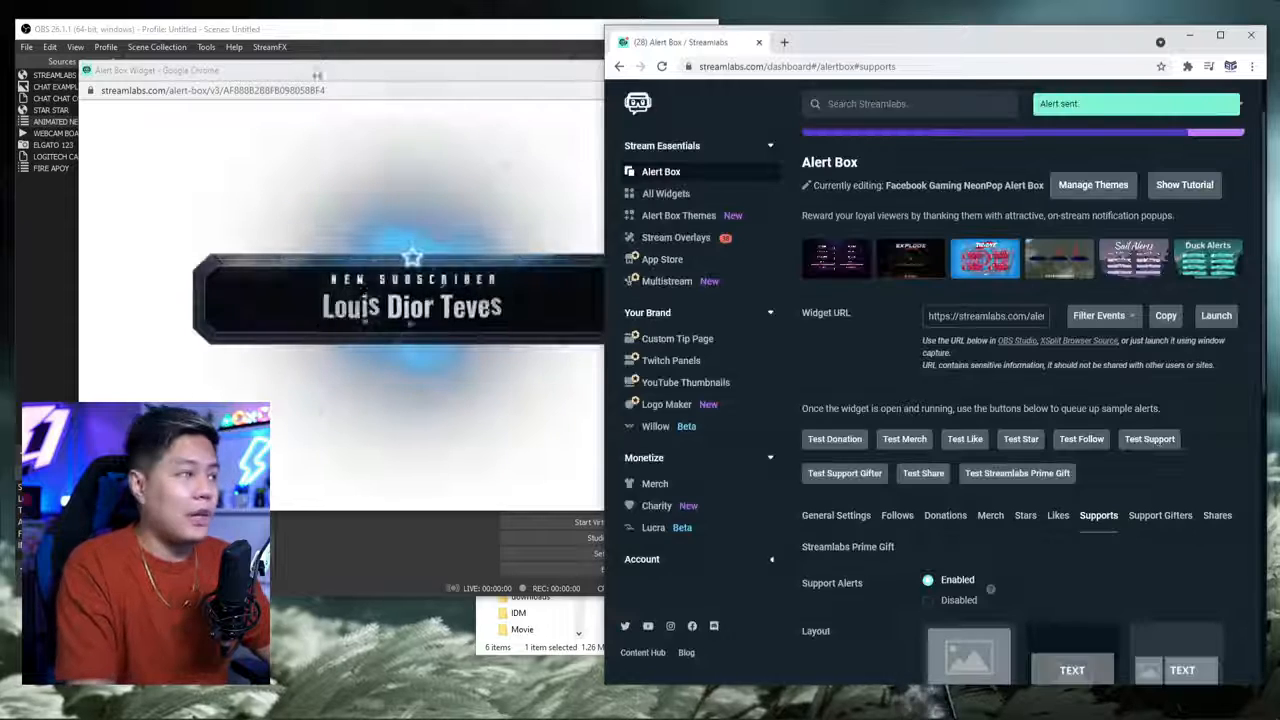
click(435, 85)
drag(435, 85, 417, 79)
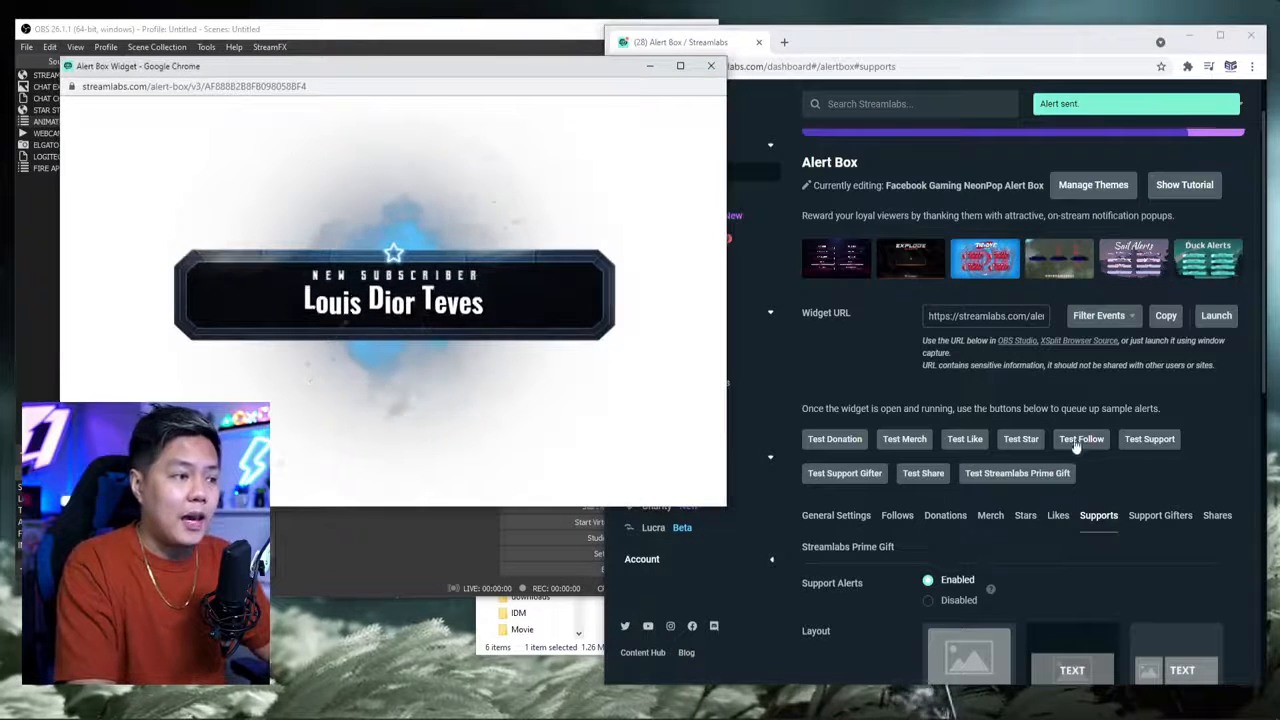
click(925, 476)
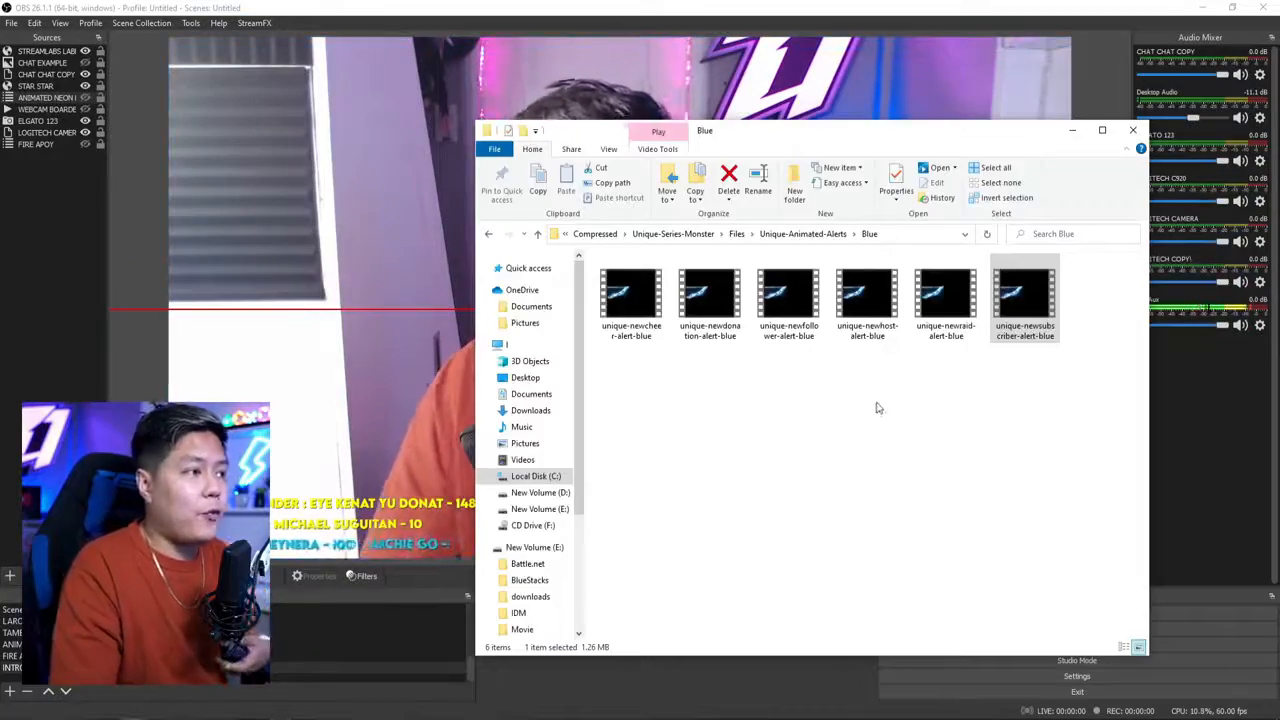
Go back to the pack's Files folder in File Explorer, open Unique-Animated-Transition and view a transition from one of its color folders.
click(876, 406)
drag(908, 132, 869, 147)
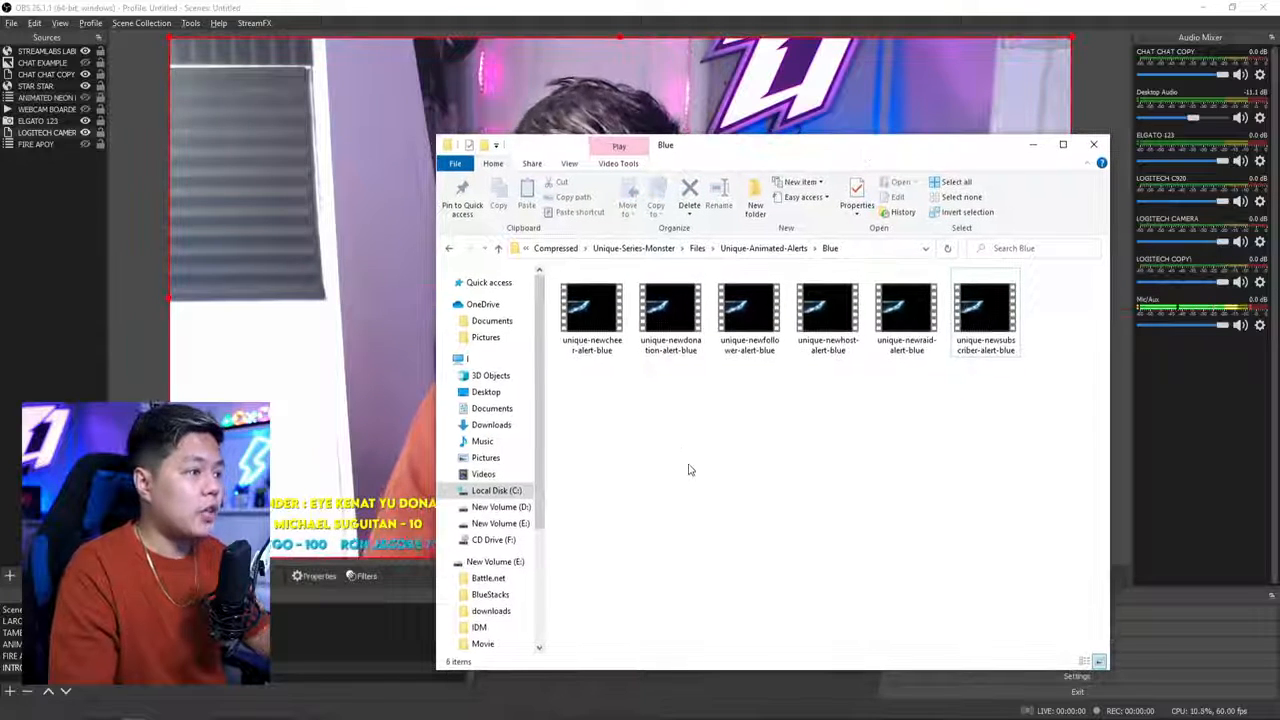
key(BackSpace)
key(BackSpace)
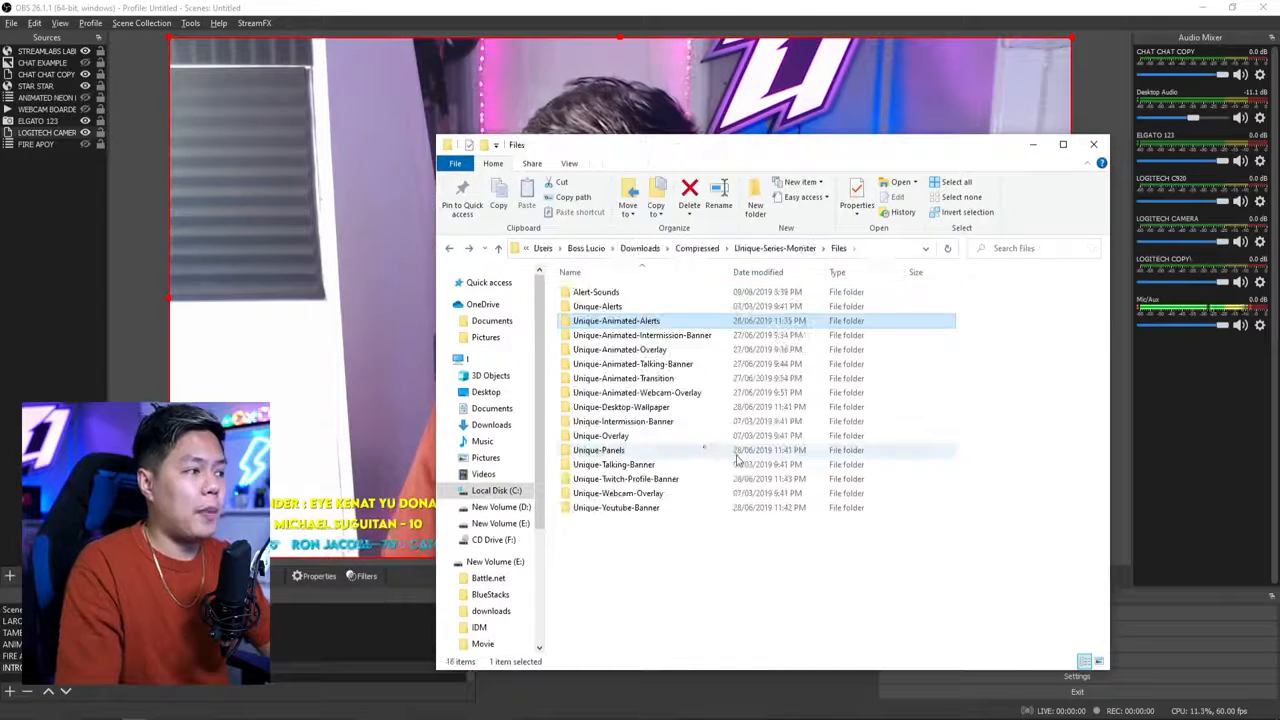
double_click(669, 384)
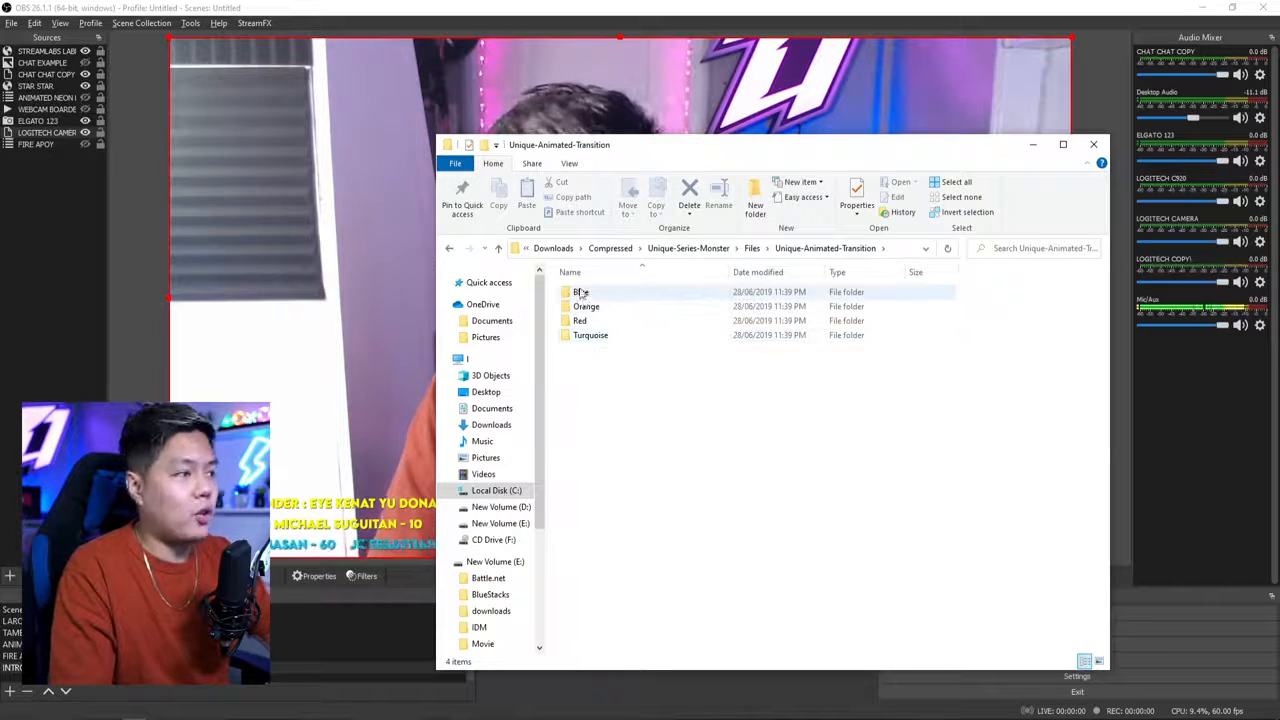
double_click(606, 335)
click(612, 325)
double_click(610, 322)
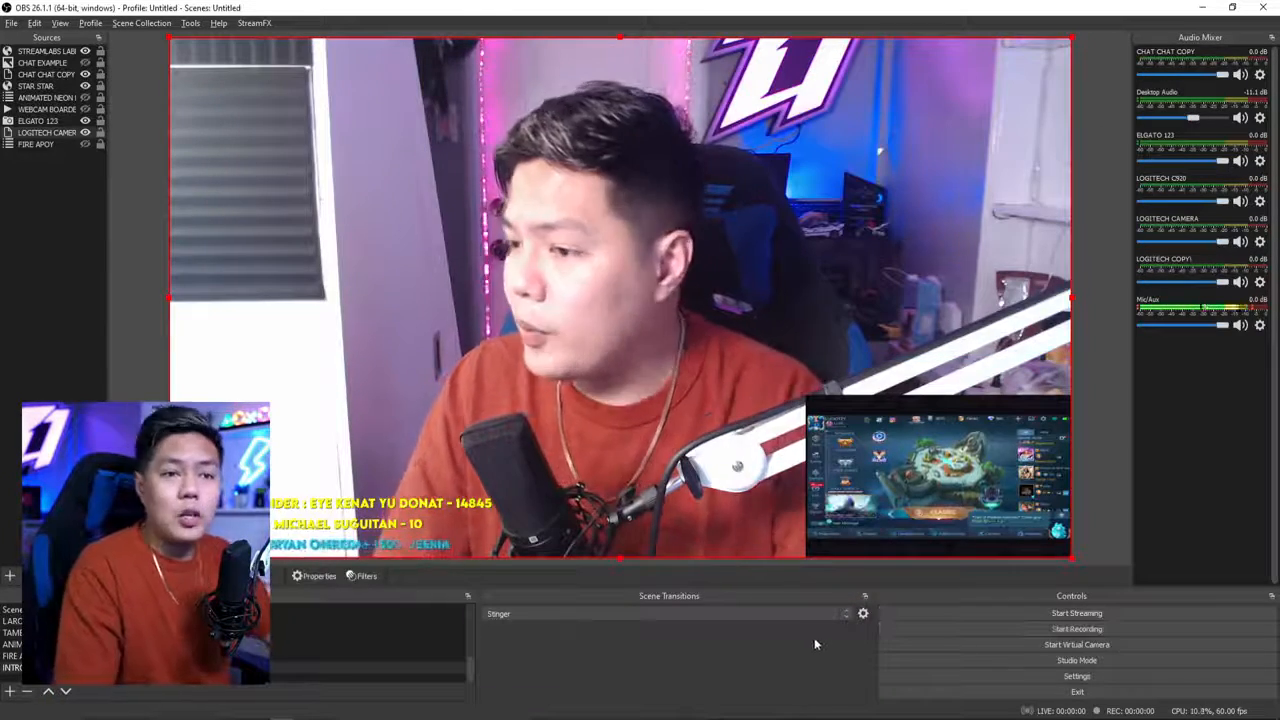
Add a Stinger scene transition named SAMPLE STINGER in OBS.
click(752, 616)
click(729, 670)
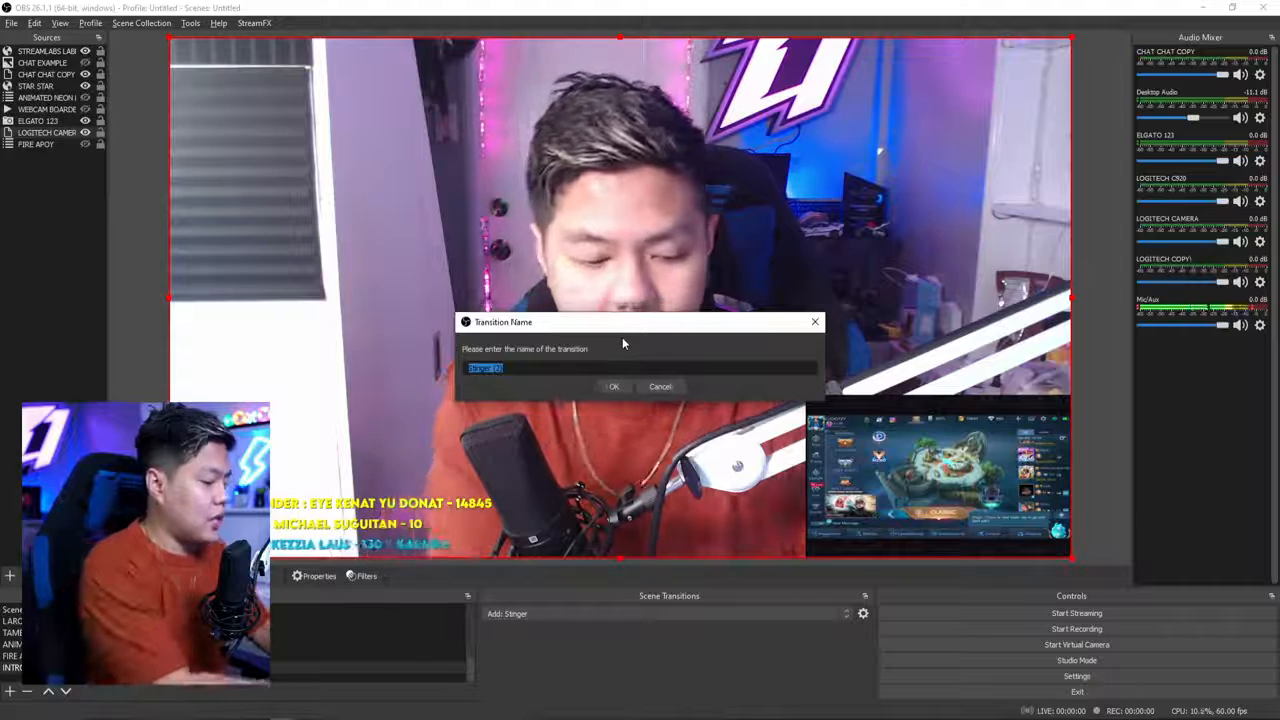
text(SAMPLE STR)
key(BackSpace)
text(INGER)
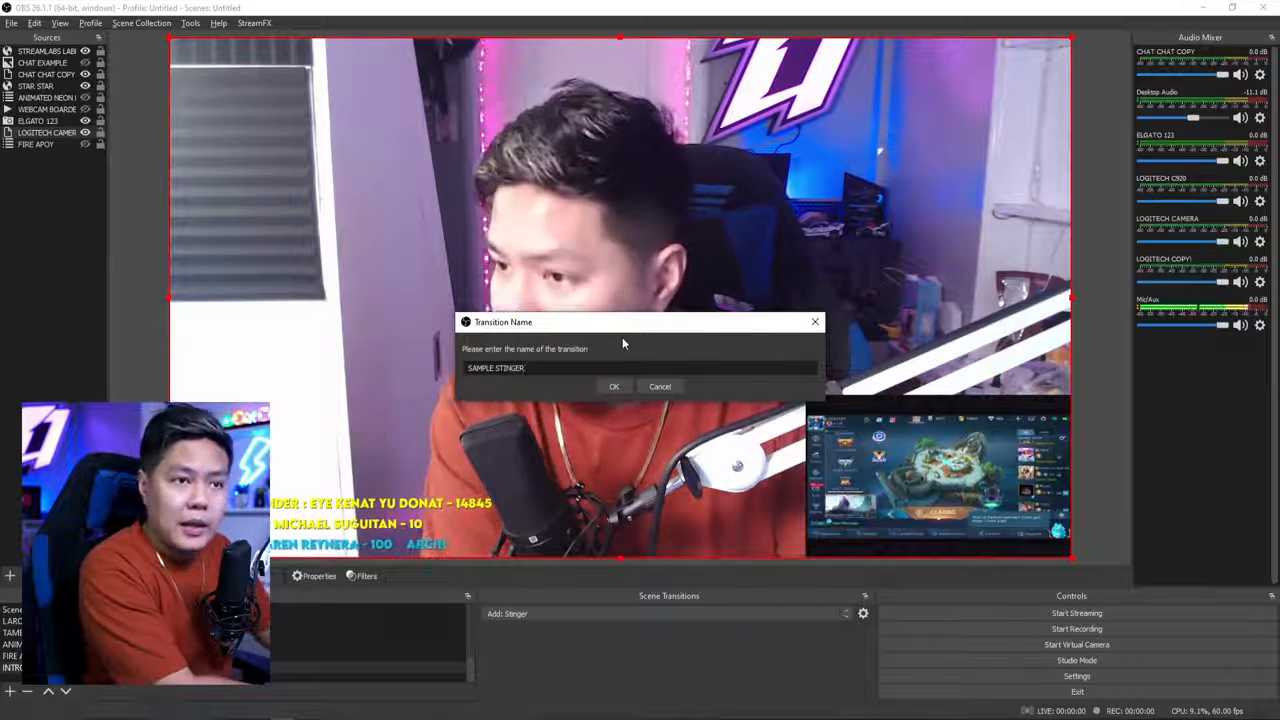
key(Return)
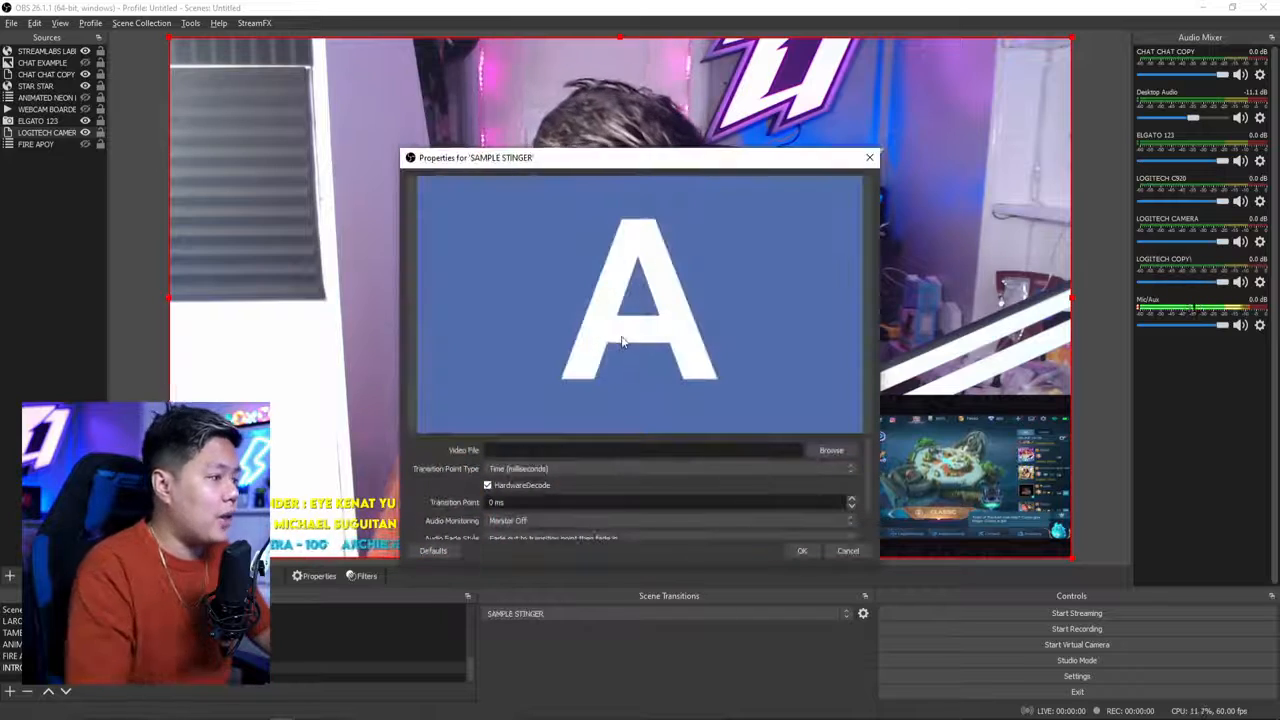
Load unique-turq-transition.webm from the pack's Turquoise folder as the stinger's video file, preview the transition and accept the settings.
click(836, 450)
click(906, 203)
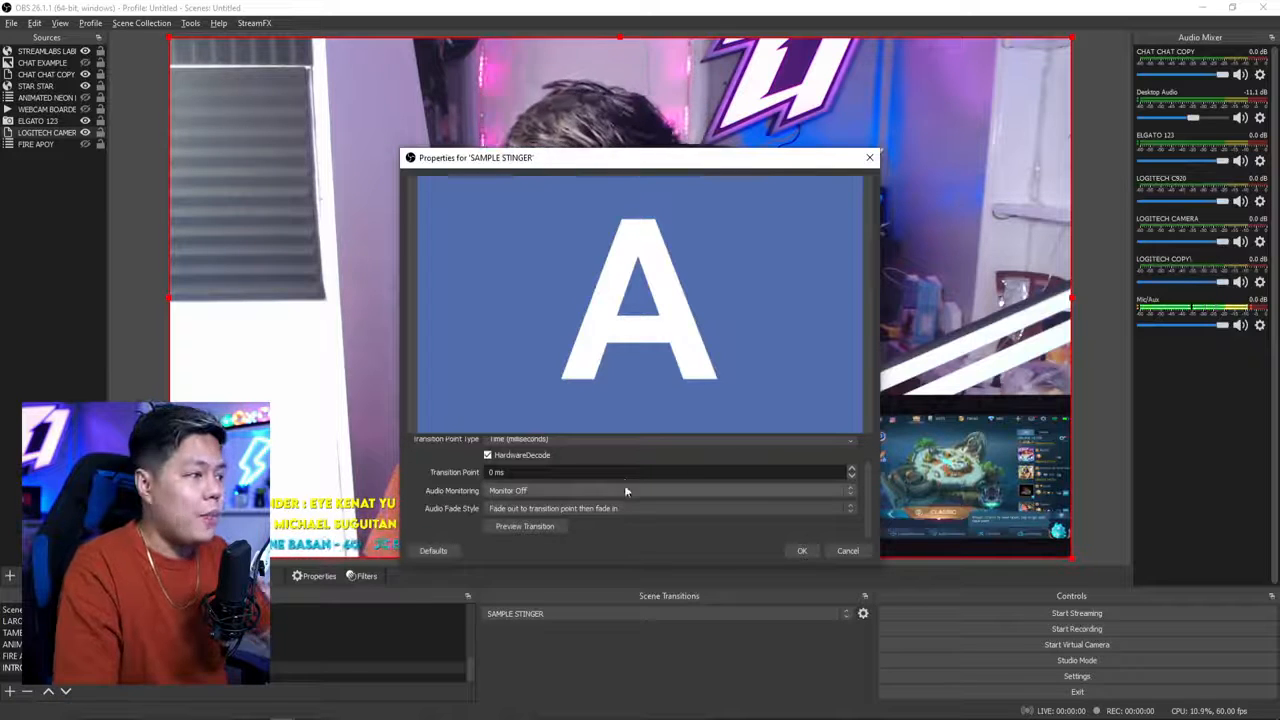
click(533, 526)
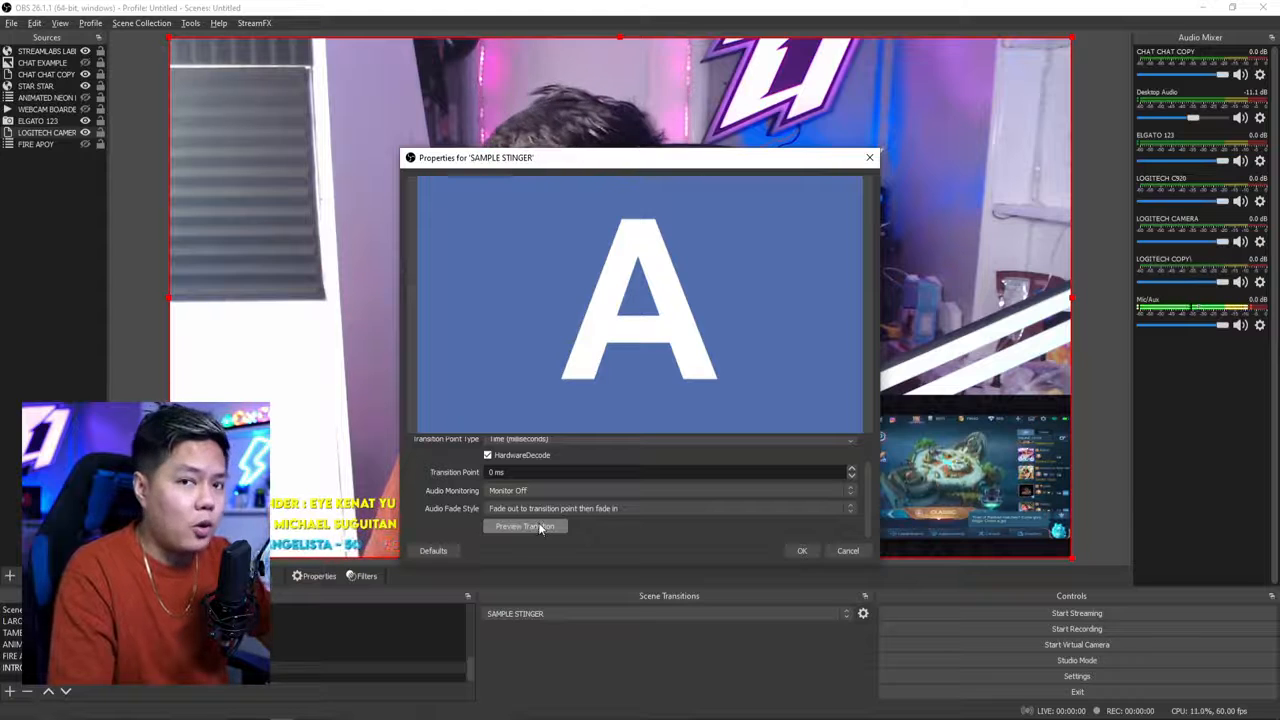
click(540, 526)
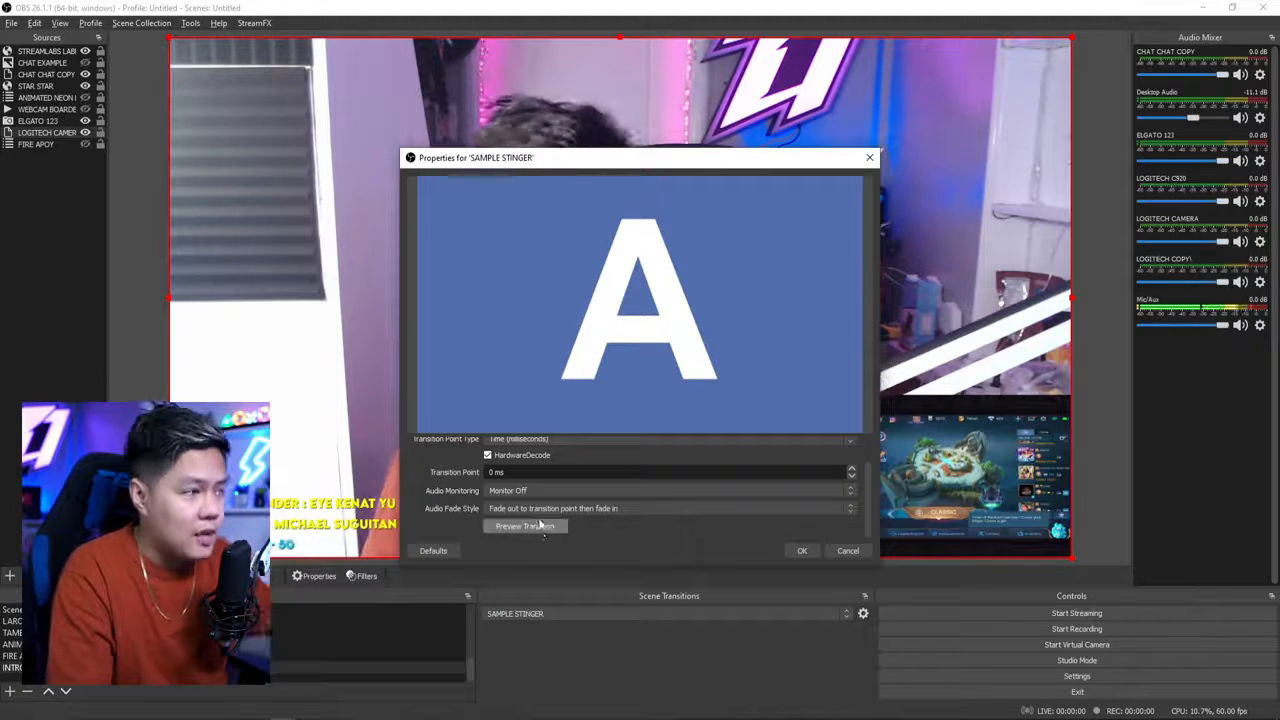
click(535, 527)
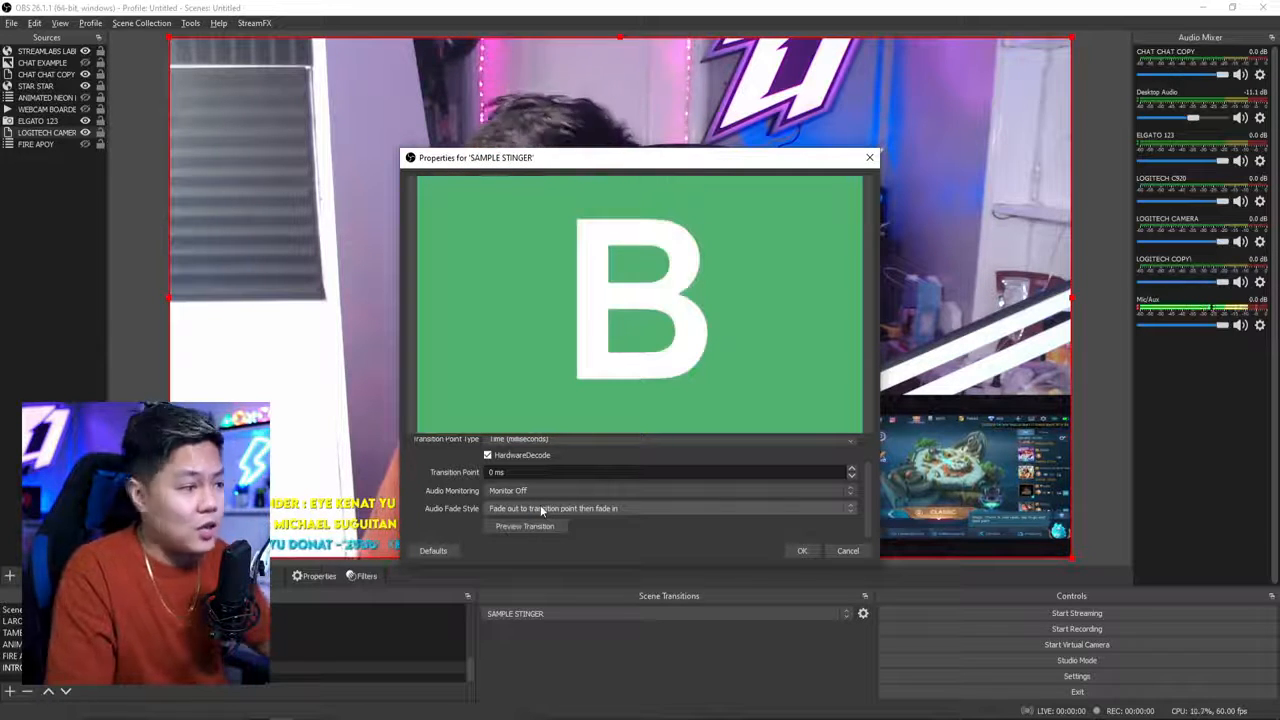
click(535, 527)
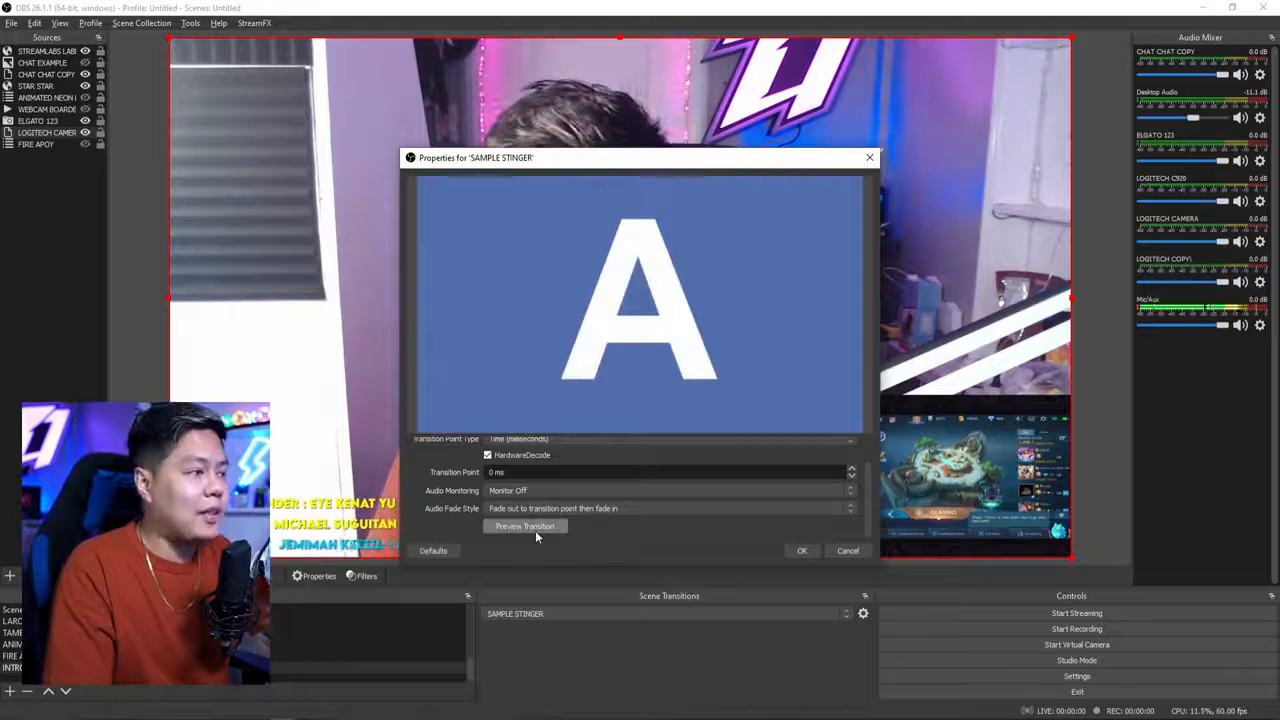
click(801, 549)
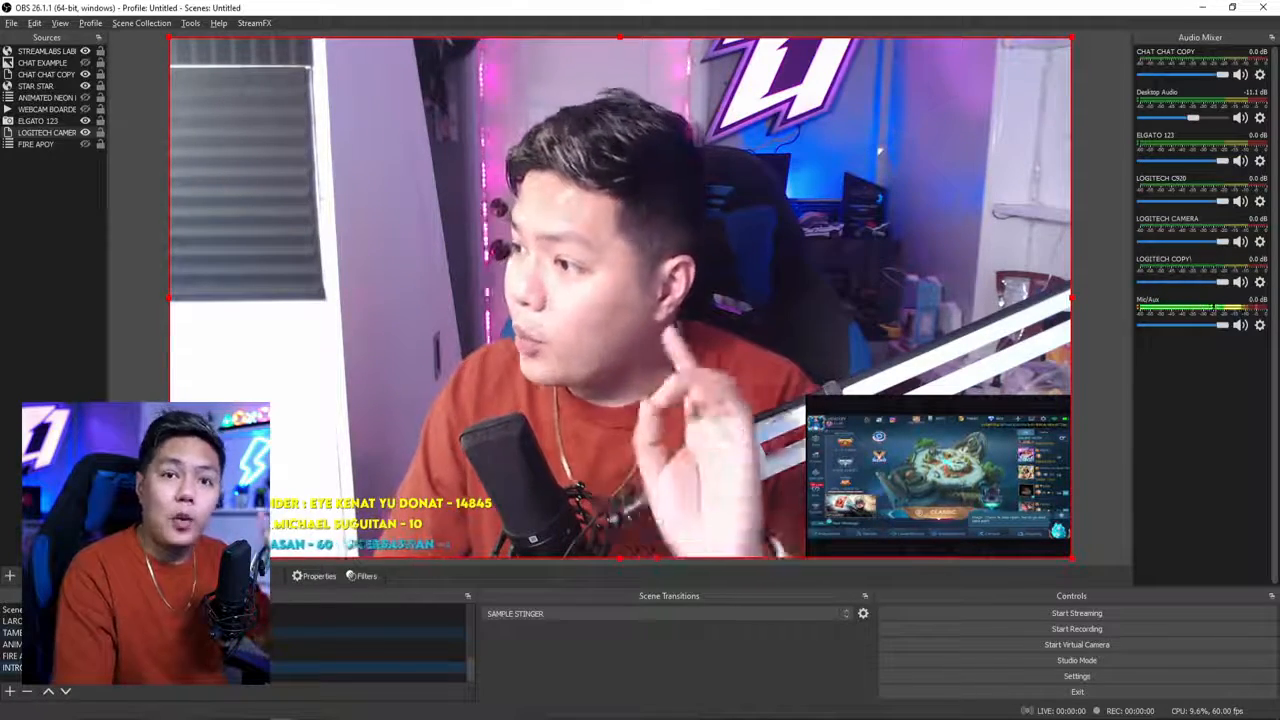
Switch to the gameplay overlay scene and set SAMPLE STINGER's transition point to 1500 ms, audio monitoring to Monitor and Output, and fade style to Crossfade.
click(14, 632)
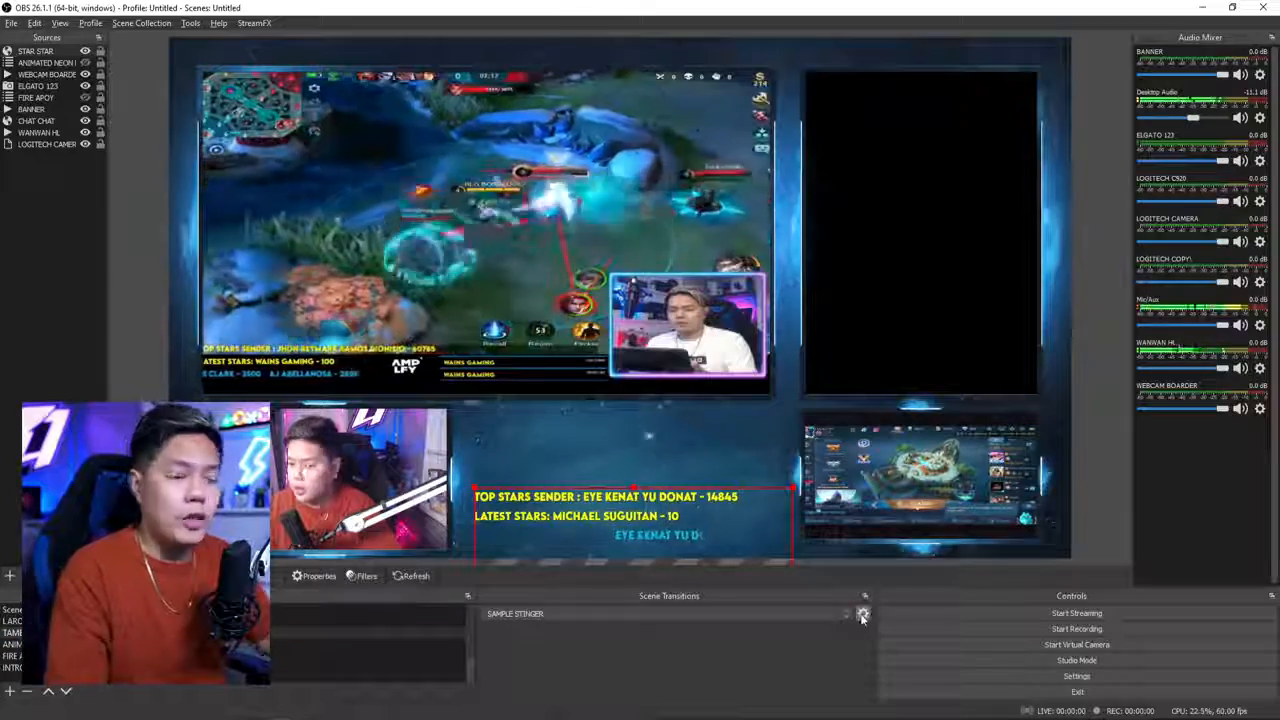
click(863, 613)
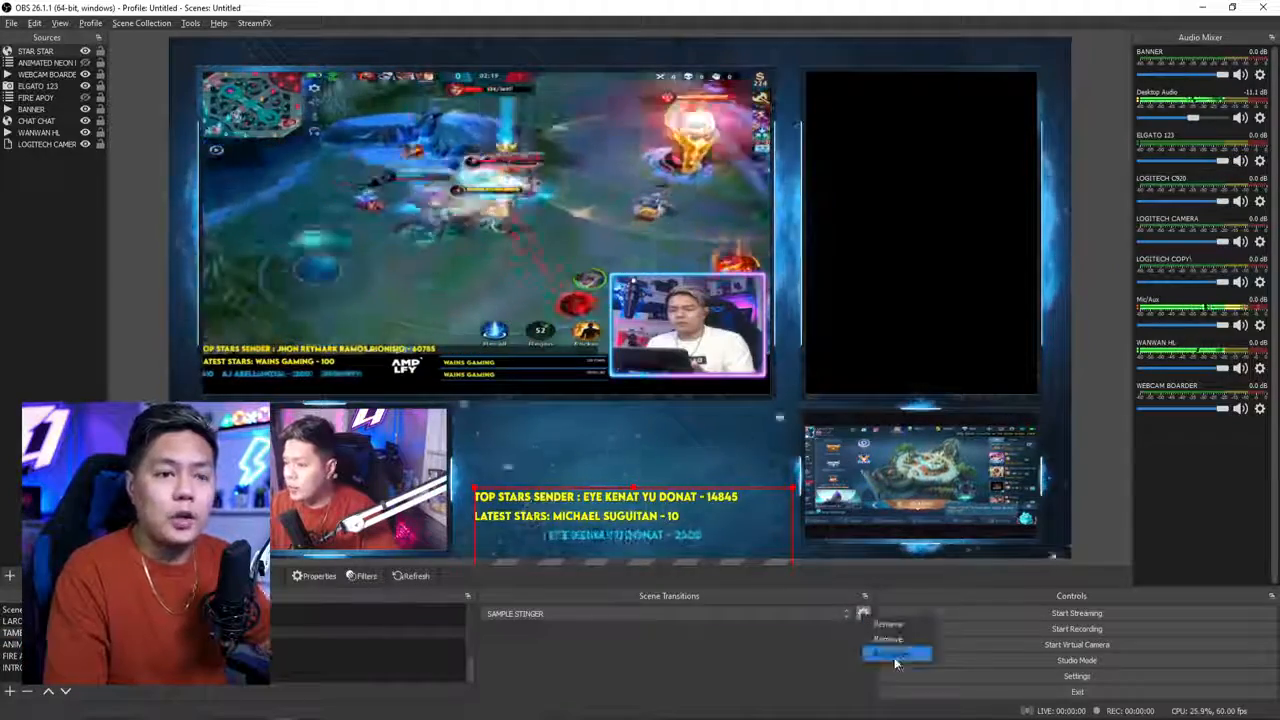
click(892, 655)
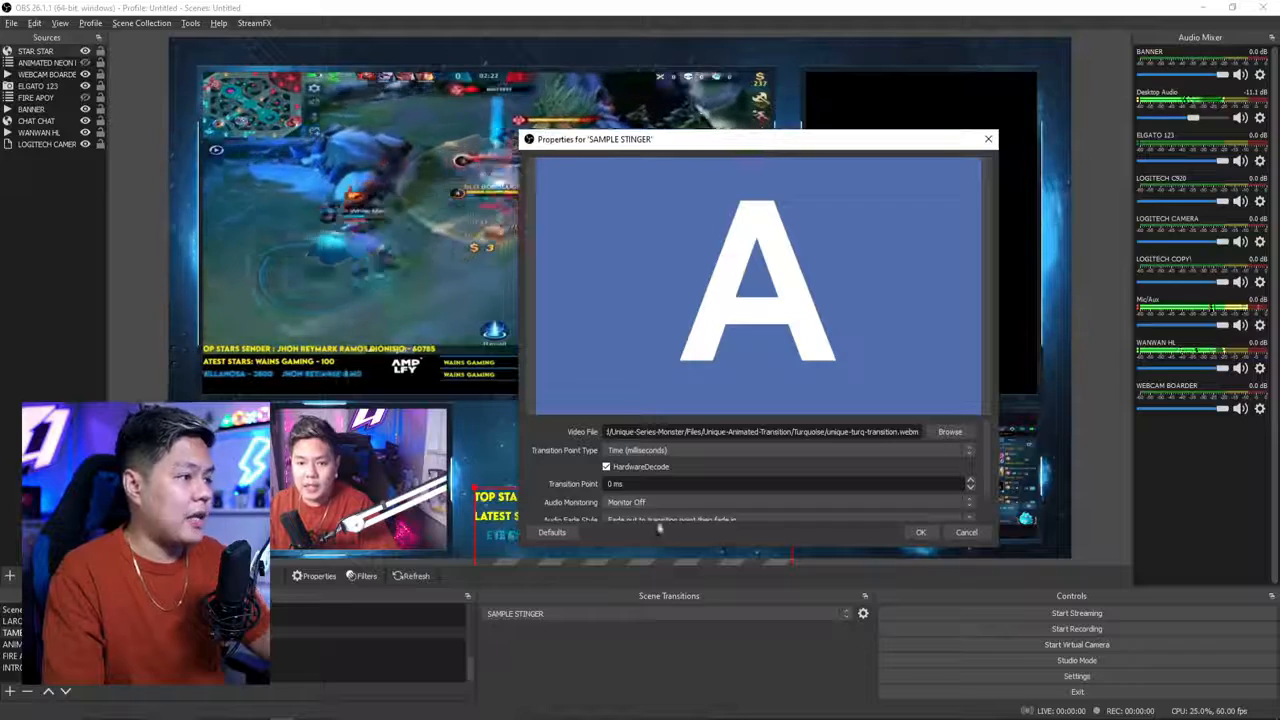
double_click(641, 478)
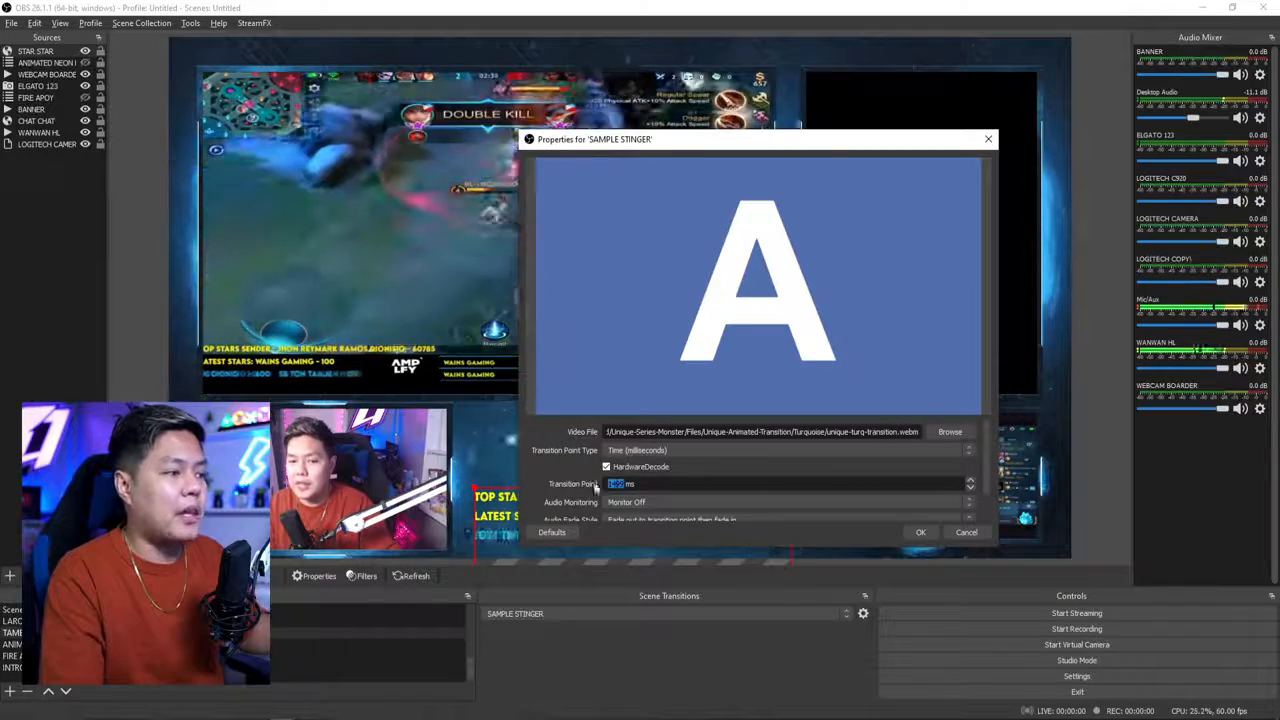
click(637, 502)
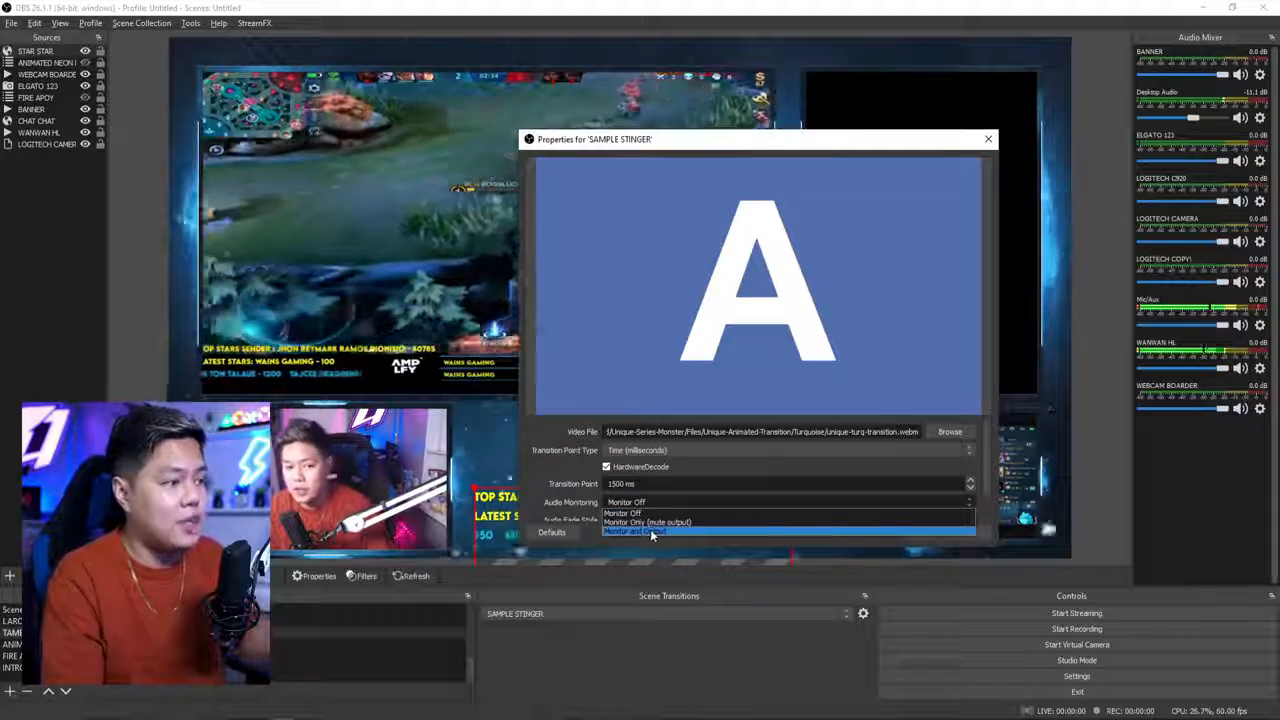
click(642, 531)
scroll(637, 499, down, 1)
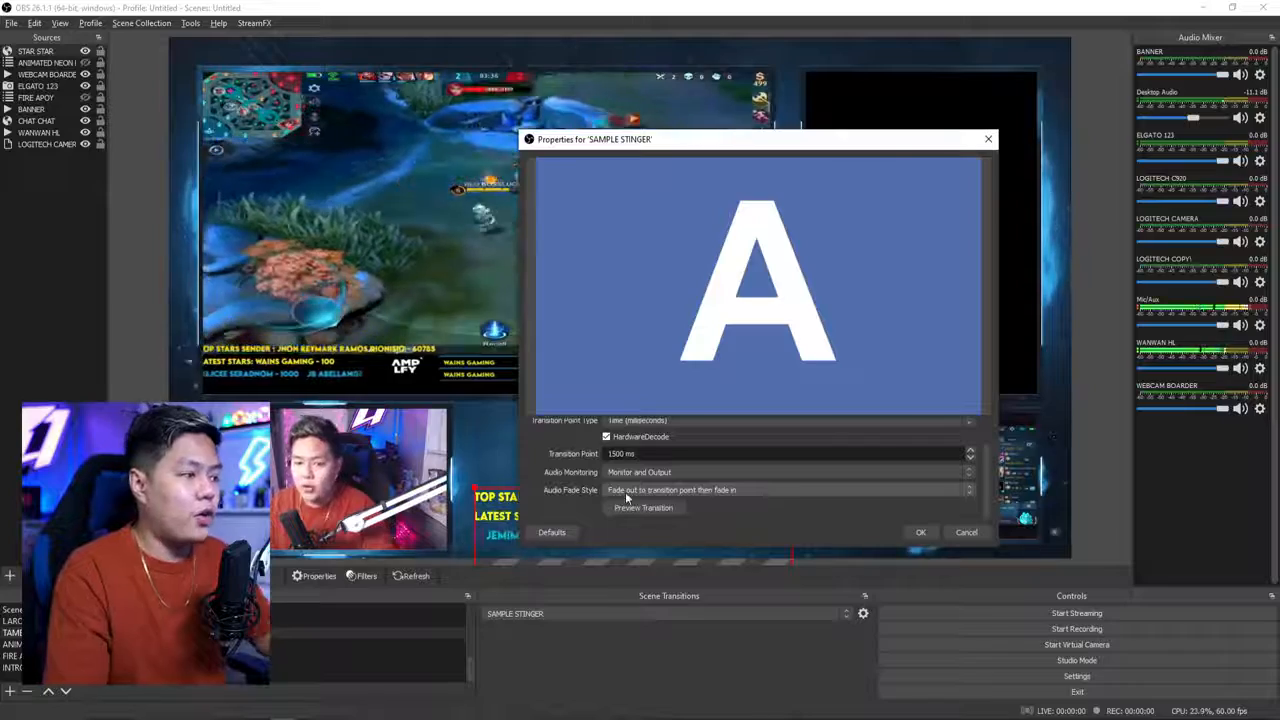
click(625, 491)
click(640, 508)
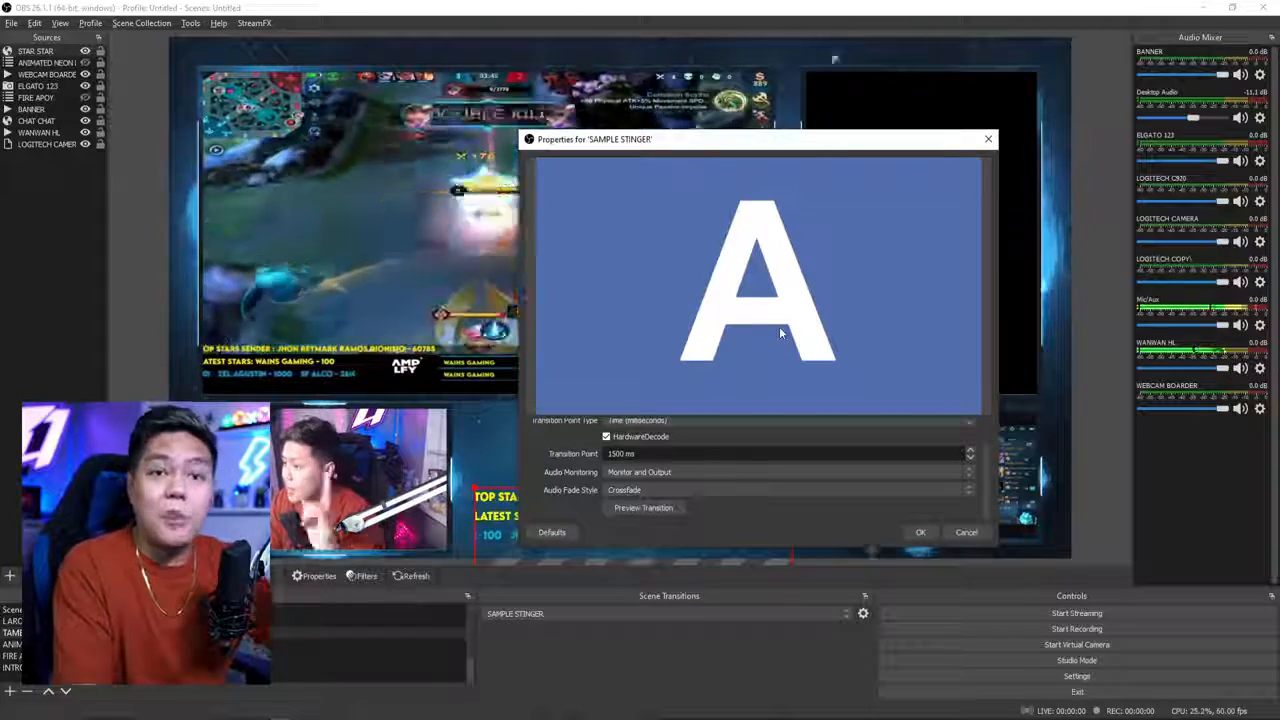
Preview the adjusted stinger, accept its settings and test it by switching to the INTRO camera scene.
click(634, 509)
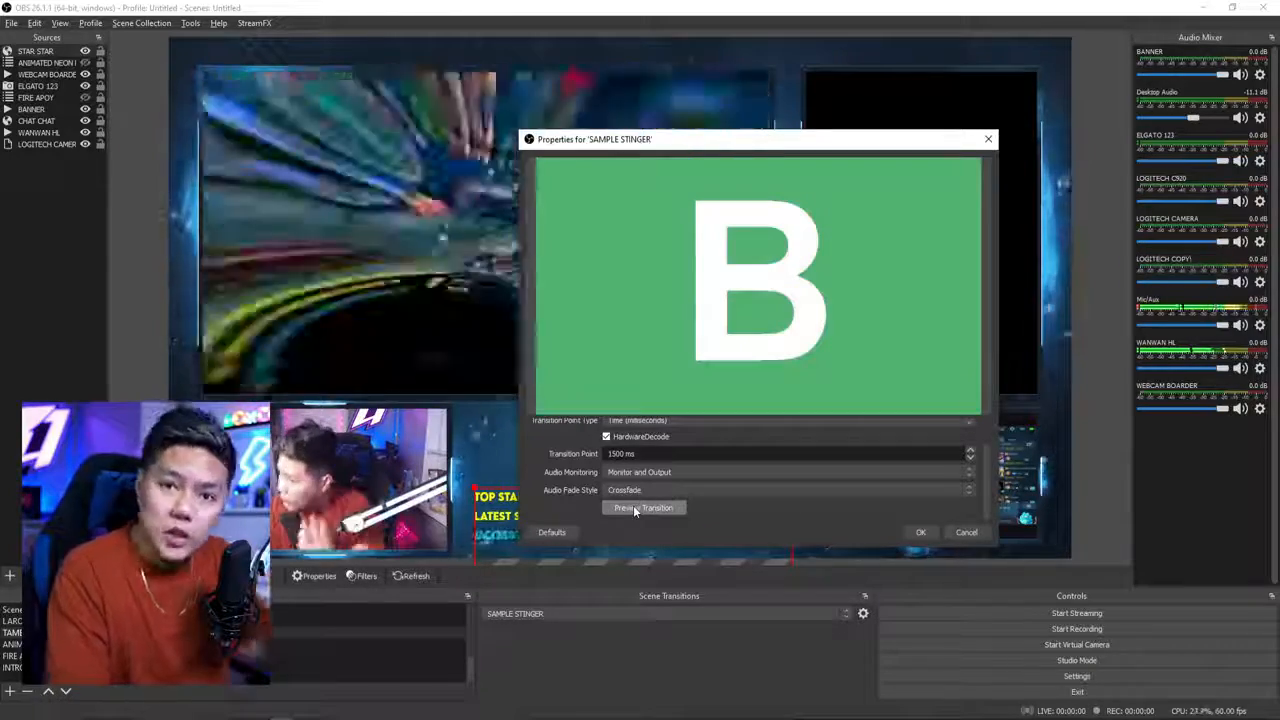
scroll(792, 502, up, 1)
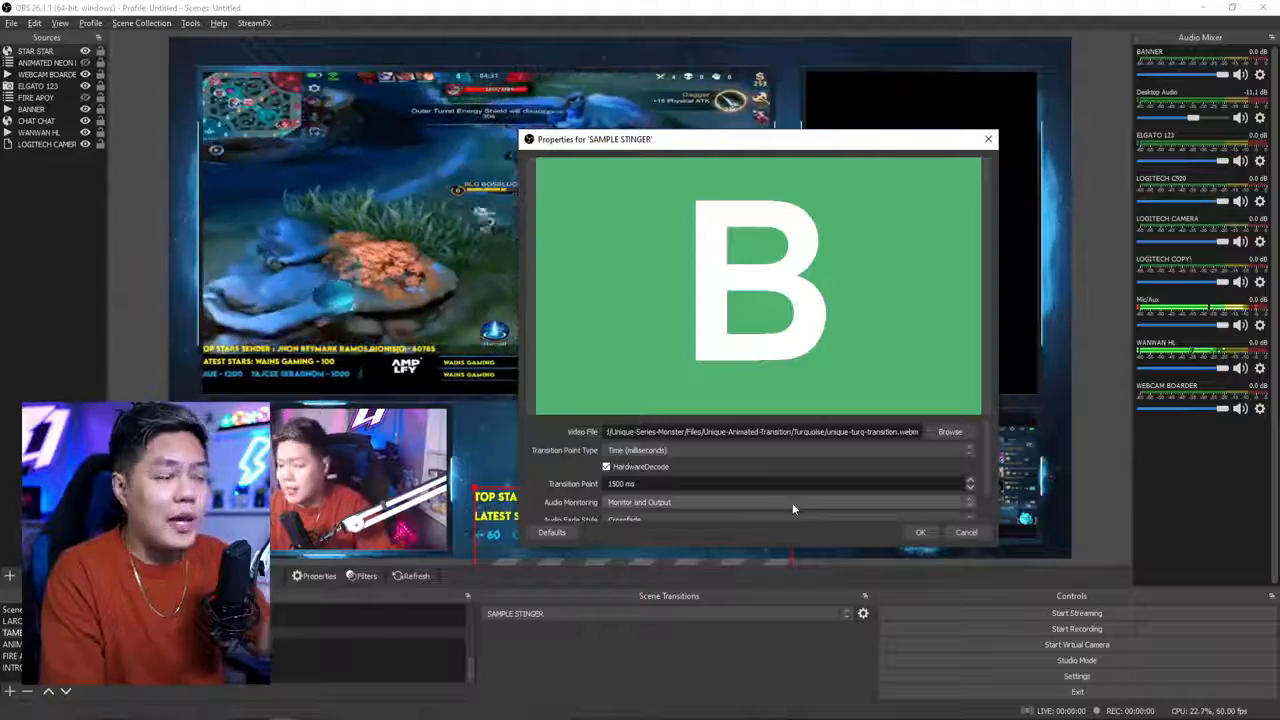
click(921, 535)
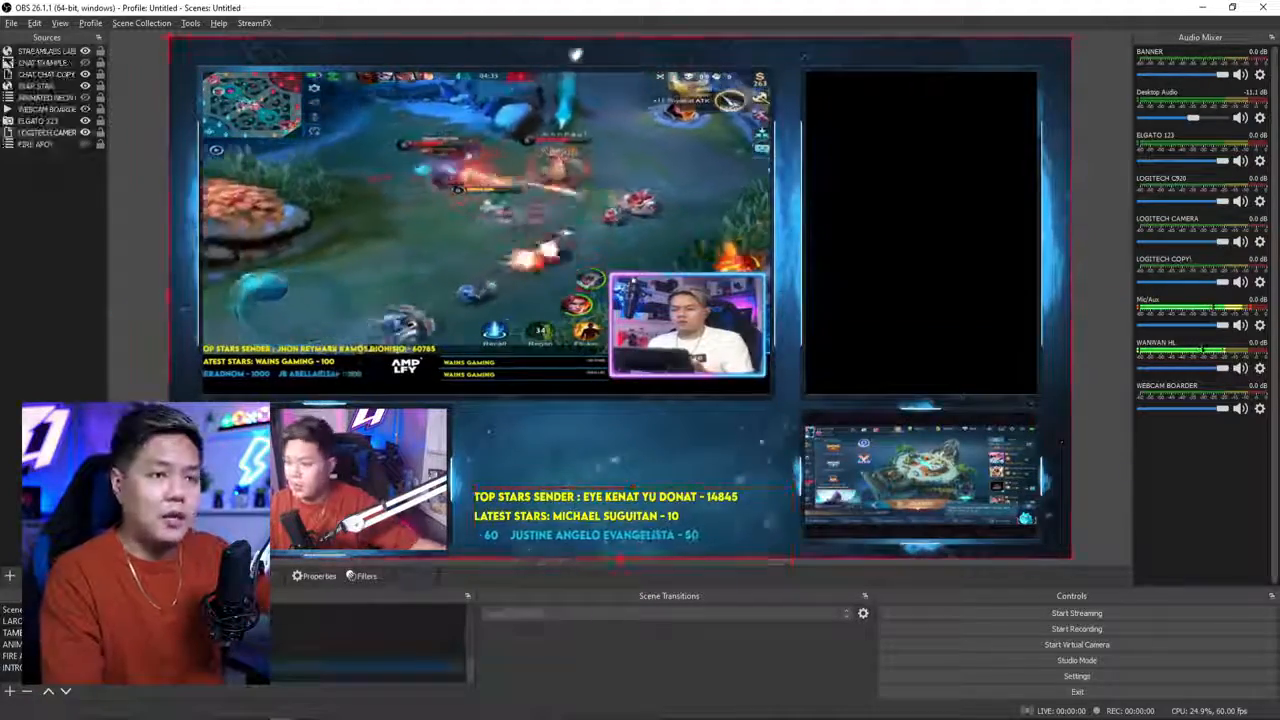
click(12, 667)
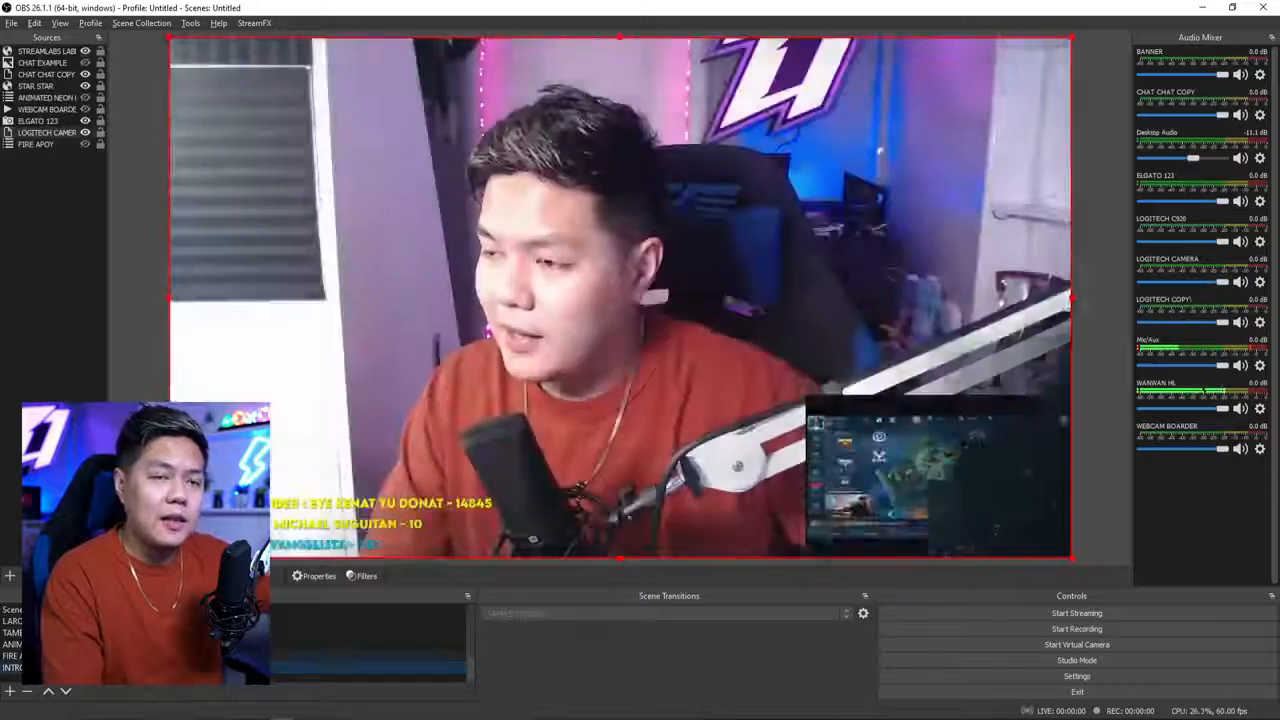